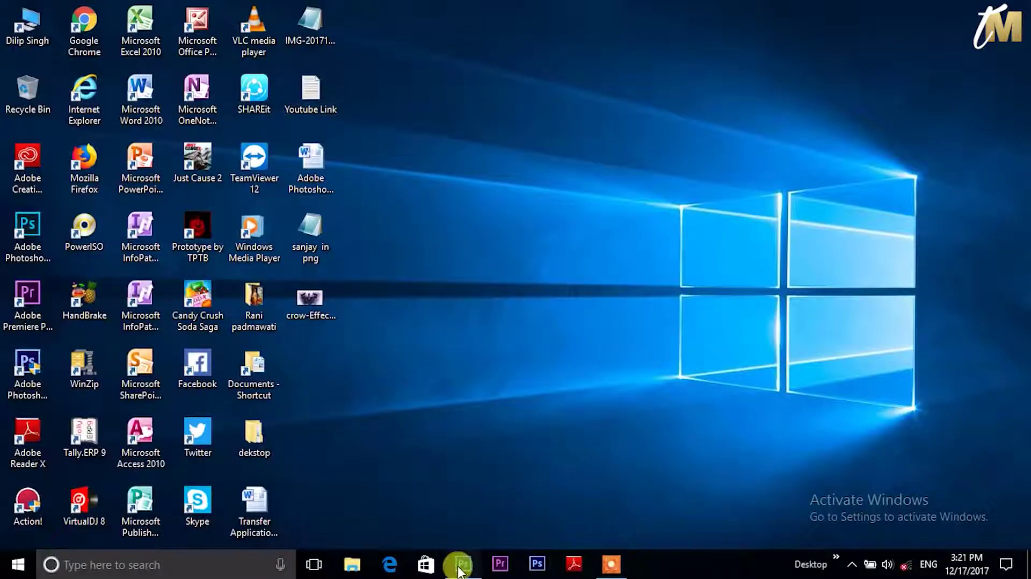
In IMG_5191.JPG, copy the selected man onto his own new layer, Layer 1
click(460, 565)
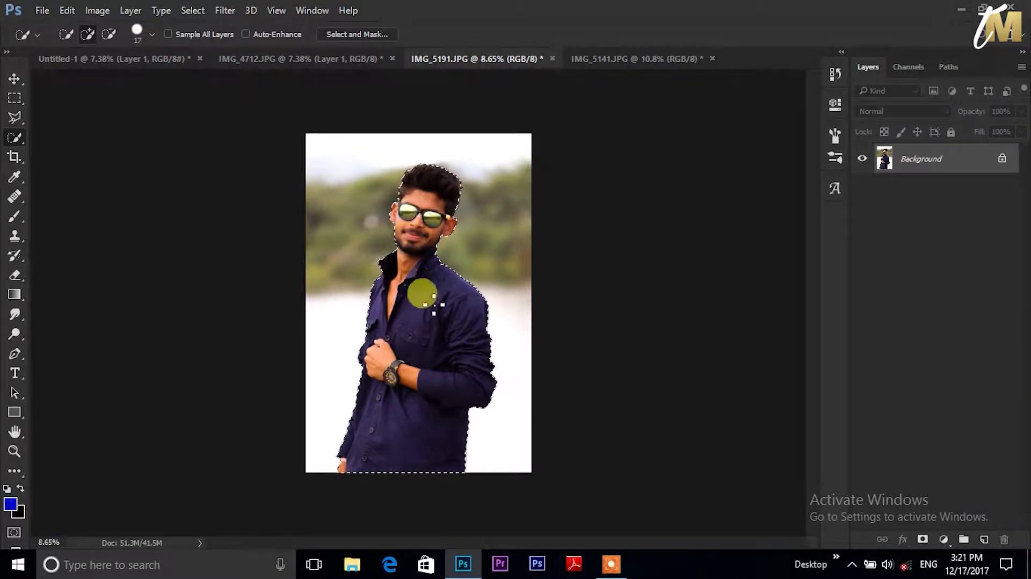
click(67, 10)
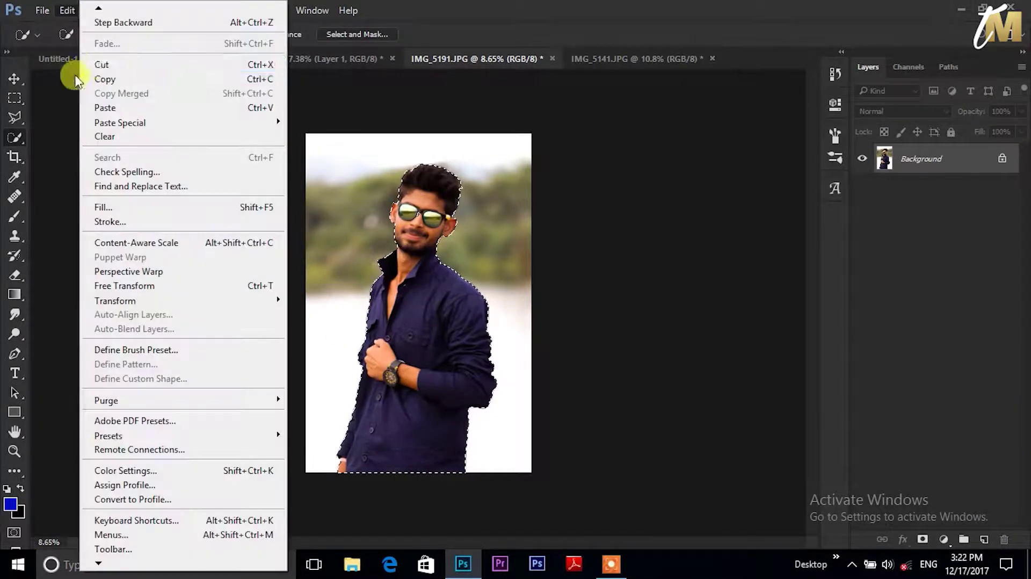
click(67, 10)
click(67, 10)
click(132, 138)
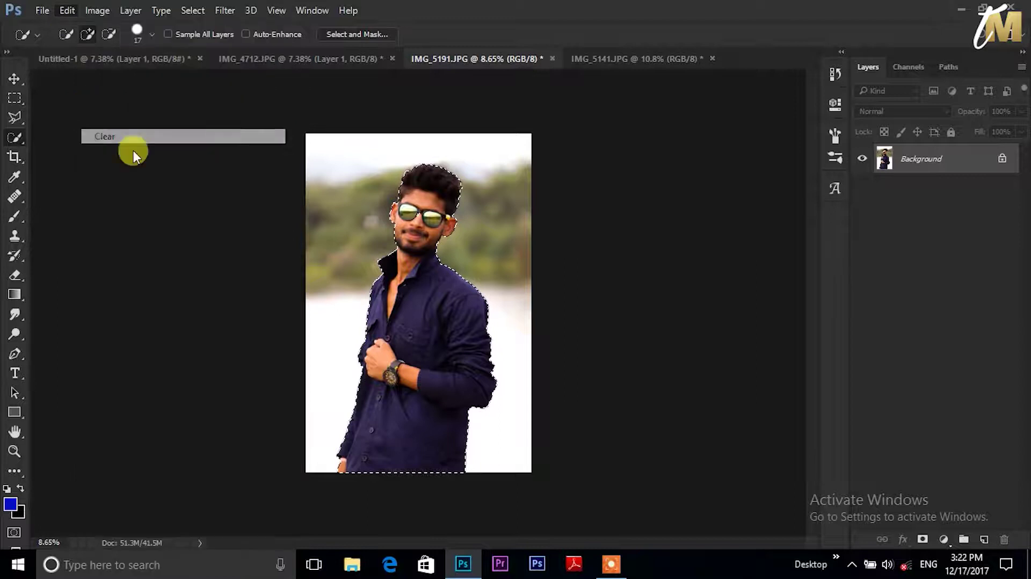
Check the cut-out with the Background hidden, then delete the Background layer
click(860, 188)
click(861, 188)
click(861, 188)
click(861, 188)
click(861, 188)
right_click(905, 189)
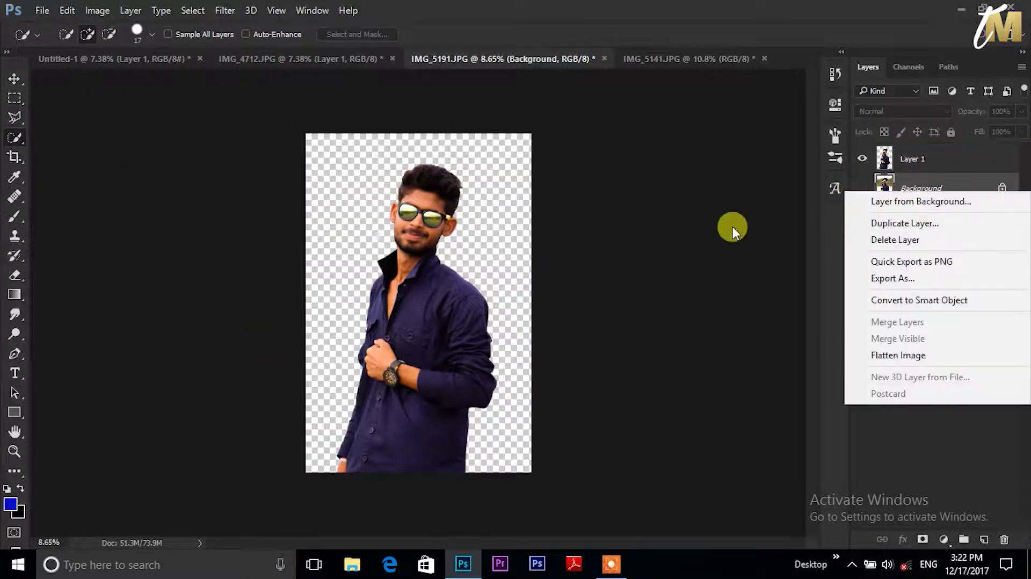
click(886, 240)
click(462, 223)
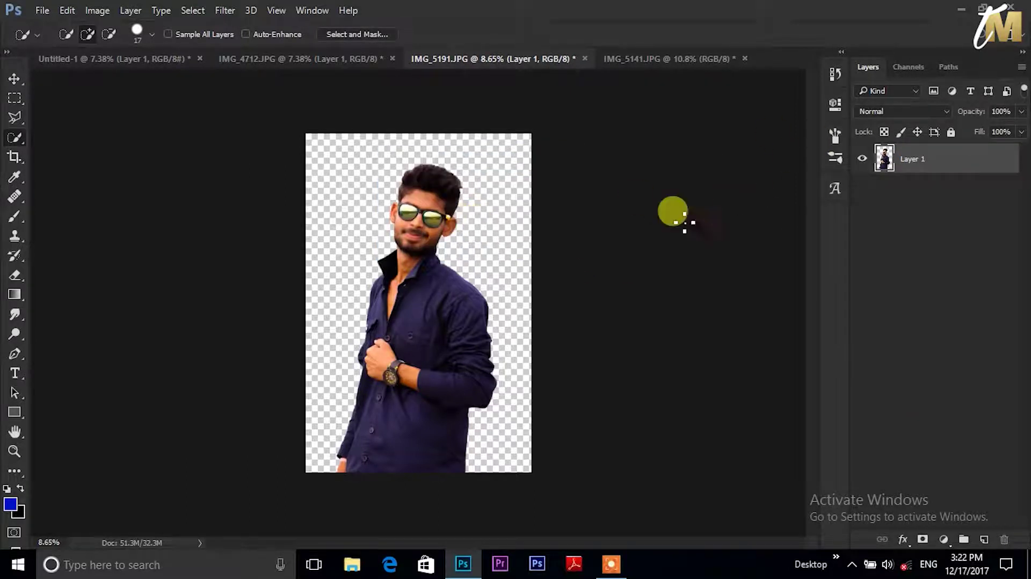
Create a new 1280×720 document with a black background
click(42, 10)
click(59, 27)
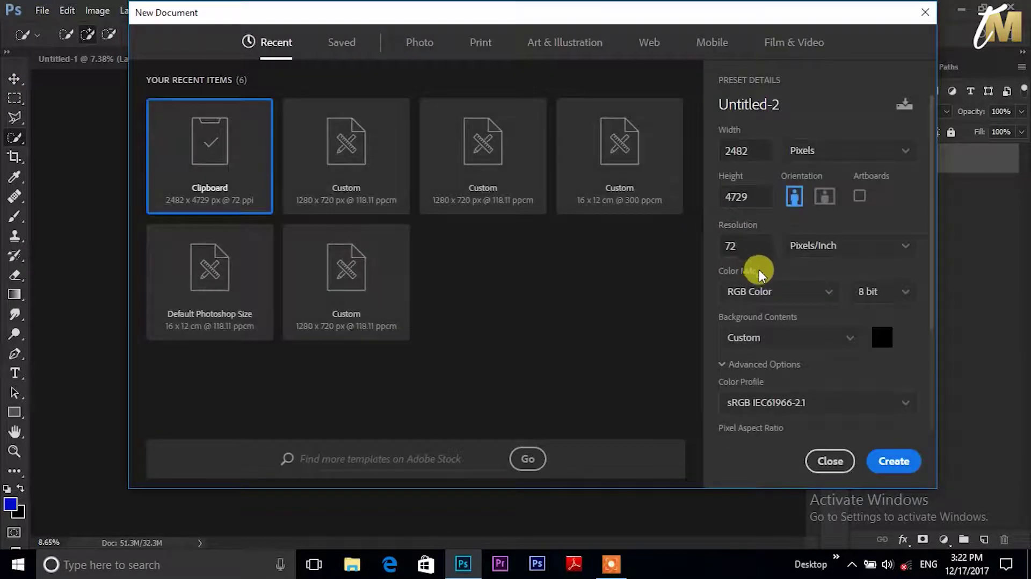
click(879, 335)
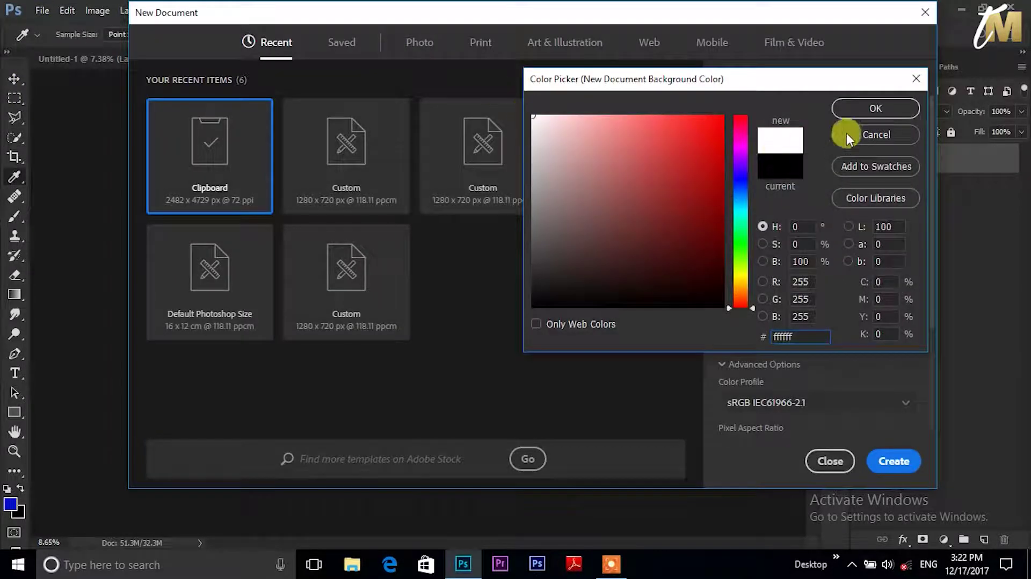
click(847, 134)
click(346, 161)
click(892, 462)
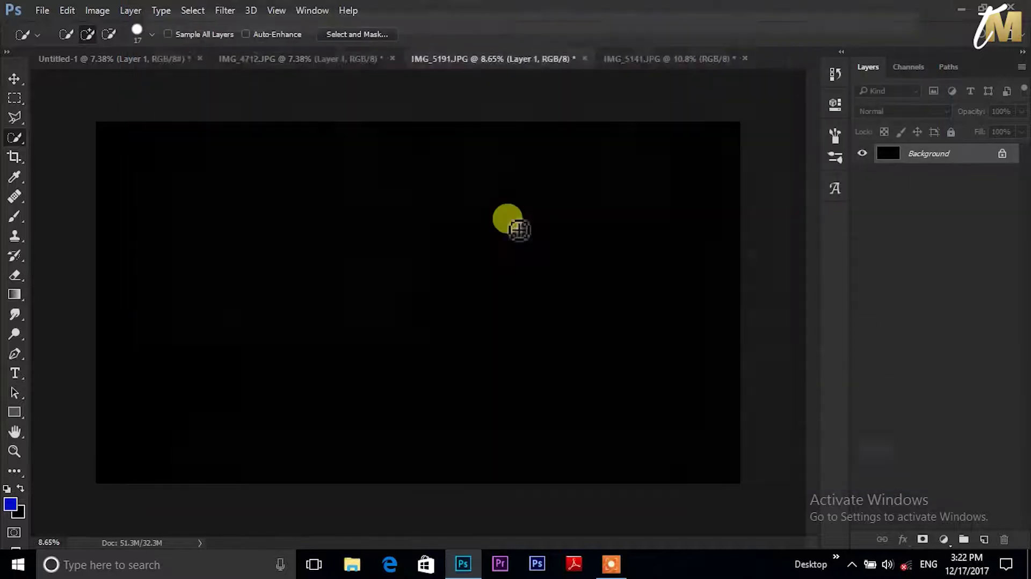
Create another 1280×720 document with a white background colour
click(43, 11)
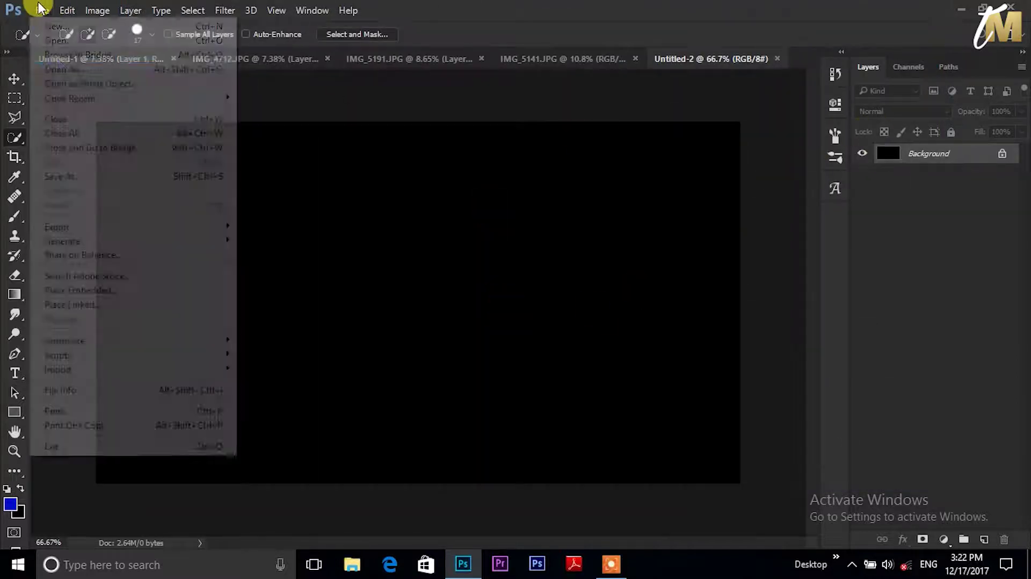
click(71, 27)
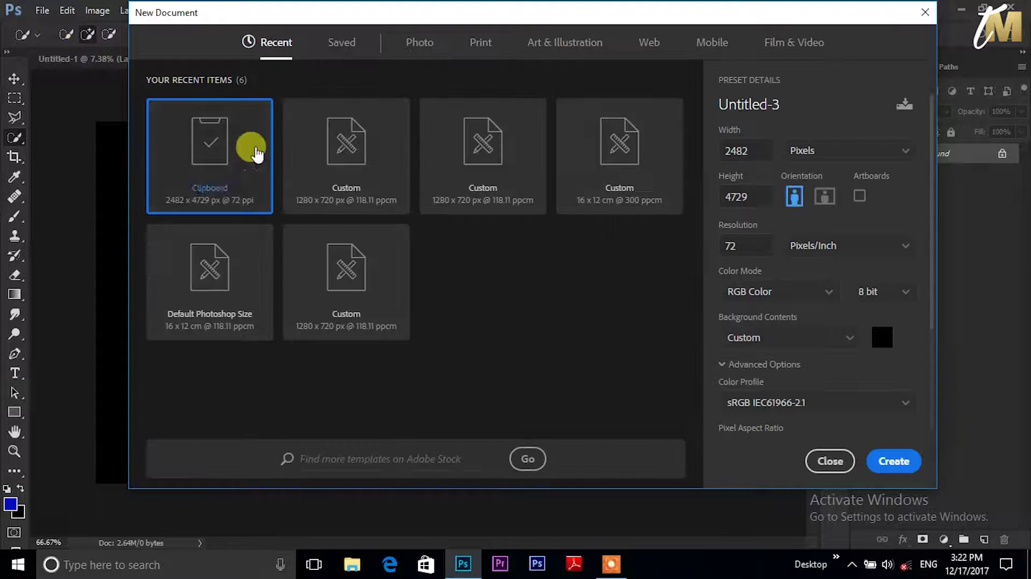
click(344, 161)
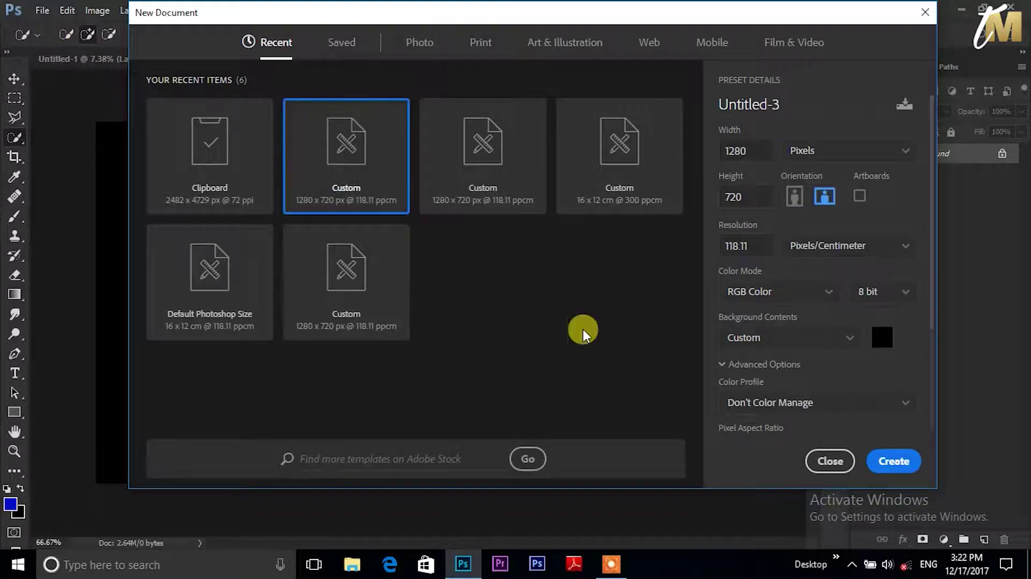
click(882, 337)
drag(612, 260, 531, 117)
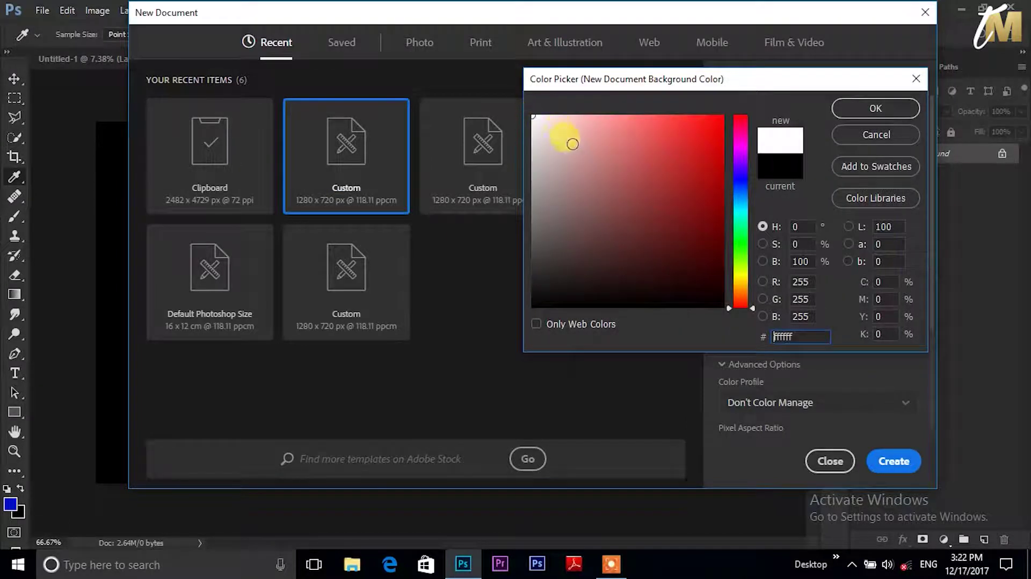
click(874, 114)
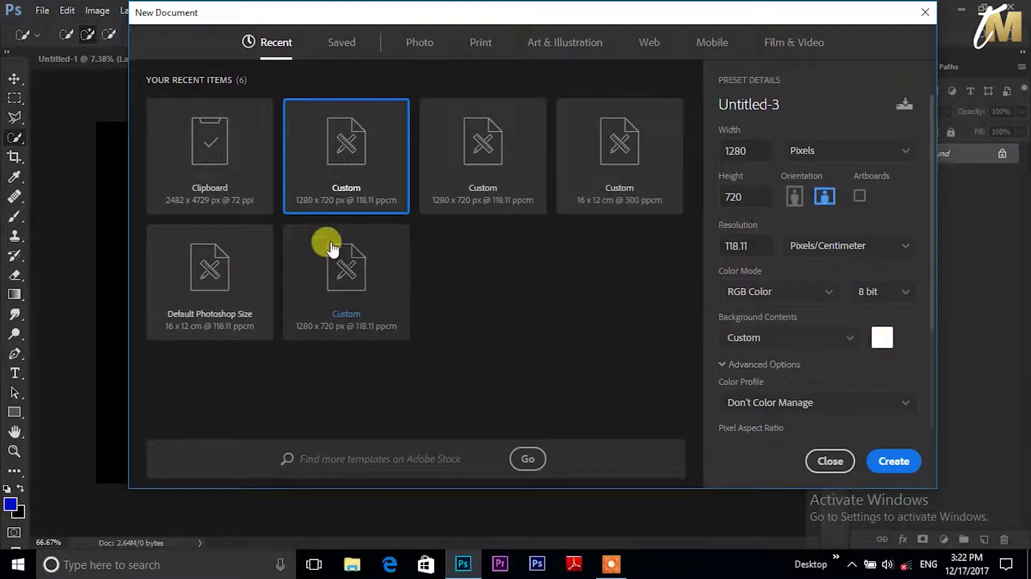
click(894, 461)
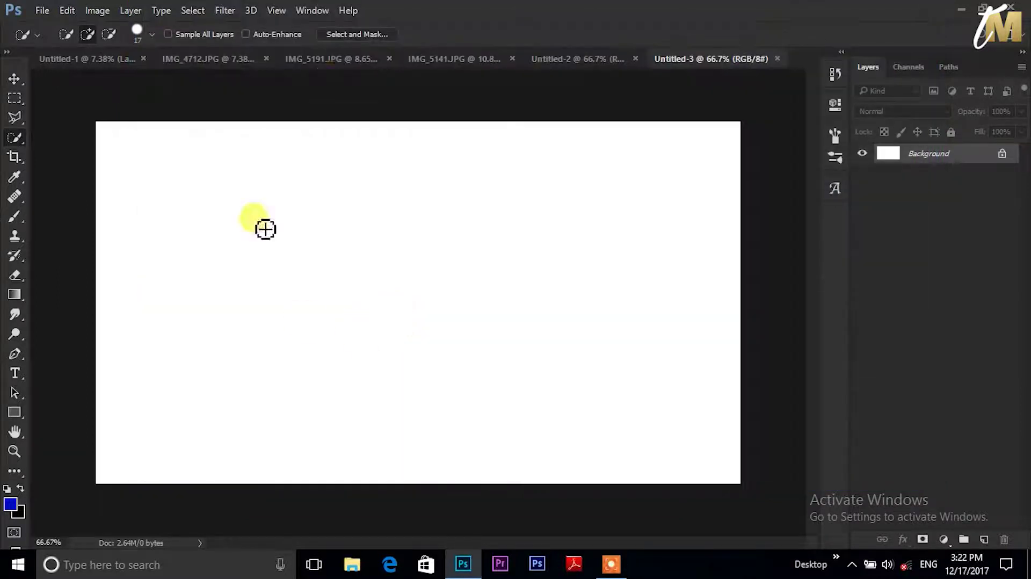
In Untitled-2, convert the locked black Background into a normal movable layer
click(577, 58)
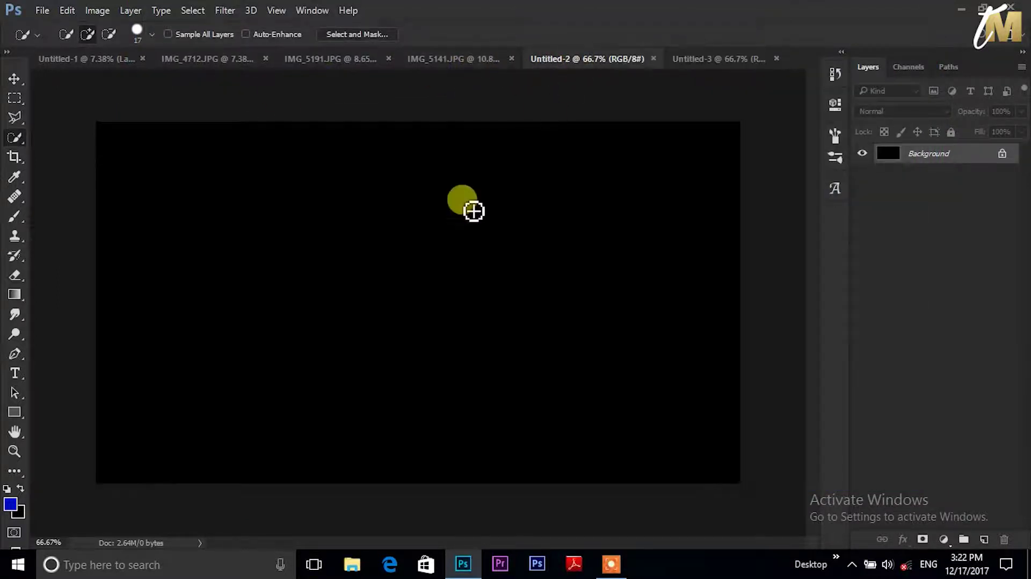
drag(438, 186, 457, 269)
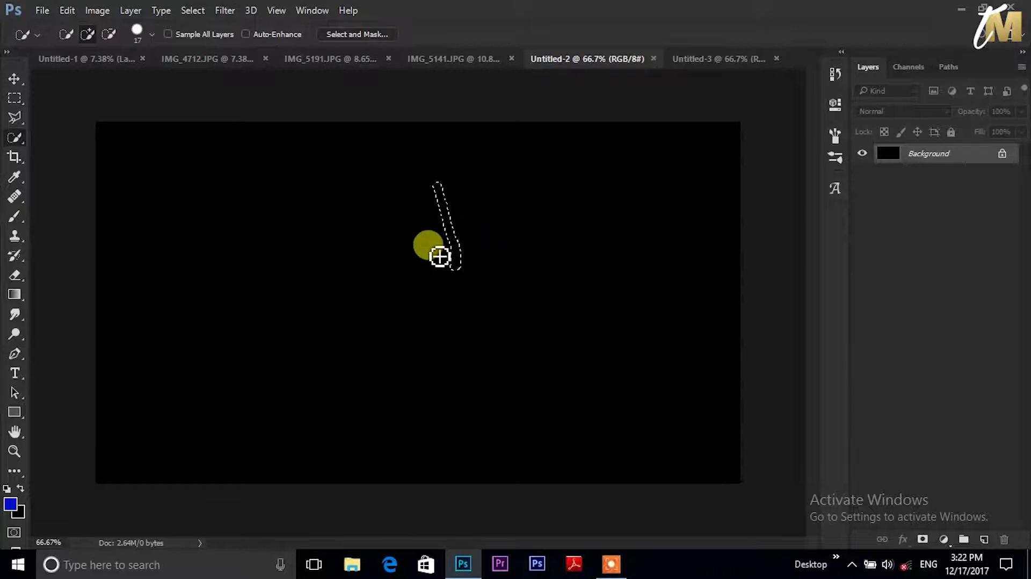
key(ctrl+d)
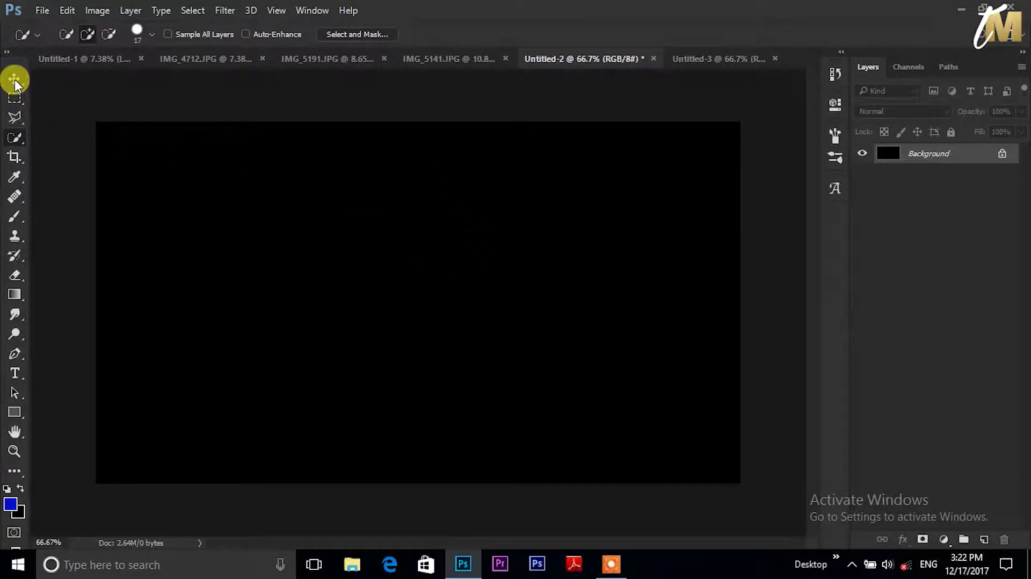
click(15, 79)
click(390, 262)
click(477, 258)
Drag the black layer into Untitled-3, align it to fill the canvas, and lock it
mouse_move(440, 353)
mouse_down()
mouse_move(410, 283)
mouse_move(445, 272)
mouse_up()
scroll(427, 280, down, 2)
drag(566, 236, 547, 304)
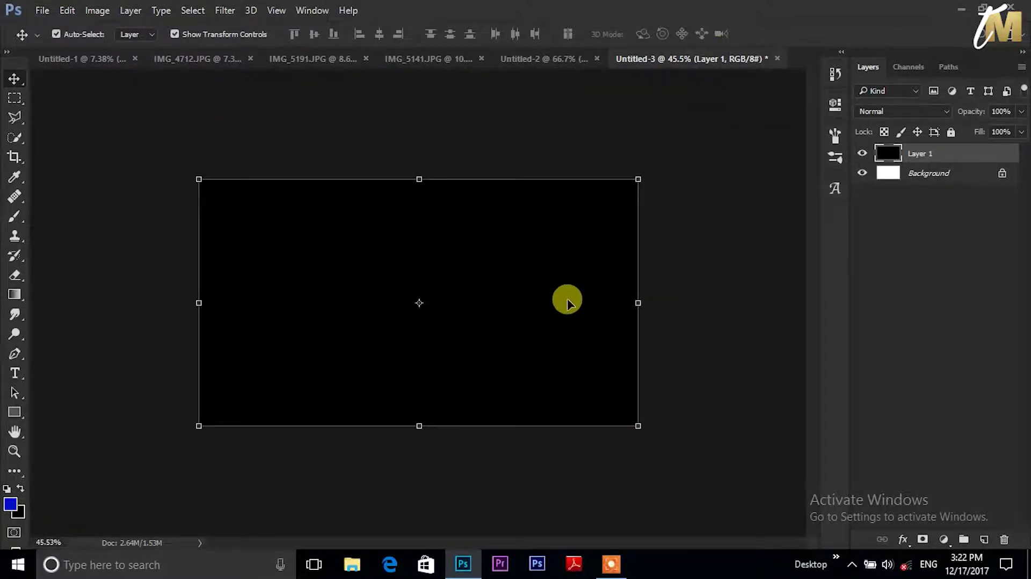
click(951, 132)
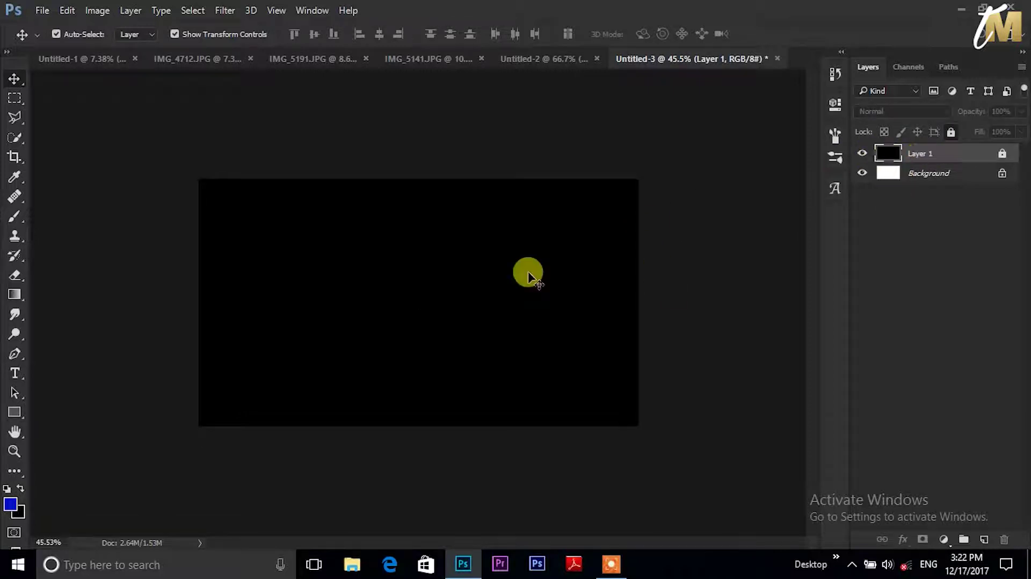
scroll(427, 290, up, 1)
scroll(428, 290, up, 1)
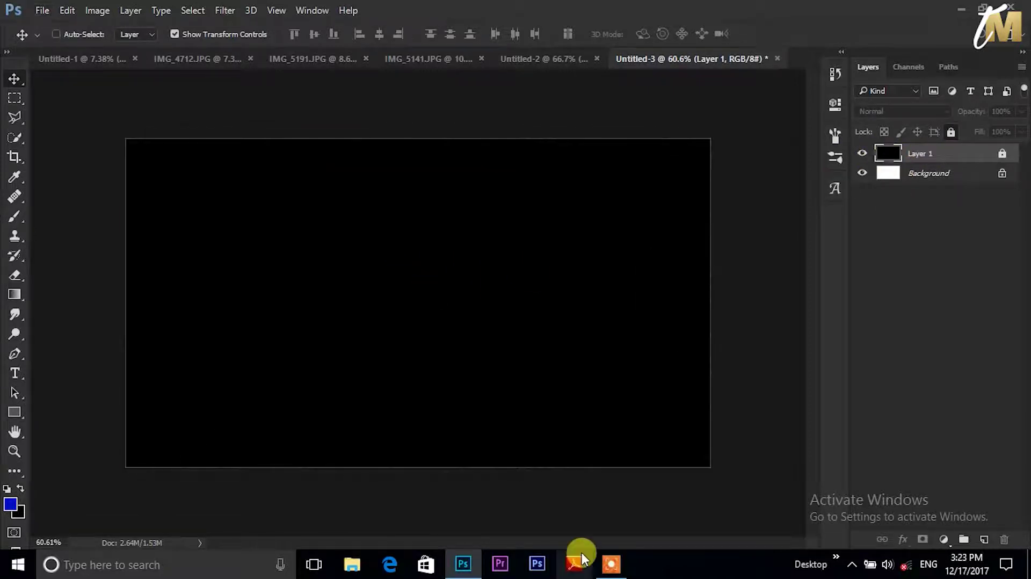
click(611, 564)
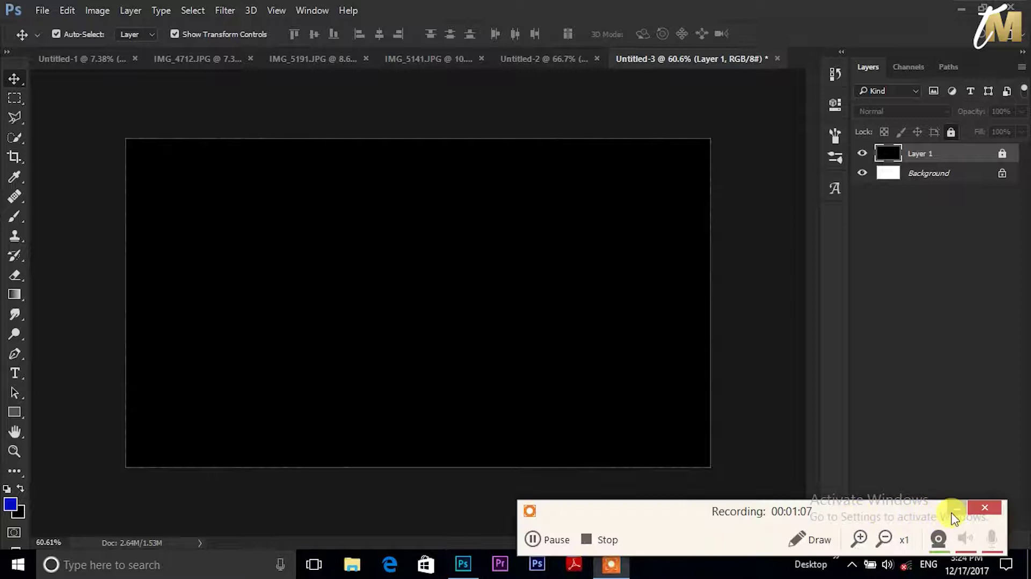
click(957, 509)
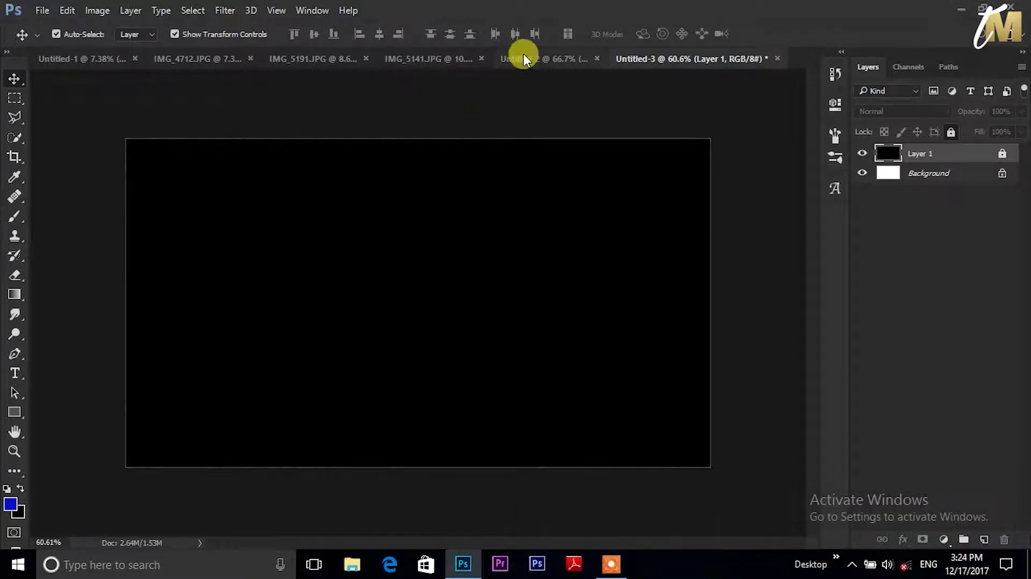
Close Untitled-2 and IMG_5141.JPG without saving
click(524, 59)
click(661, 59)
click(517, 222)
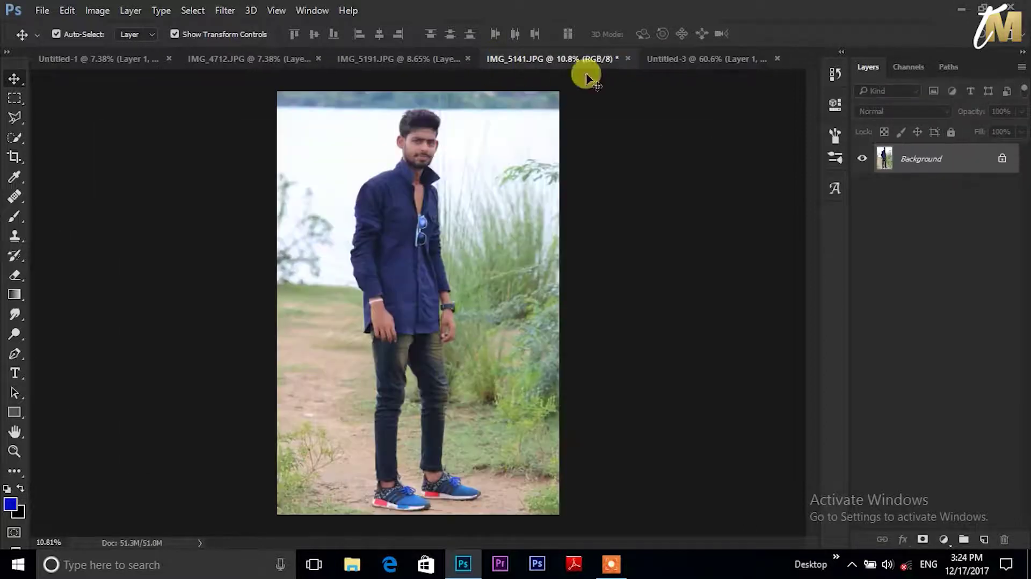
click(628, 59)
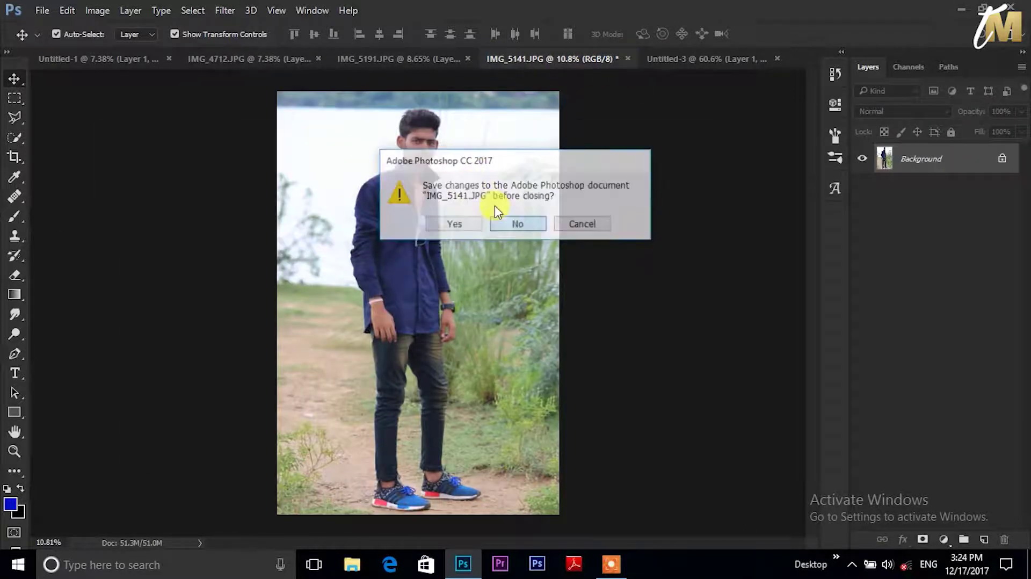
click(515, 222)
Close IMG_4712.JPG and Untitled-1 without saving
click(426, 59)
click(324, 62)
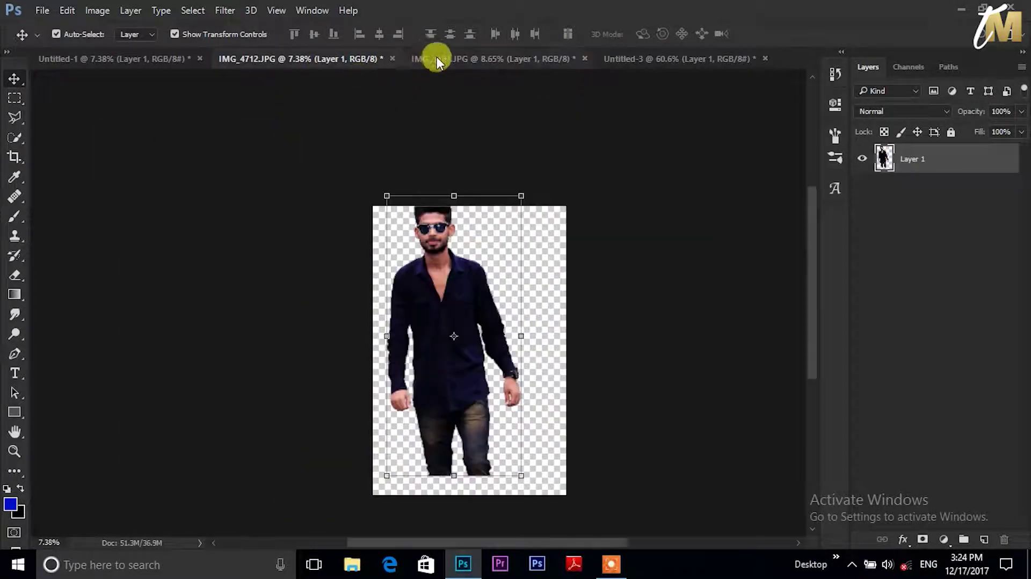
click(388, 58)
click(517, 223)
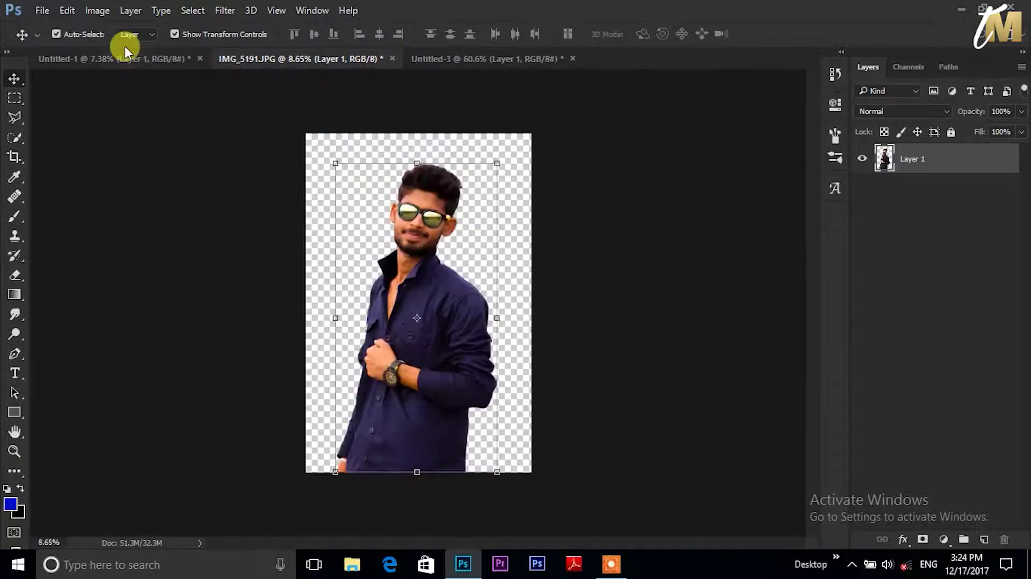
click(166, 59)
click(200, 59)
click(517, 222)
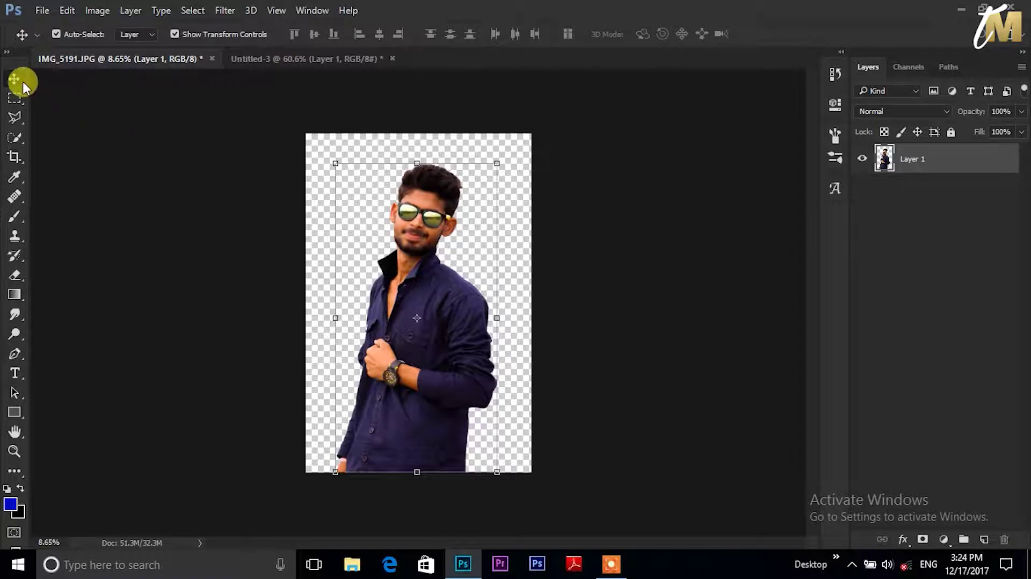
Bring the cut-out man into Untitled-3 and shrink him with Free Transform
drag(378, 278, 413, 140)
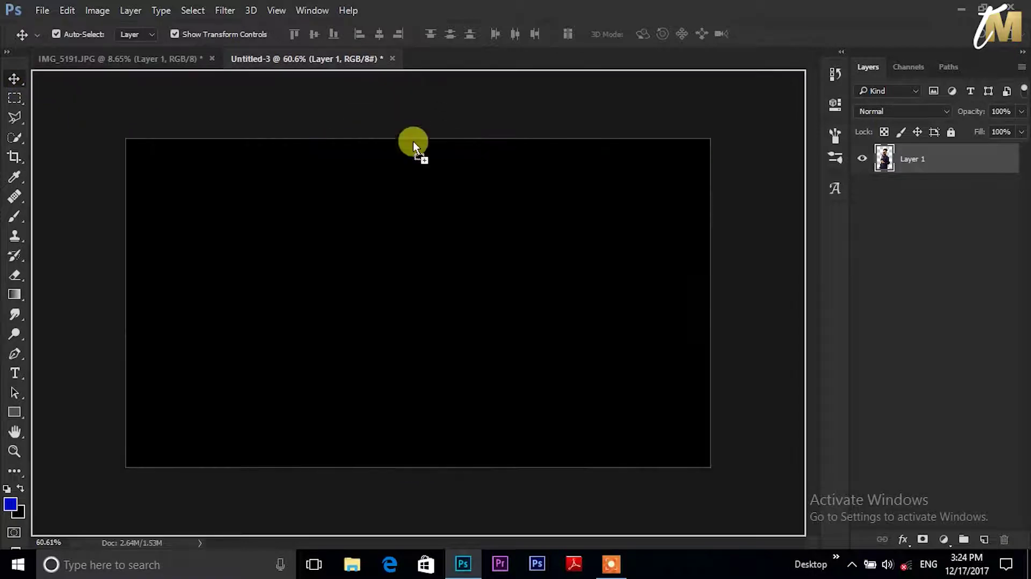
drag(453, 249, 454, 247)
key(ctrl+t)
key(ctrl+0)
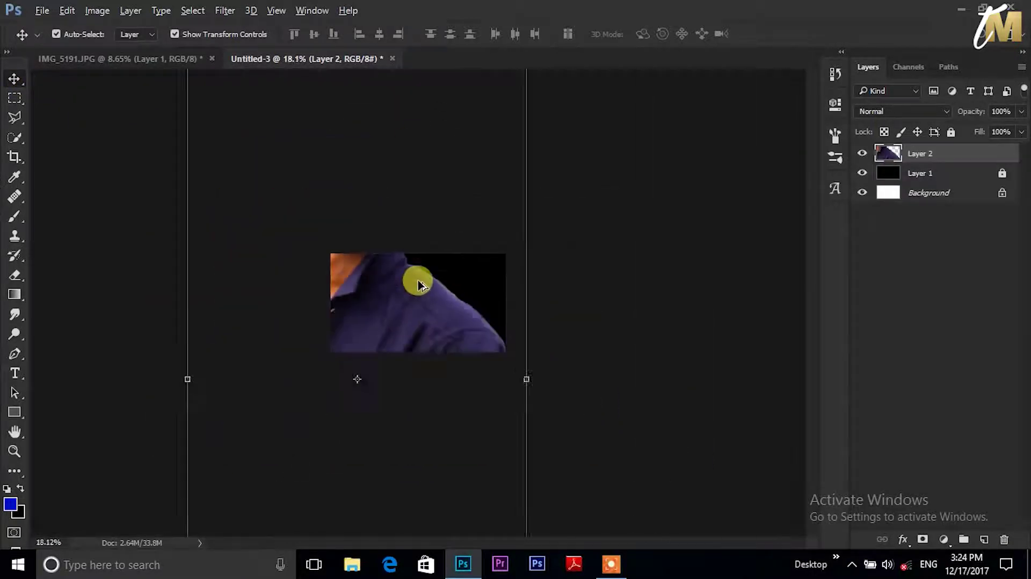
drag(474, 174, 400, 316)
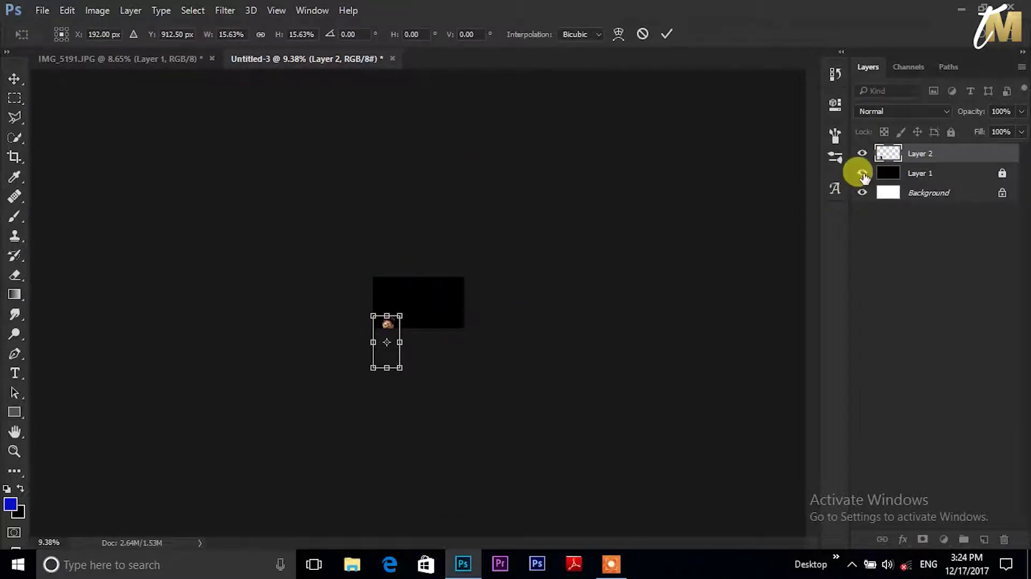
click(670, 34)
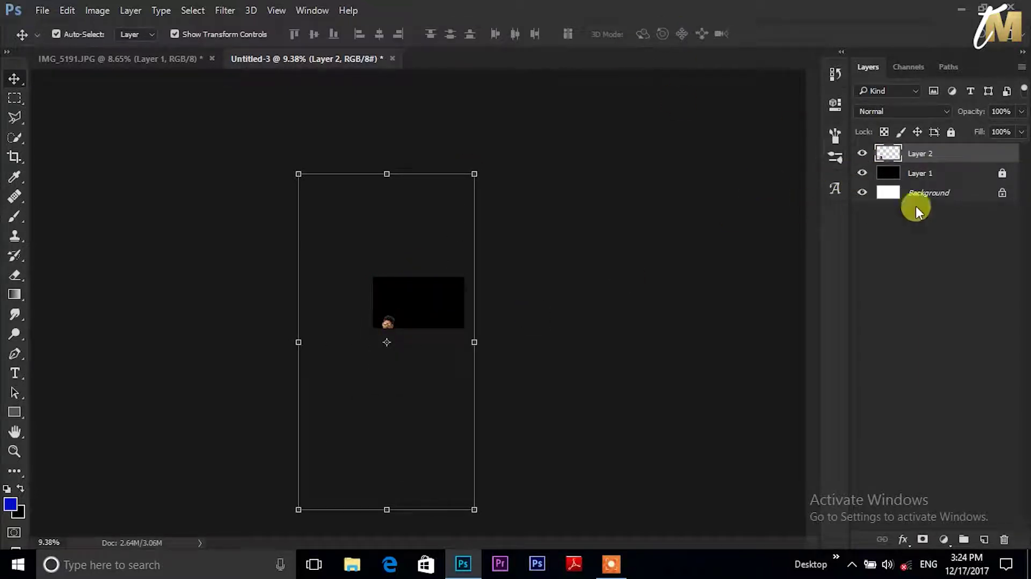
Hide the black layer and place the man on the canvas's left, scaled to about 88%
click(861, 172)
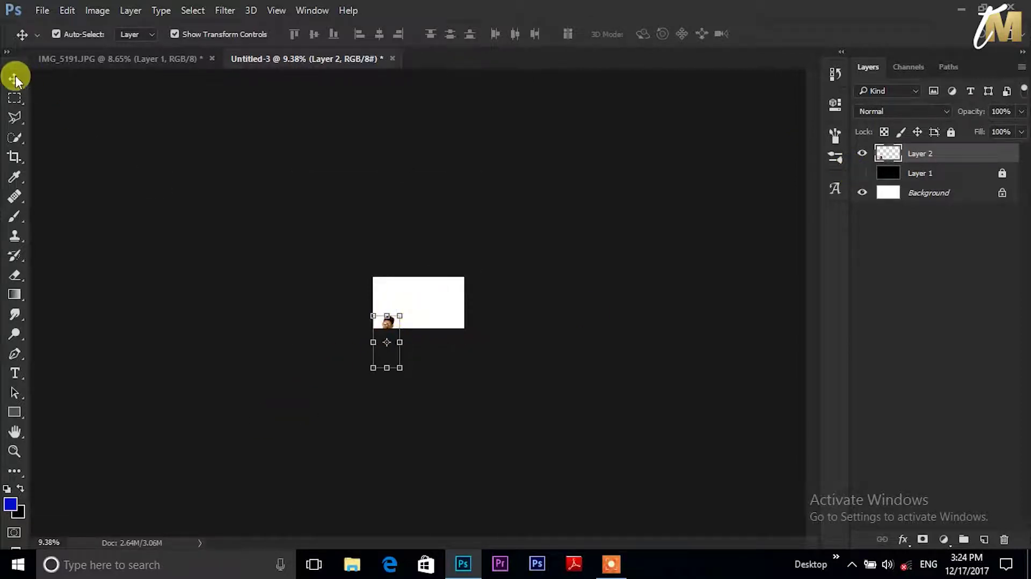
scroll(299, 368, up, 2)
drag(338, 352, 408, 285)
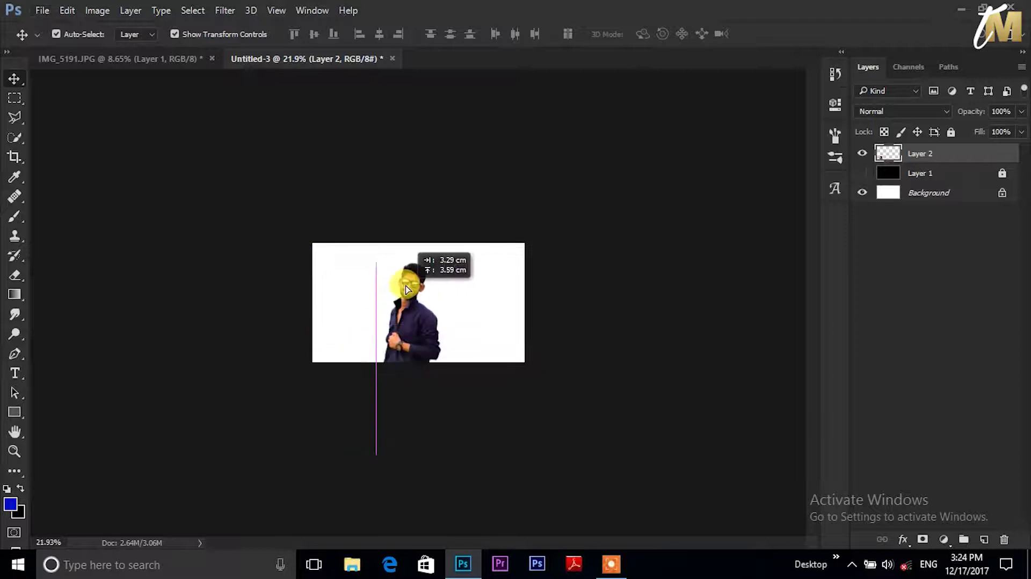
scroll(406, 289, up, 1)
scroll(406, 289, up, 3)
scroll(406, 285, down, 4)
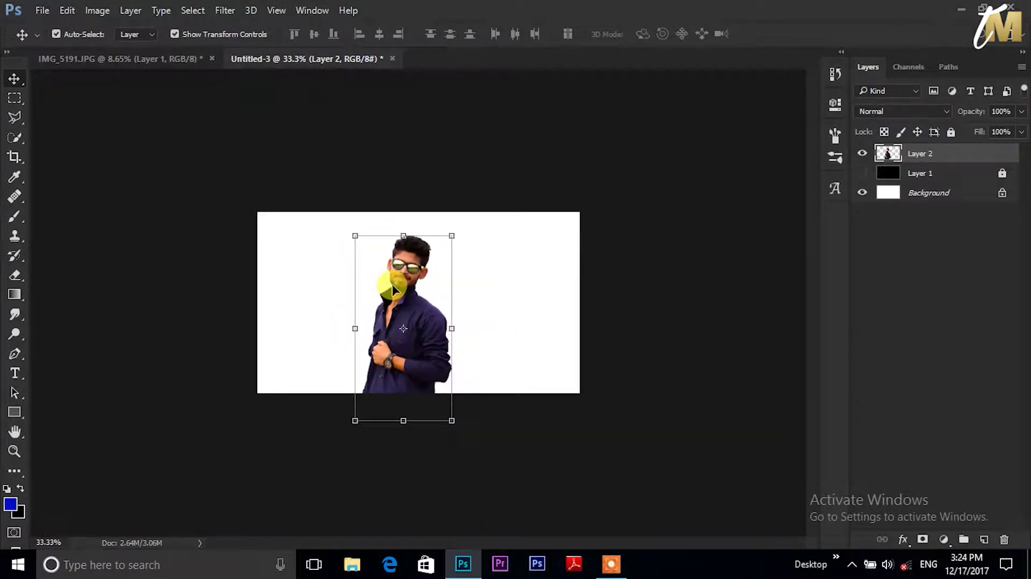
drag(392, 290, 325, 290)
drag(386, 234, 376, 241)
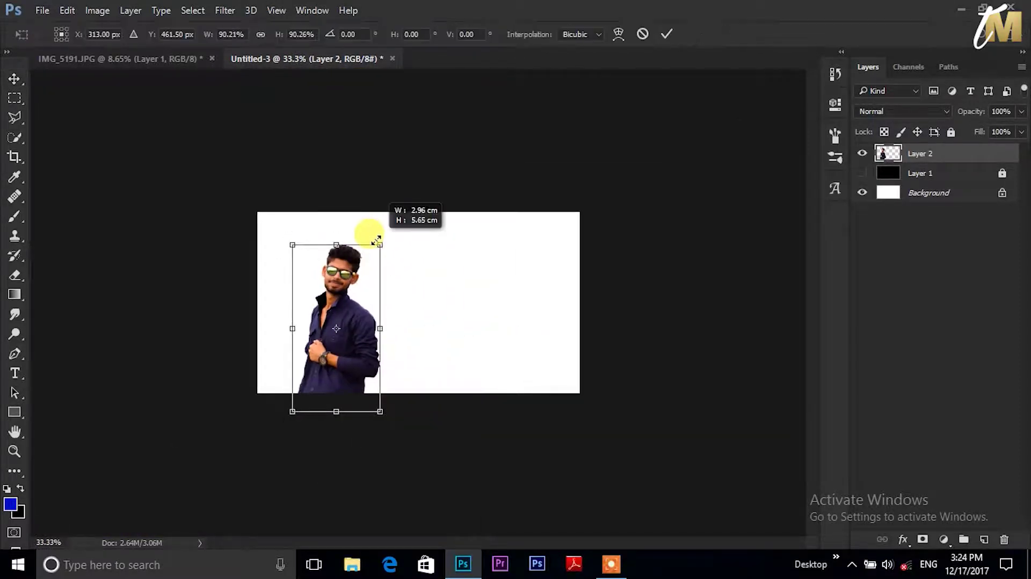
drag(359, 288, 351, 284)
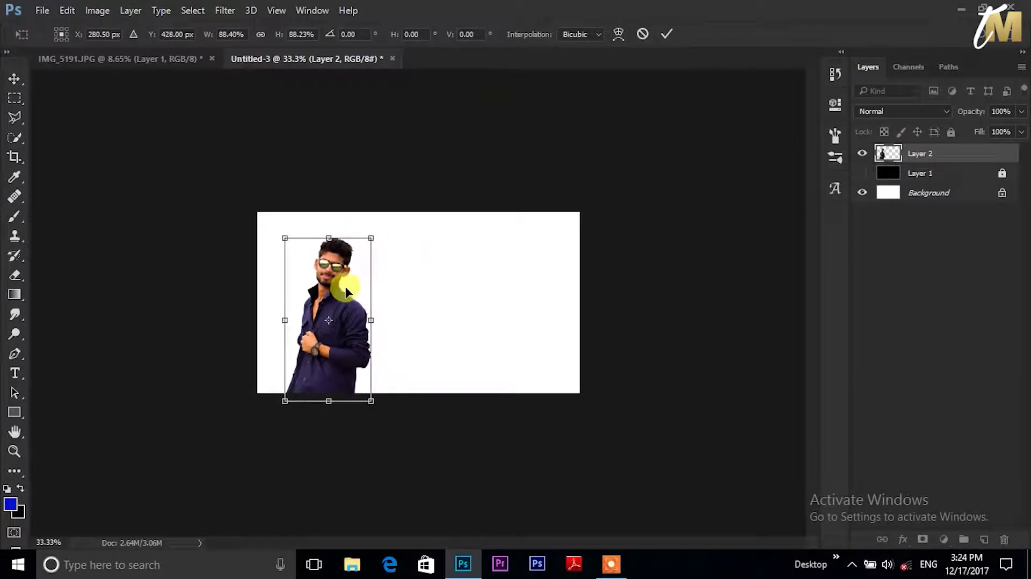
click(666, 34)
Compare the man against black and white backgrounds, leaving the black layer hidden
scroll(464, 233, up, 2)
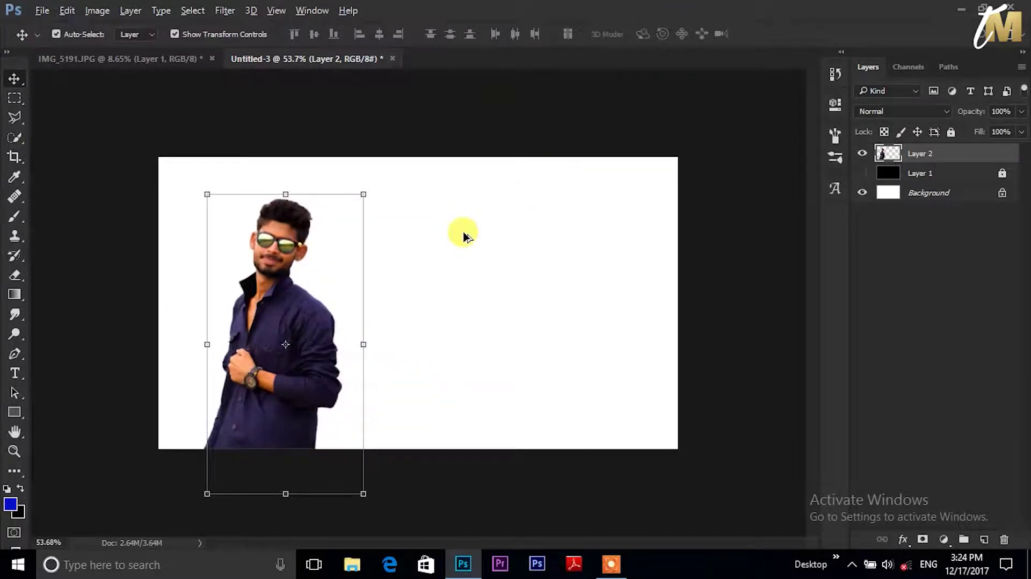
scroll(464, 233, up, 1)
scroll(464, 233, down, 1)
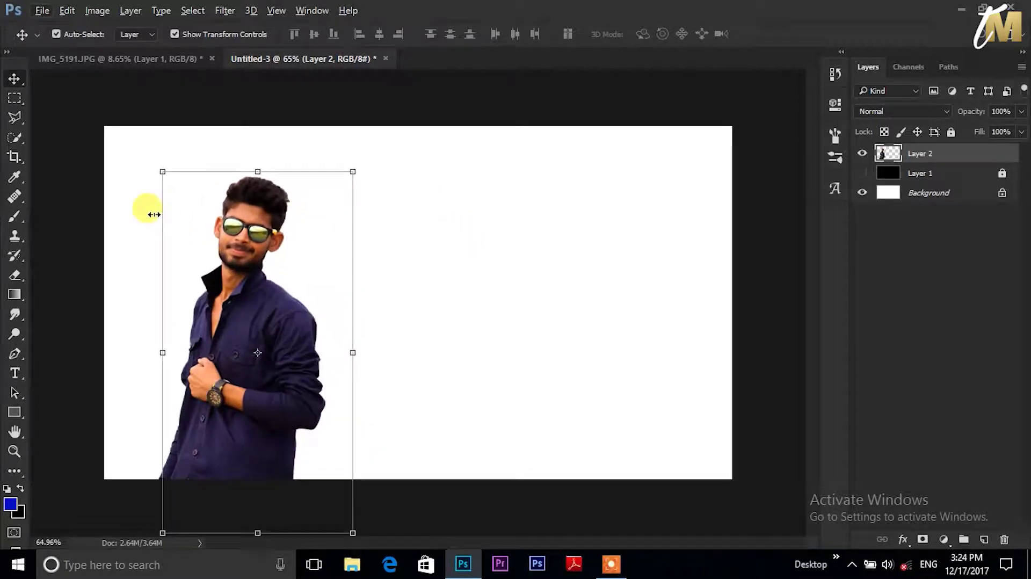
click(862, 173)
click(862, 172)
click(862, 173)
click(862, 173)
Duplicate the man's Layer 2 as 'Layer 2 copy'
click(921, 173)
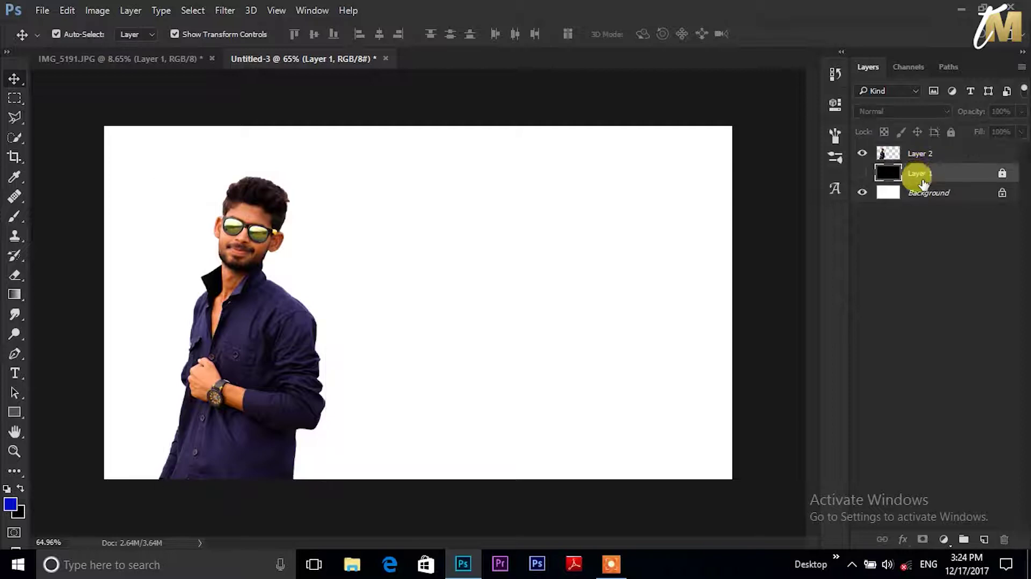
click(931, 156)
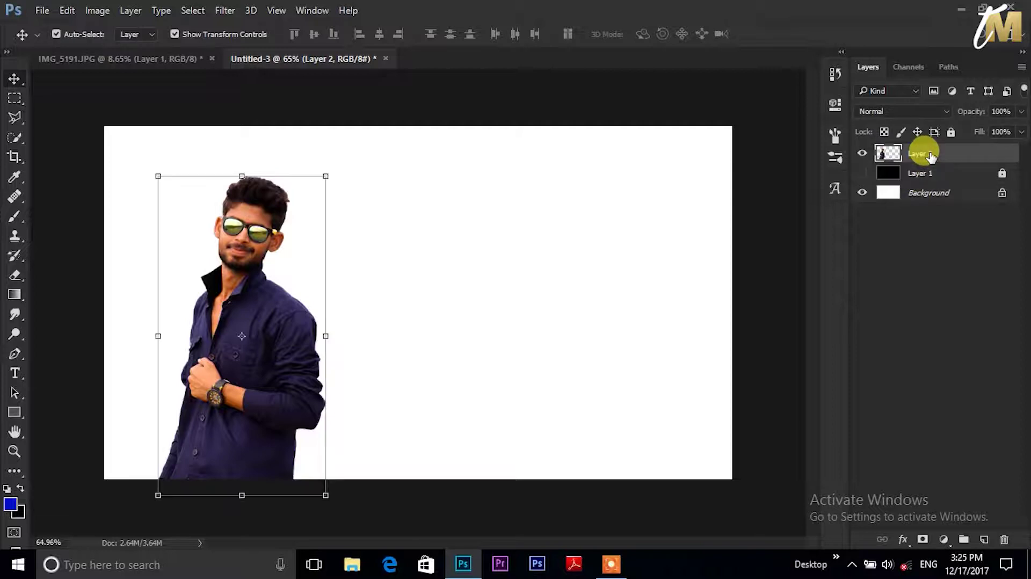
ctrl+click(922, 173)
right_click(925, 160)
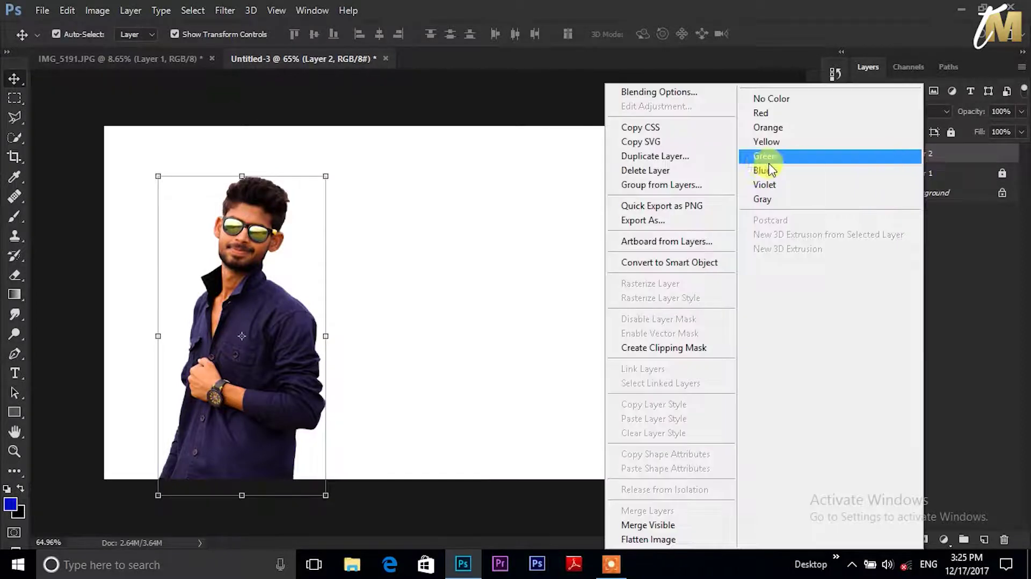
click(652, 155)
click(647, 166)
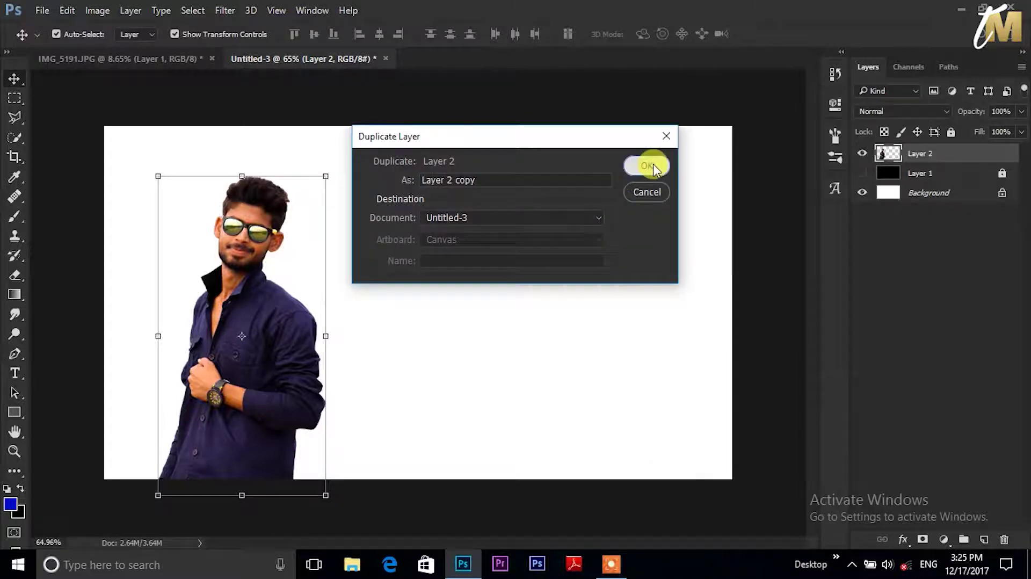
Select Layer 2 together with Layer 1 and choose Merge Layers
click(961, 173)
ctrl+click(922, 193)
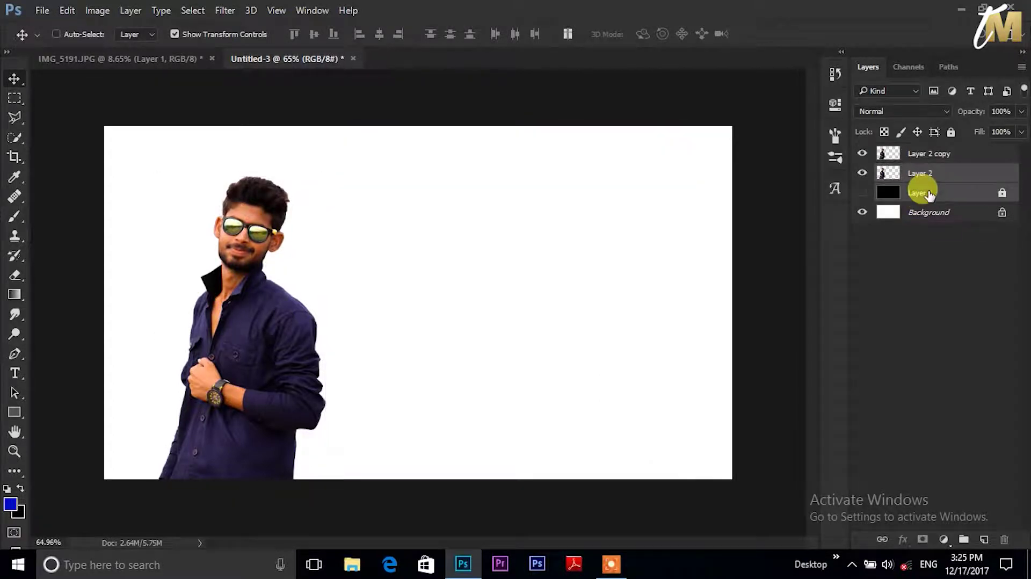
right_click(922, 193)
click(661, 511)
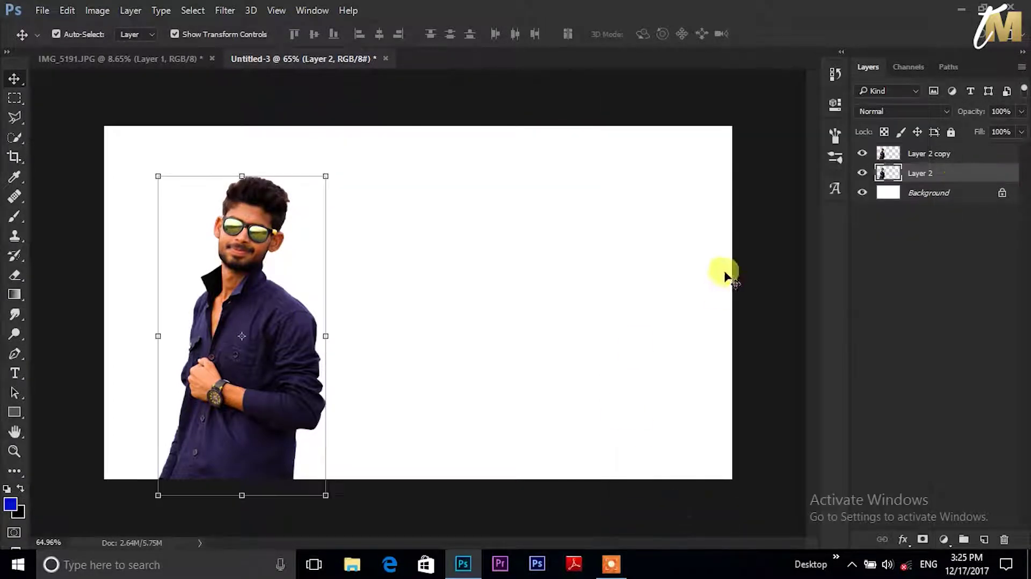
Turn the black layer's visibility back on and reselect the layers
click(881, 155)
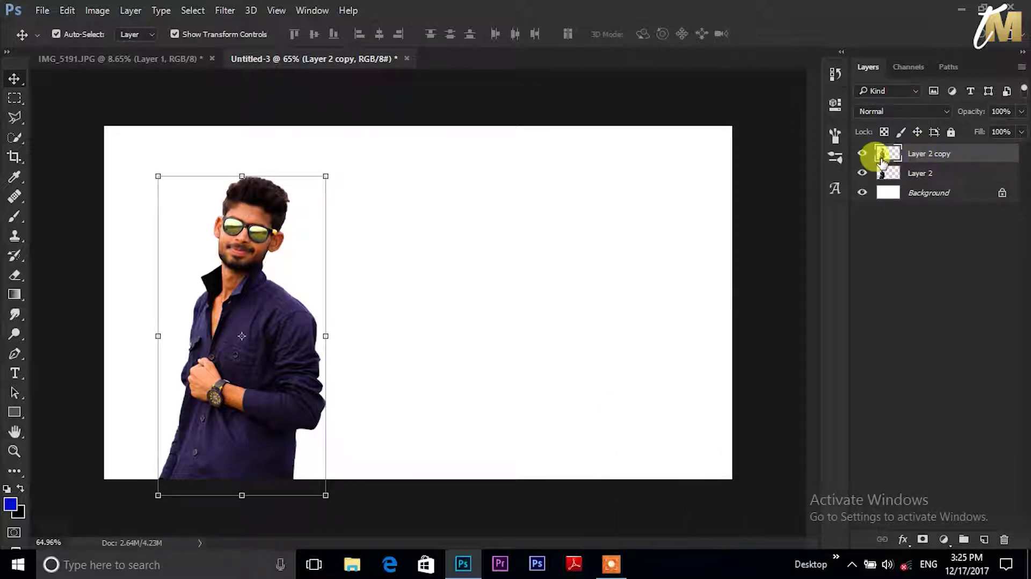
click(935, 182)
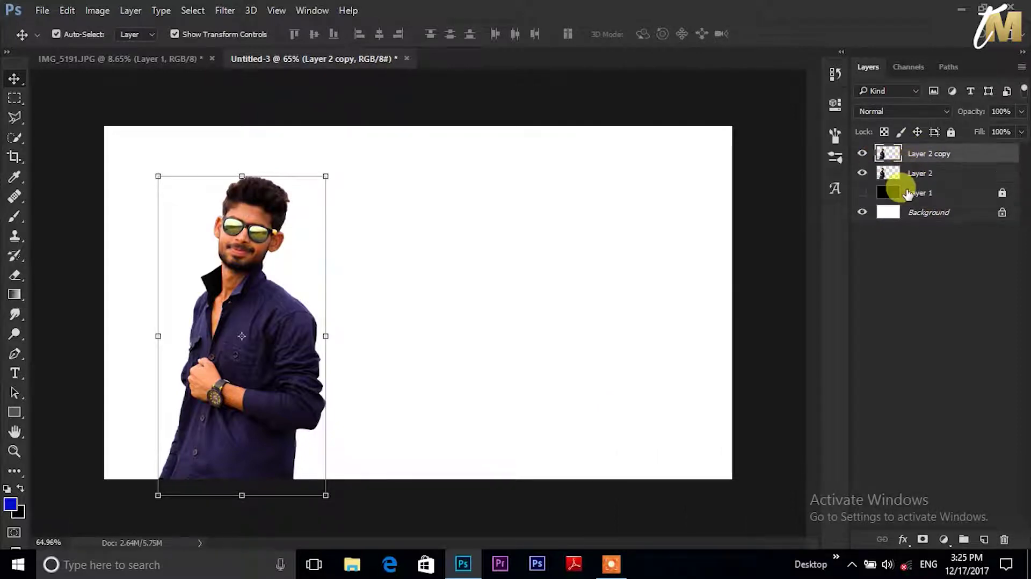
click(862, 192)
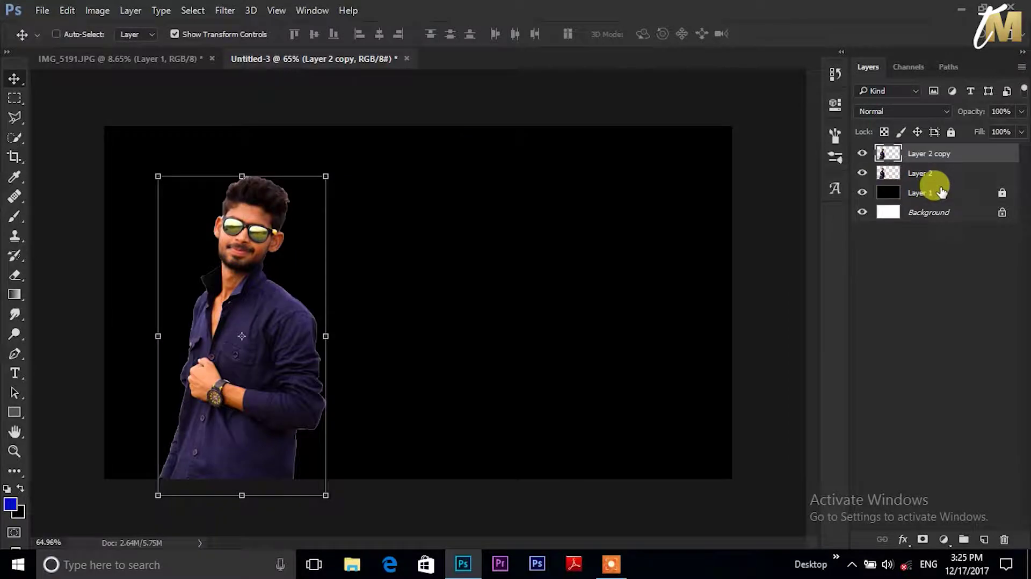
shift+click(928, 173)
right_click(939, 214)
key(Escape)
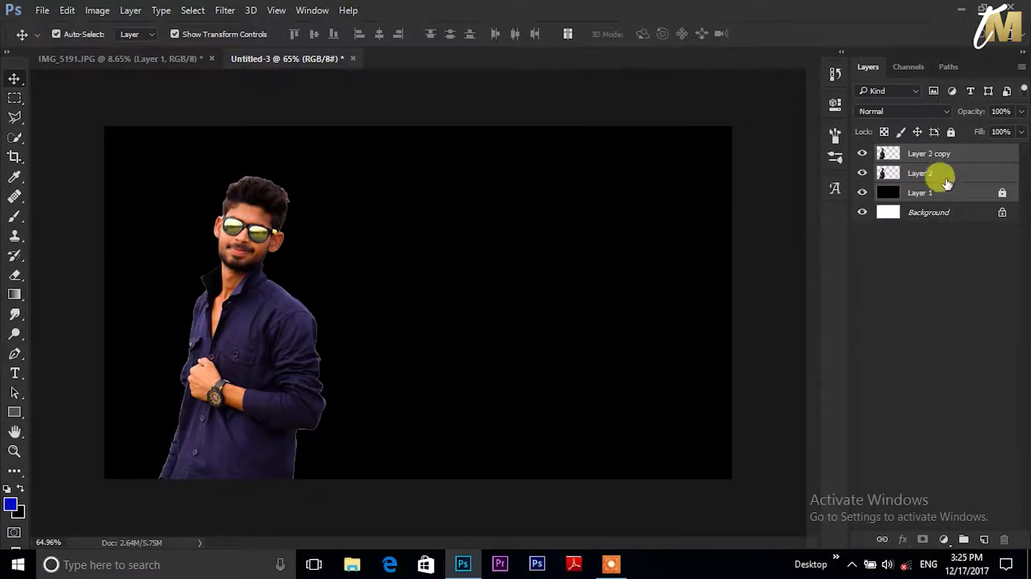
Merge the black Layer 1 with the man into Layer 2, hide Layer 2 copy, and mask Layer 2
click(932, 151)
click(927, 189)
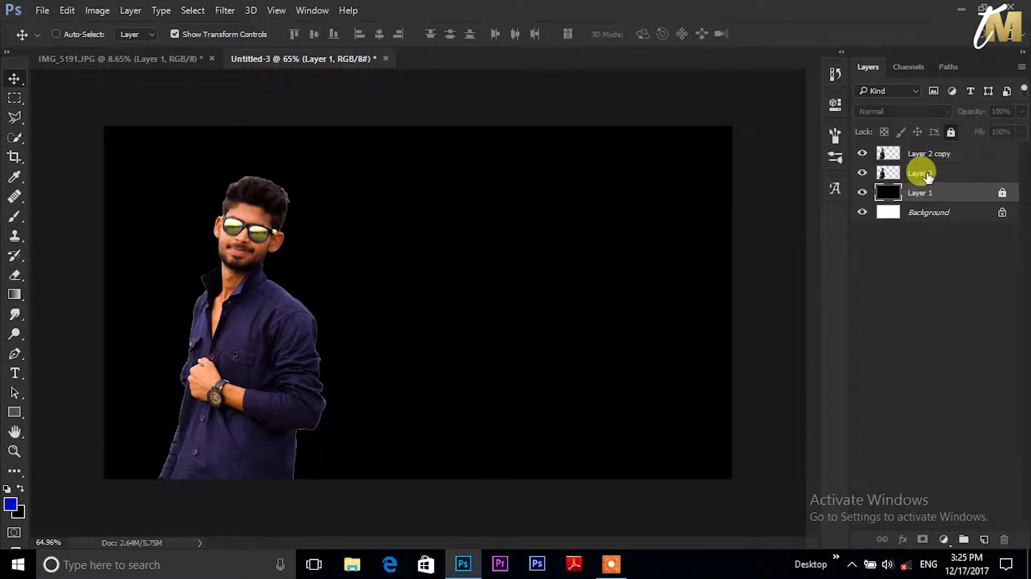
shift+click(920, 172)
right_click(919, 195)
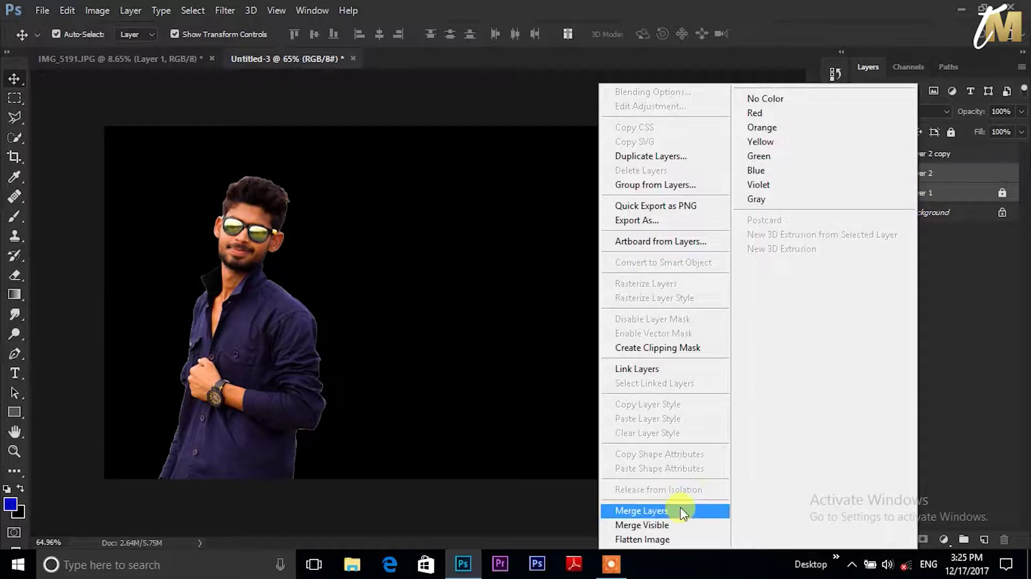
click(698, 510)
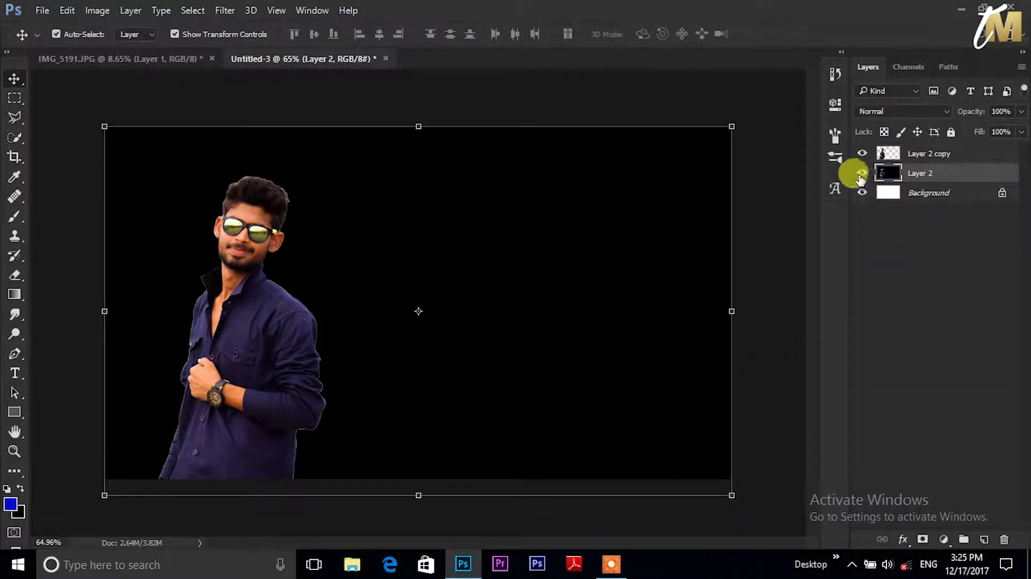
click(862, 153)
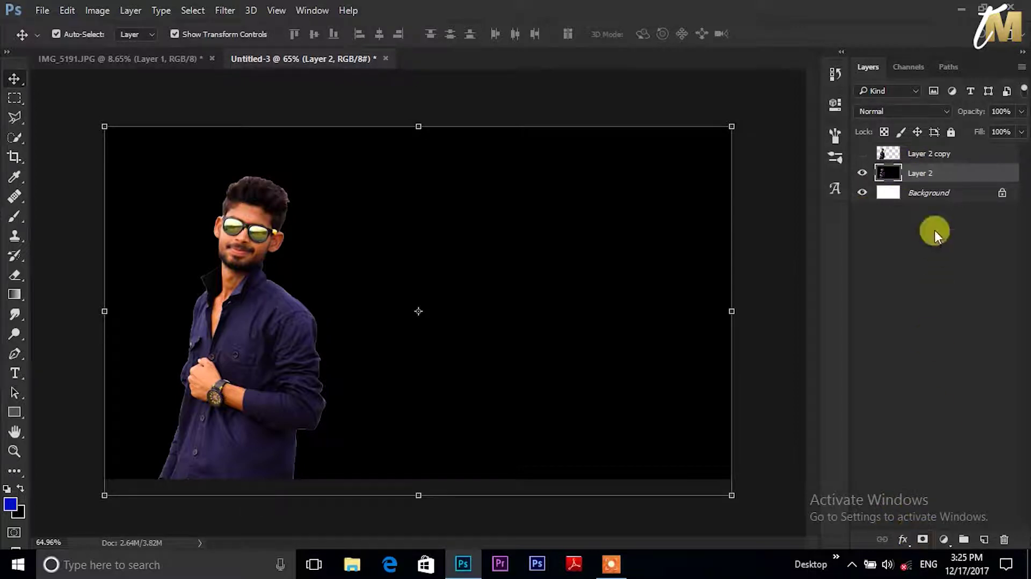
click(923, 539)
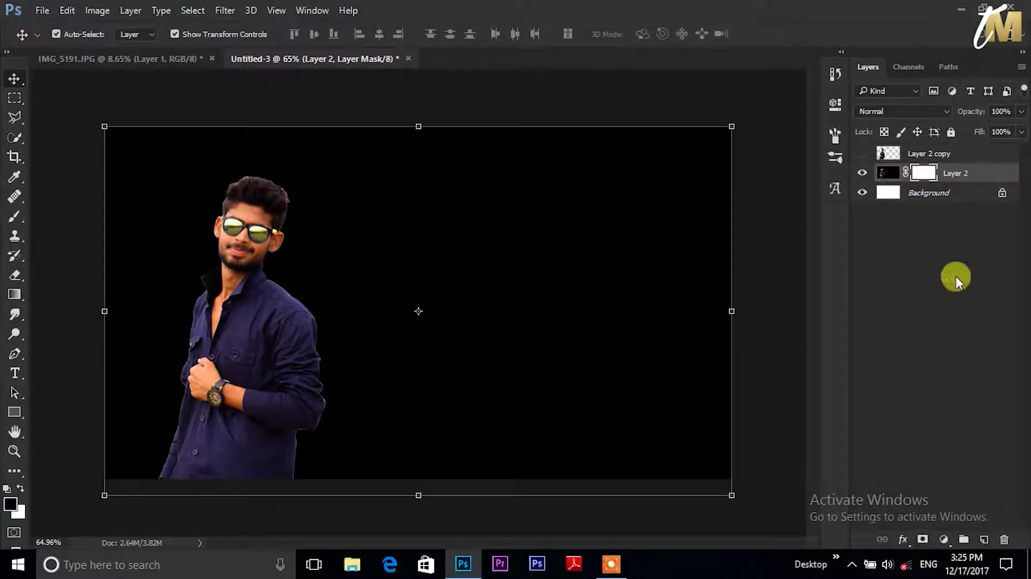
Paint black on Layer 2's mask with a soft brush and make the brush much larger
click(14, 215)
mouse_move(221, 361)
mouse_down()
mouse_move(168, 388)
mouse_move(412, 355)
mouse_move(300, 361)
mouse_move(549, 298)
mouse_up()
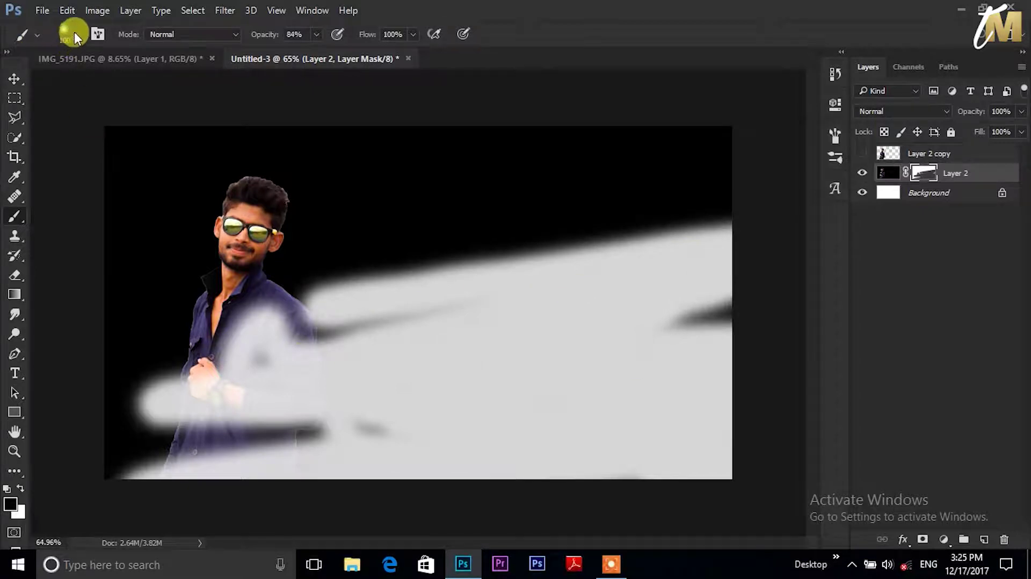
click(74, 34)
drag(147, 84, 142, 93)
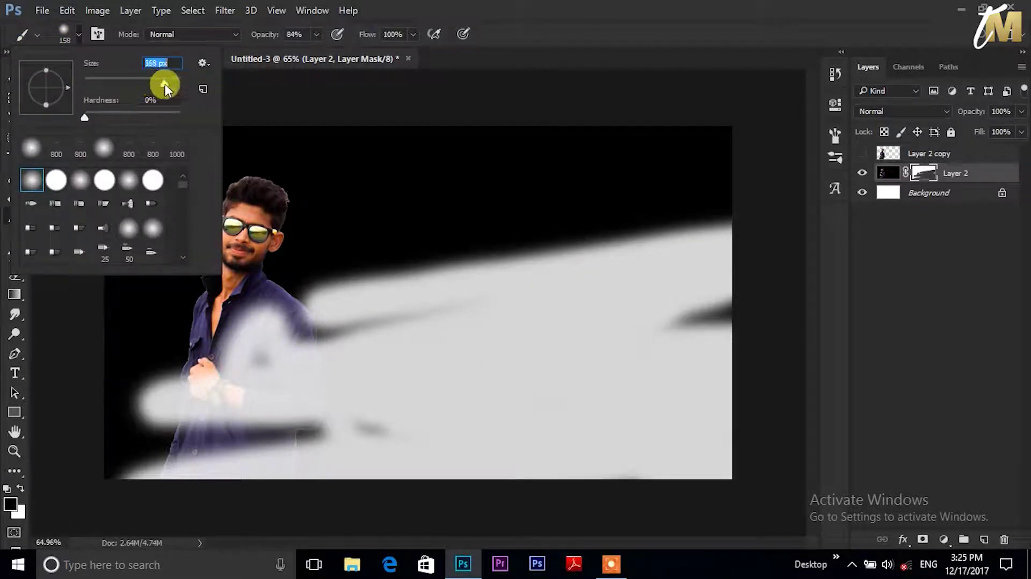
key(Return)
Paint the rest of the mask at 100% opacity until the canvas shows plain white
mouse_move(456, 250)
mouse_down()
mouse_move(640, 230)
mouse_move(117, 315)
mouse_move(72, 333)
mouse_move(9, 230)
mouse_move(9, 72)
mouse_move(192, 354)
mouse_up()
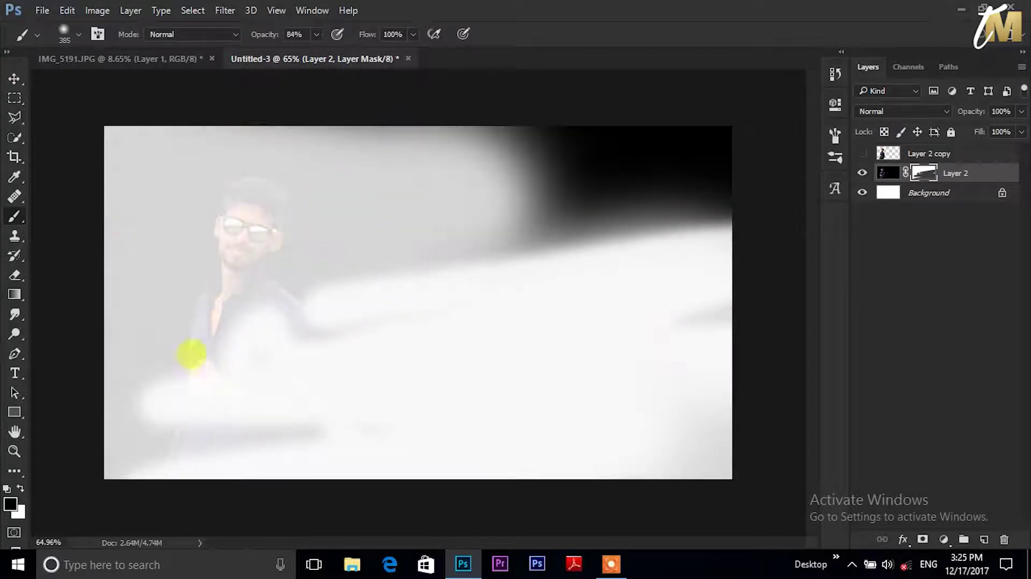
drag(116, 114, 598, 39)
click(316, 35)
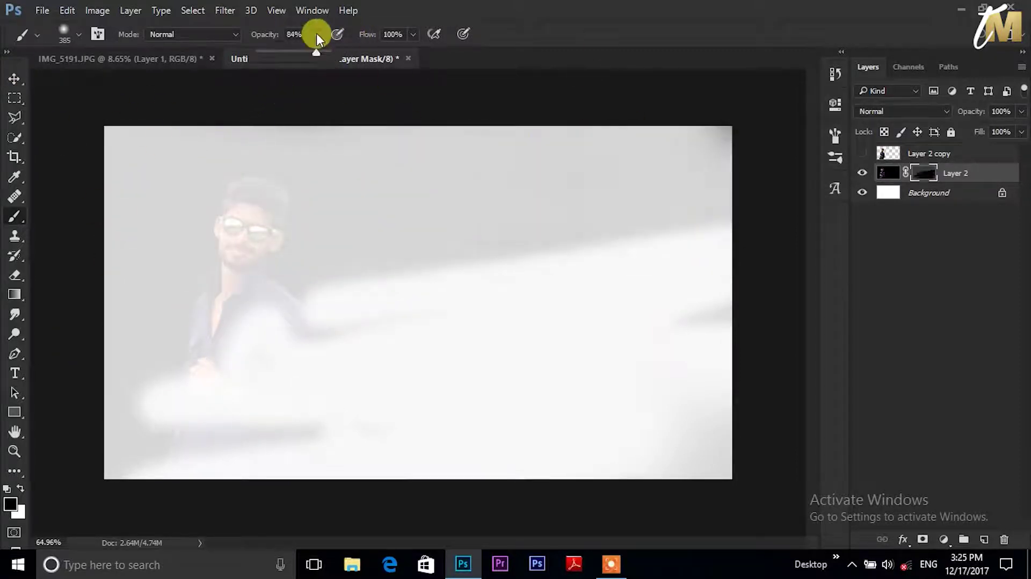
text(100)
mouse_move(419, 110)
mouse_down()
mouse_move(483, 141)
mouse_move(640, 150)
mouse_up()
mouse_move(555, 346)
mouse_down()
mouse_move(129, 299)
mouse_move(279, 74)
mouse_move(7, 356)
mouse_up()
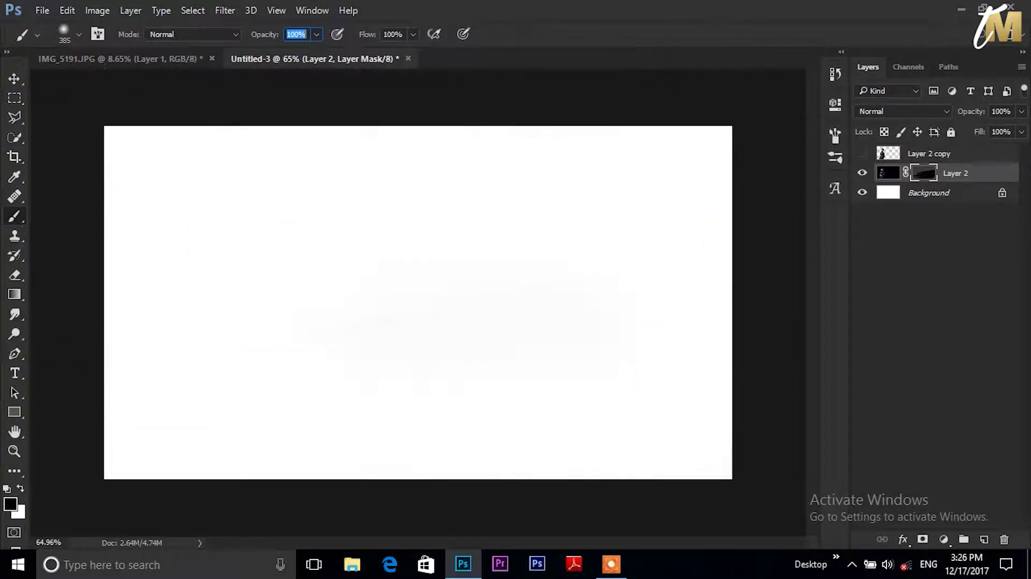
click(918, 156)
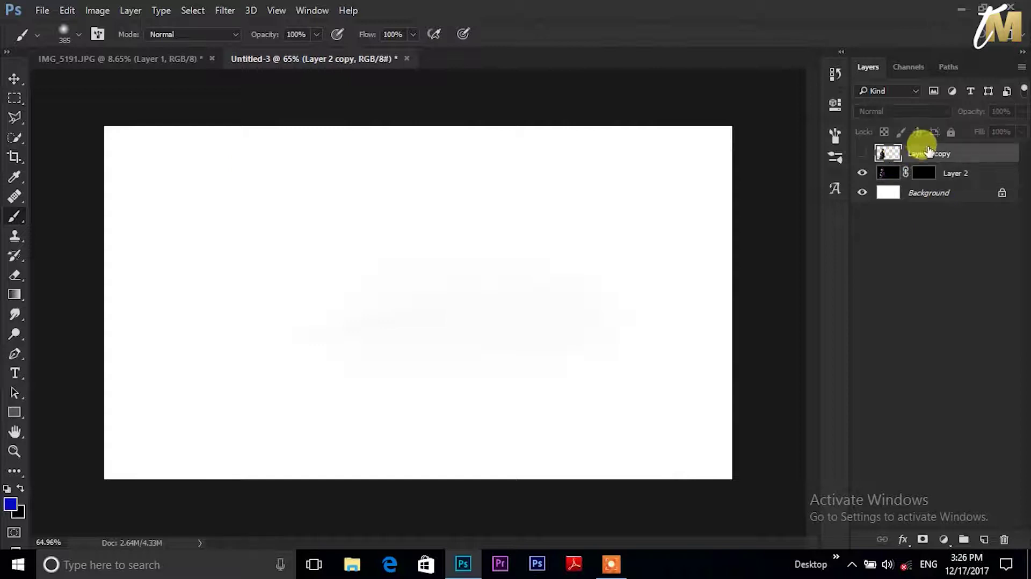
Show and mask Layer 2 copy, then paint away its head, chest and right sleeve with an 800 px particle brush
click(862, 153)
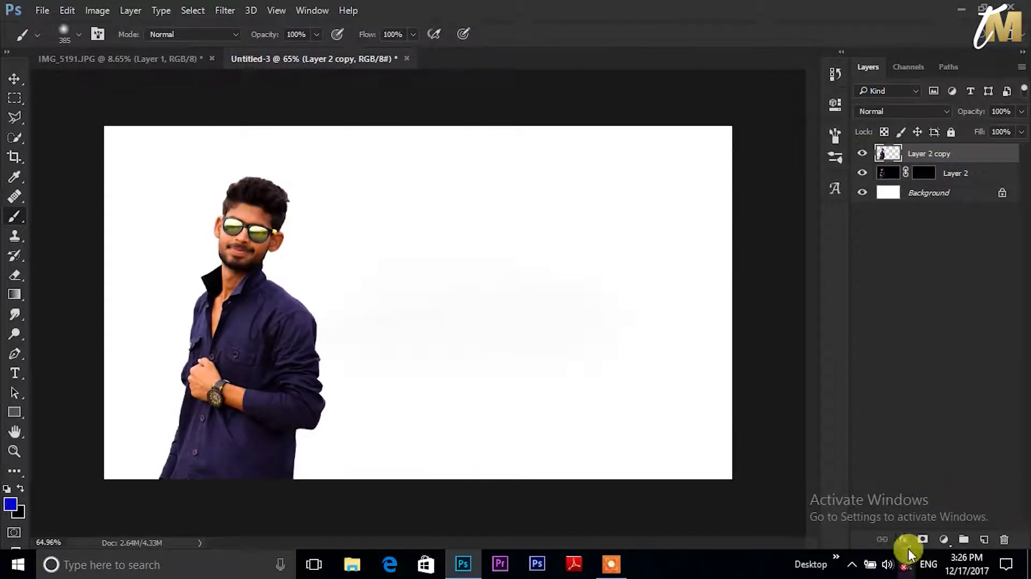
click(923, 540)
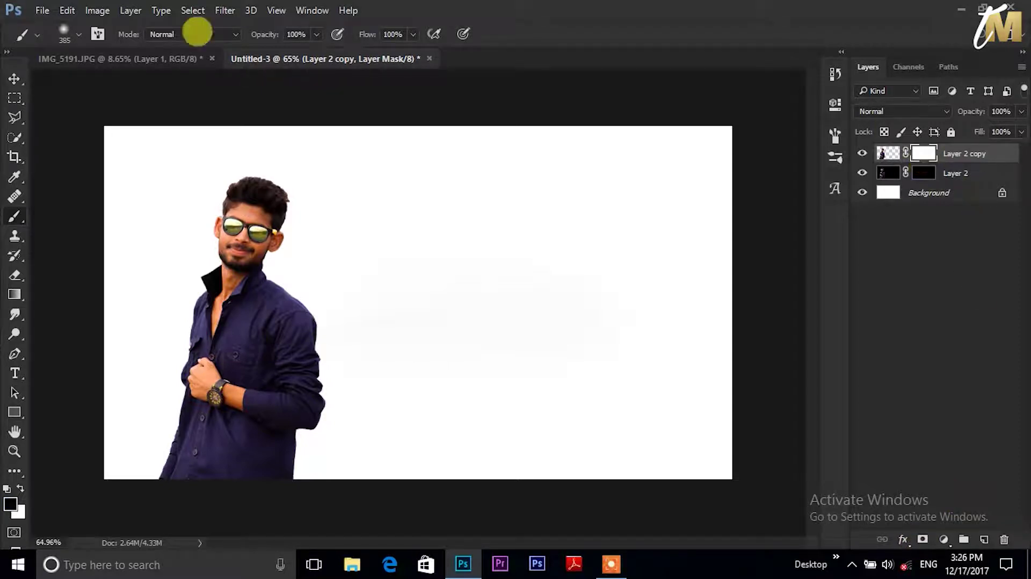
click(72, 33)
click(55, 148)
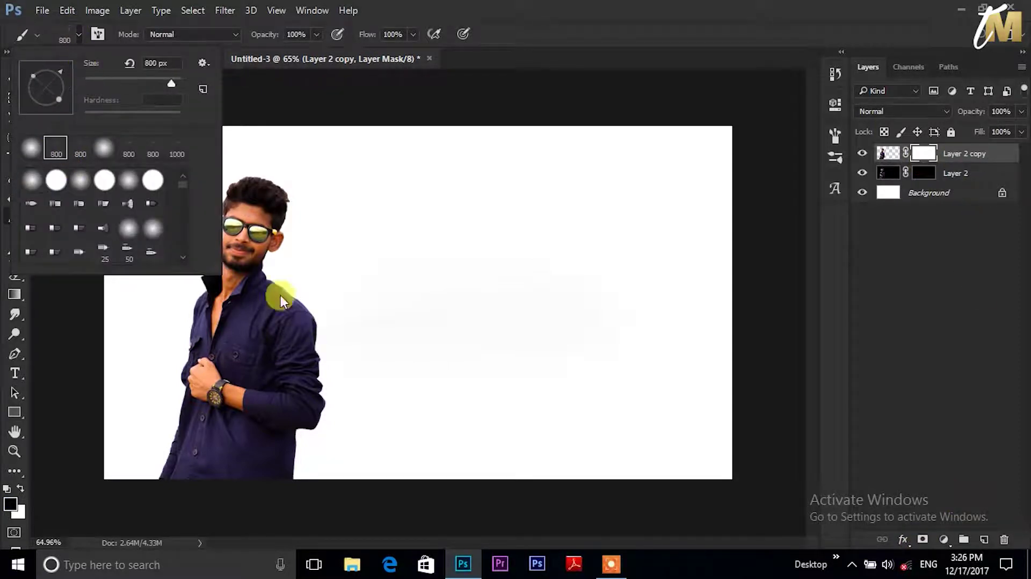
click(78, 35)
click(78, 36)
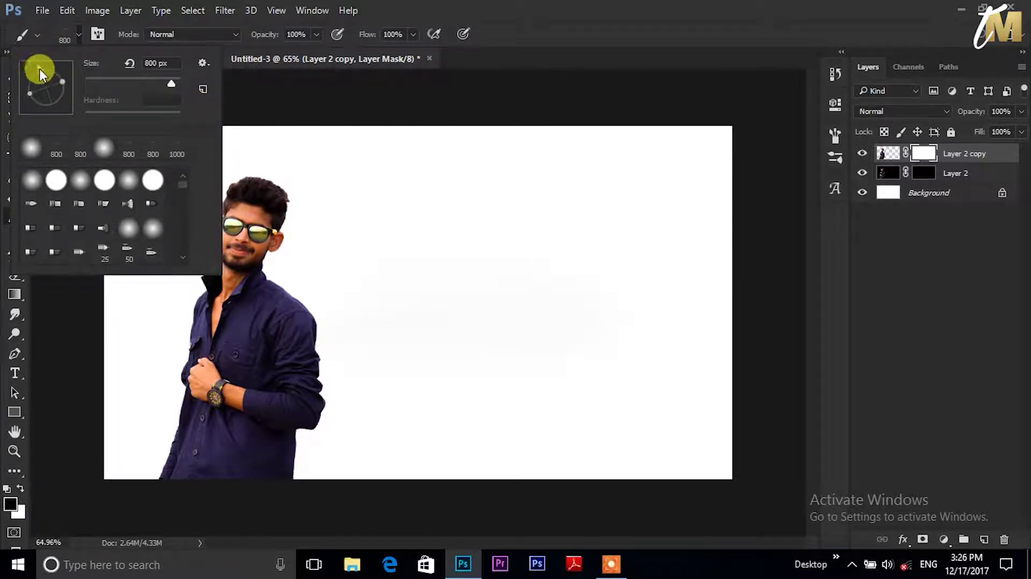
click(79, 33)
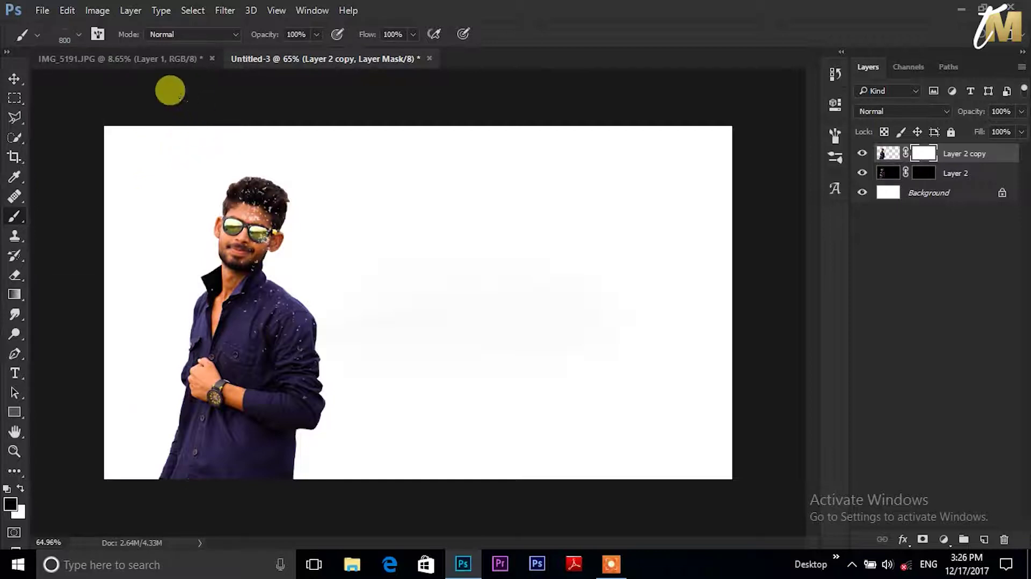
drag(187, 226, 216, 314)
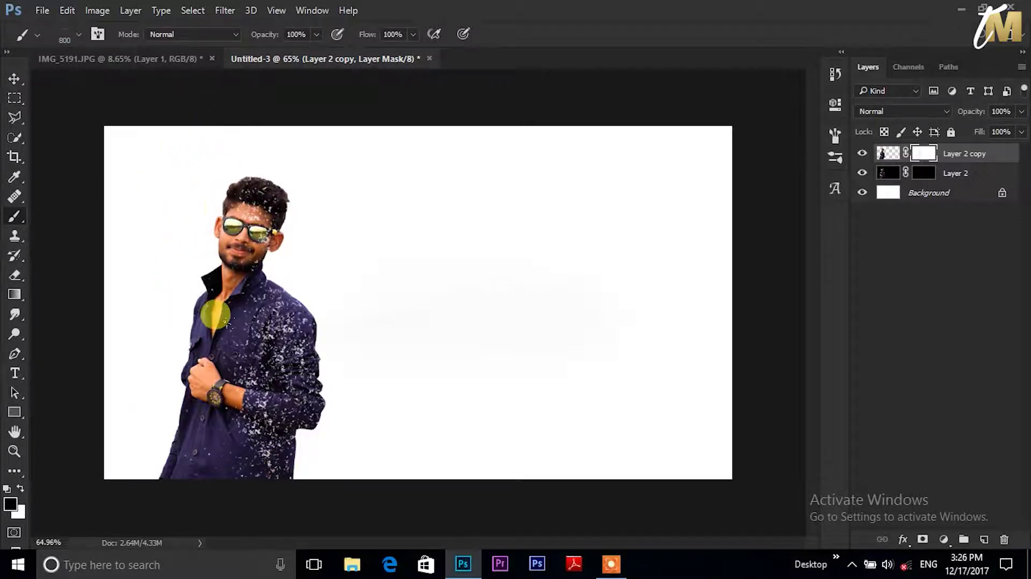
mouse_move(184, 143)
mouse_down()
mouse_move(188, 303)
mouse_move(276, 456)
mouse_move(198, 281)
mouse_move(237, 237)
mouse_move(213, 179)
mouse_move(172, 156)
mouse_move(230, 219)
mouse_move(177, 339)
mouse_move(230, 276)
mouse_move(214, 180)
mouse_move(228, 277)
mouse_up()
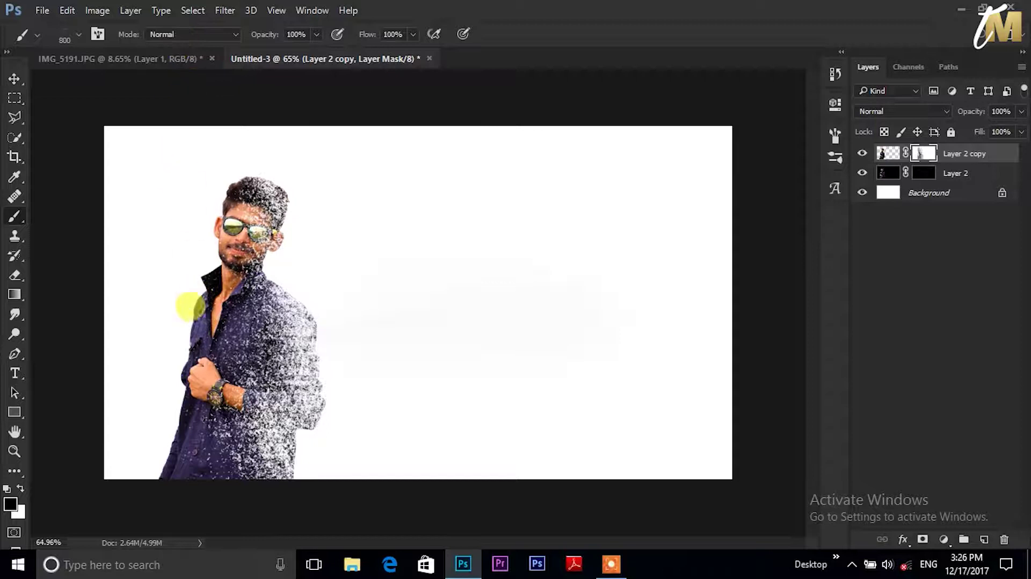
key(ctrl+2)
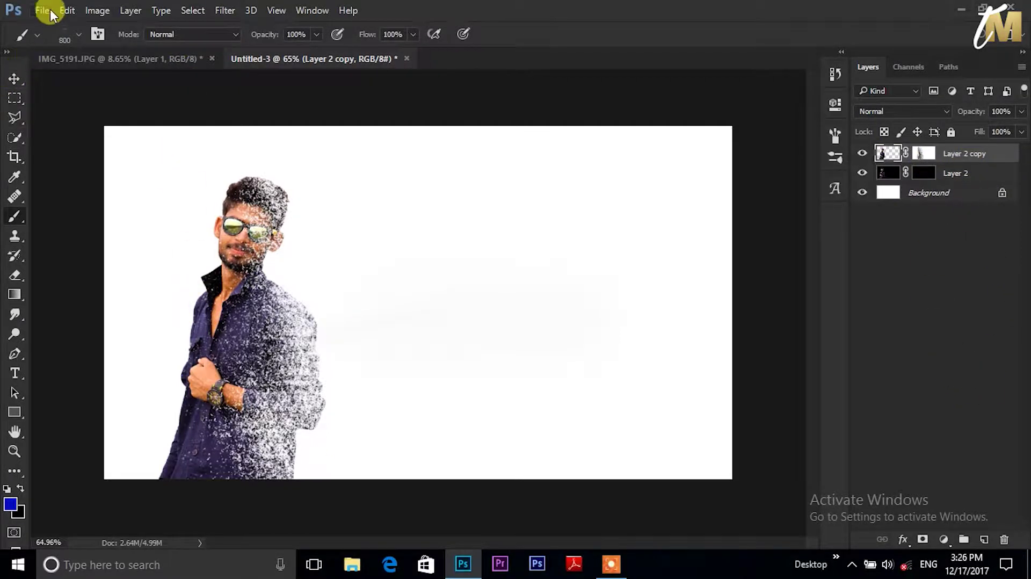
Open four jackdaw PNGs from E:\wallpepar\Photo Editing
click(50, 9)
click(56, 39)
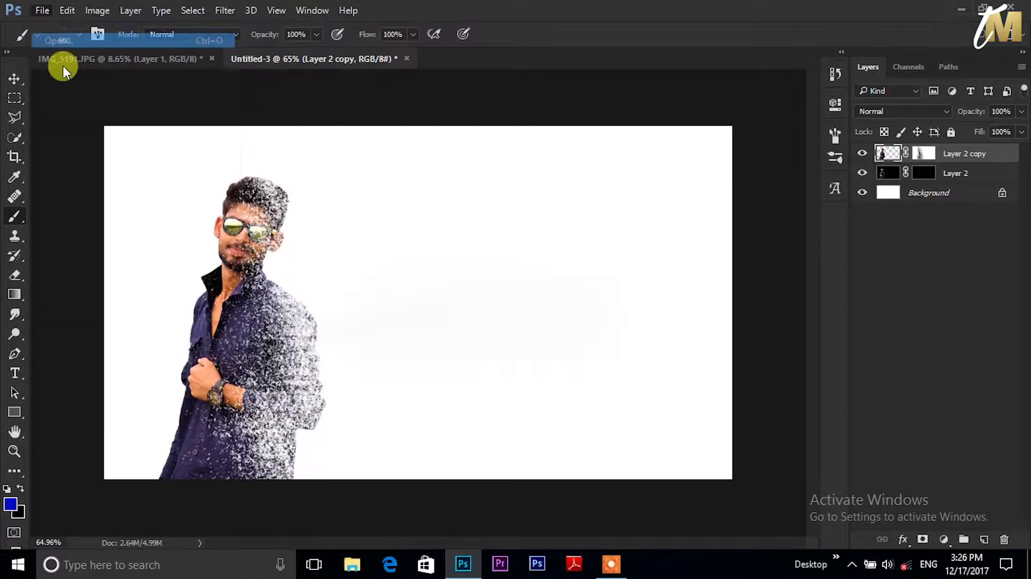
click(73, 329)
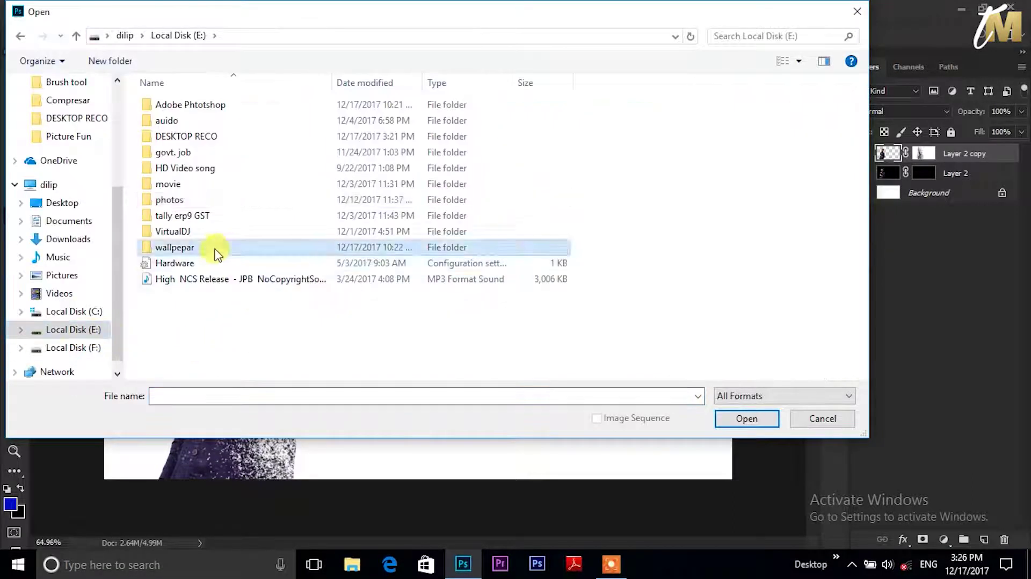
double_click(215, 249)
double_click(201, 170)
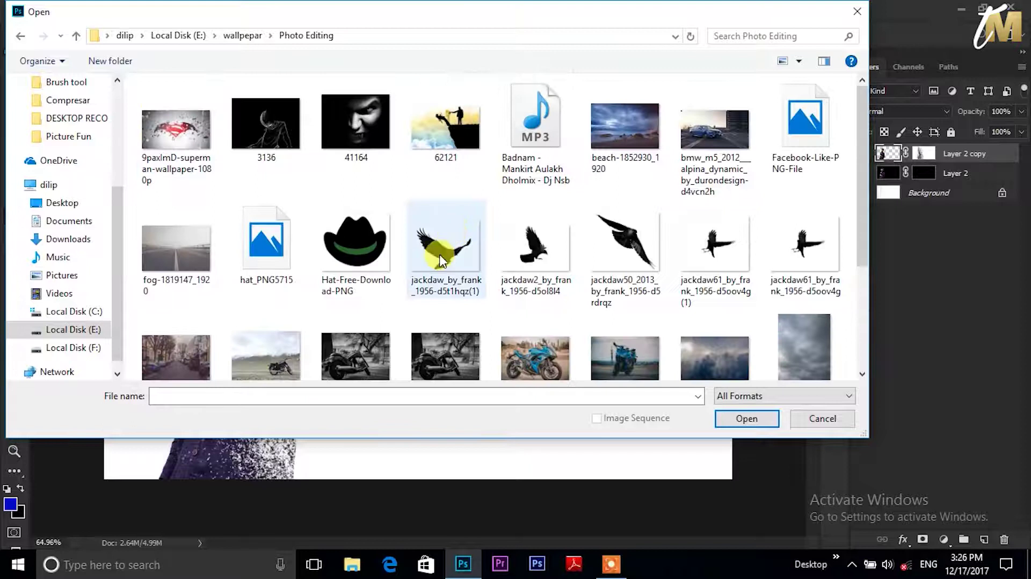
shift+click(513, 267)
click(452, 267)
ctrl+click(534, 244)
ctrl+click(626, 244)
ctrl+click(714, 244)
click(746, 418)
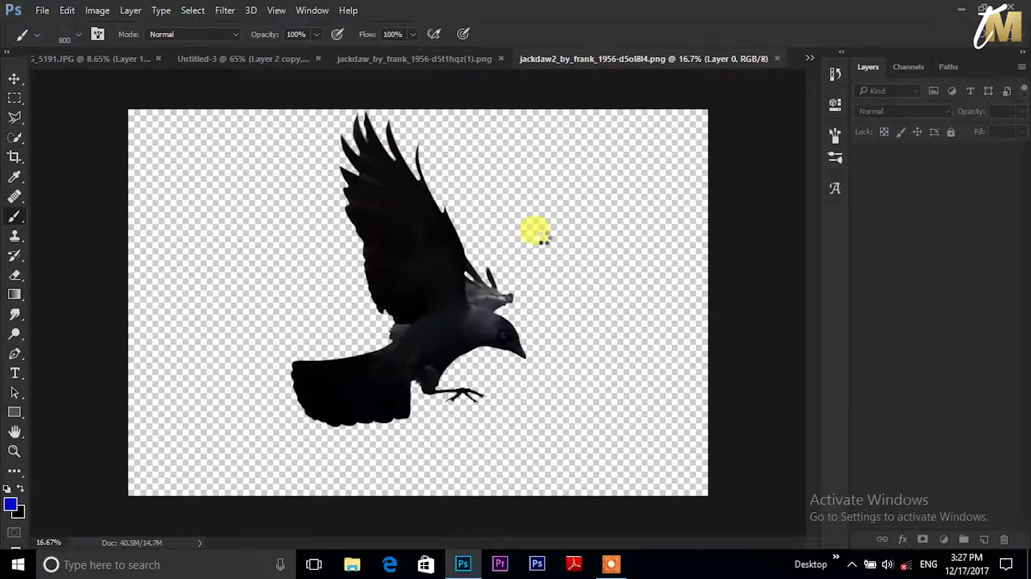
Float the jackdaw2 document in its own window and drag its bird into Untitled-3
click(456, 60)
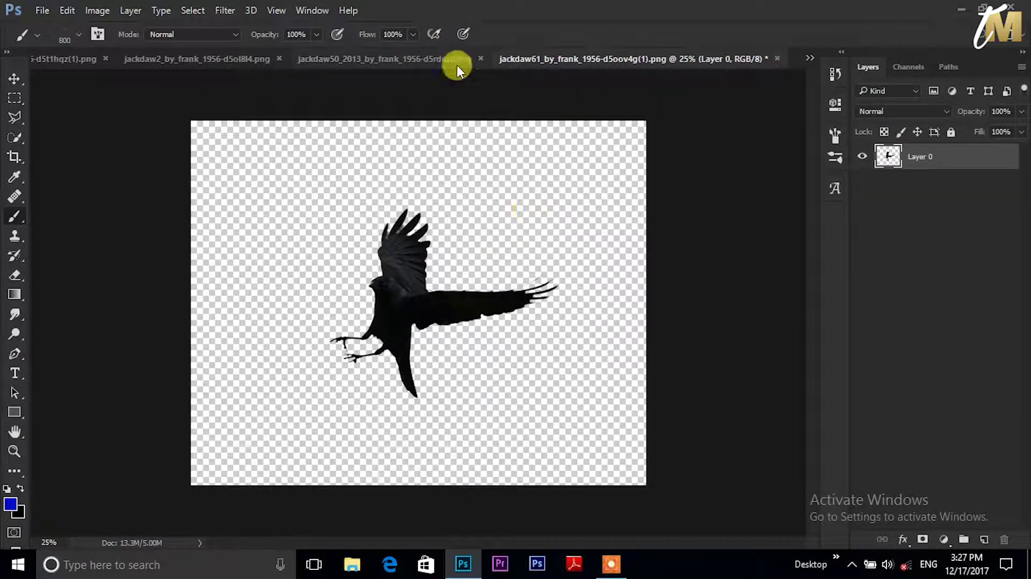
click(12, 80)
click(289, 61)
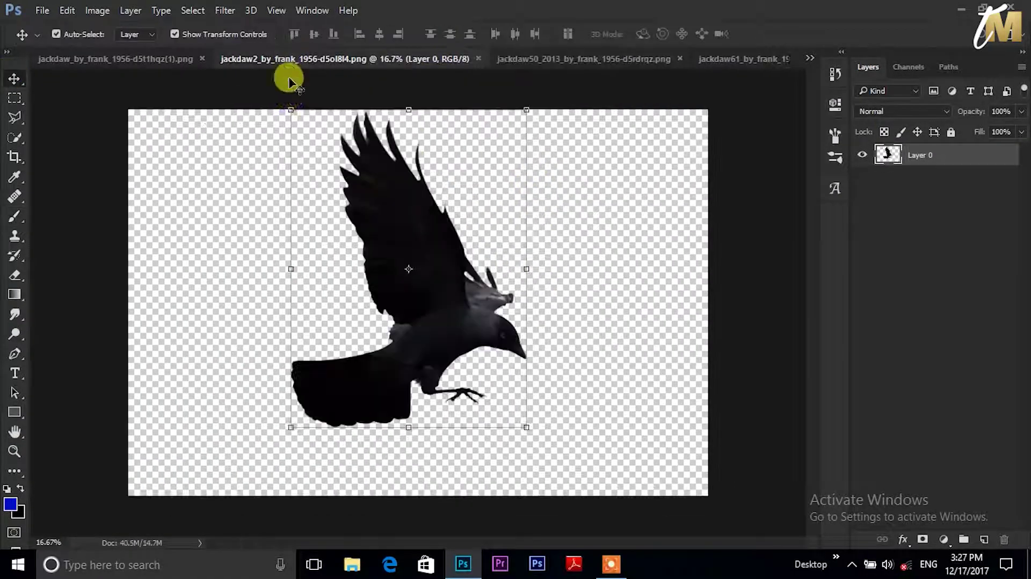
drag(375, 59, 717, 144)
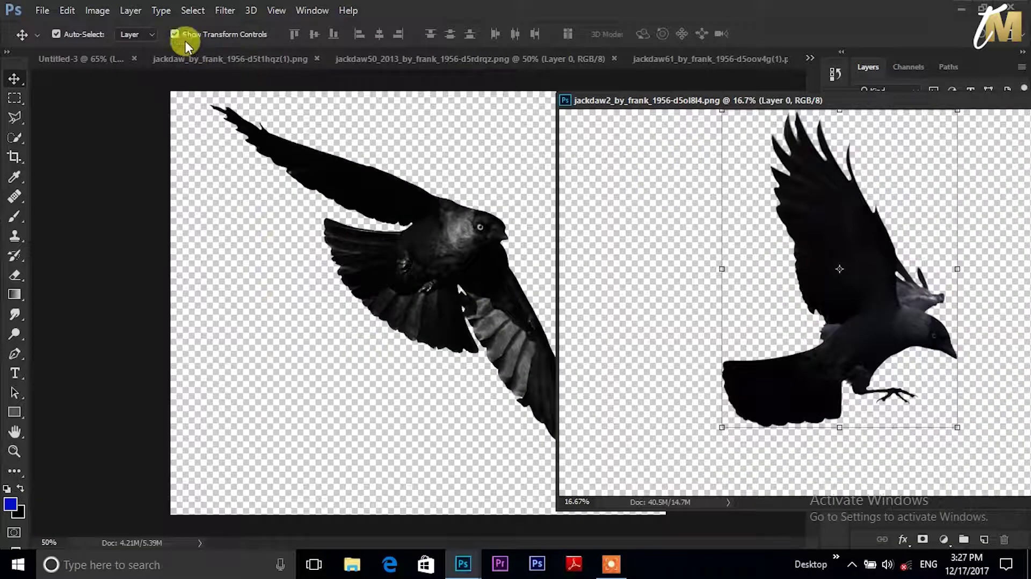
click(108, 56)
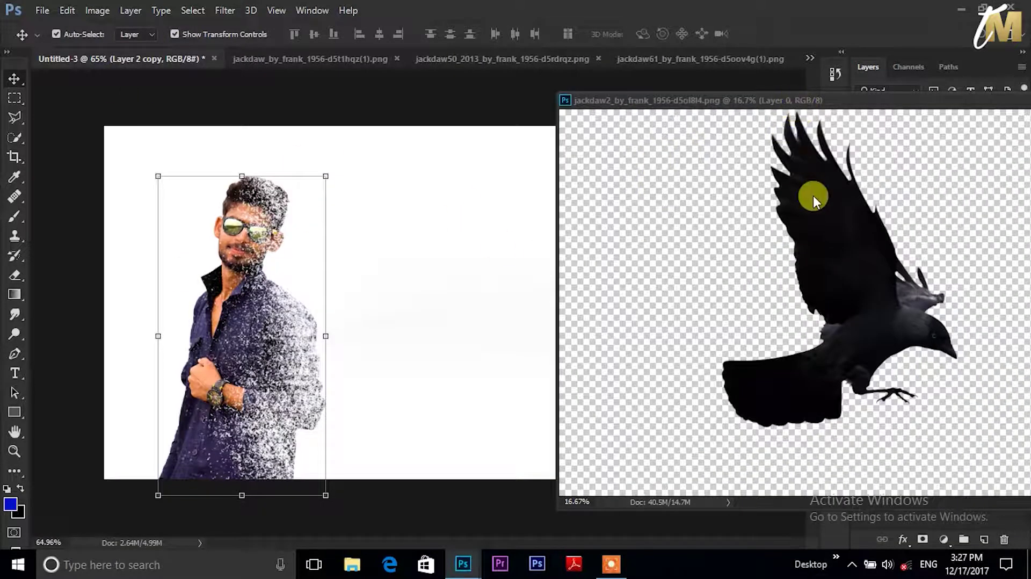
click(832, 243)
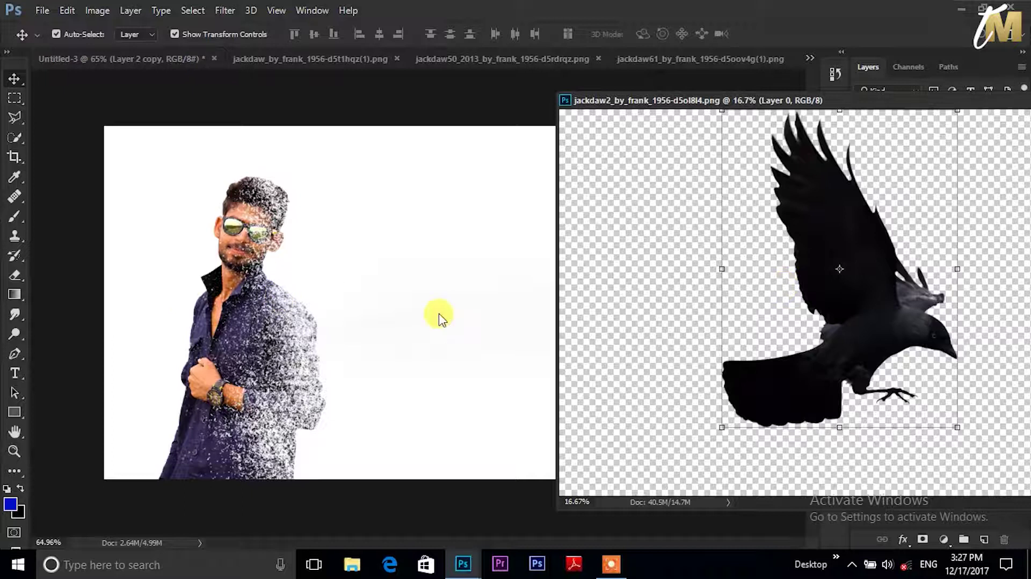
drag(850, 243, 473, 298)
Move the jackdaw into Untitled-3, close its source window, and shrink the bird to a small size
drag(793, 99, 663, 104)
drag(753, 103, 872, 108)
click(853, 102)
key(ctrl+minus)
key(ctrl+minus)
key(ctrl+minus)
key(ctrl+minus)
key(ctrl+minus)
mouse_move(502, 204)
mouse_down()
mouse_move(434, 305)
mouse_move(434, 369)
mouse_move(385, 300)
mouse_up()
scroll(435, 318, up, 2)
scroll(435, 318, up, 3)
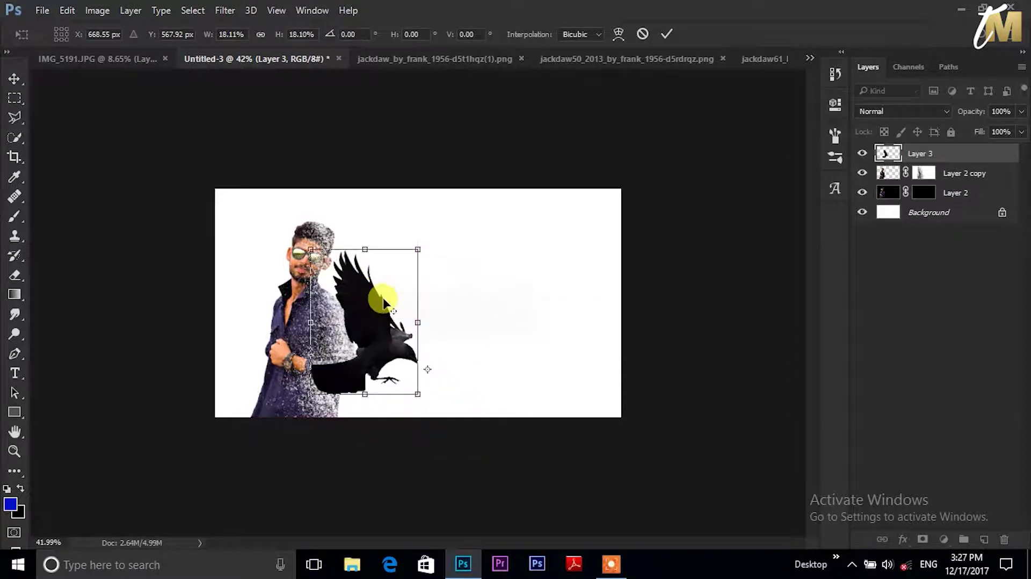
scroll(384, 302, up, 2)
mouse_move(342, 224)
mouse_down()
mouse_move(358, 338)
mouse_move(396, 365)
mouse_up()
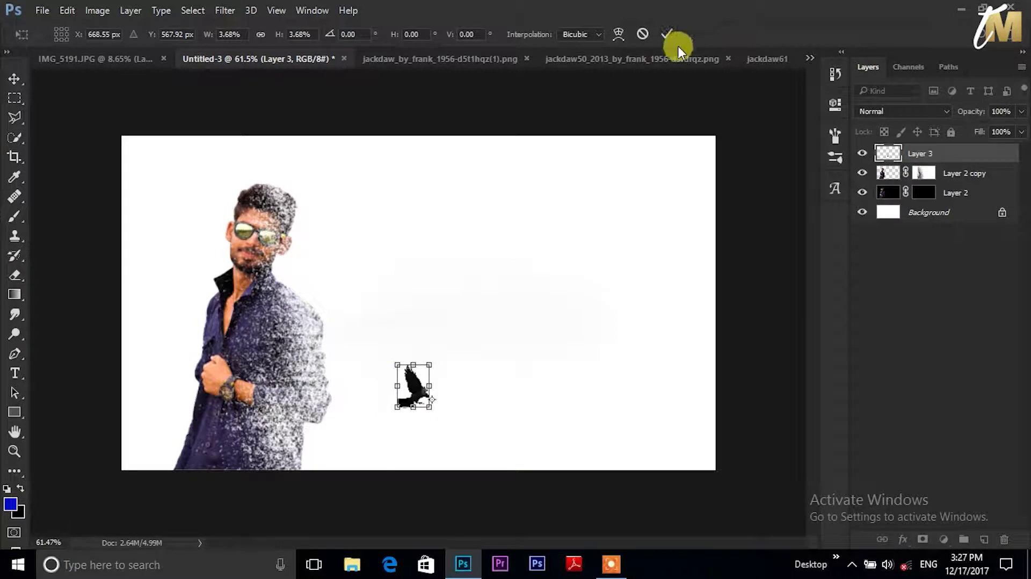
click(667, 34)
Perch the bird on the man's shoulder, tilted about −35.6° and slightly squashed and skewed
key(ctrl+t)
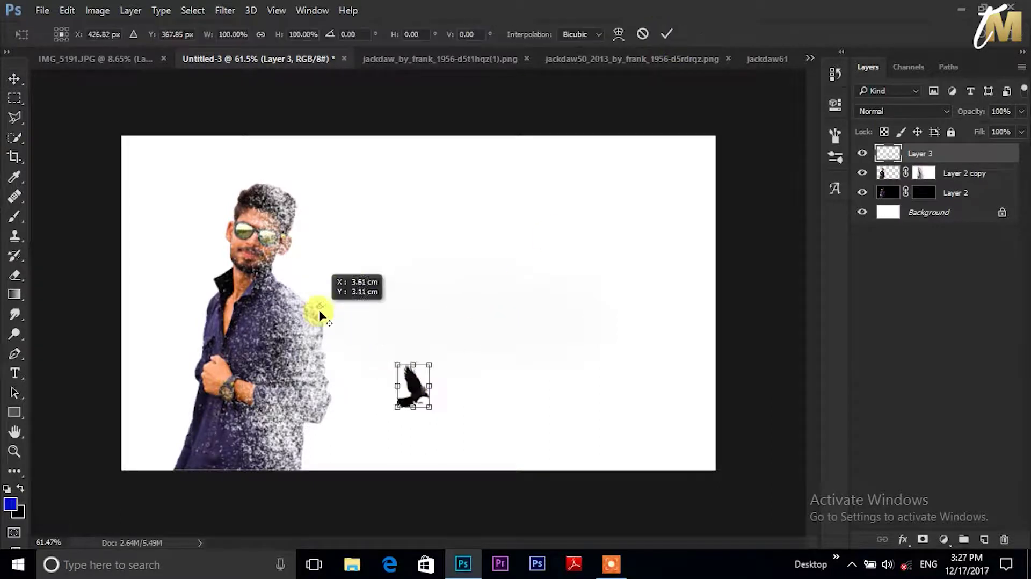
drag(320, 312, 334, 317)
drag(411, 392, 311, 287)
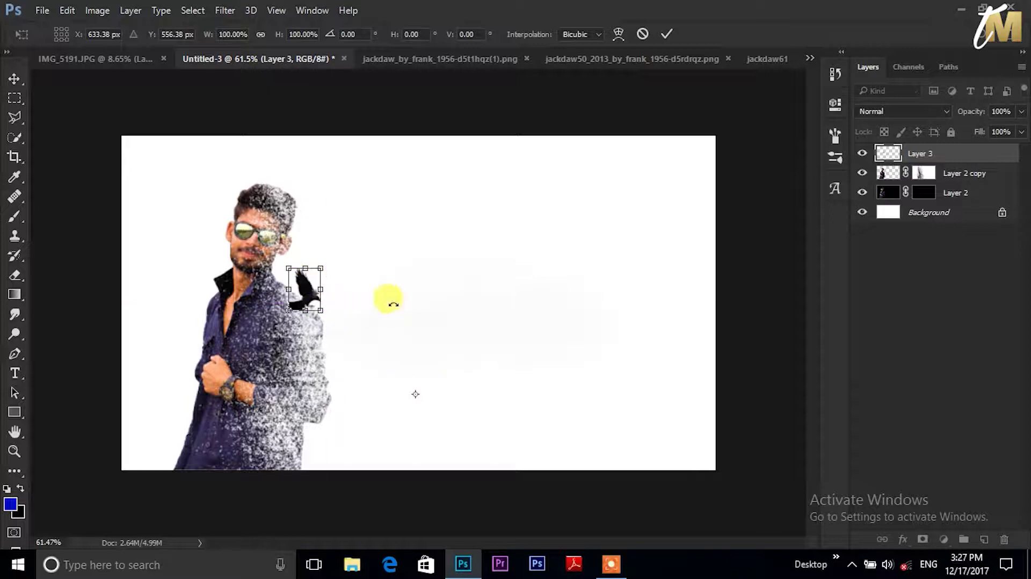
drag(416, 395, 305, 290)
drag(340, 257, 320, 240)
drag(316, 302, 305, 312)
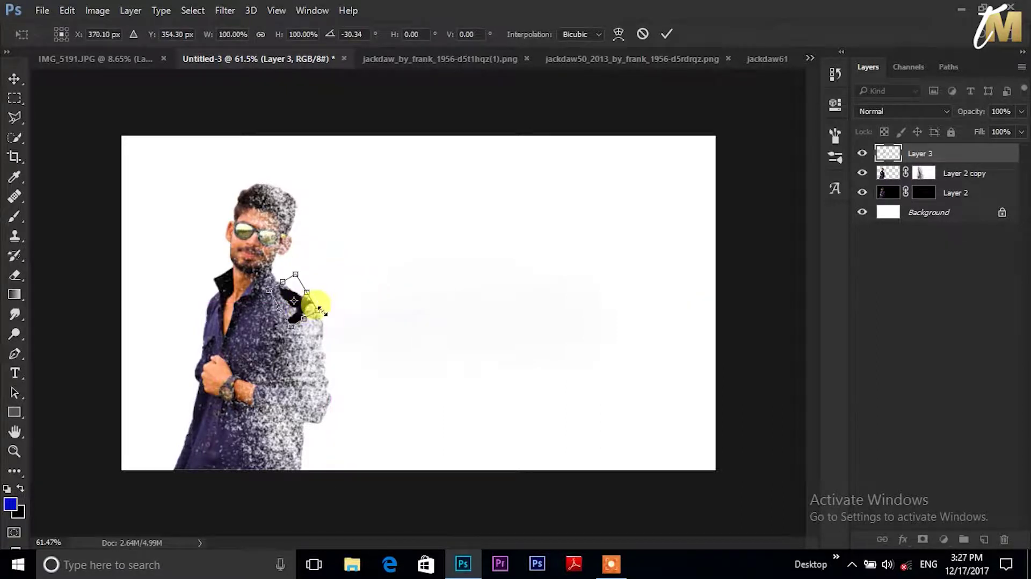
drag(315, 311, 309, 309)
click(665, 34)
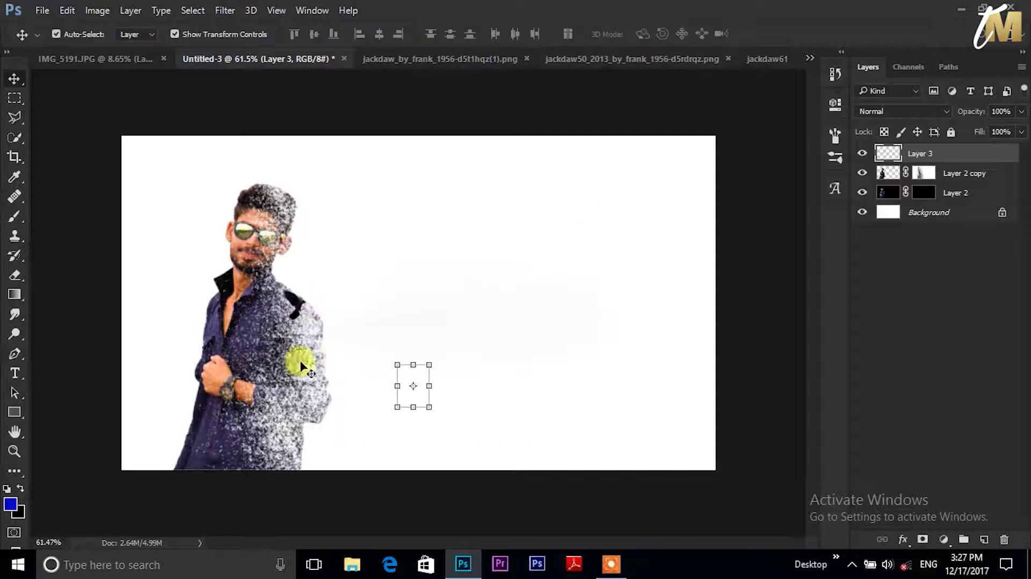
key(ctrl+t)
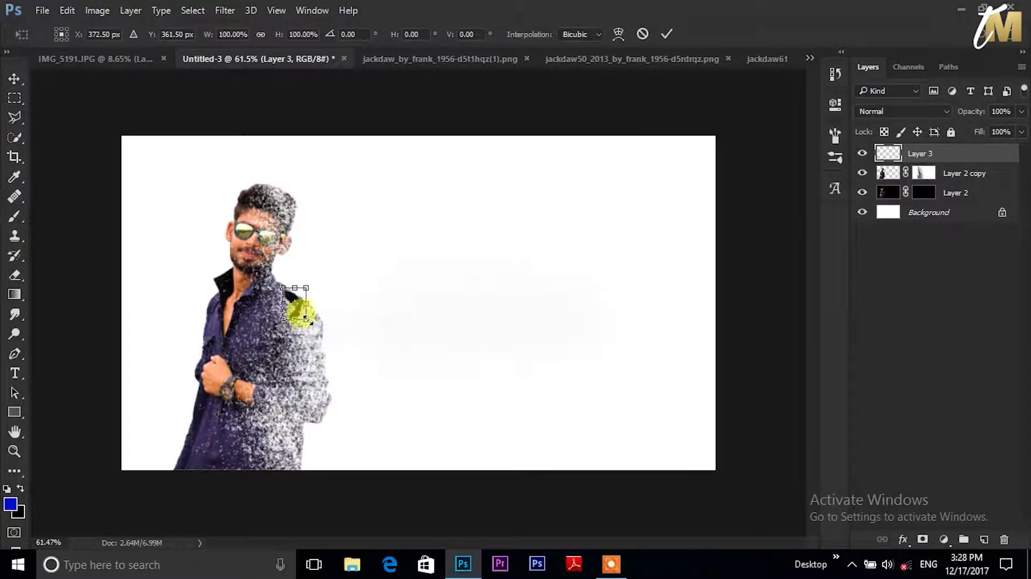
Duplicate Layer 3 as Layer 3 copy, move it down the shoulder and rotate it about 41°
click(675, 34)
right_click(918, 153)
click(625, 134)
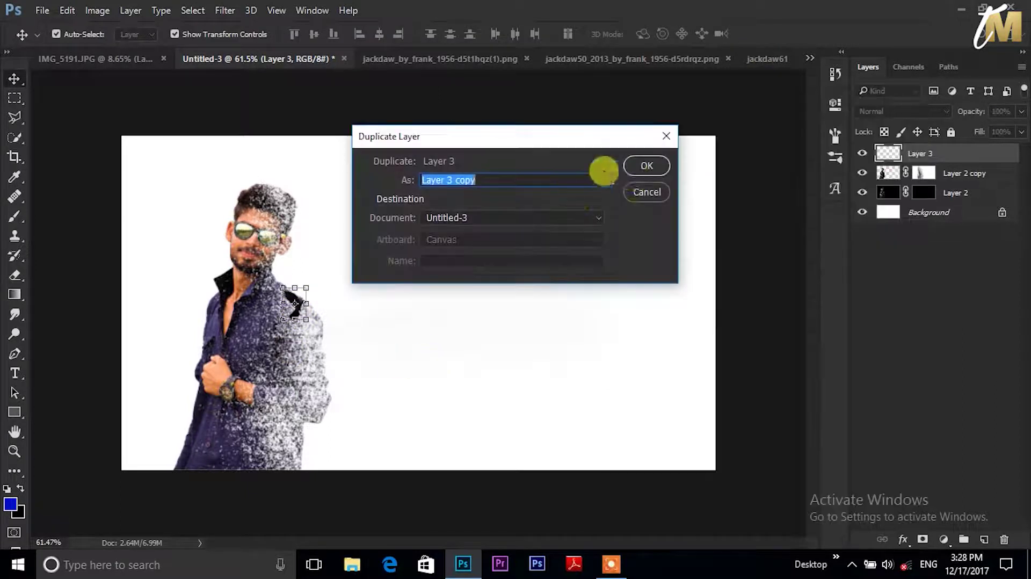
click(645, 166)
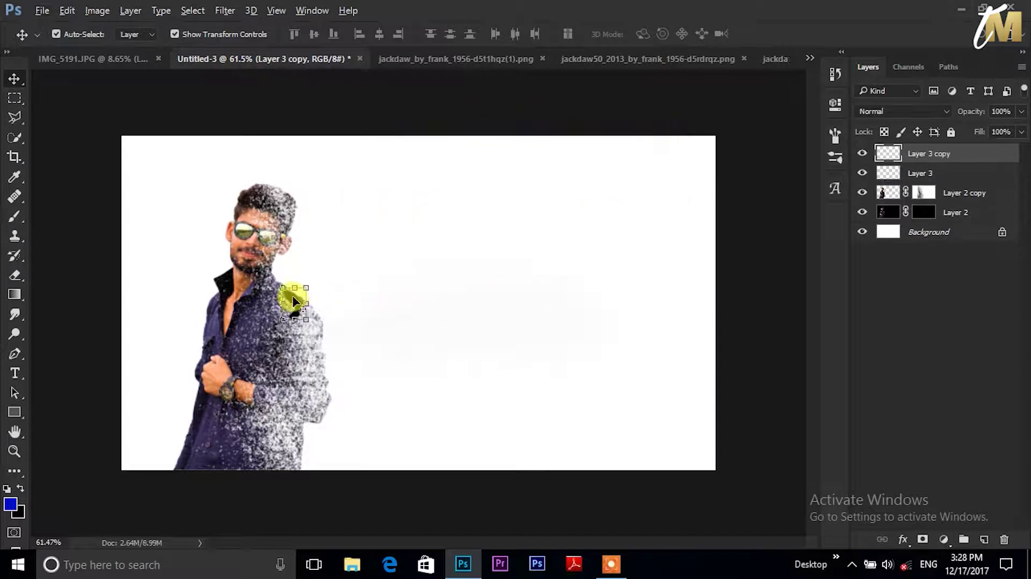
scroll(292, 301, up, 5)
drag(258, 302, 259, 359)
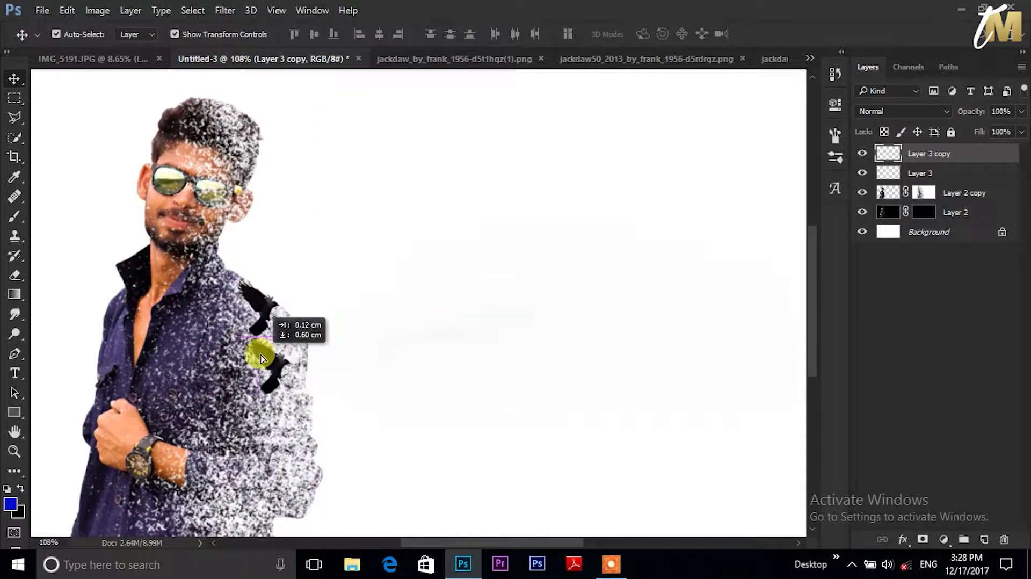
scroll(354, 369, down, 5)
scroll(354, 370, down, 1)
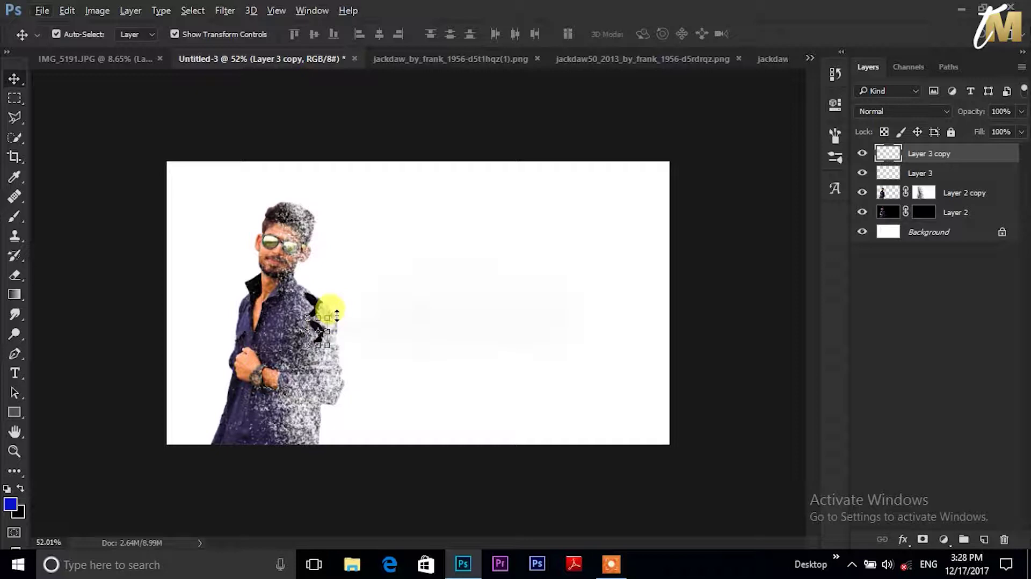
drag(336, 315, 358, 331)
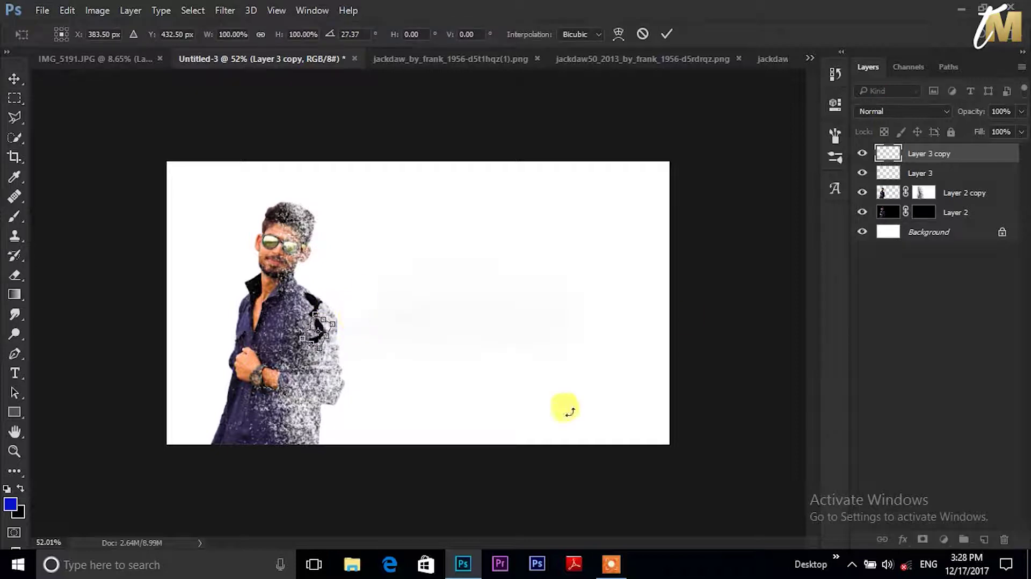
click(667, 33)
Make another copy of the bird layer and nudge the man's figure slightly lower
right_click(932, 155)
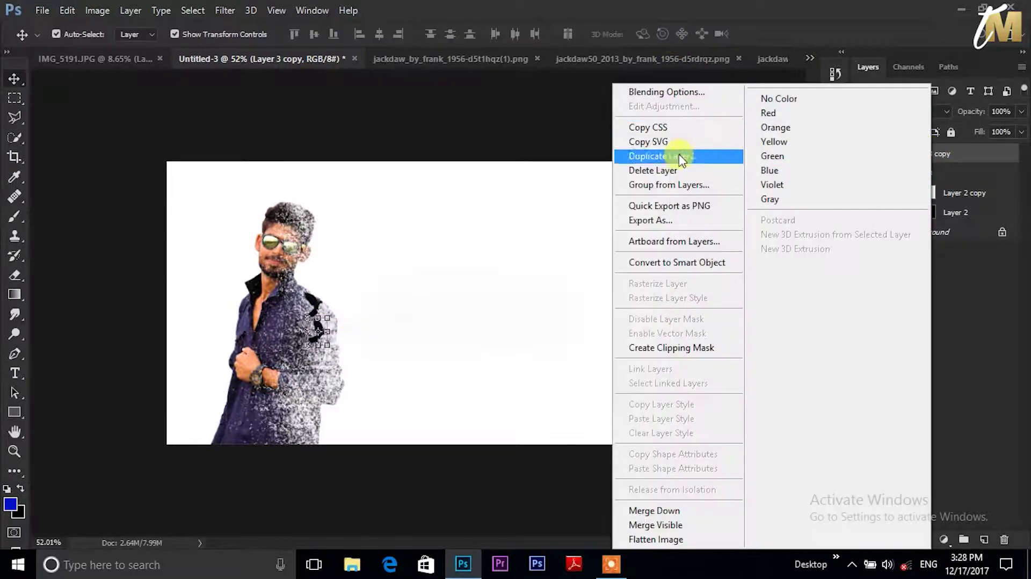
click(647, 156)
click(626, 166)
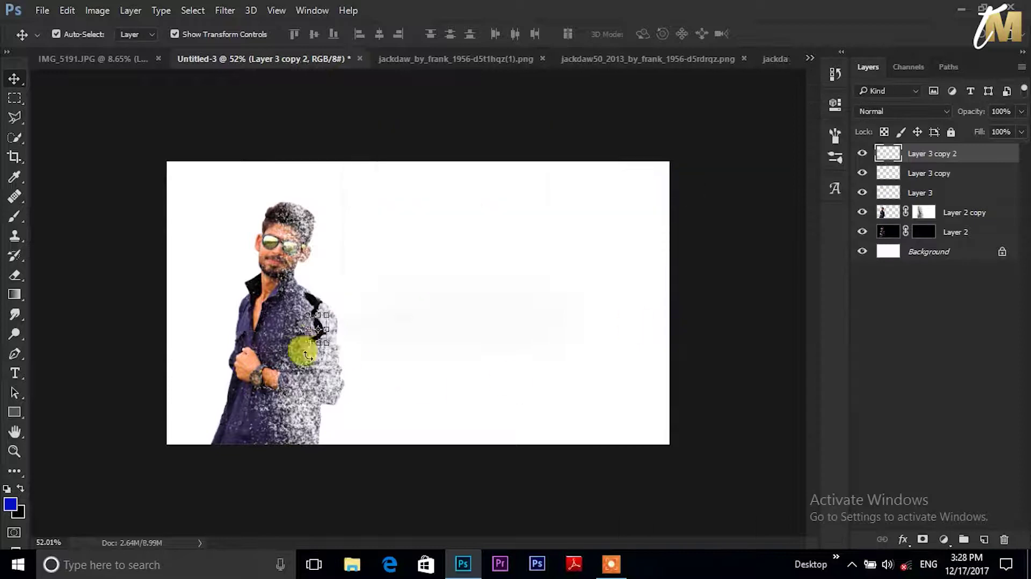
scroll(384, 317, up, 5)
drag(237, 336, 236, 322)
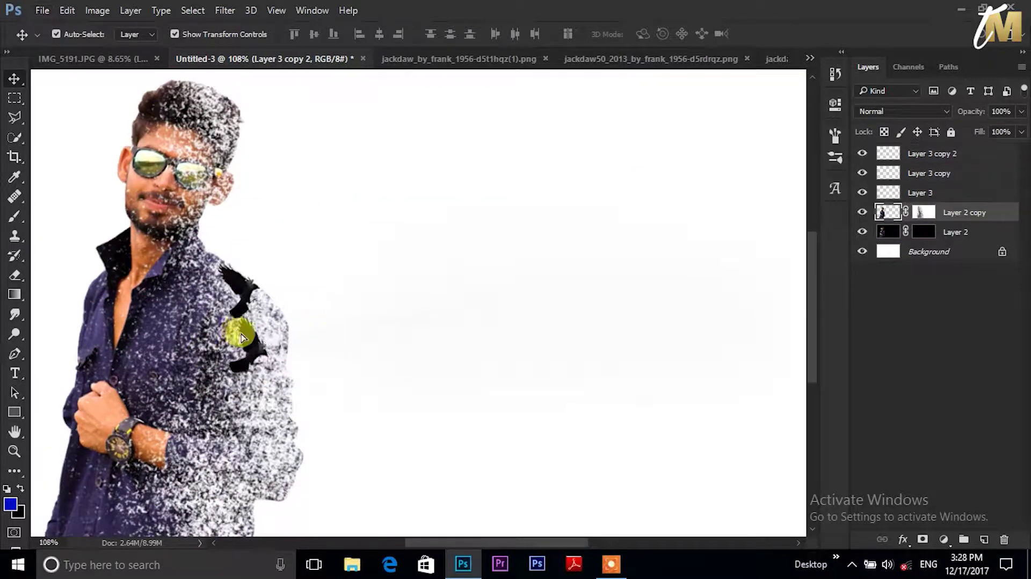
click(277, 334)
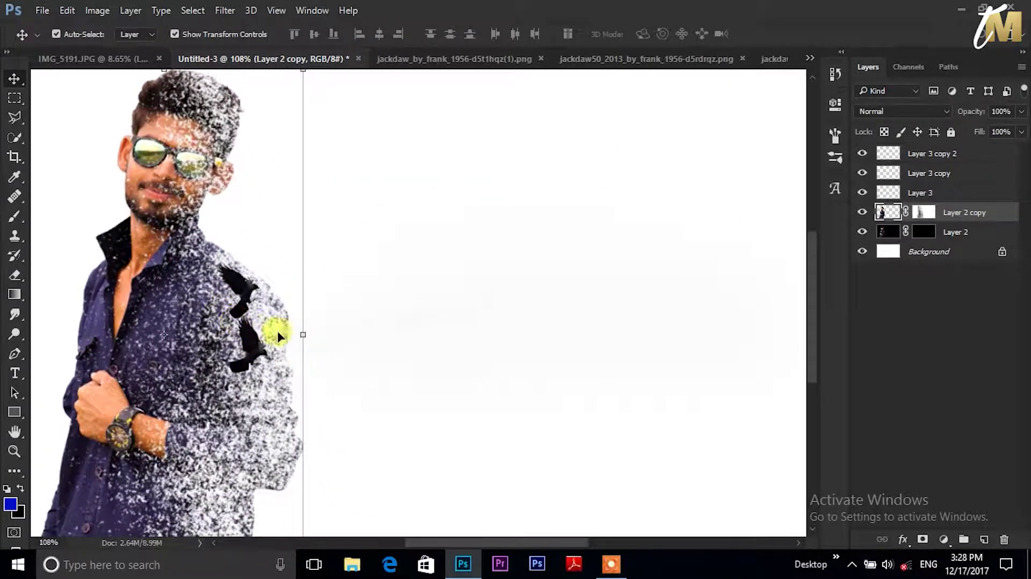
key(ctrl)
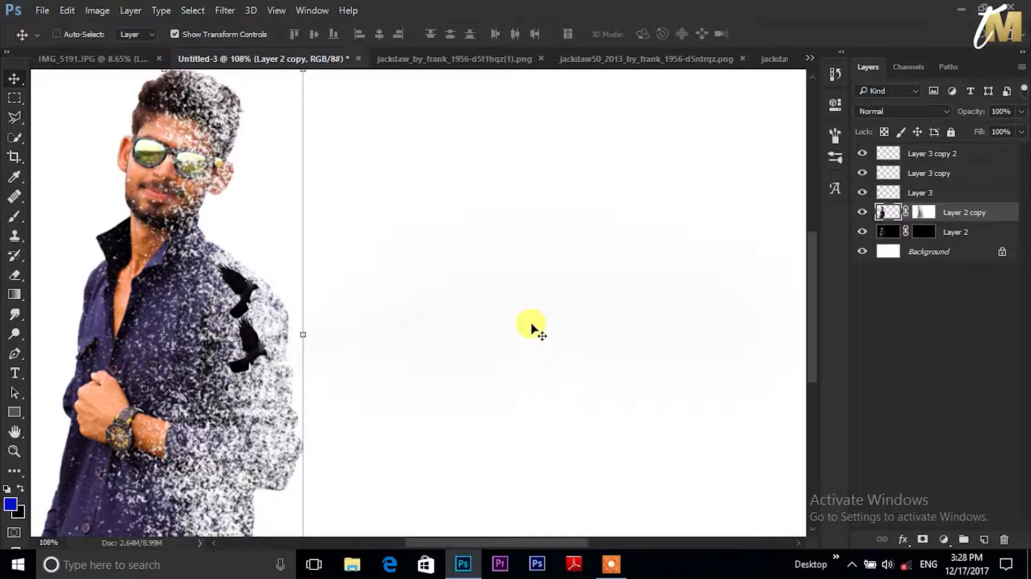
key(shift+Down)
key(shift+Down)
Alt-drag more bird copies, one lower down the arm and one up and to the right
click(250, 344)
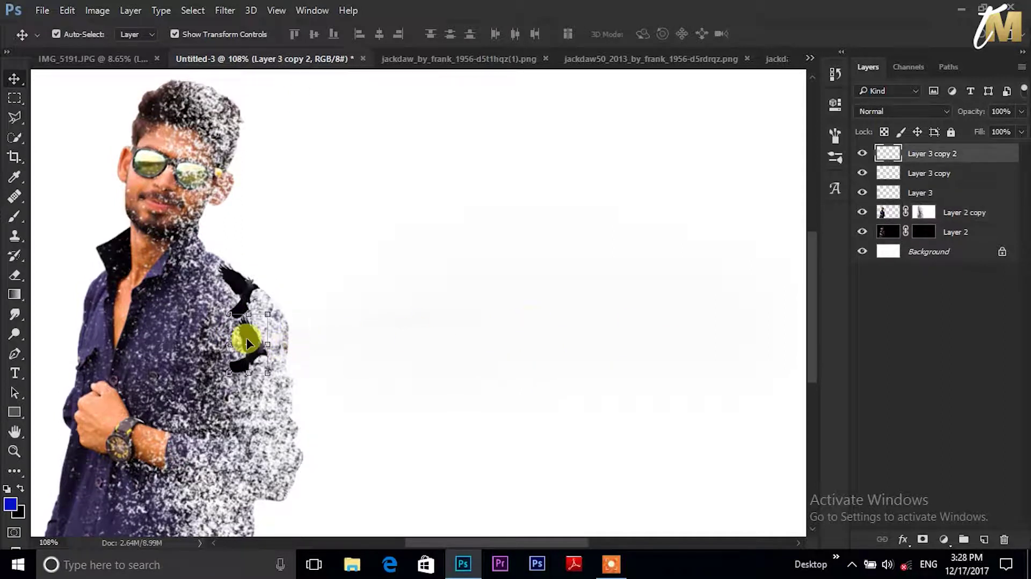
alt+drag(250, 340, 289, 441)
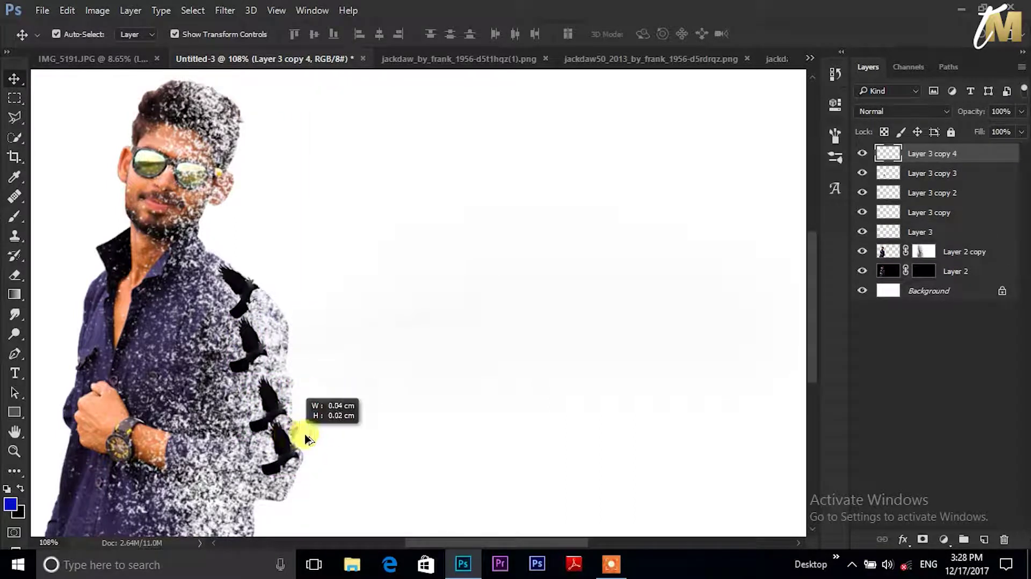
click(277, 445)
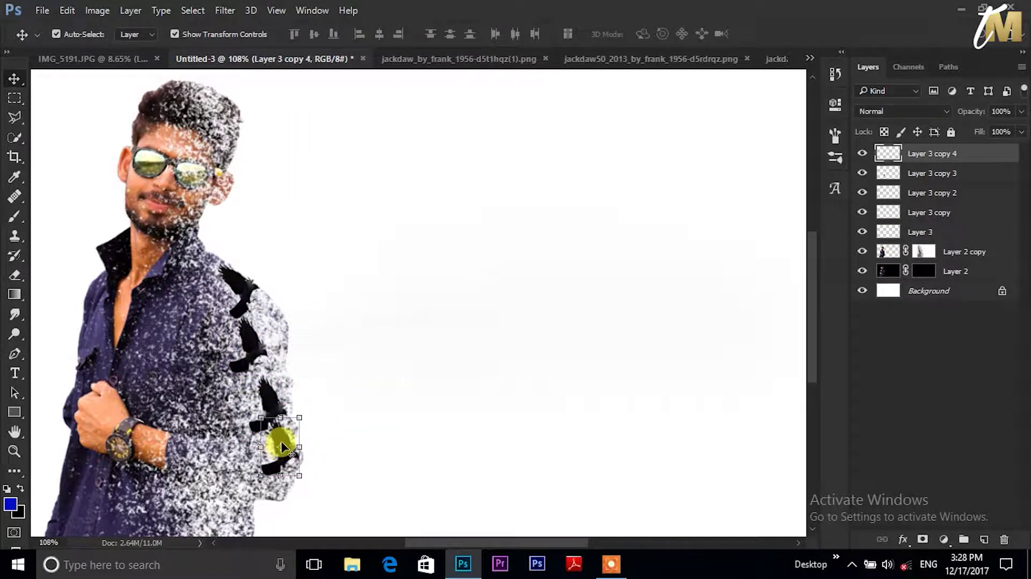
mouse_move(283, 442)
alt+mouse_down()
mouse_move(326, 428)
mouse_move(292, 293)
alt+mouse_up()
scroll(435, 363, down, 4)
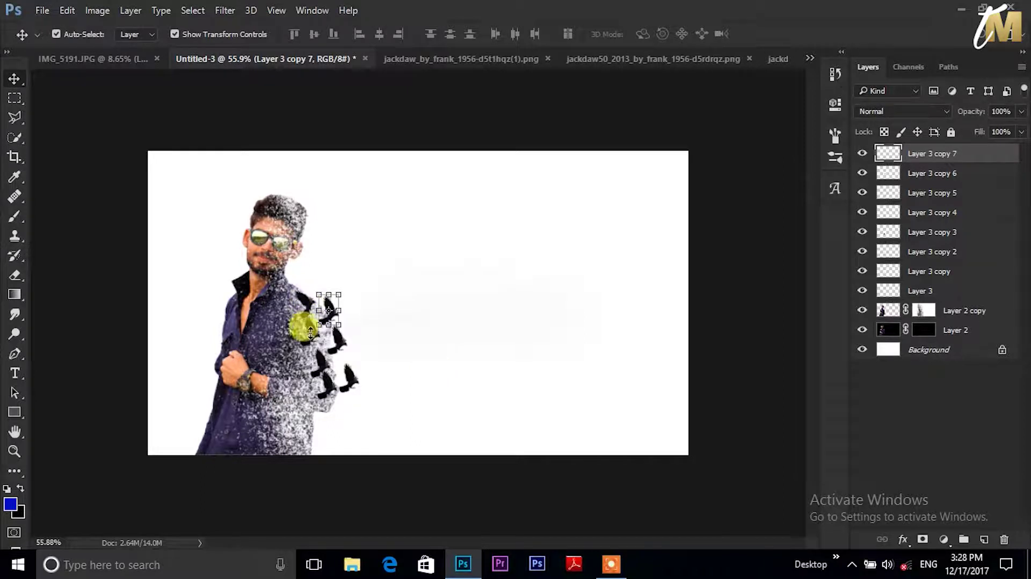
click(322, 386)
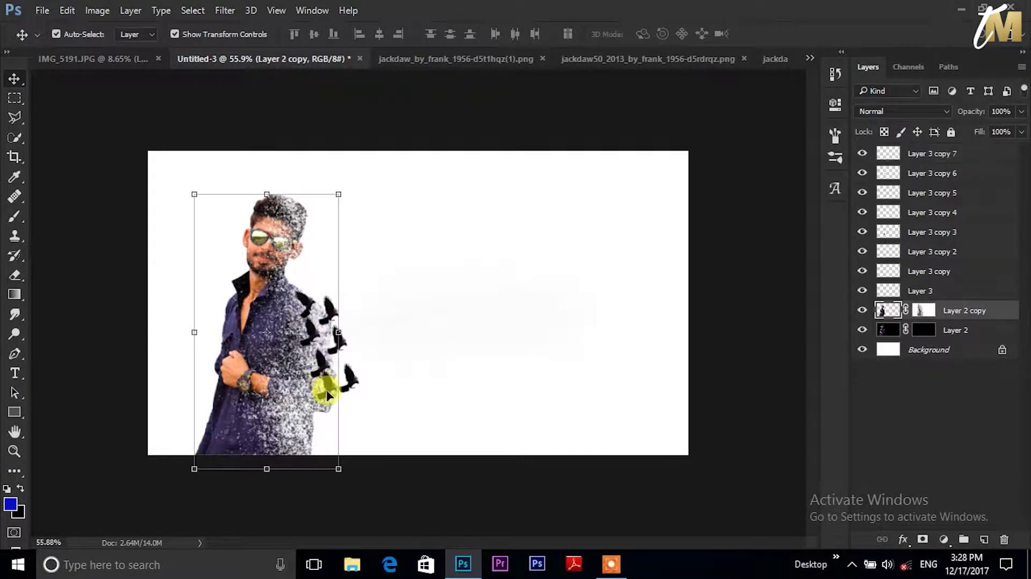
Move Layer 3 copy 4 toward the lower arm, shrink it to about 60%, and tilt it
click(324, 387)
scroll(323, 388, up, 2)
scroll(323, 387, up, 2)
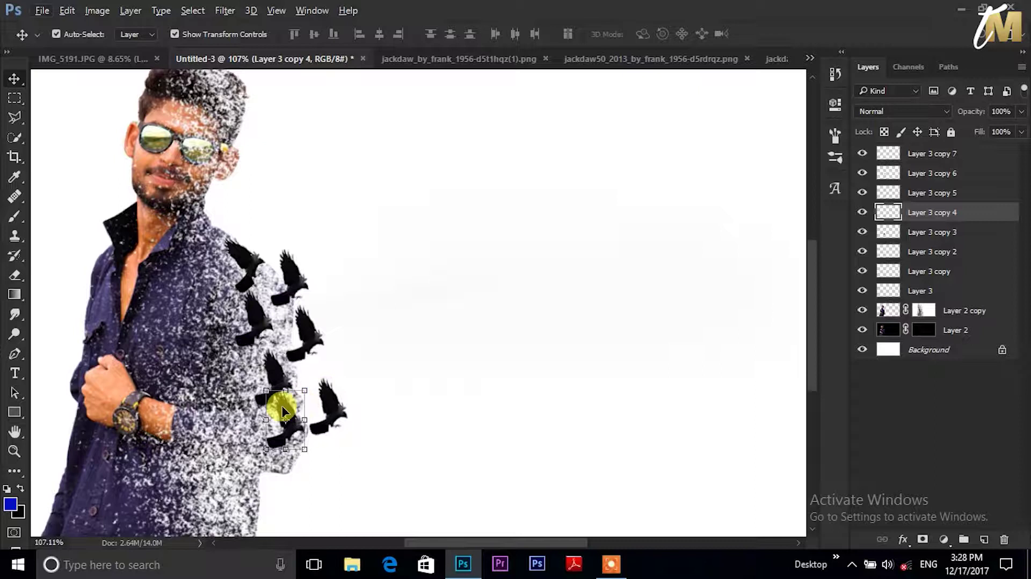
drag(289, 411, 263, 470)
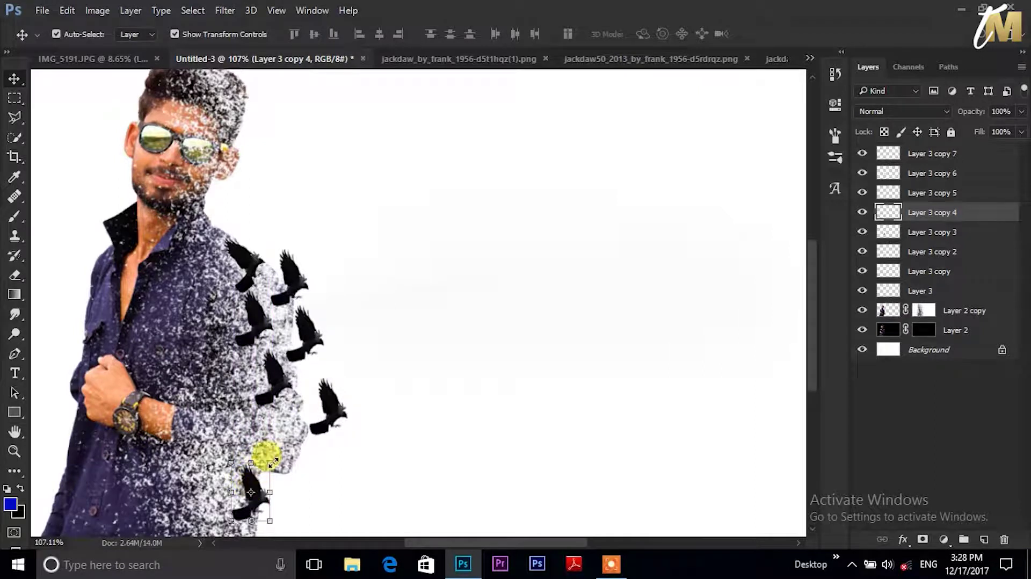
drag(270, 461, 262, 473)
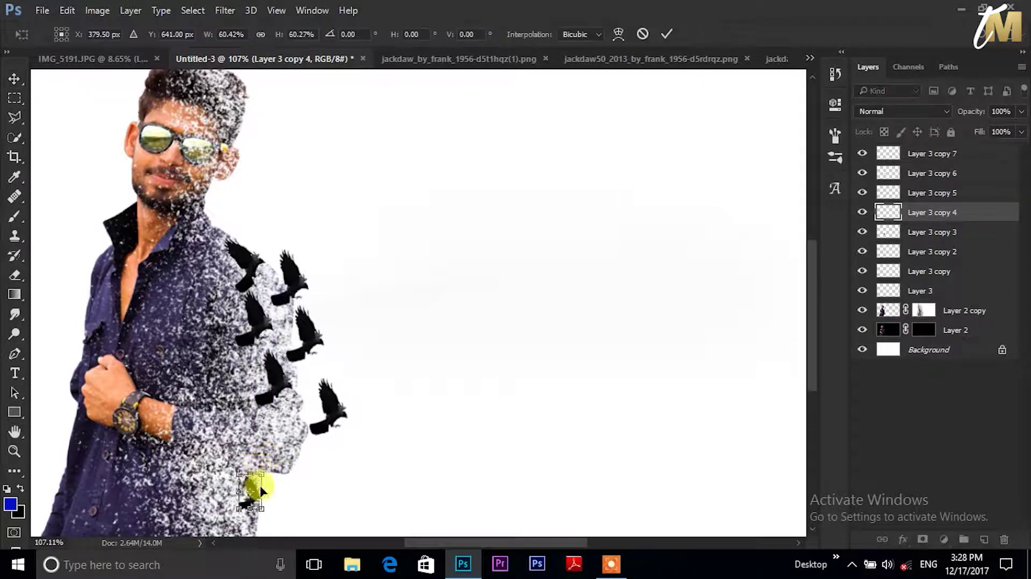
scroll(253, 483, up, 1)
scroll(249, 479, up, 1)
scroll(375, 376, up, 1)
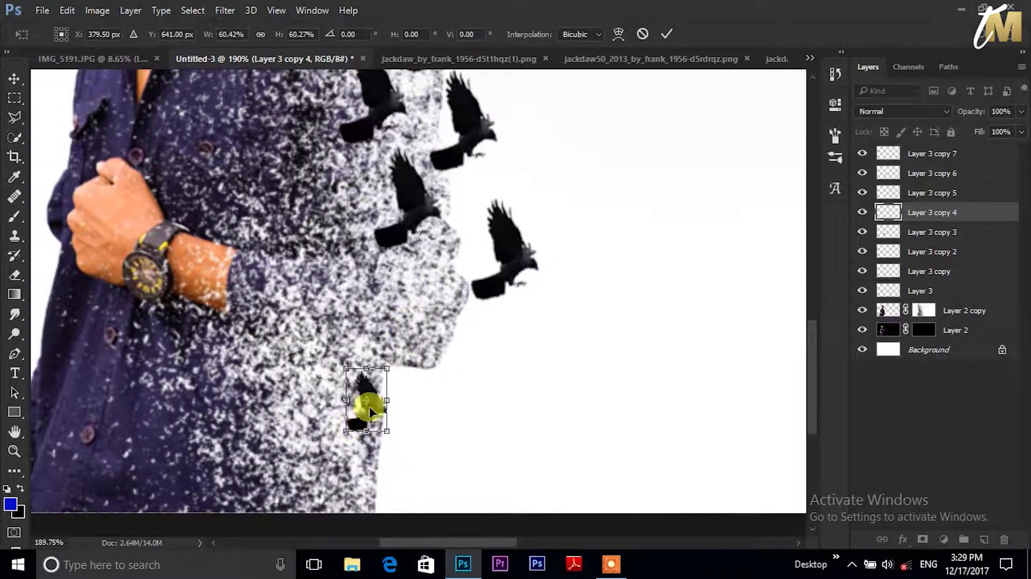
mouse_move(368, 391)
mouse_down()
mouse_move(341, 448)
mouse_move(352, 427)
mouse_move(458, 352)
mouse_up()
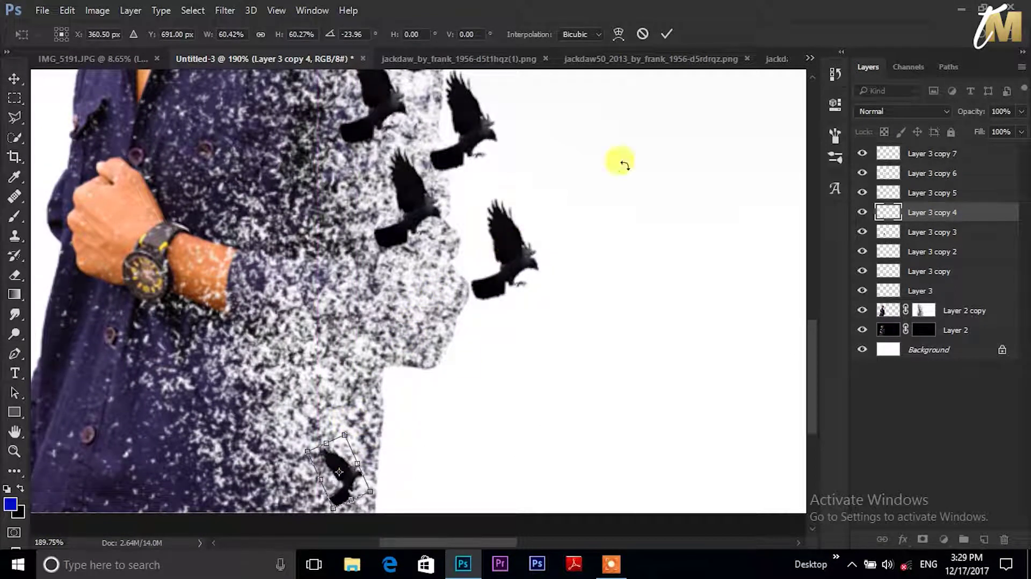
click(669, 41)
Shrink and rotate a bird by the arm's edge, and tilt Layer 3 copy 3 about 33° into the particles
drag(509, 230, 341, 390)
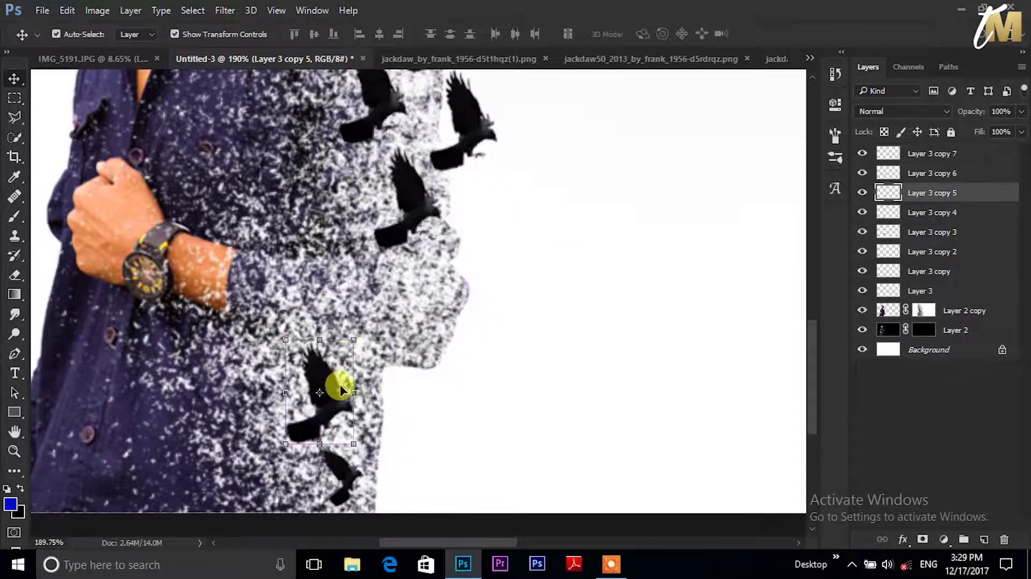
mouse_move(354, 339)
mouse_down()
mouse_move(339, 348)
mouse_move(376, 378)
mouse_move(341, 340)
mouse_move(325, 376)
mouse_move(295, 379)
mouse_move(299, 397)
mouse_up()
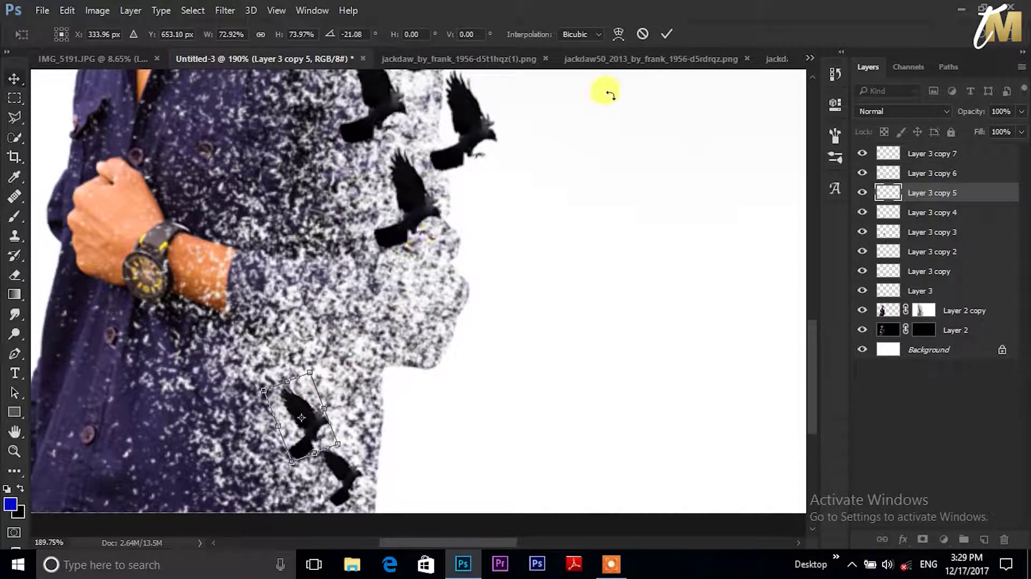
key(Return)
click(411, 196)
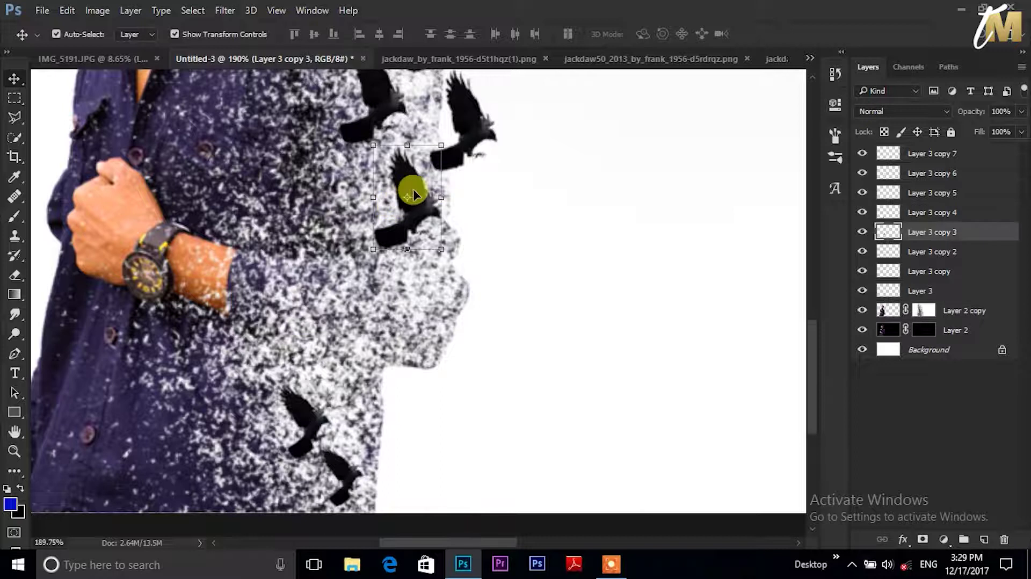
drag(413, 194, 377, 324)
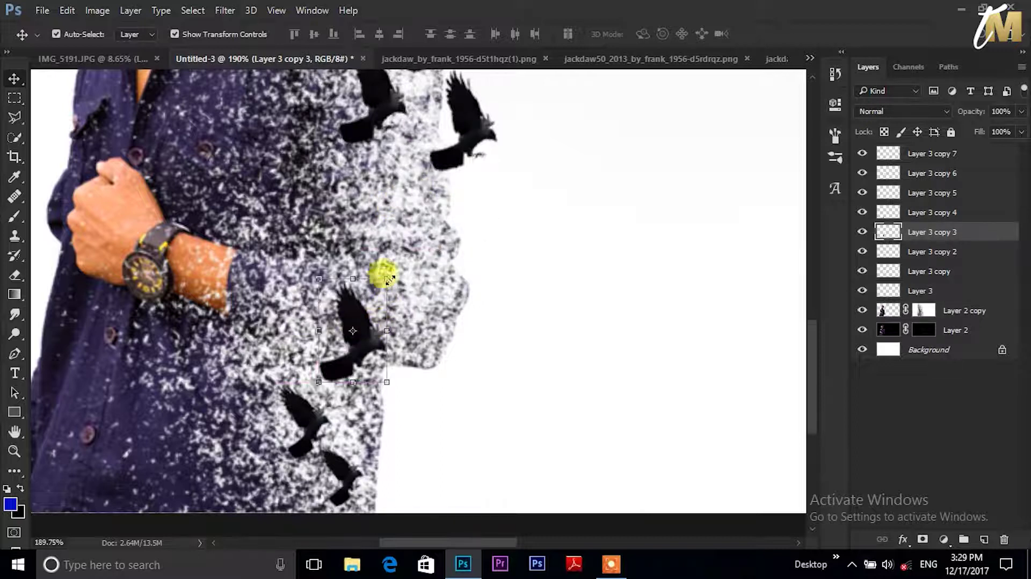
mouse_move(396, 276)
mouse_down()
mouse_move(404, 303)
mouse_move(352, 301)
mouse_up()
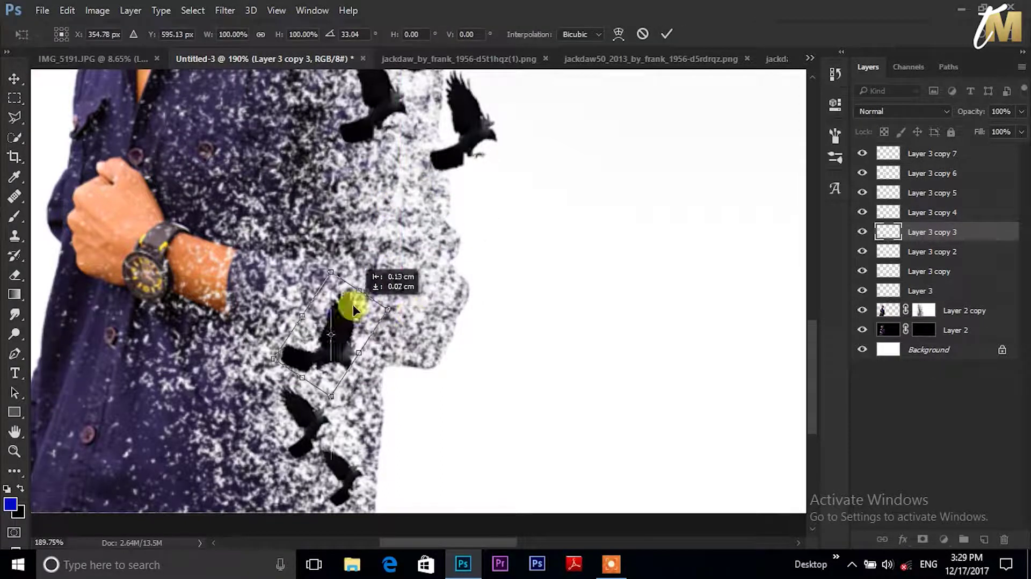
click(666, 34)
Move the top-right bird down, tilt it slightly clockwise, and shift it left into the particles
mouse_move(468, 160)
mouse_down()
mouse_move(467, 211)
mouse_move(398, 256)
mouse_up()
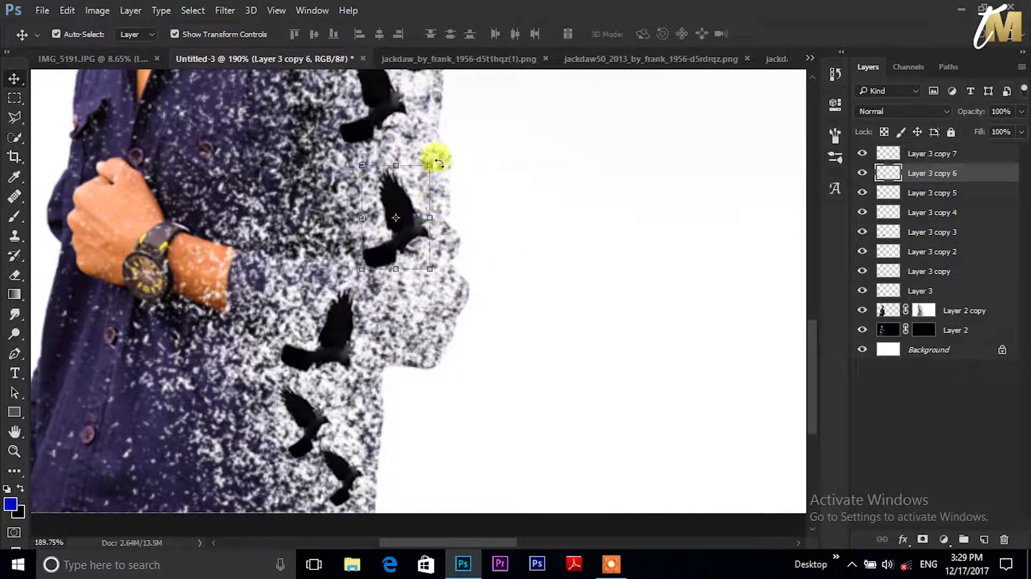
drag(438, 162, 430, 178)
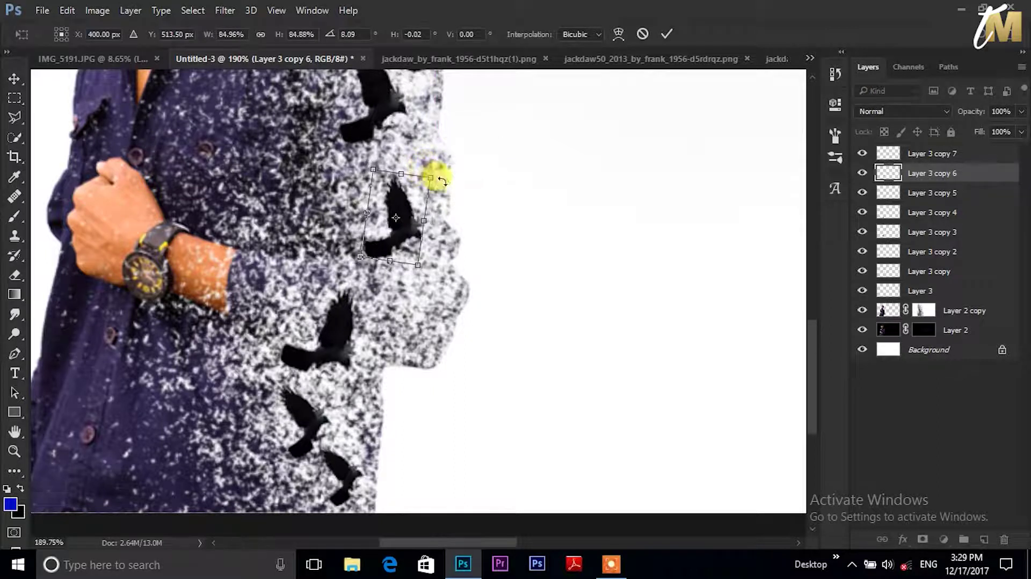
drag(406, 189, 360, 193)
click(670, 37)
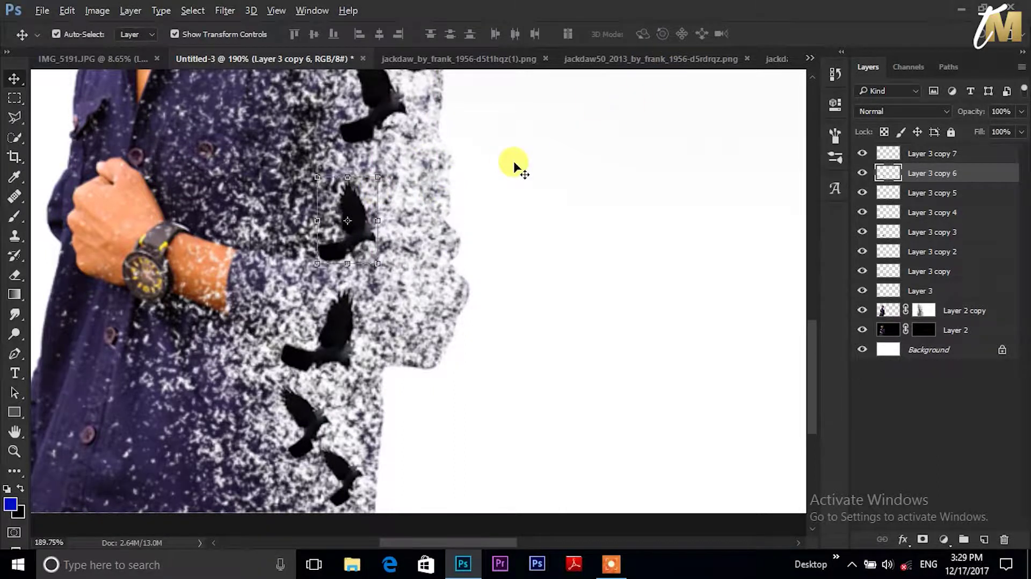
scroll(513, 165, down, 3)
scroll(385, 321, down, 2)
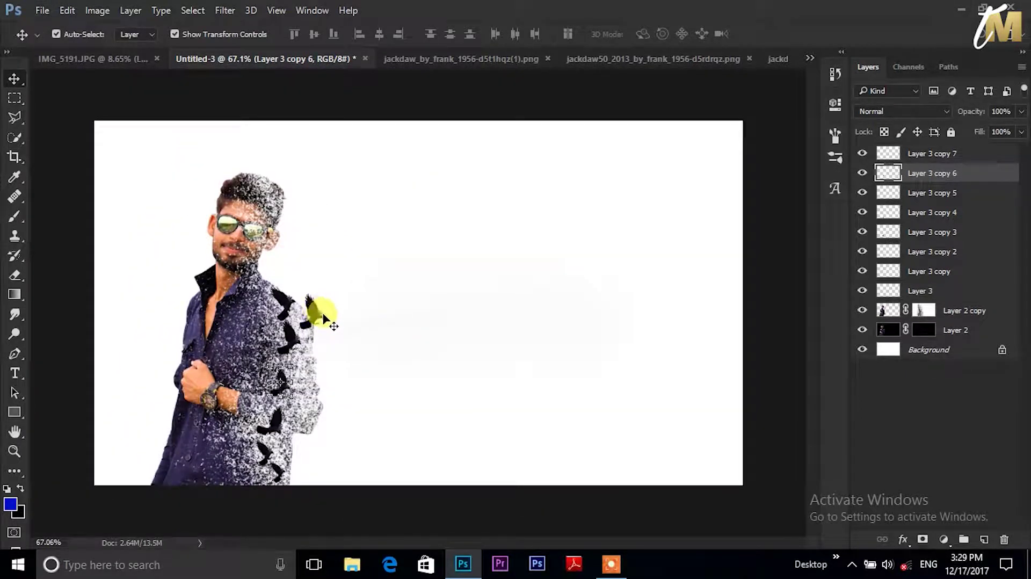
Place Layer 3 copy 7 beside the man's cheek, rotated about −20°, then bring up the jackdaw50 image
click(317, 321)
scroll(314, 320, up, 2)
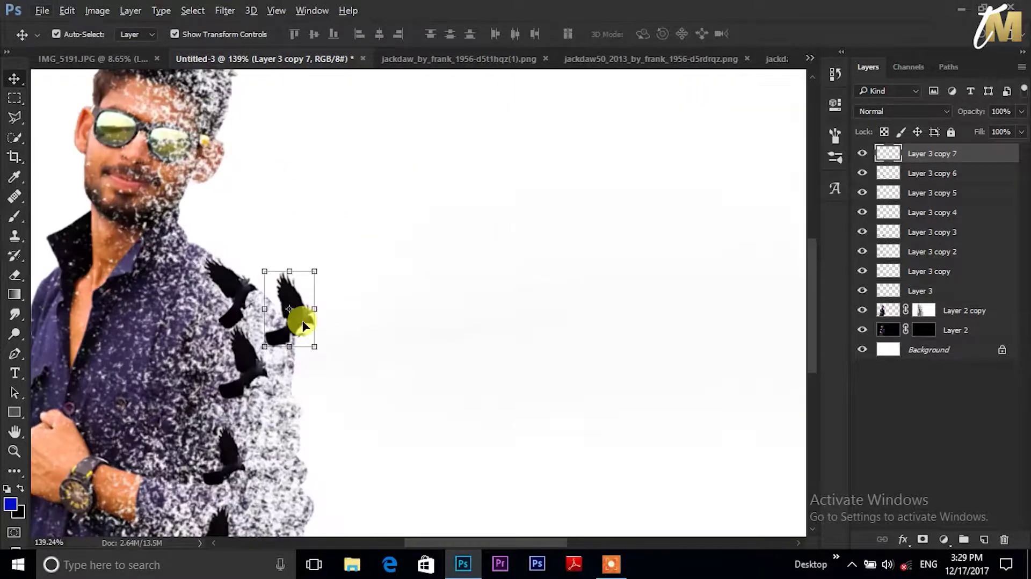
drag(300, 322, 220, 210)
key(ctrl+t)
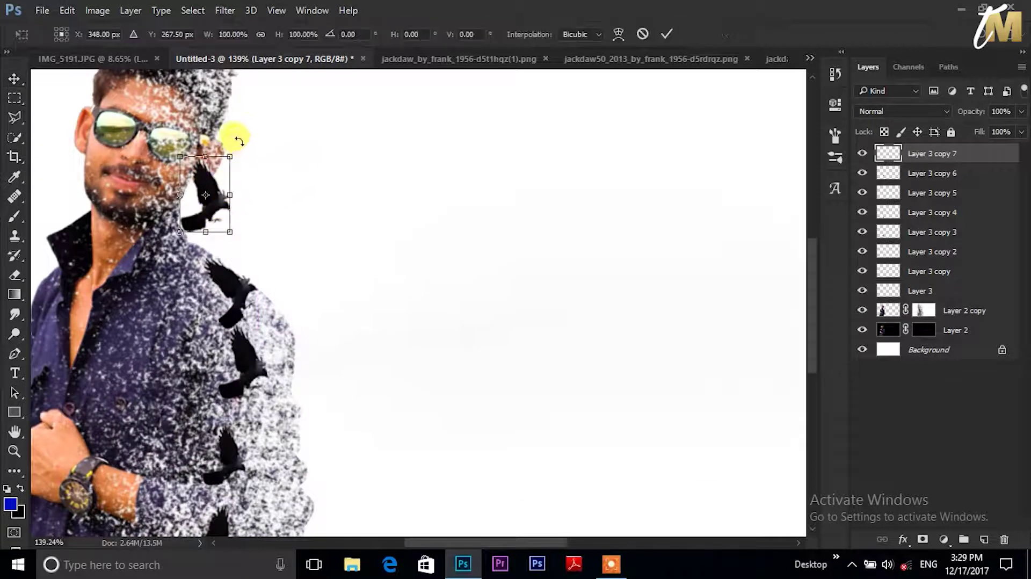
drag(237, 143, 244, 162)
drag(219, 207, 210, 225)
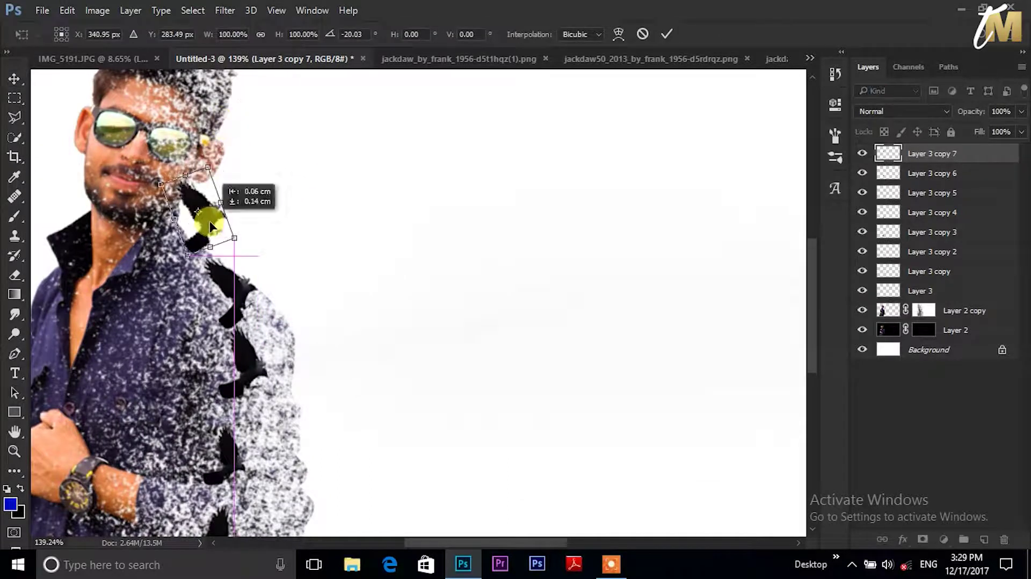
click(663, 38)
click(618, 57)
click(617, 56)
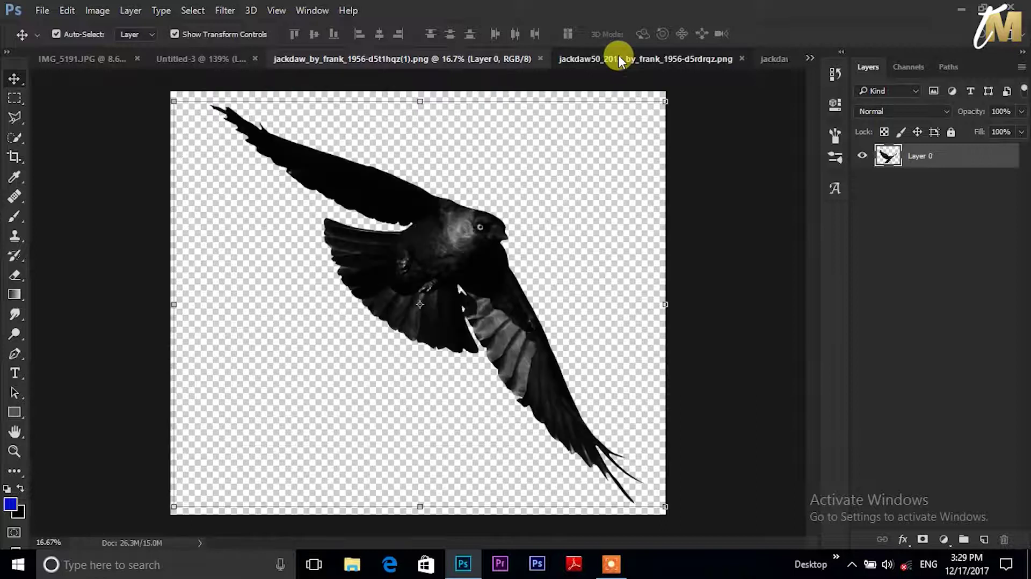
Float the jackdaw61 image and drag its bird into the man composite
click(685, 61)
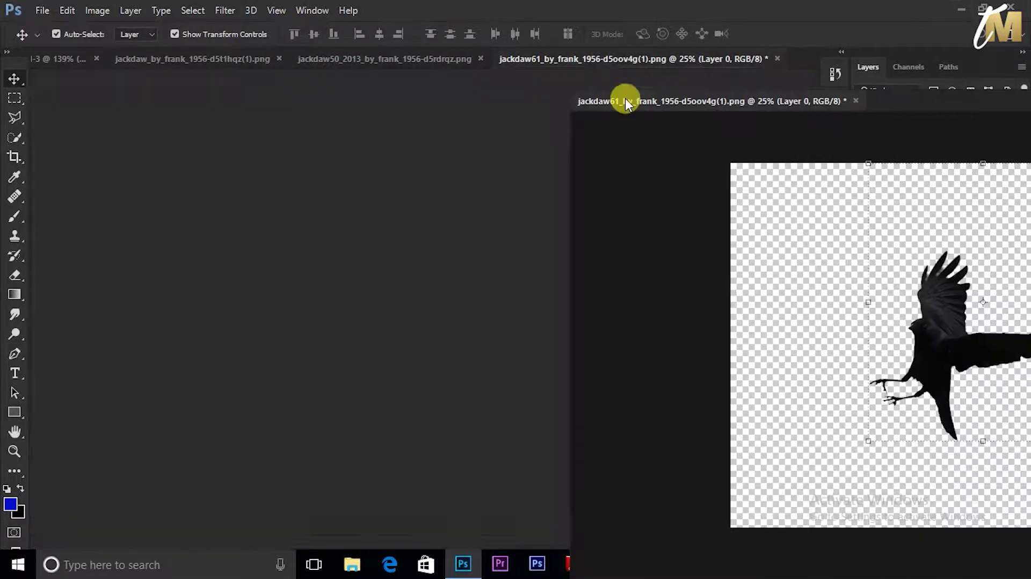
drag(545, 65, 623, 102)
click(249, 61)
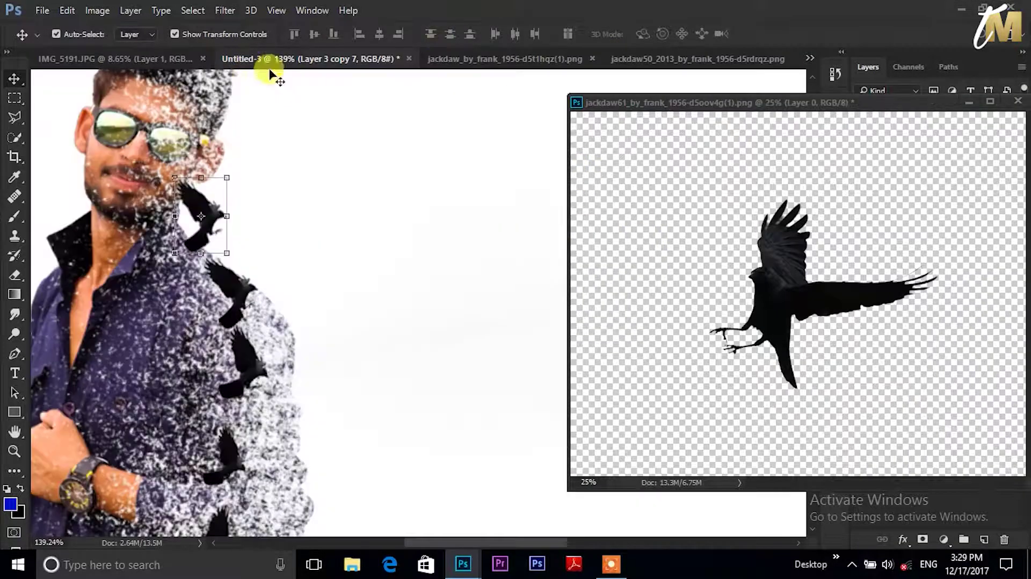
click(785, 273)
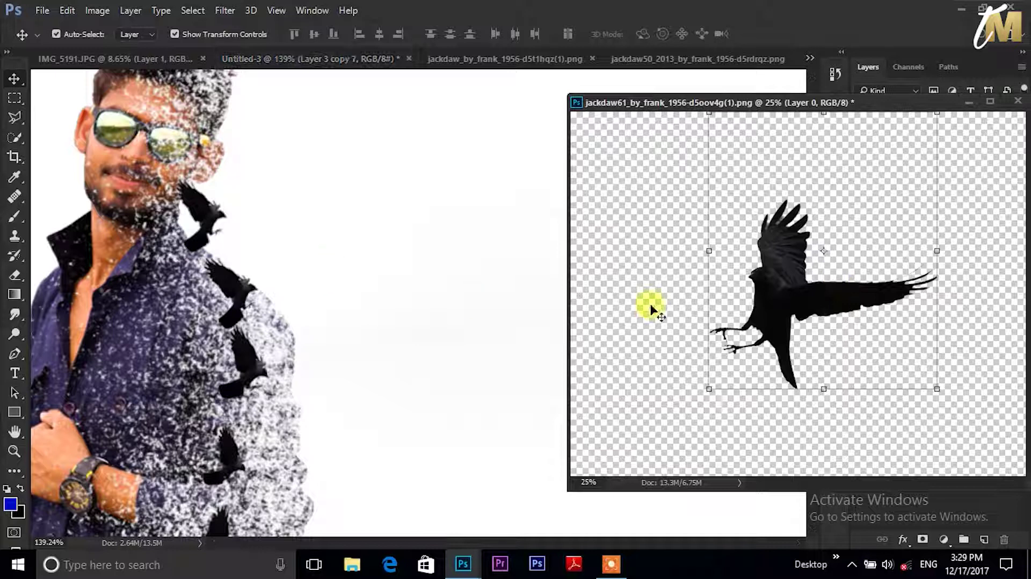
drag(783, 297, 236, 296)
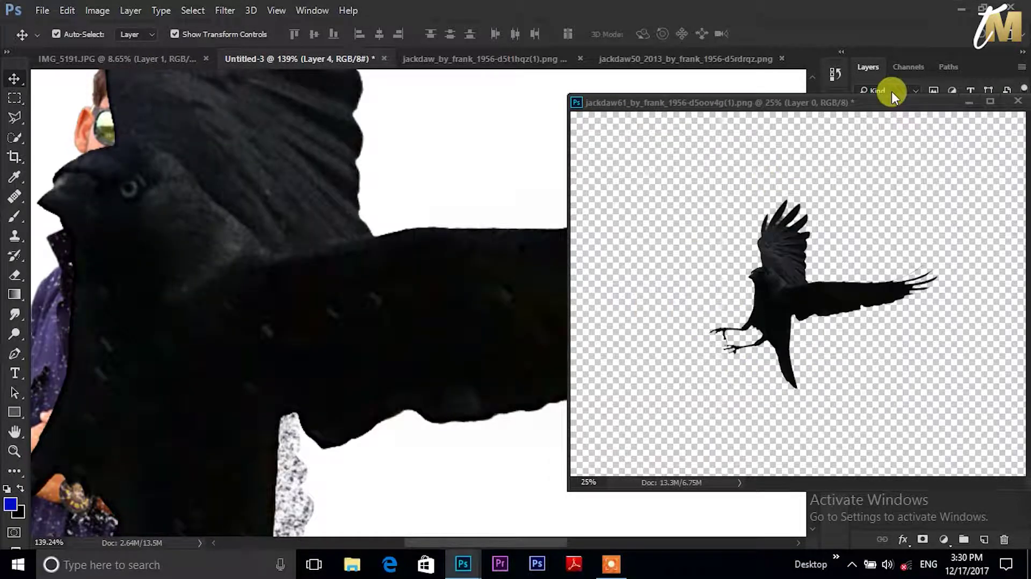
Close the jackdaw source document without saving changes
drag(892, 92, 814, 140)
click(838, 125)
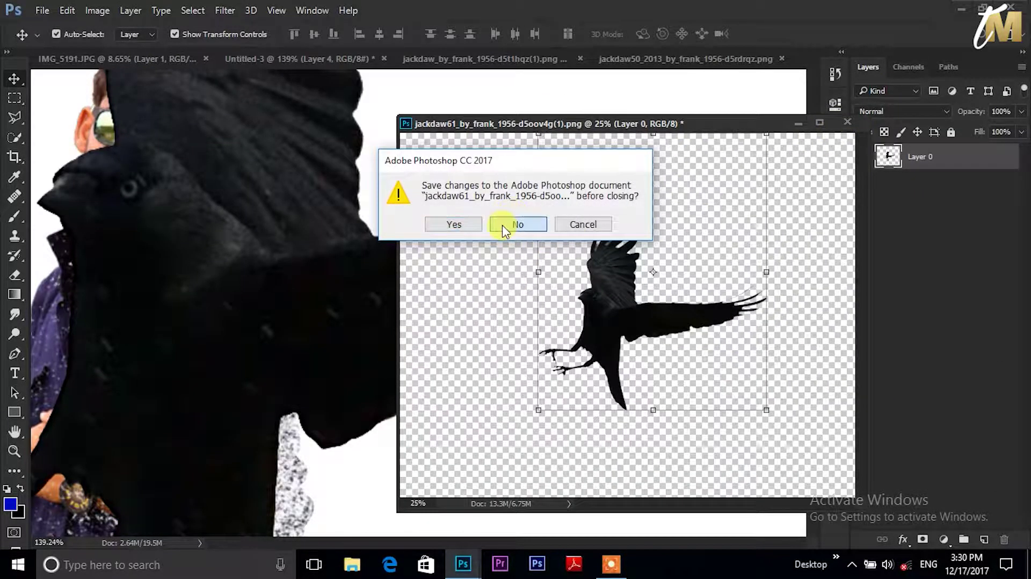
click(505, 225)
scroll(336, 267, down, 3)
scroll(488, 174, down, 2)
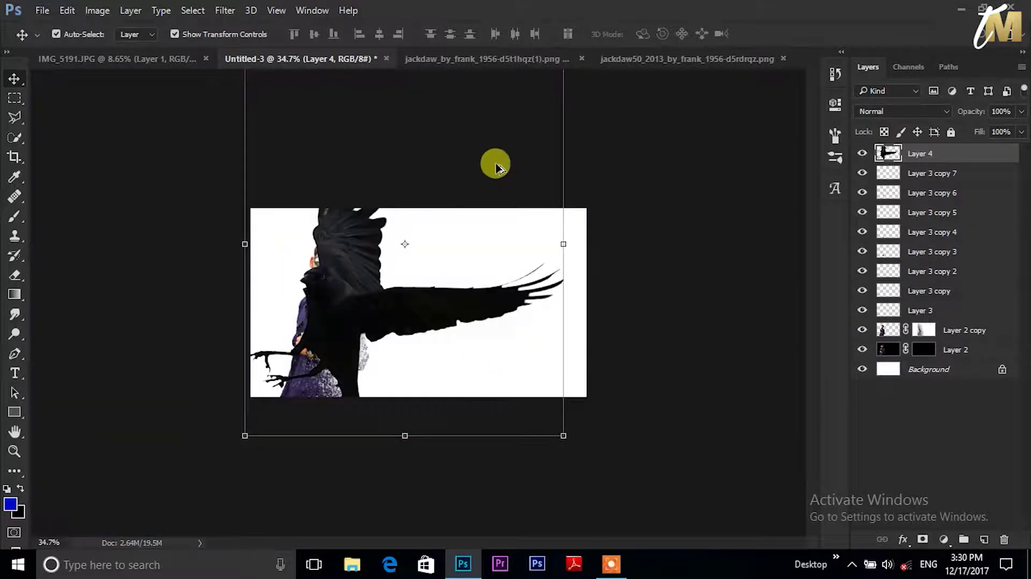
scroll(496, 167, down, 1)
Scale the Layer 4 bird to about 10%, flip it horizontally, tilt it 21.4°, and place it at the shoulder
drag(517, 129, 411, 252)
scroll(422, 252, up, 2)
scroll(424, 251, up, 3)
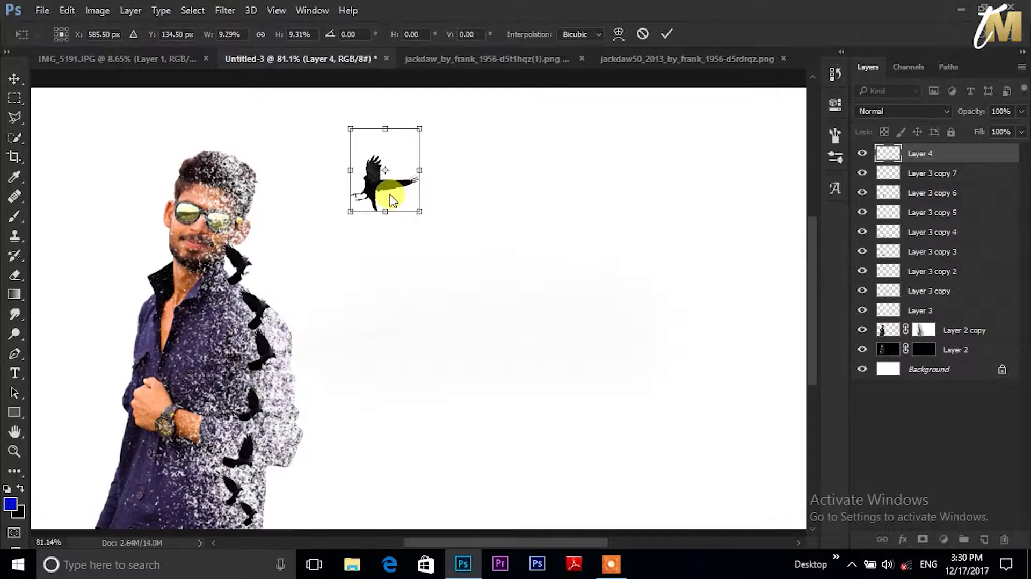
drag(391, 200, 317, 275)
right_click(334, 261)
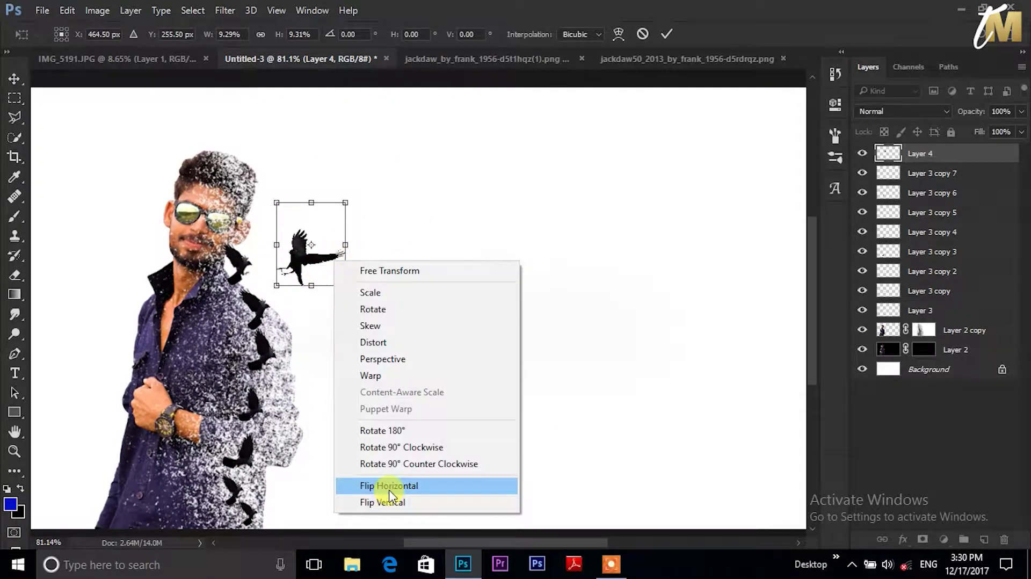
click(391, 485)
drag(295, 277, 238, 351)
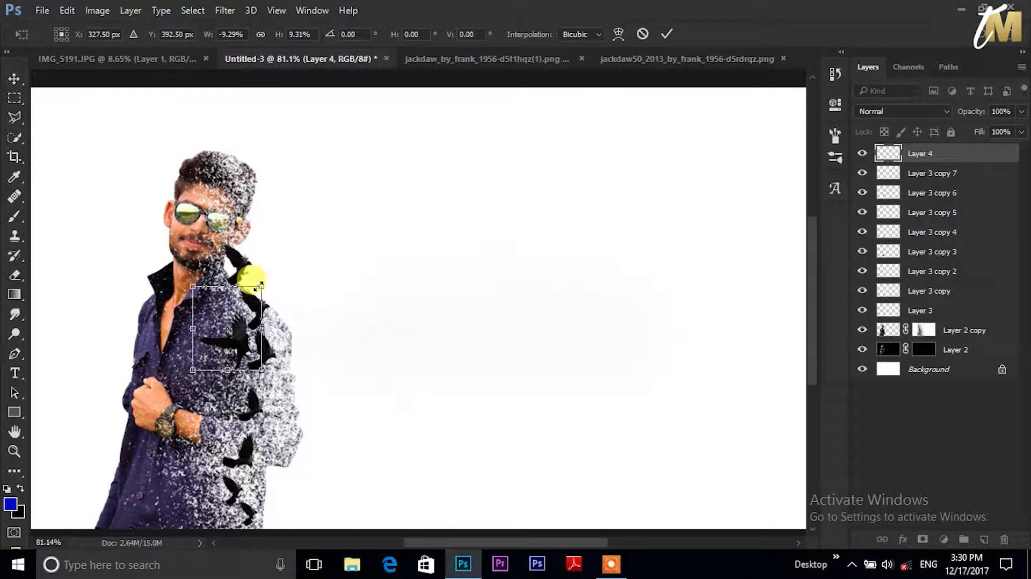
drag(258, 286, 276, 265)
mouse_move(230, 311)
mouse_down()
mouse_move(285, 316)
mouse_move(273, 307)
mouse_up()
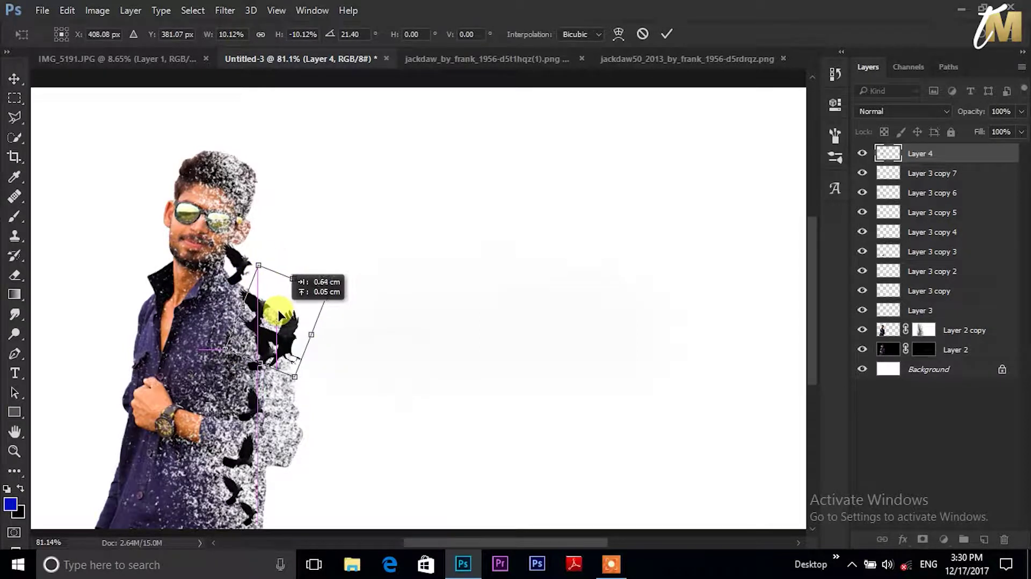
click(667, 33)
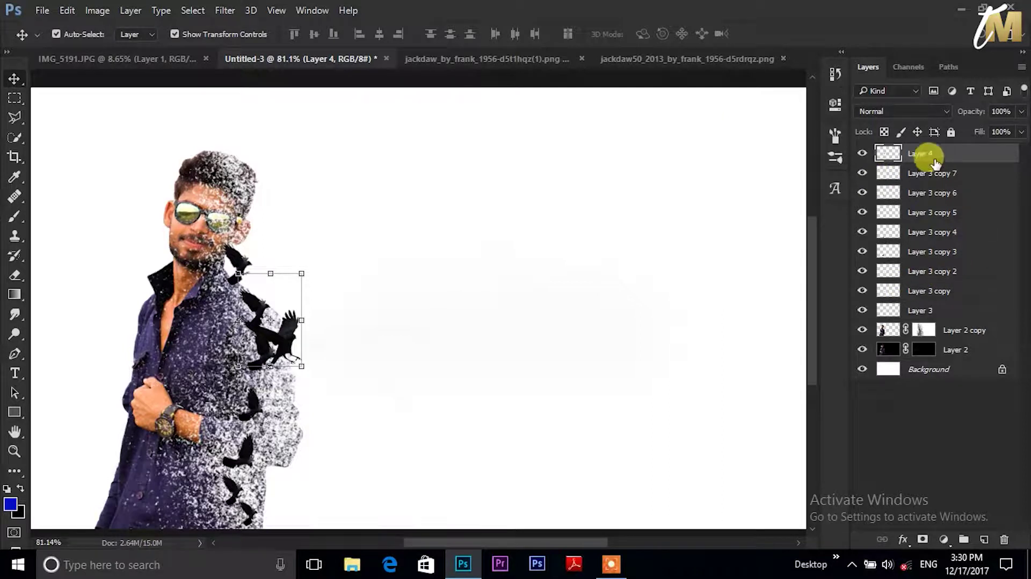
click(940, 339)
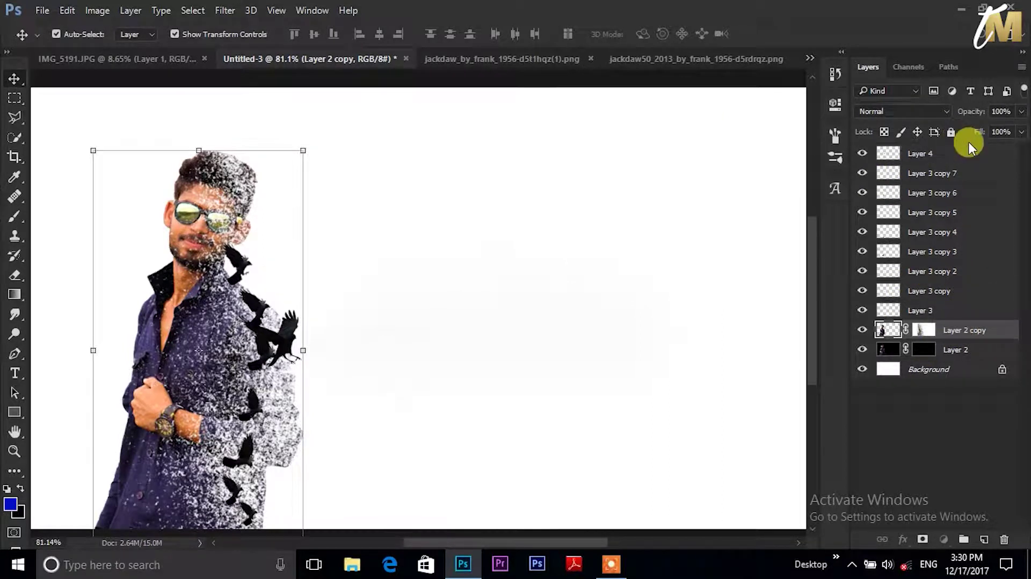
Move Layer 2 copy to the top of the Layers stack
drag(969, 335, 945, 146)
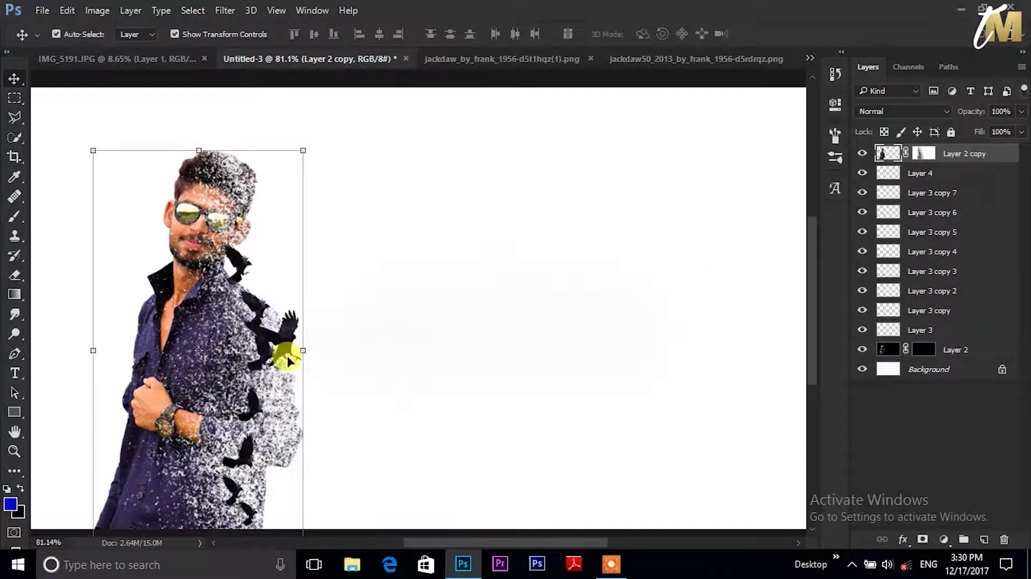
scroll(284, 349, up, 2)
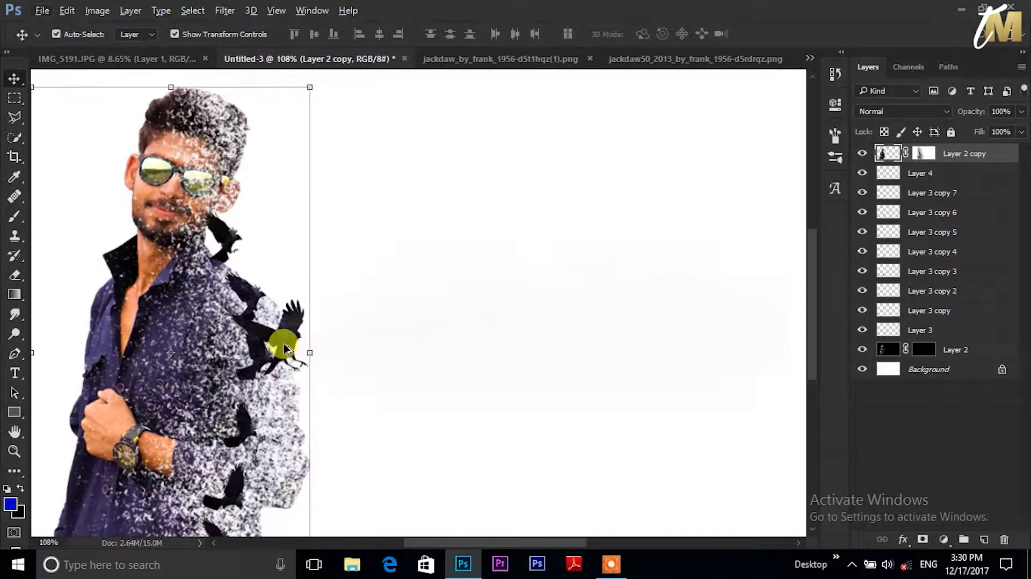
drag(288, 348, 286, 349)
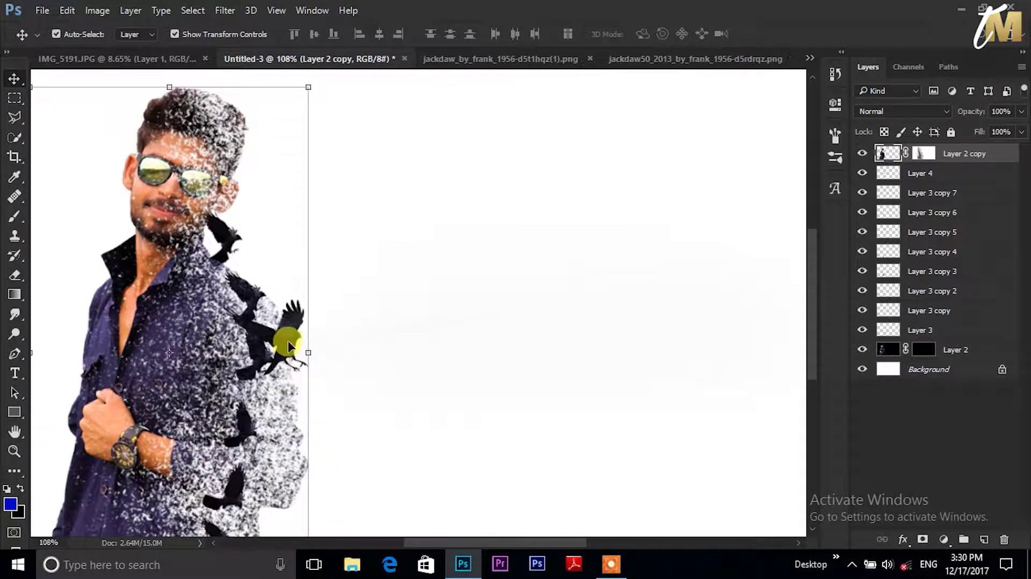
key(ctrl+z)
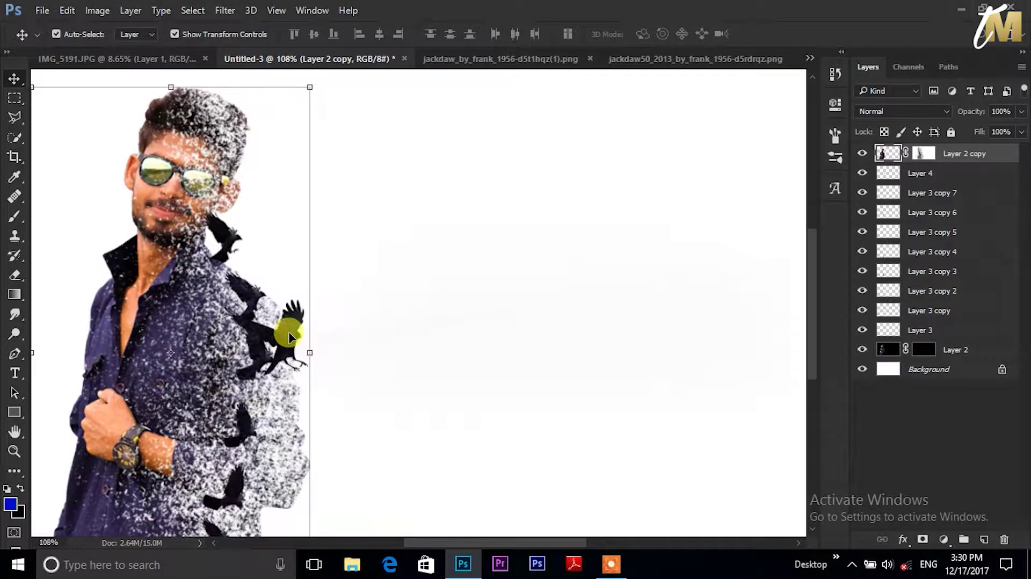
scroll(288, 337, up, 3)
Move the Layer 4 bird up onto the man's right shoulder
click(304, 338)
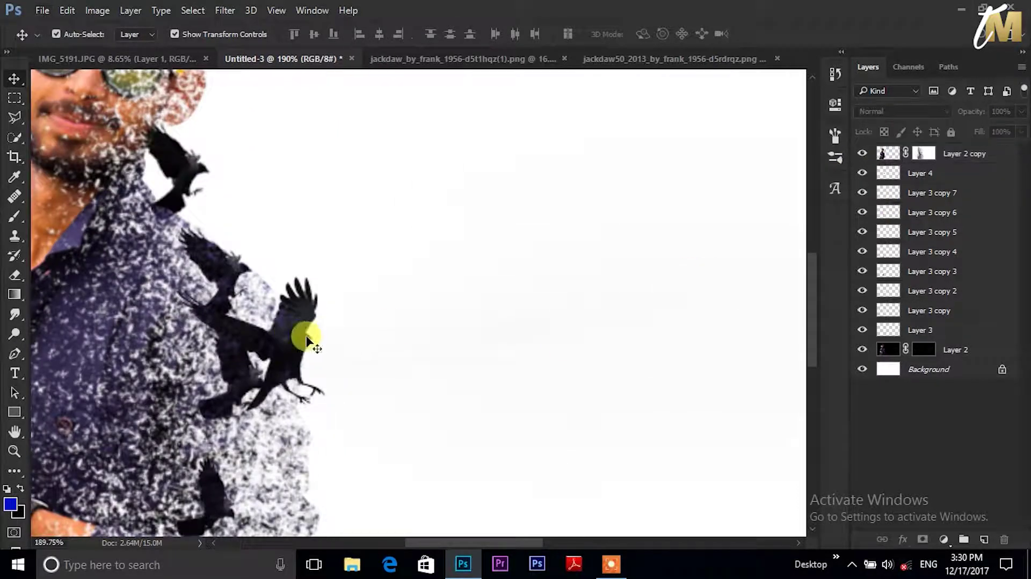
click(299, 298)
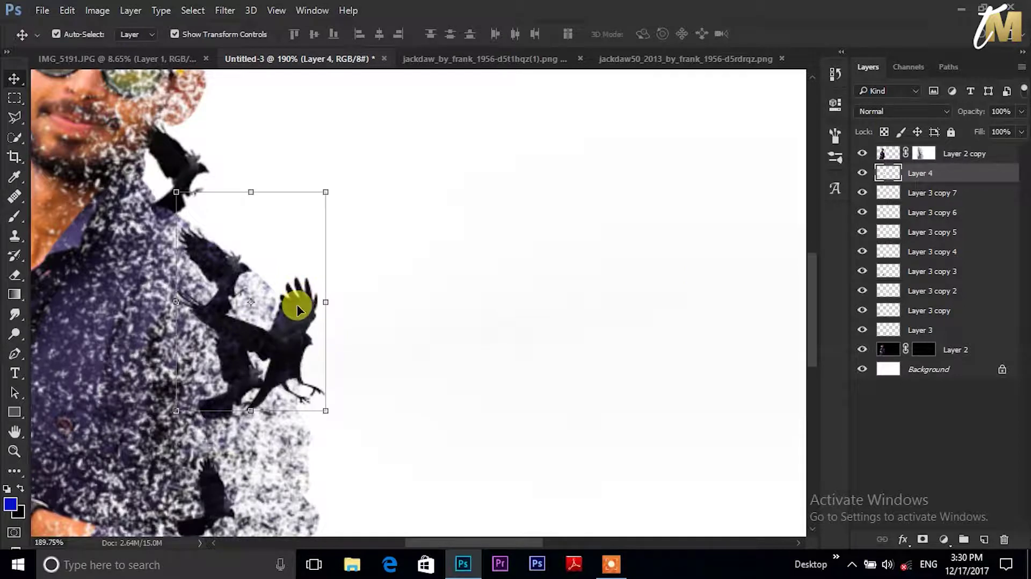
drag(297, 310, 311, 336)
scroll(303, 360, down, 5)
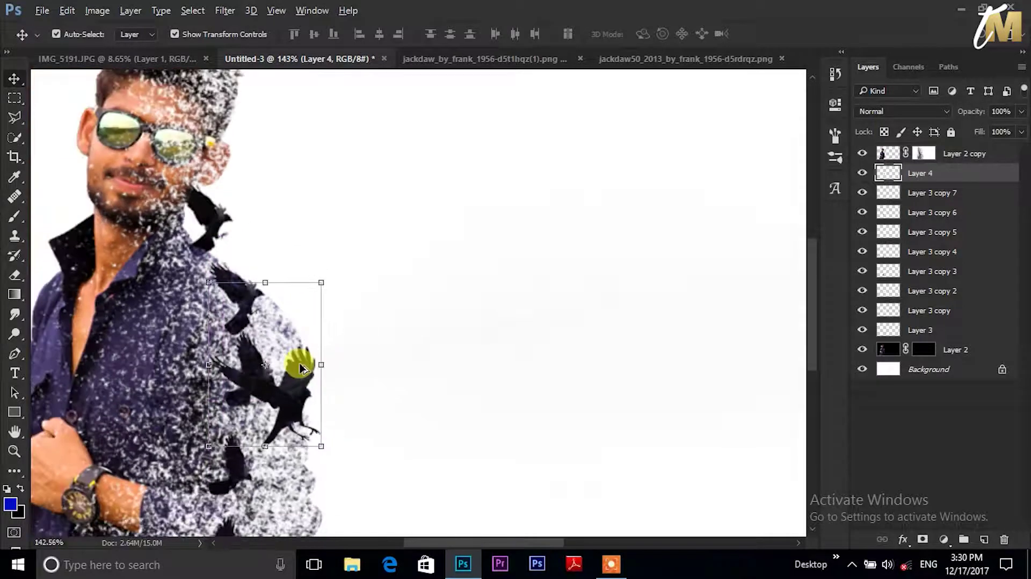
shift+click(306, 311)
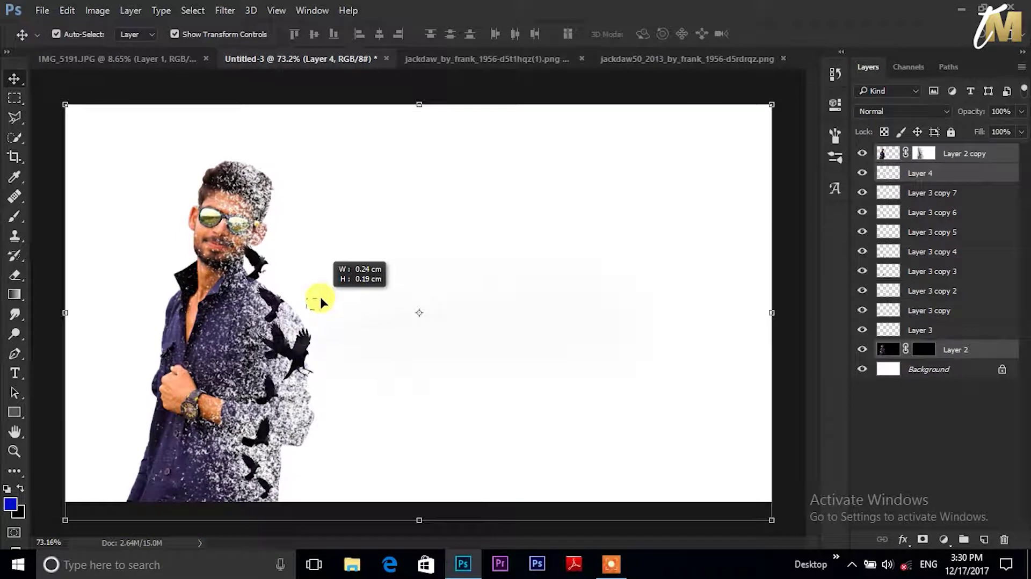
click(904, 194)
click(921, 173)
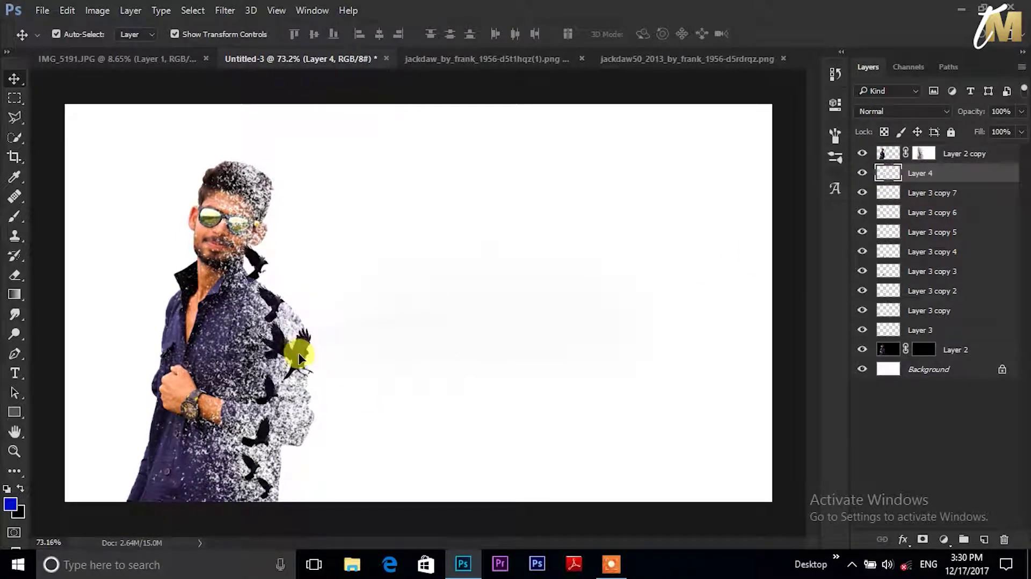
drag(299, 359, 305, 303)
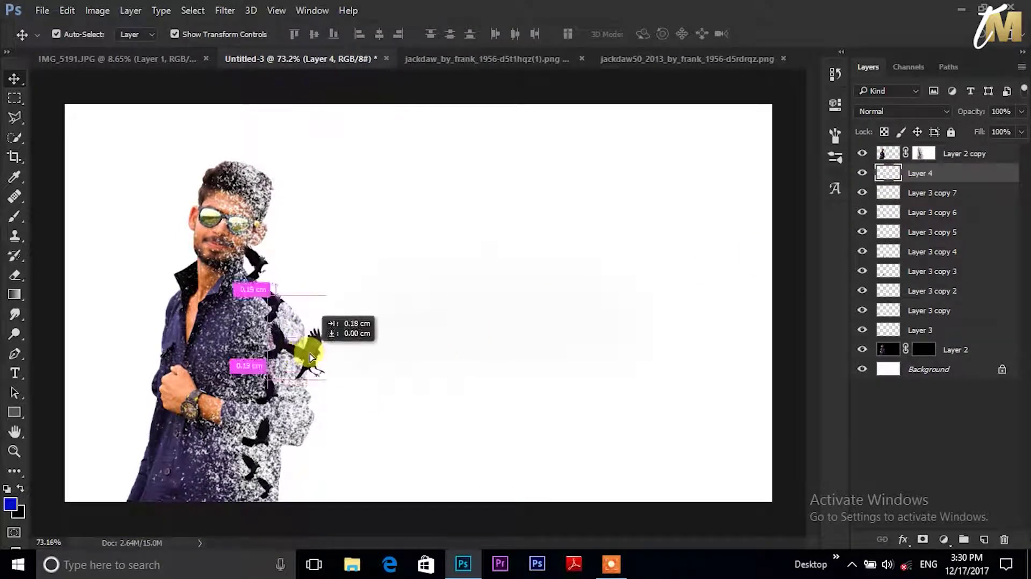
Lock Layer 2 copy and Layer 2, then nudge the shoulder bird slightly
click(976, 156)
click(951, 131)
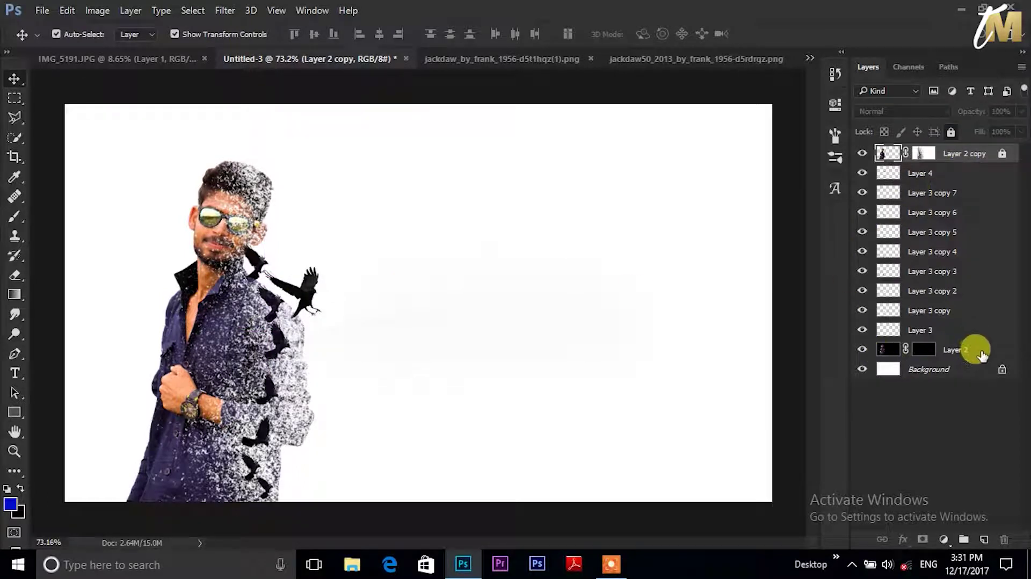
click(981, 355)
click(951, 131)
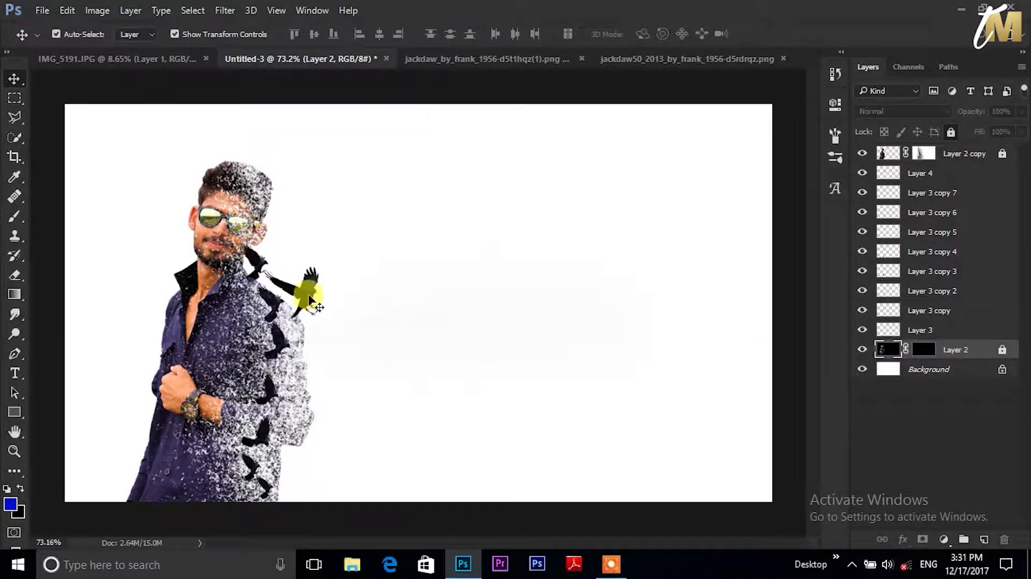
scroll(297, 293, up, 3)
drag(297, 294, 296, 294)
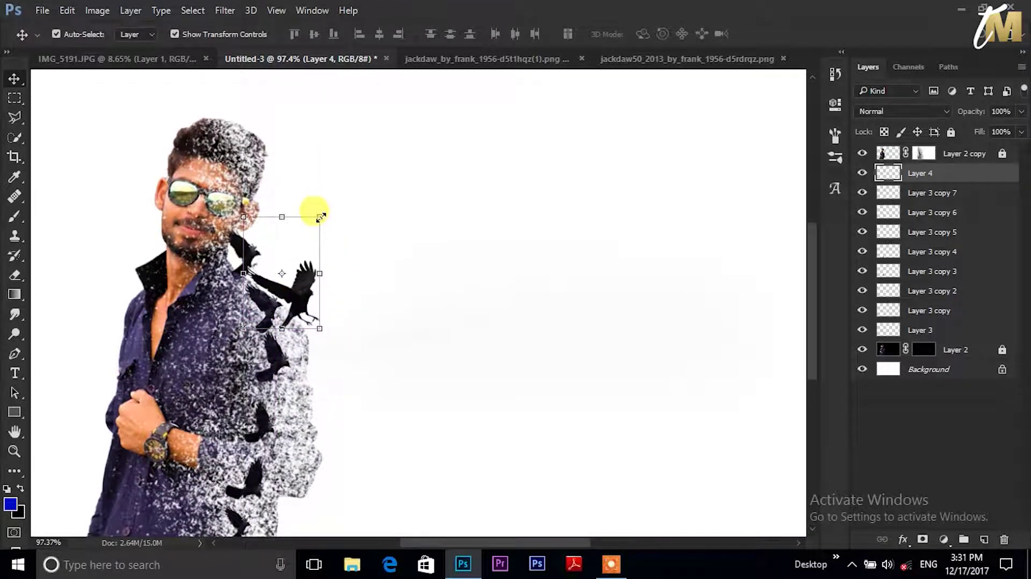
Scale the Layer 4 bird to about 83%, rotate it about 17°, lower it, and undo a stray paste
mouse_move(320, 216)
mouse_down()
mouse_move(311, 224)
mouse_move(334, 236)
mouse_up()
drag(296, 276, 306, 331)
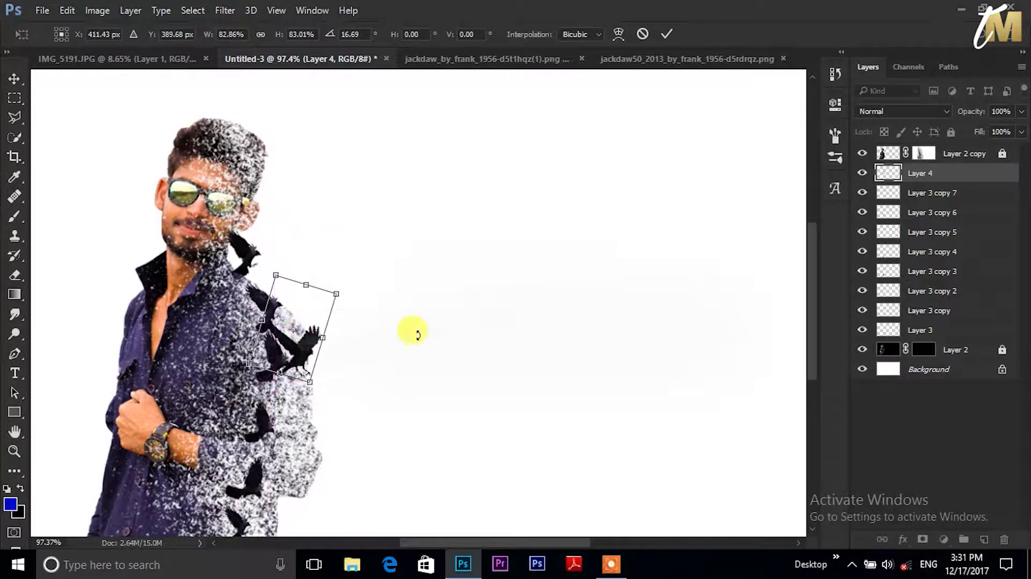
click(666, 34)
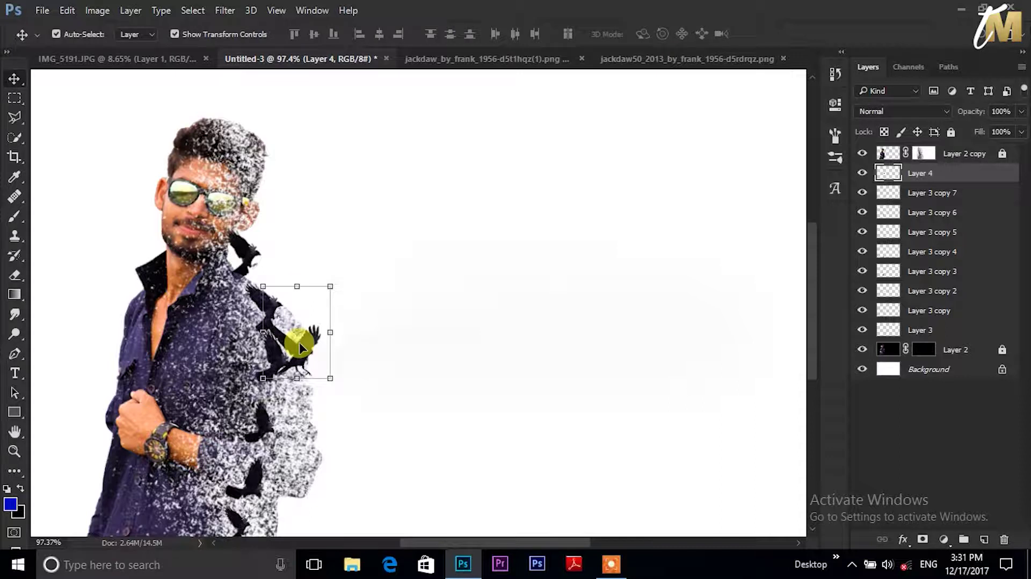
key(ctrl)
key(ctrl+v)
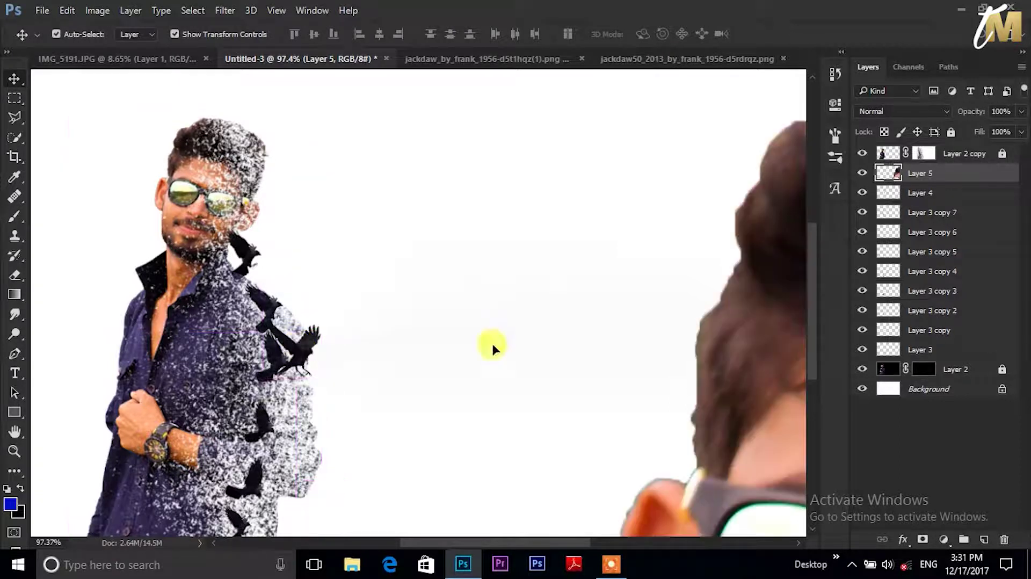
key(ctrl+z)
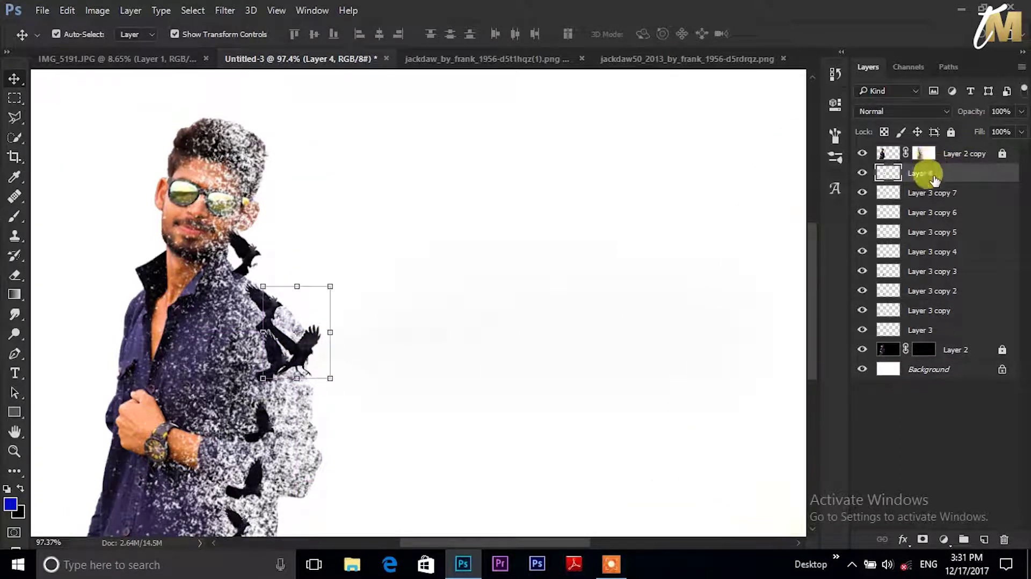
right_click(925, 176)
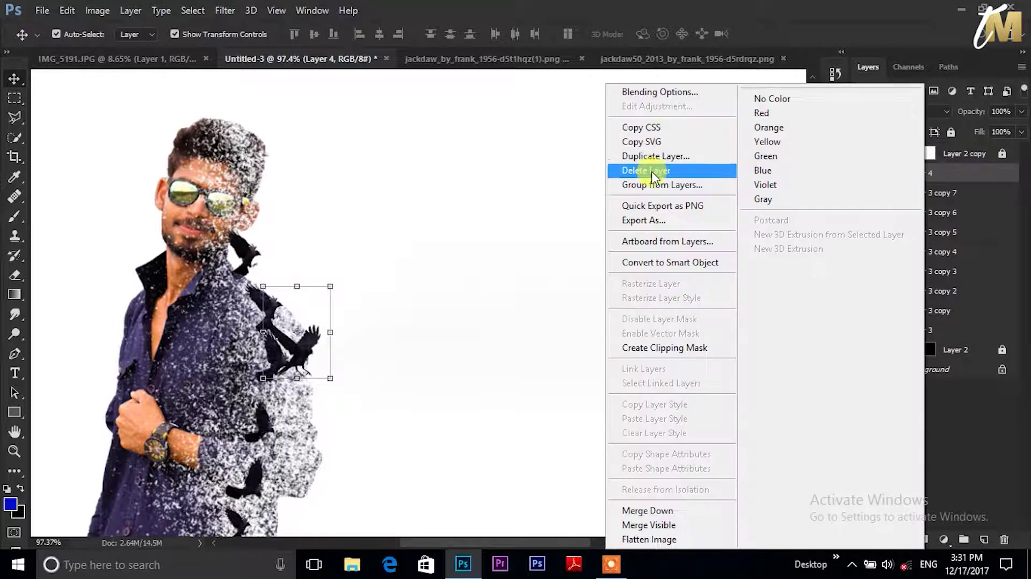
Duplicate Layer 4 as Layer 4 copy and move the copy down and right along the arm
click(653, 156)
click(653, 164)
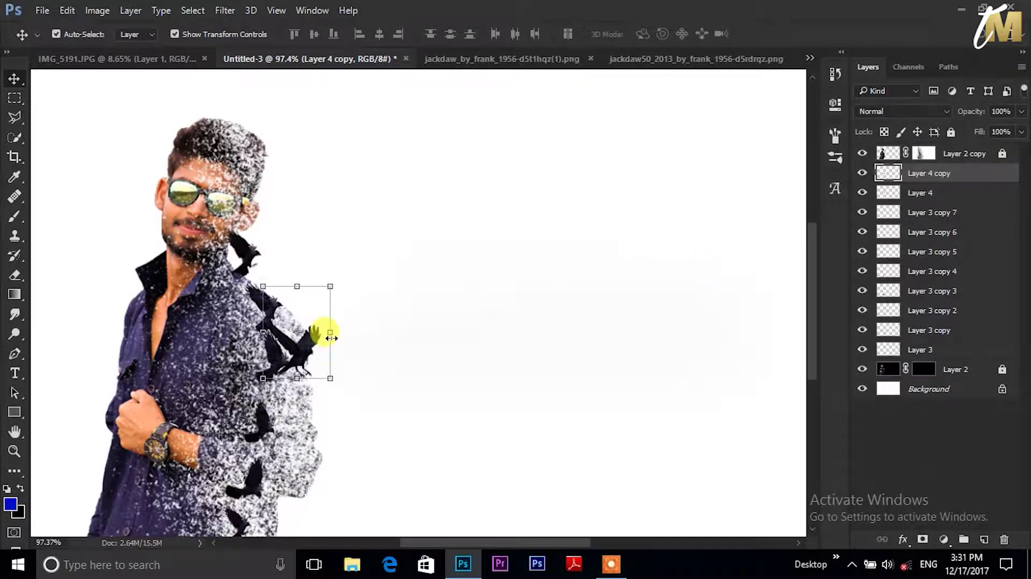
scroll(307, 354, up, 2)
drag(299, 355, 317, 398)
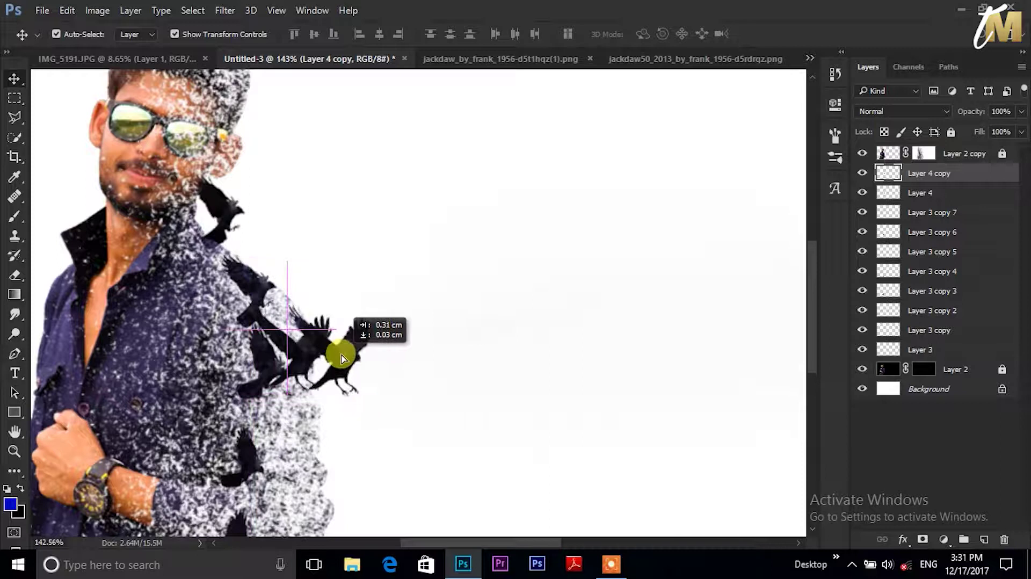
drag(385, 305, 378, 356)
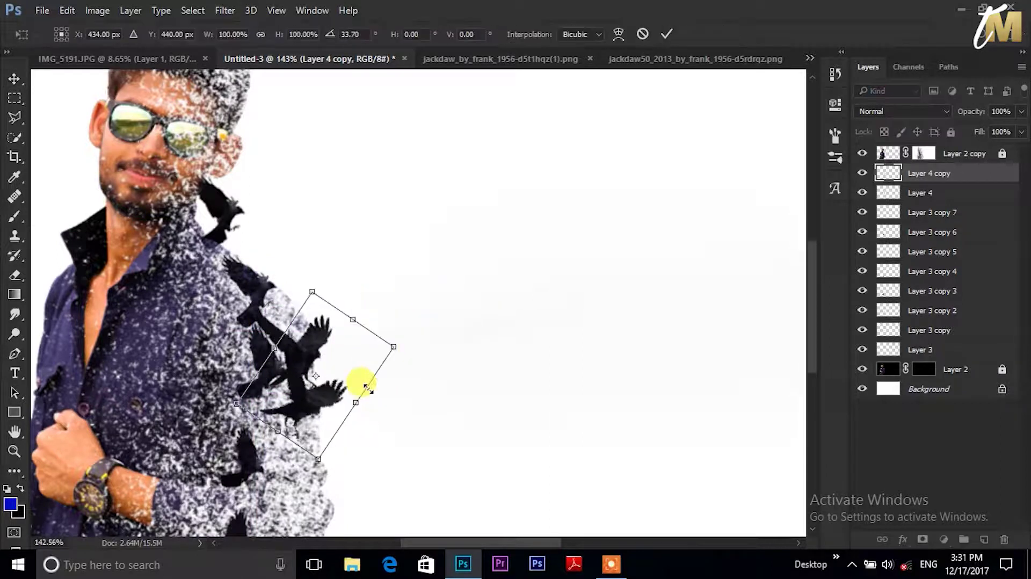
scroll(361, 386, down, 2)
mouse_move(315, 309)
mouse_down()
mouse_move(326, 419)
mouse_move(319, 388)
mouse_move(344, 425)
mouse_move(341, 356)
mouse_move(341, 411)
mouse_move(347, 380)
mouse_up()
scroll(385, 370, down, 3)
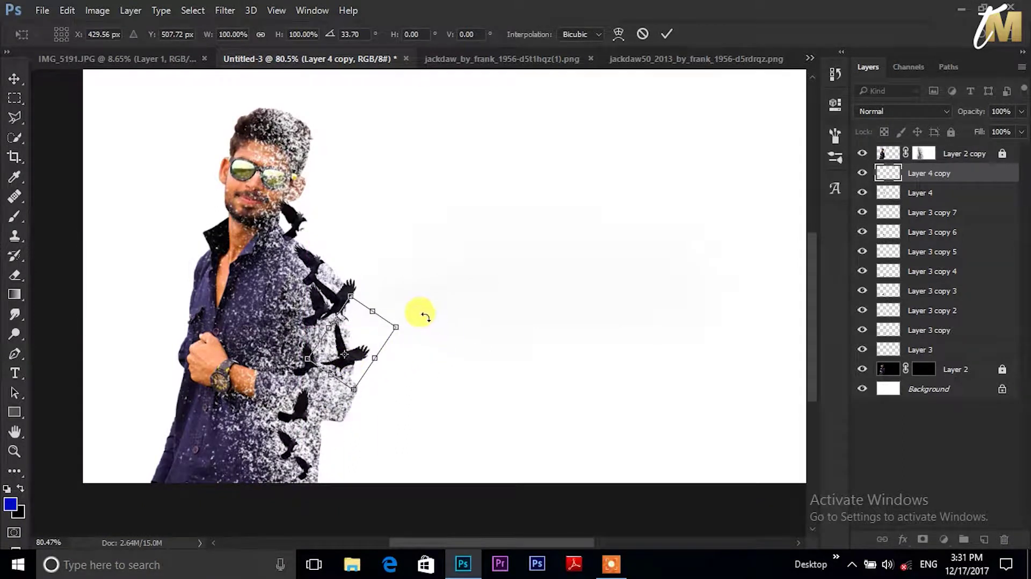
Rotate the bird copy further clockwise and flip it horizontally
drag(425, 317, 430, 340)
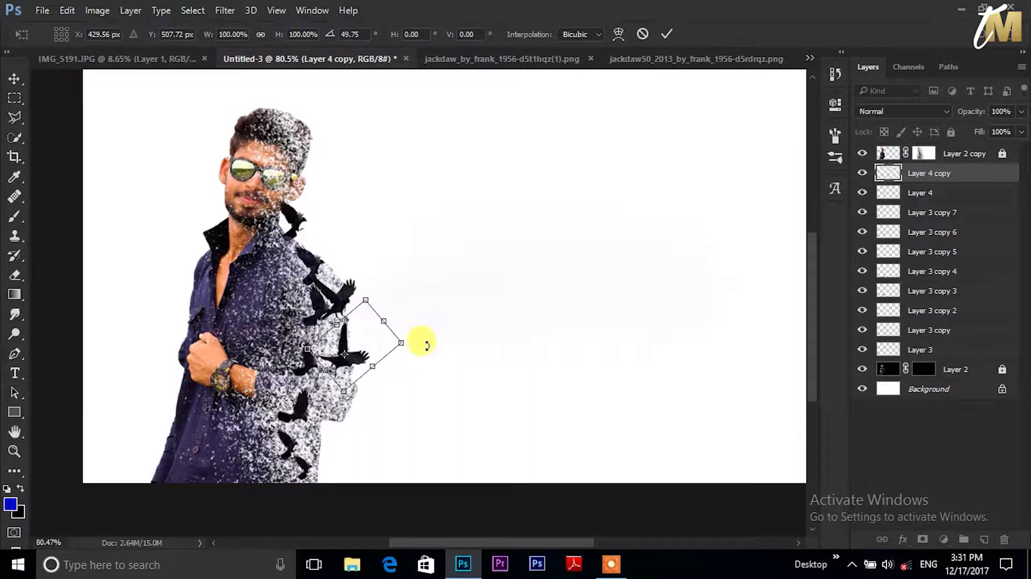
right_click(375, 352)
click(386, 305)
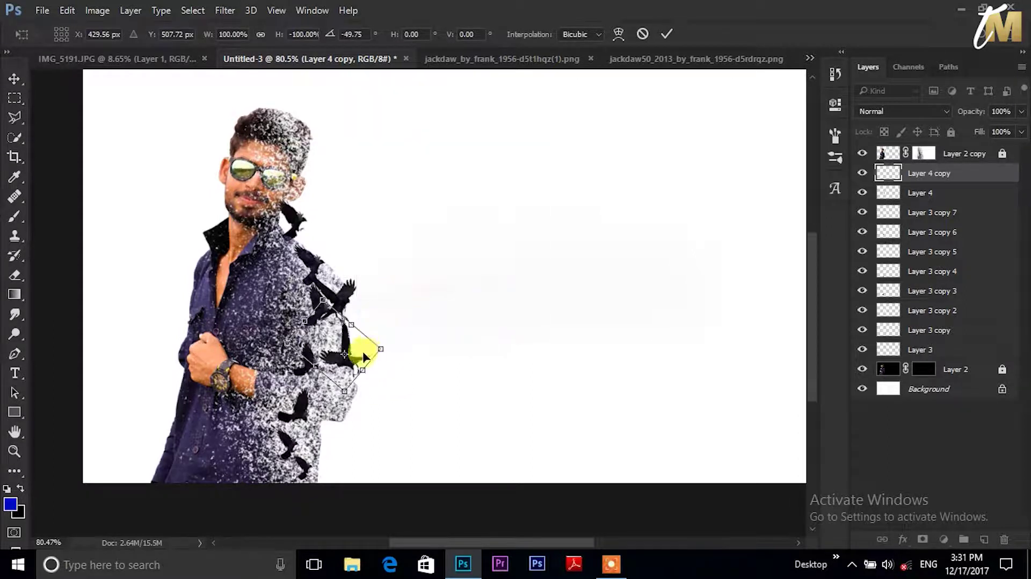
click(666, 34)
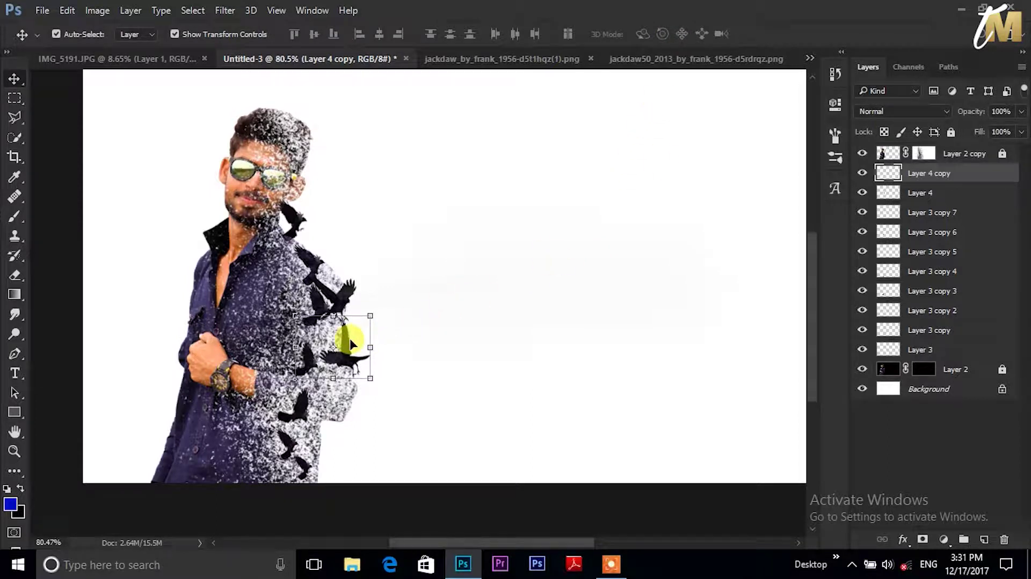
click(930, 192)
right_click(930, 192)
Duplicate Layer 4 and place a smaller bird copy beside the sunglasses
click(691, 154)
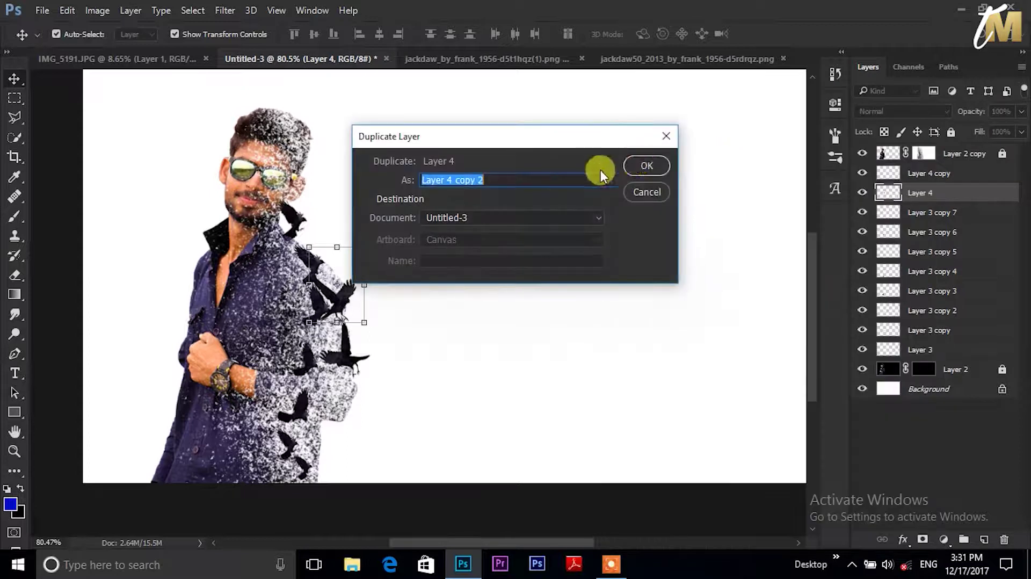
key(Return)
drag(339, 292, 317, 141)
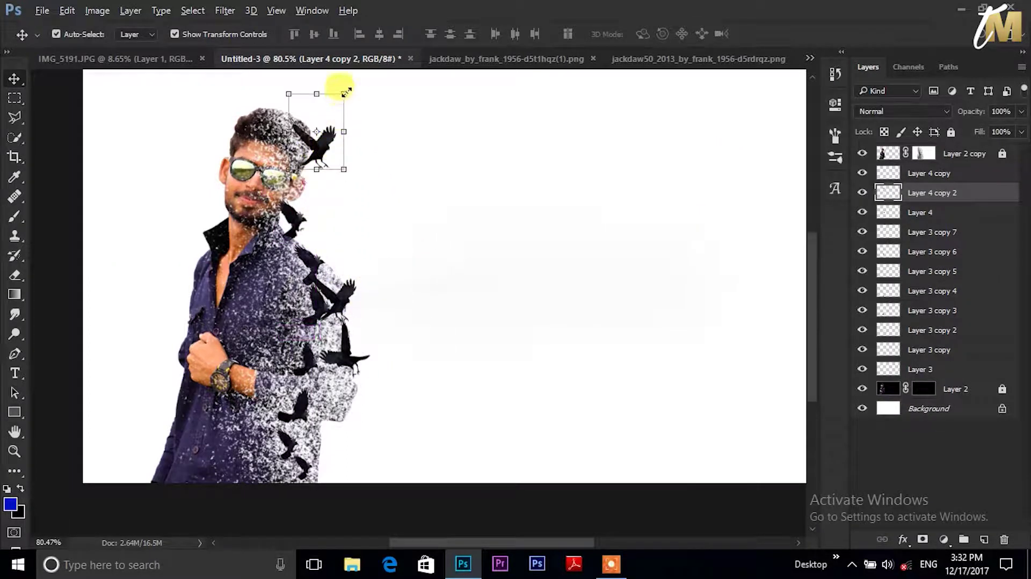
drag(345, 94, 334, 103)
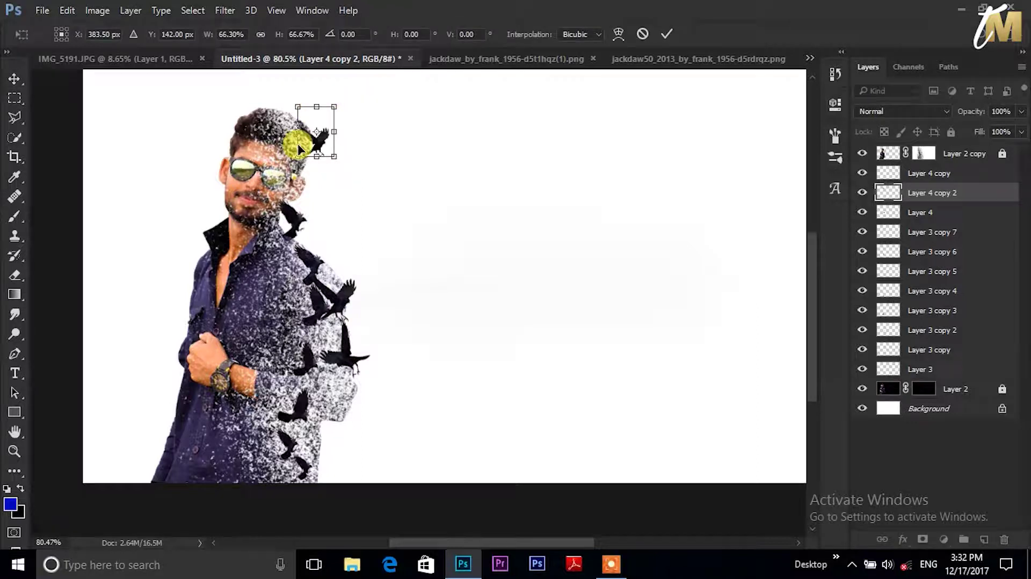
drag(333, 105, 348, 88)
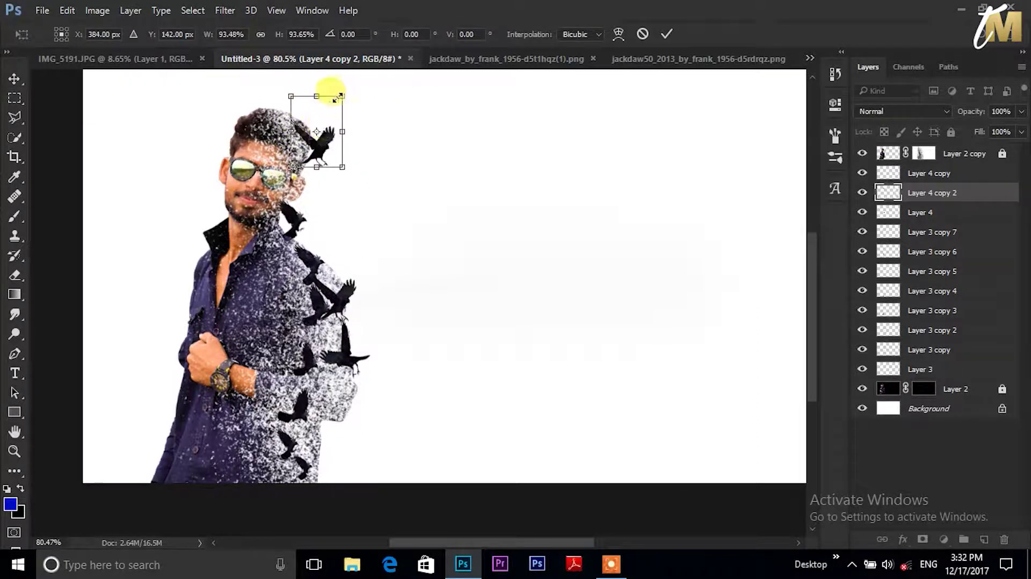
drag(332, 144, 308, 184)
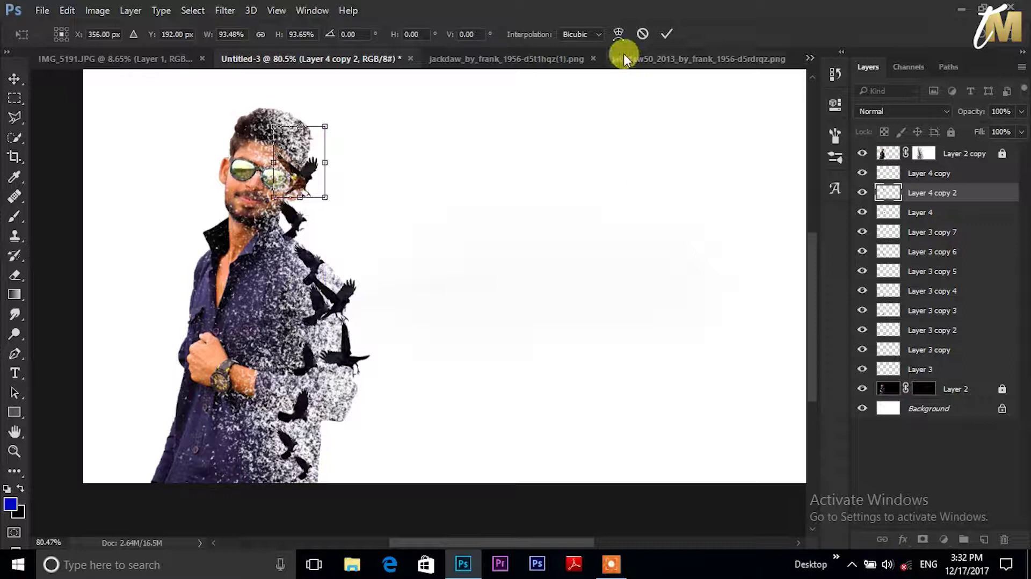
click(669, 37)
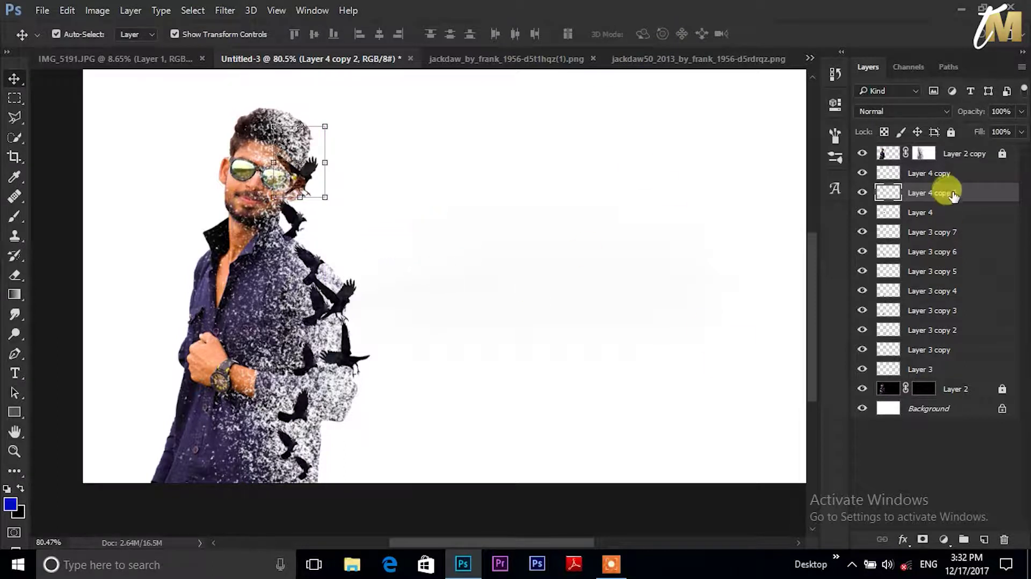
Duplicate Layer 4 copy 2 and move the new bird down onto the shirt
right_click(954, 196)
click(667, 168)
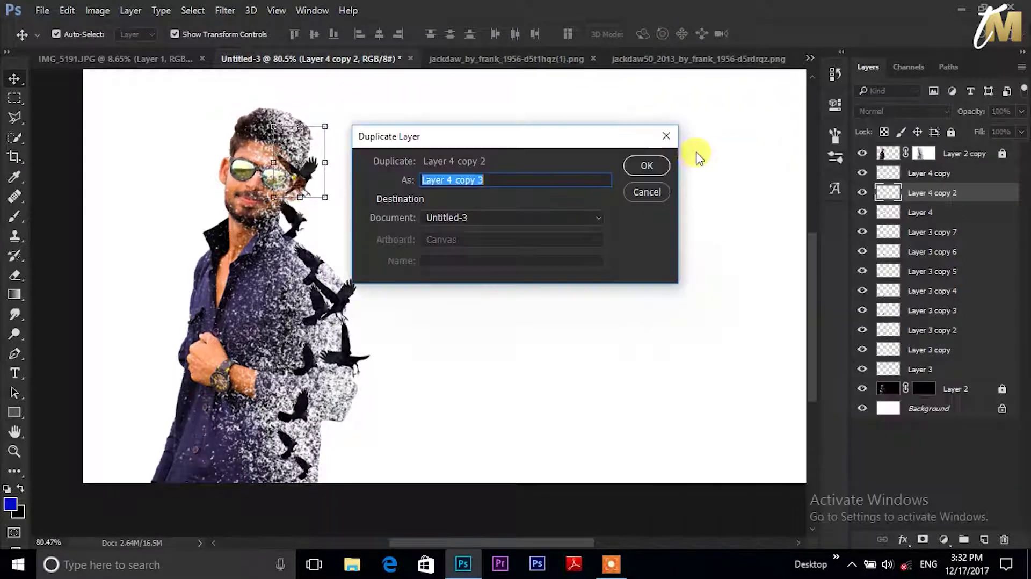
drag(315, 181, 296, 297)
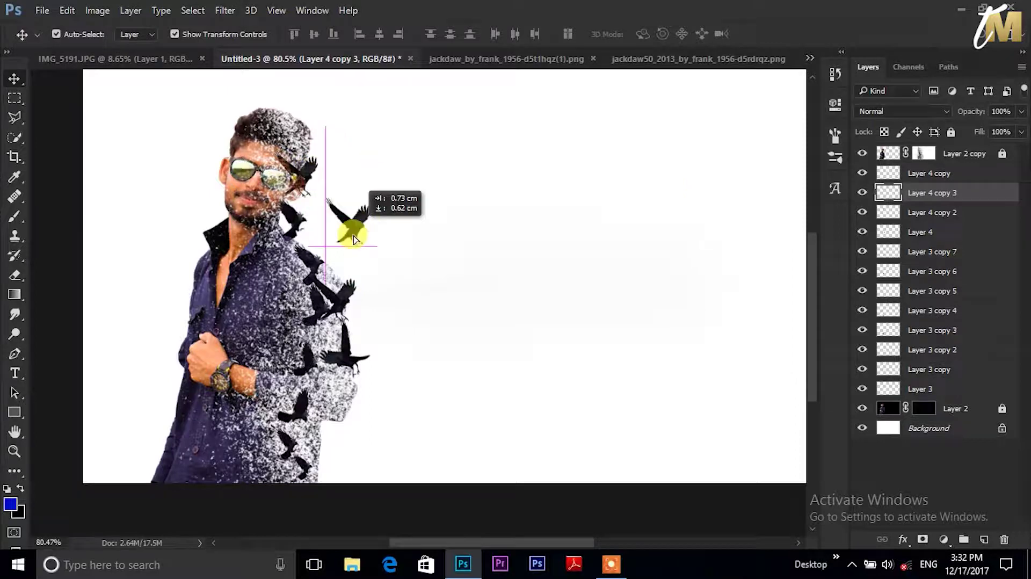
click(494, 330)
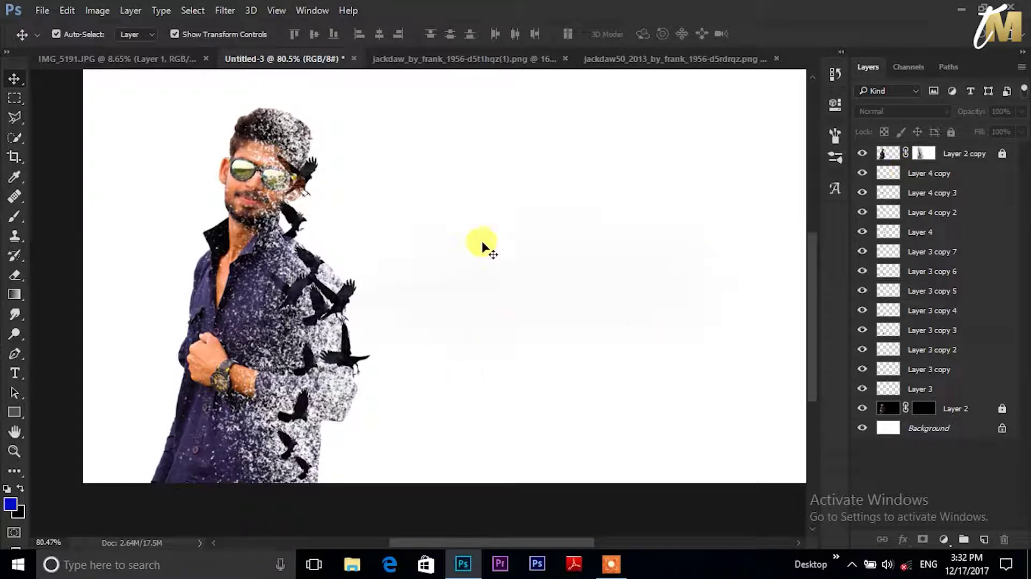
Duplicate Layer 4 copy as Layer 4 copy 4 and move it up-right off the sleeve
right_click(943, 178)
click(686, 167)
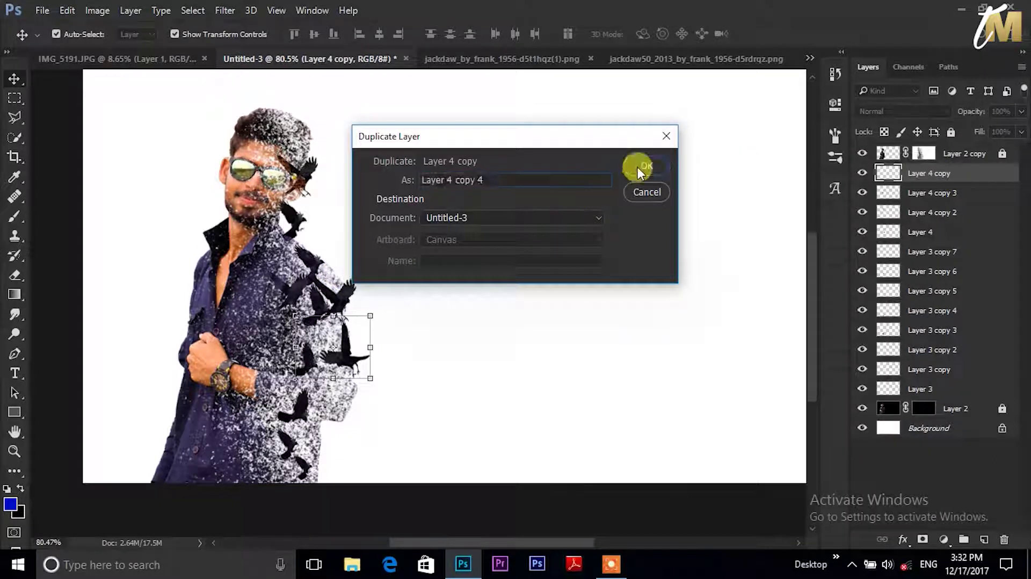
click(639, 167)
drag(338, 361, 414, 336)
right_click(411, 333)
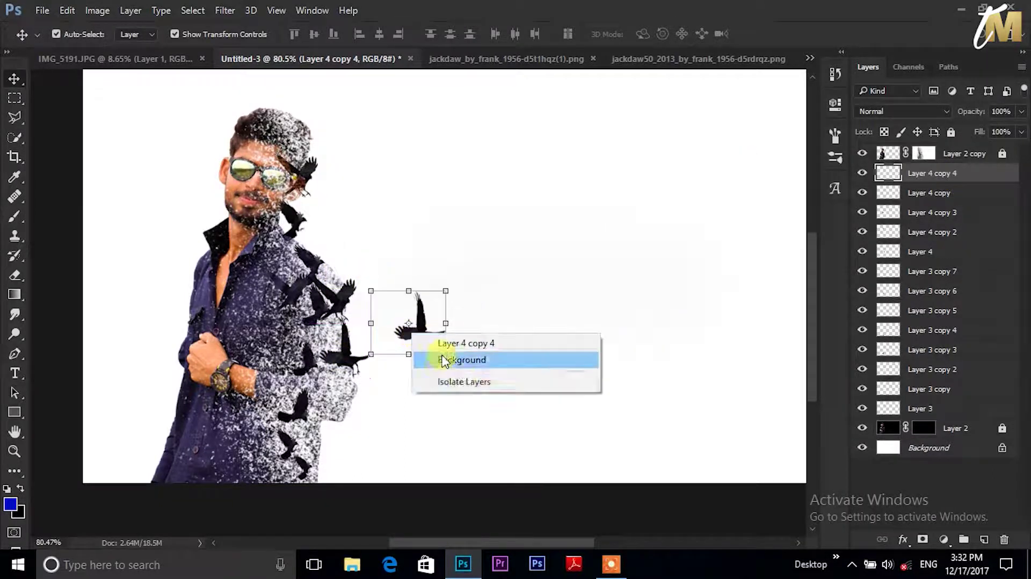
click(433, 334)
Flip the new bird horizontally and rotate it about -47° beside the shoulder
right_click(430, 325)
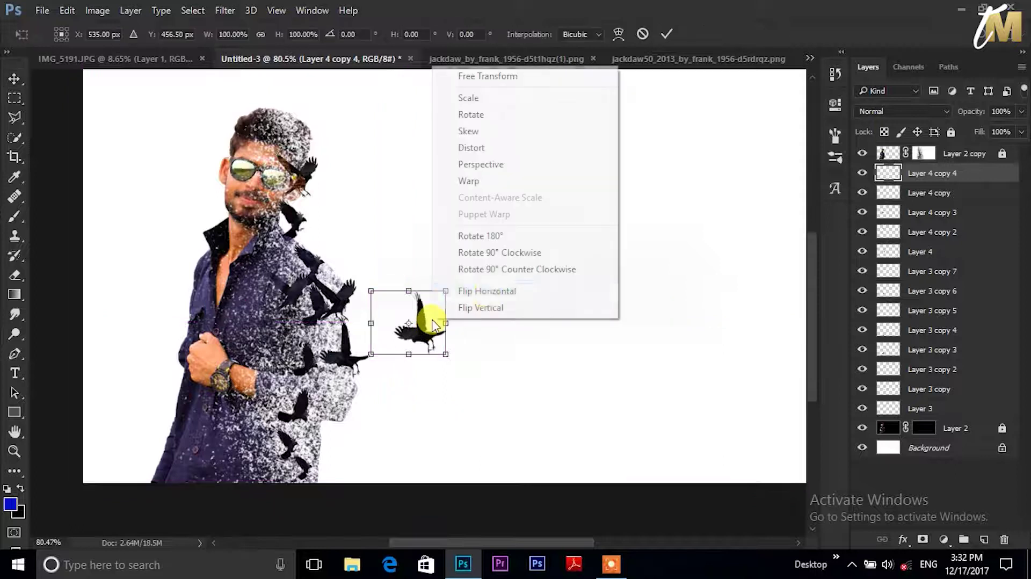
click(483, 291)
mouse_move(431, 365)
mouse_down()
mouse_move(461, 278)
mouse_move(385, 247)
mouse_move(448, 239)
mouse_move(366, 223)
mouse_up()
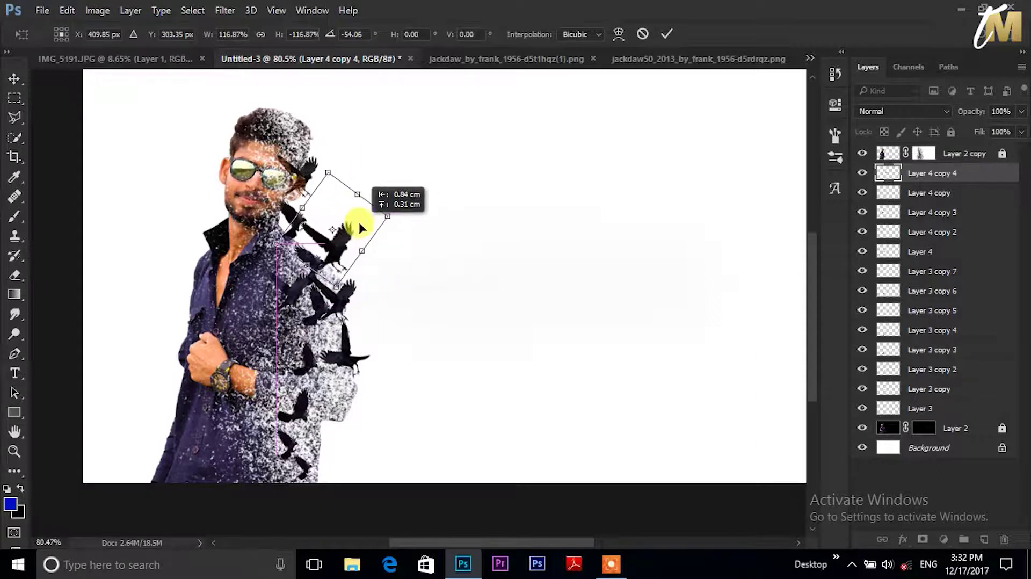
click(666, 34)
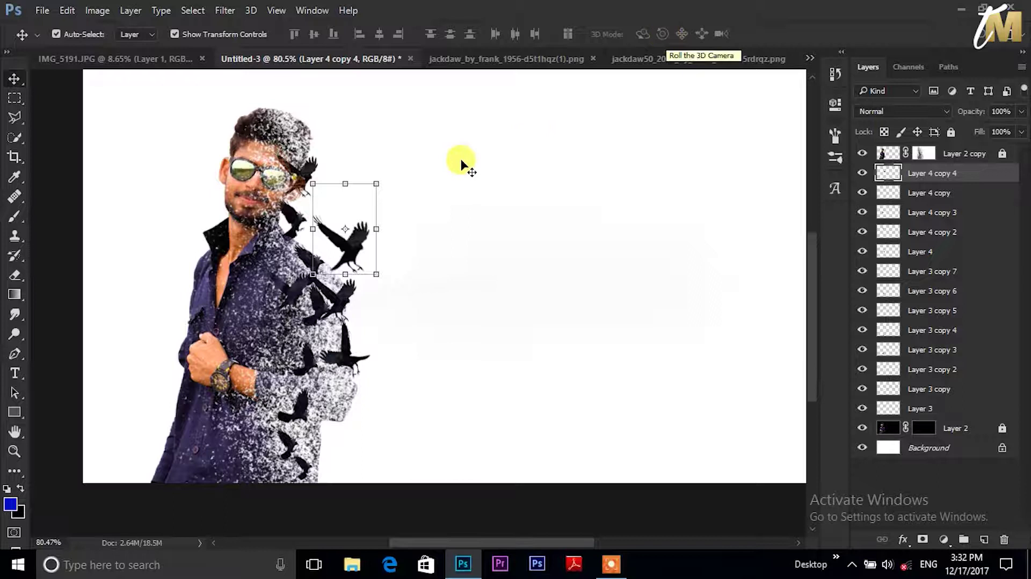
Deselect the bird layer, then reselect the bird beside the face
scroll(457, 166, down, 2)
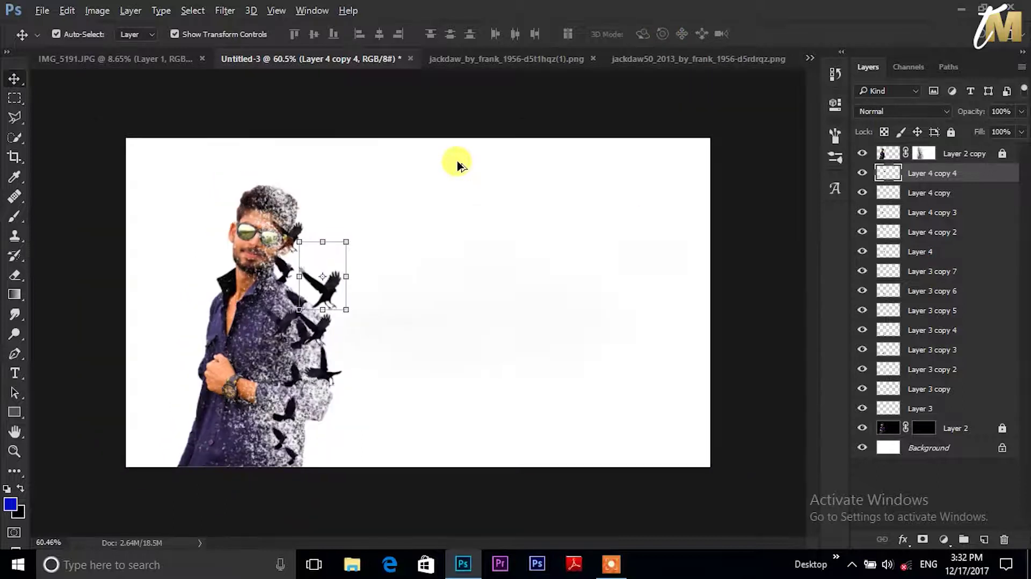
scroll(457, 166, up, 1)
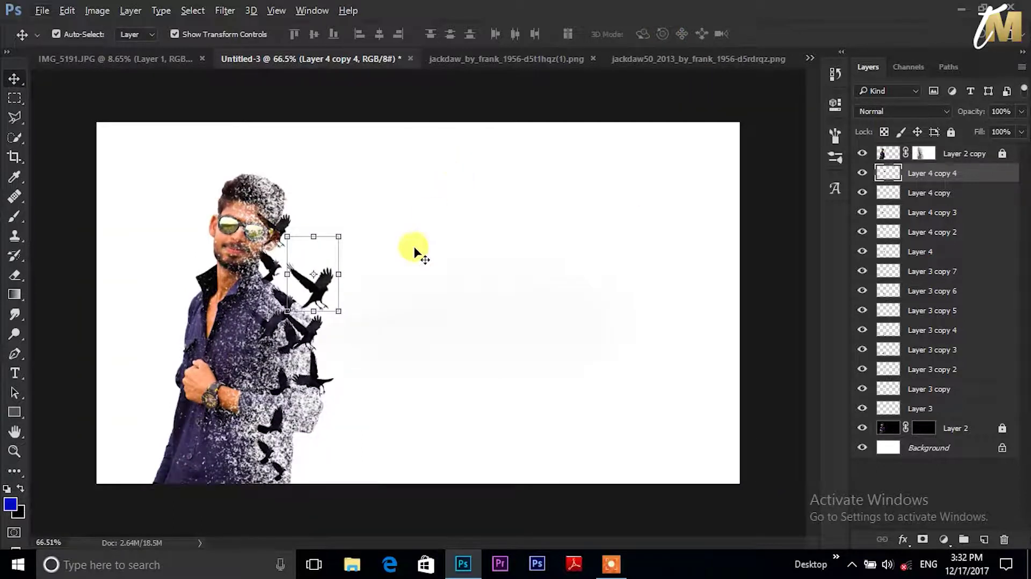
click(610, 563)
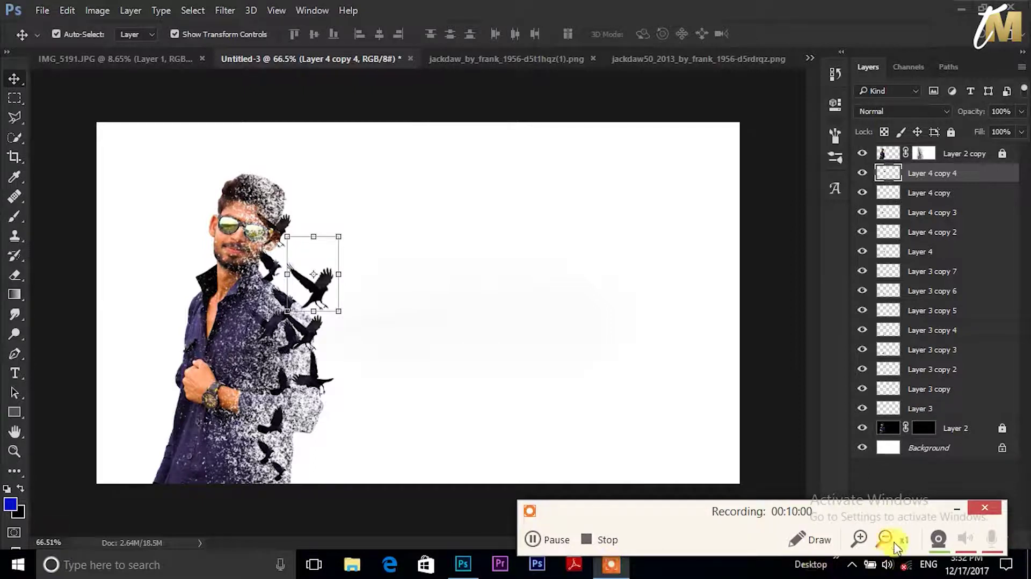
click(984, 507)
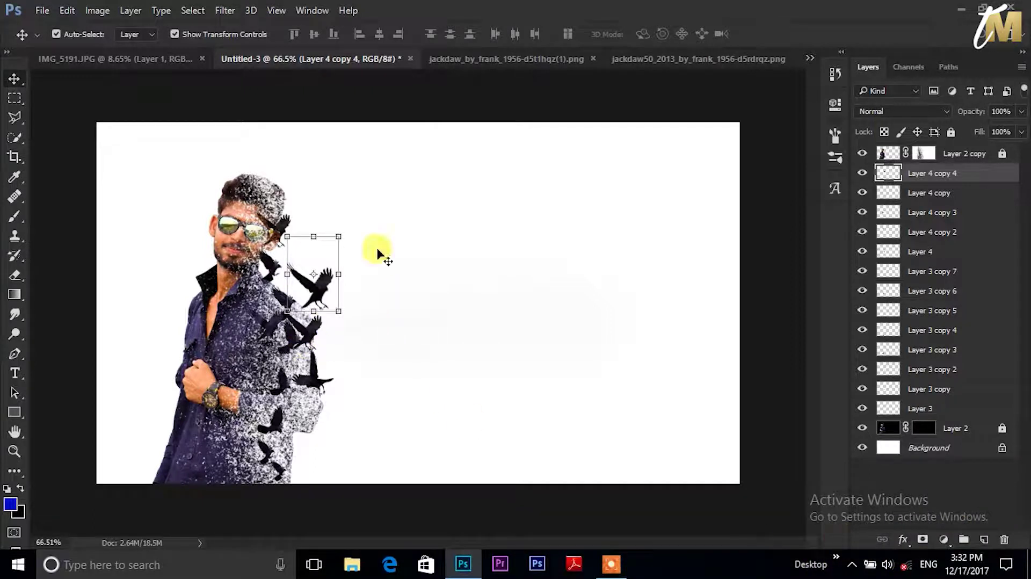
click(309, 295)
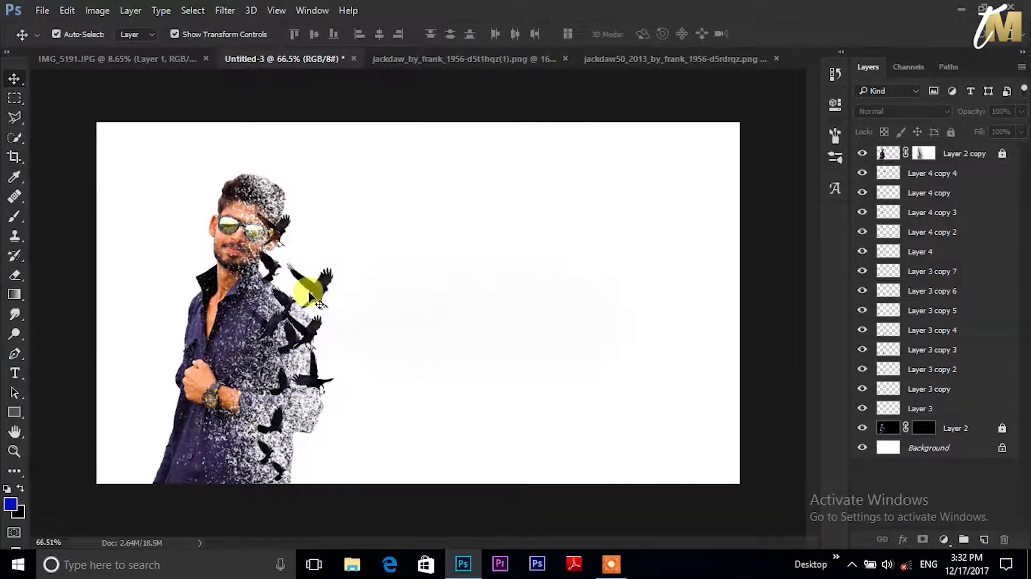
click(312, 297)
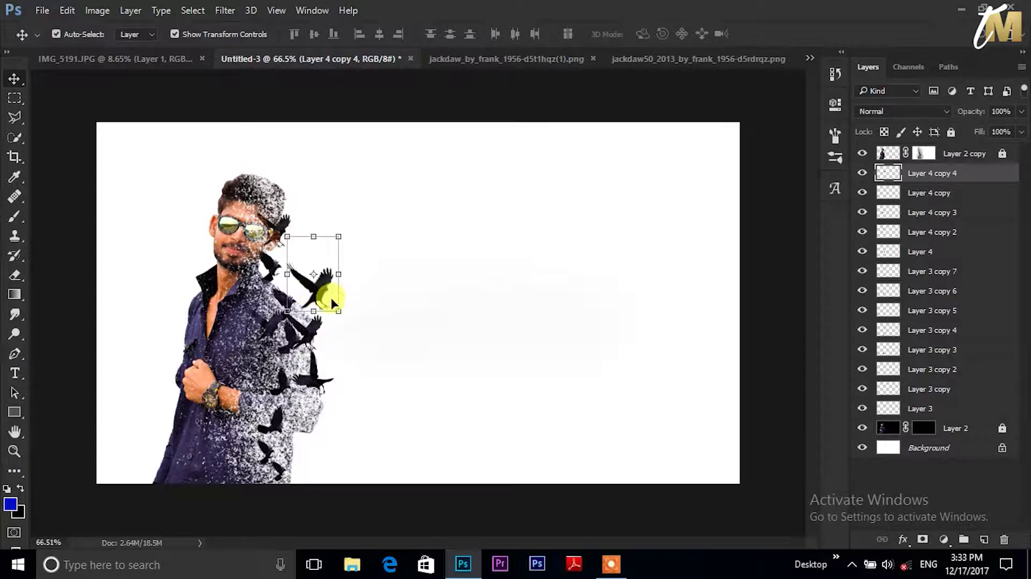
Duplicate the bird, move copy 4 near the face, and rotate copy 5 about 33° on the sleeve
mouse_move(331, 299)
alt+mouse_down()
mouse_move(379, 393)
mouse_move(439, 378)
mouse_move(418, 307)
mouse_move(490, 335)
alt+mouse_up()
click(323, 293)
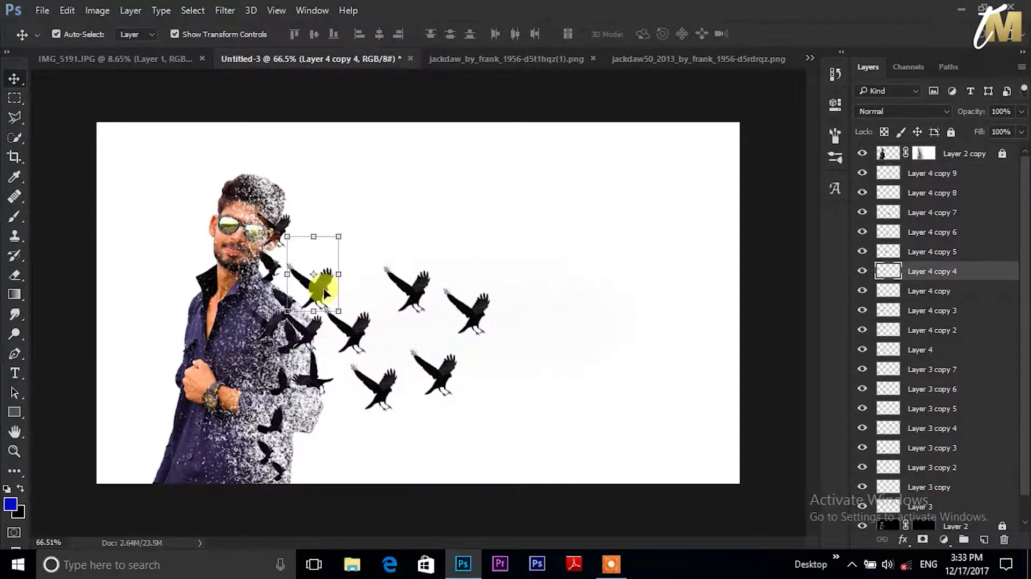
drag(323, 292, 316, 258)
drag(354, 337, 325, 431)
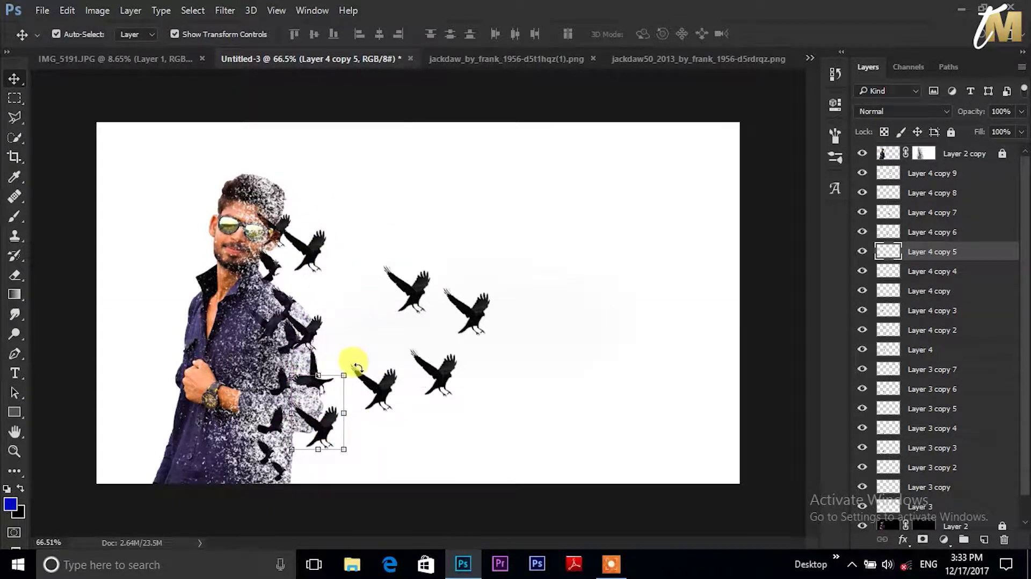
drag(357, 368, 375, 398)
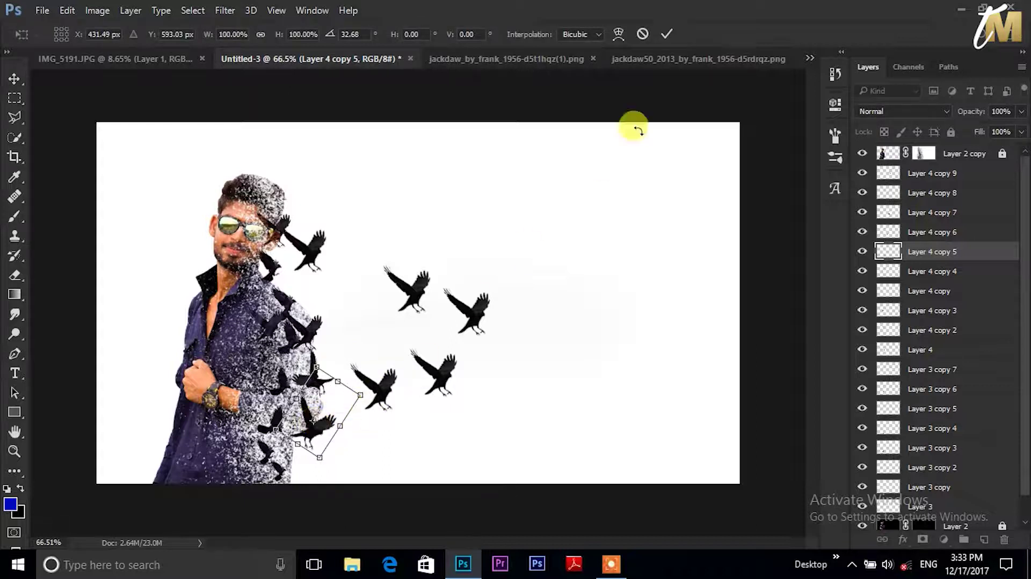
click(667, 34)
Mirror and tilt Layer 4 copy 6 beside the shoulder, then reposition the next bird copy
click(377, 382)
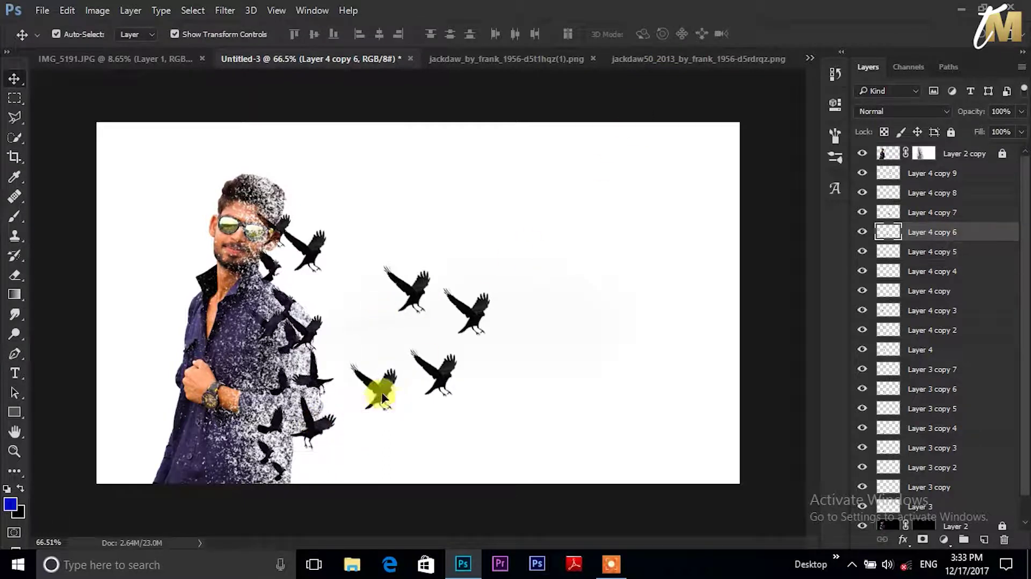
drag(383, 398, 353, 379)
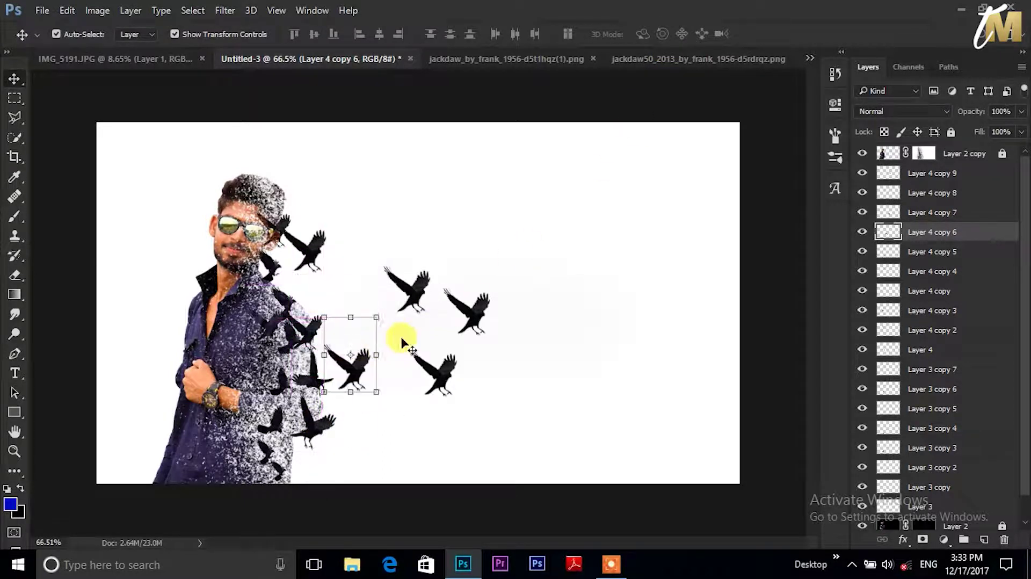
drag(389, 317, 362, 340)
right_click(378, 374)
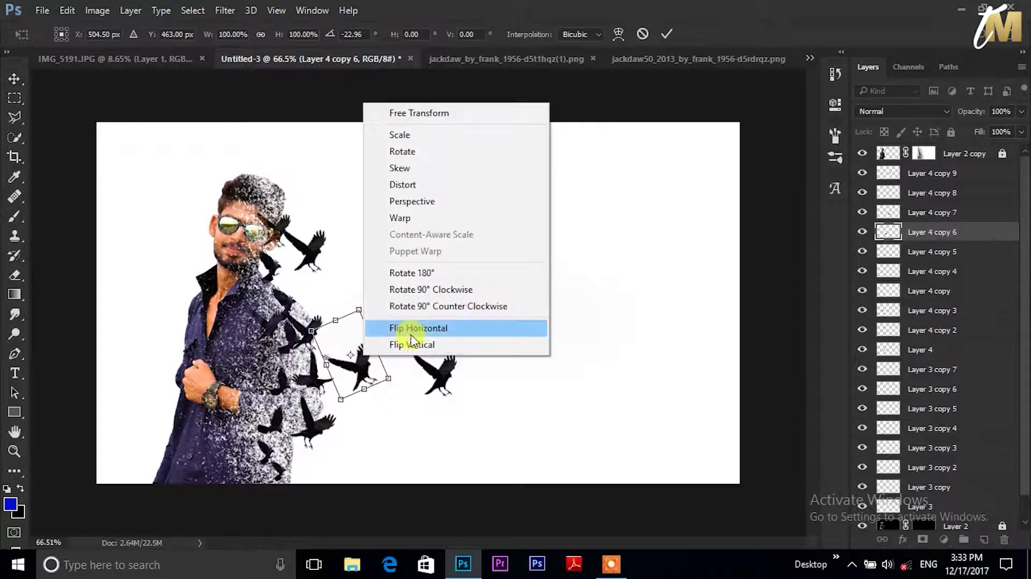
click(406, 328)
drag(353, 372, 330, 296)
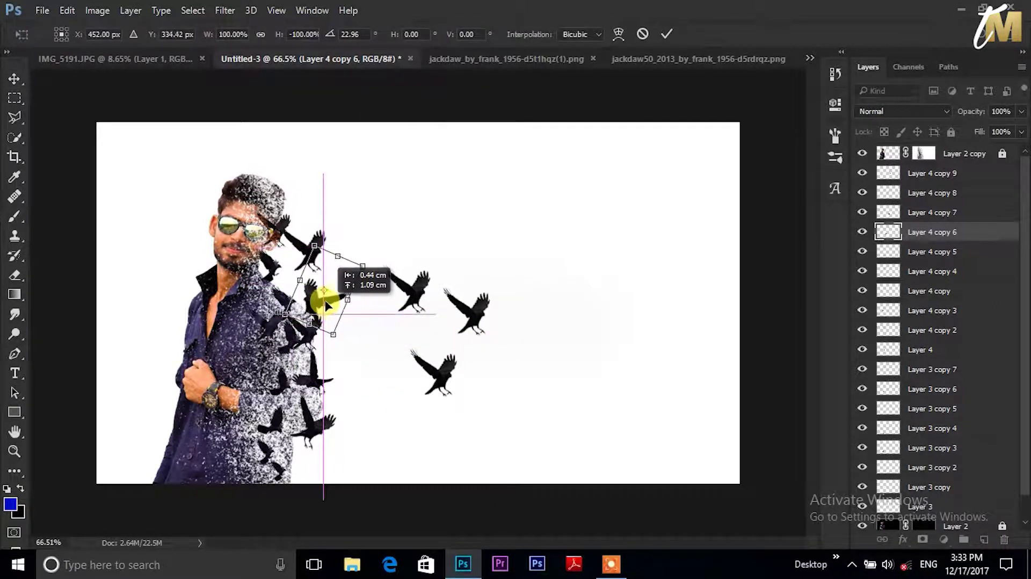
click(667, 34)
mouse_move(416, 284)
mouse_down()
mouse_move(365, 359)
mouse_move(363, 249)
mouse_up()
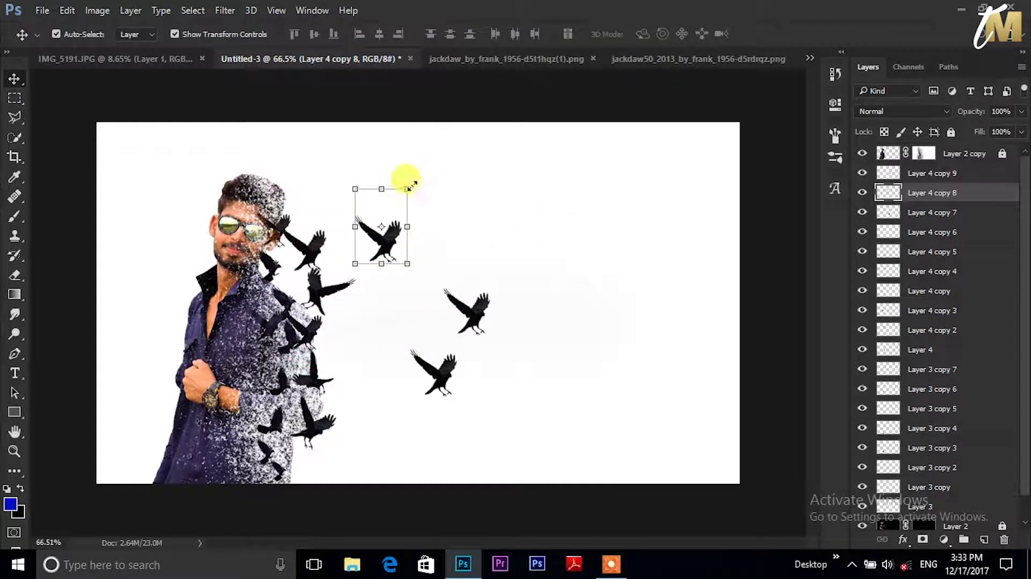
Enlarge a bird copy to about 158% and place it above the man's head
drag(411, 186, 427, 167)
mouse_move(398, 232)
mouse_down()
mouse_move(347, 208)
mouse_move(346, 194)
mouse_up()
drag(374, 128, 381, 115)
click(663, 37)
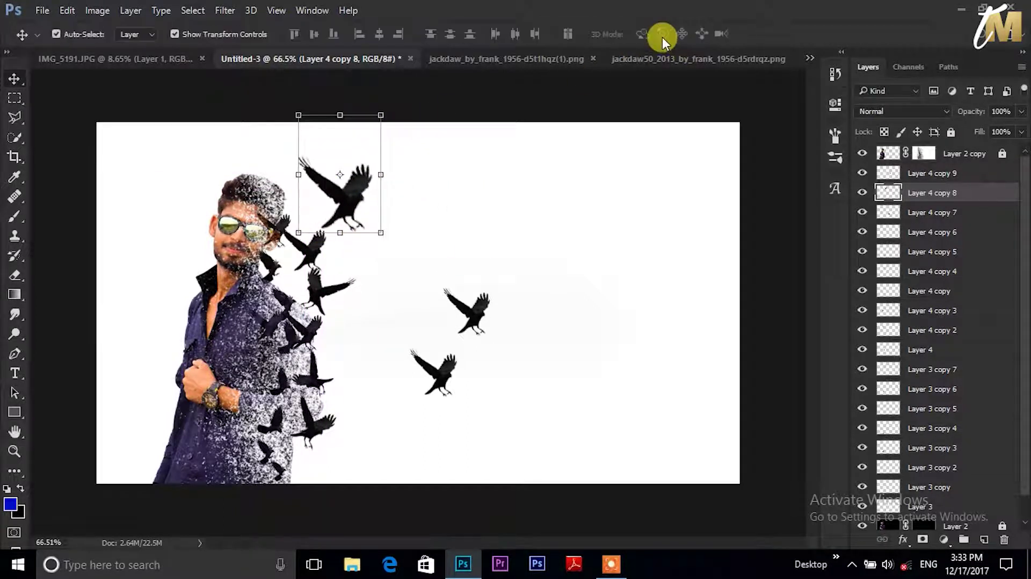
Scale the next bird copy to about 168% and tilt it 16.86° near the flock
click(467, 317)
mouse_move(469, 318)
mouse_down()
mouse_move(390, 305)
mouse_move(431, 341)
mouse_up()
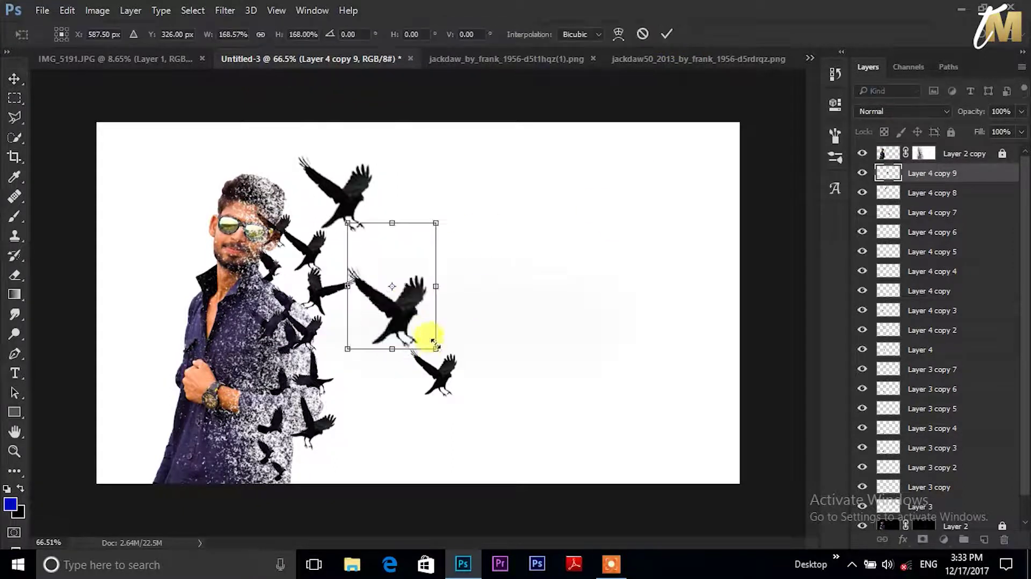
drag(375, 359, 365, 381)
drag(424, 244, 433, 292)
drag(357, 369, 370, 374)
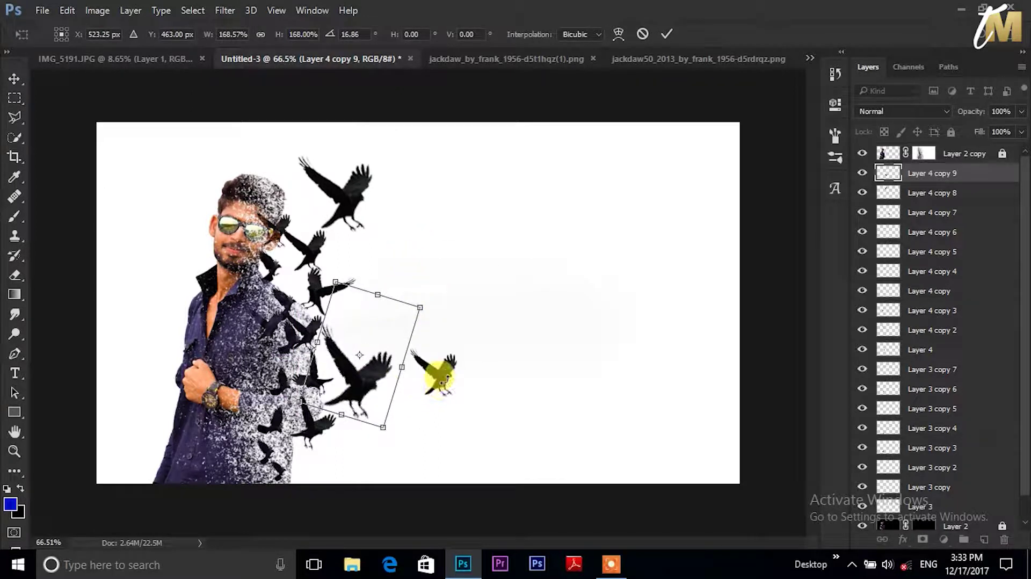
key(Return)
Scale Layer 4 copy 7 to 151%, rotate it -29° onto the shoulder, and restack it lower
mouse_move(436, 374)
mouse_down()
mouse_move(390, 304)
mouse_move(414, 330)
mouse_up()
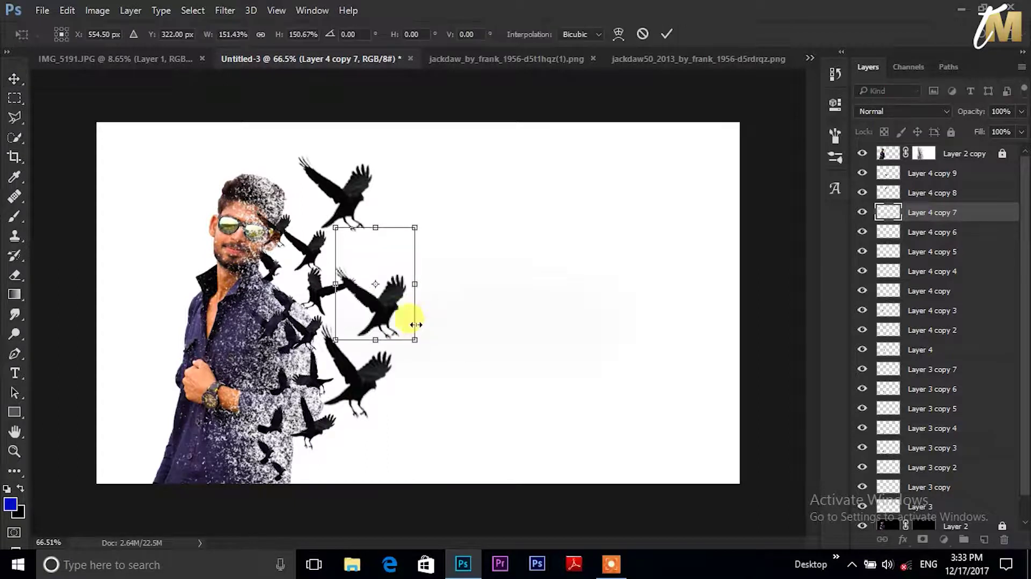
drag(370, 301, 397, 290)
drag(412, 255, 477, 257)
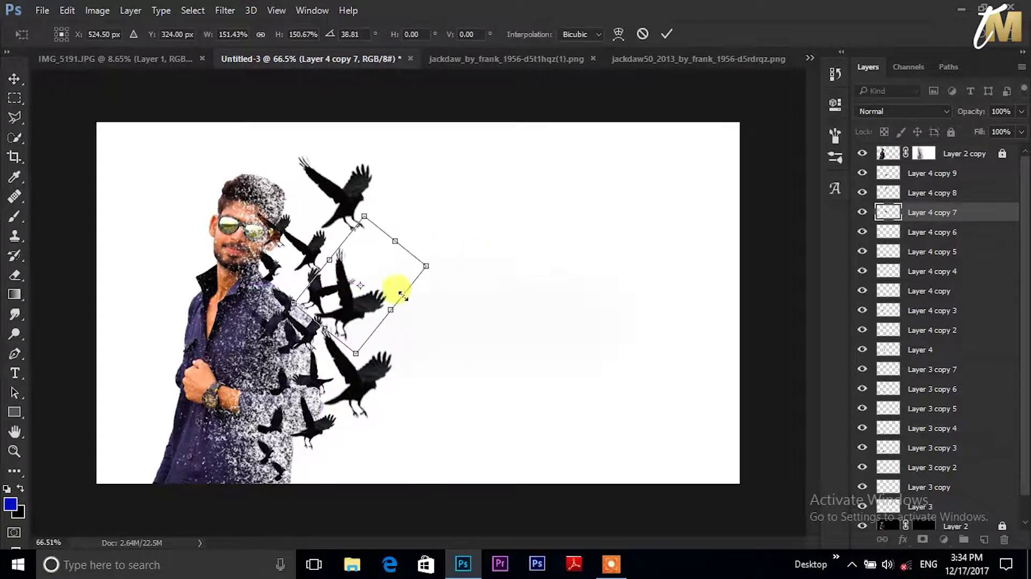
drag(435, 228, 378, 195)
drag(376, 303, 339, 336)
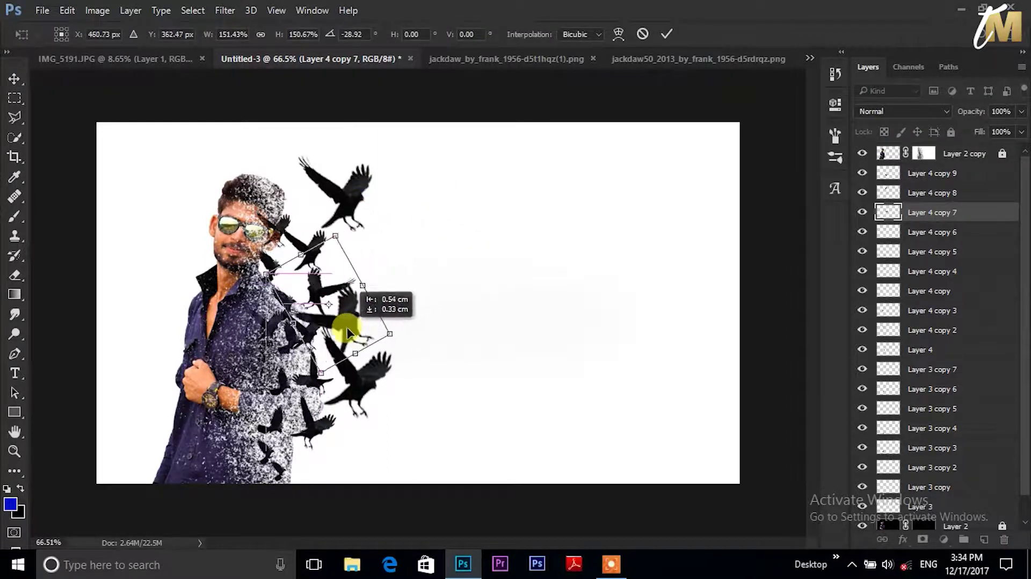
click(666, 34)
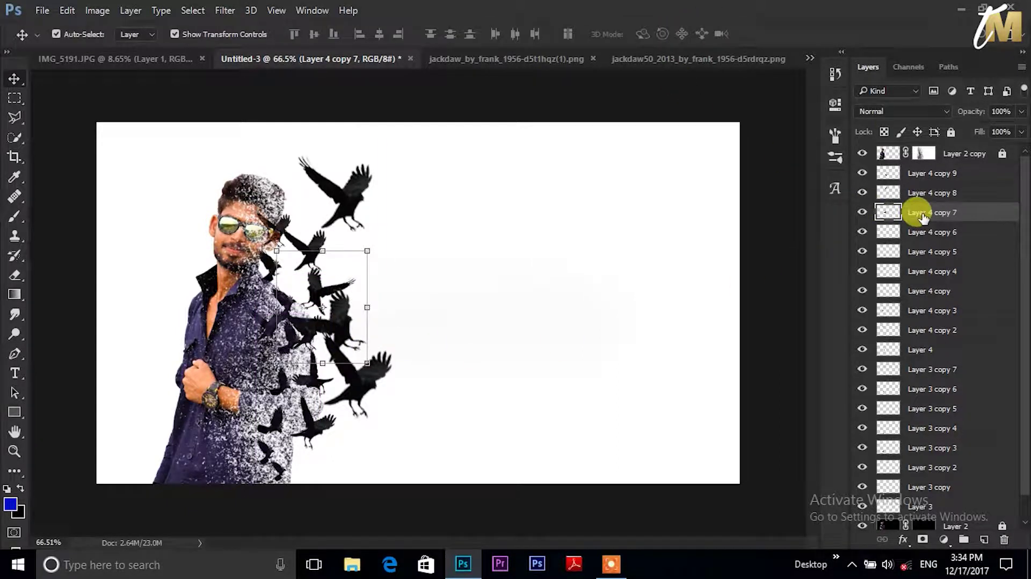
drag(926, 224, 933, 425)
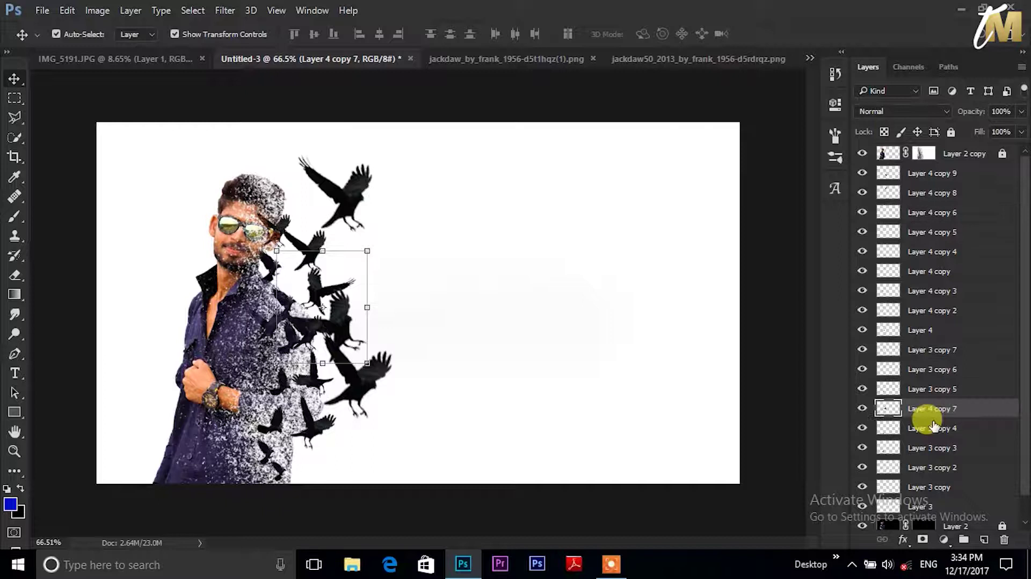
drag(338, 328, 345, 323)
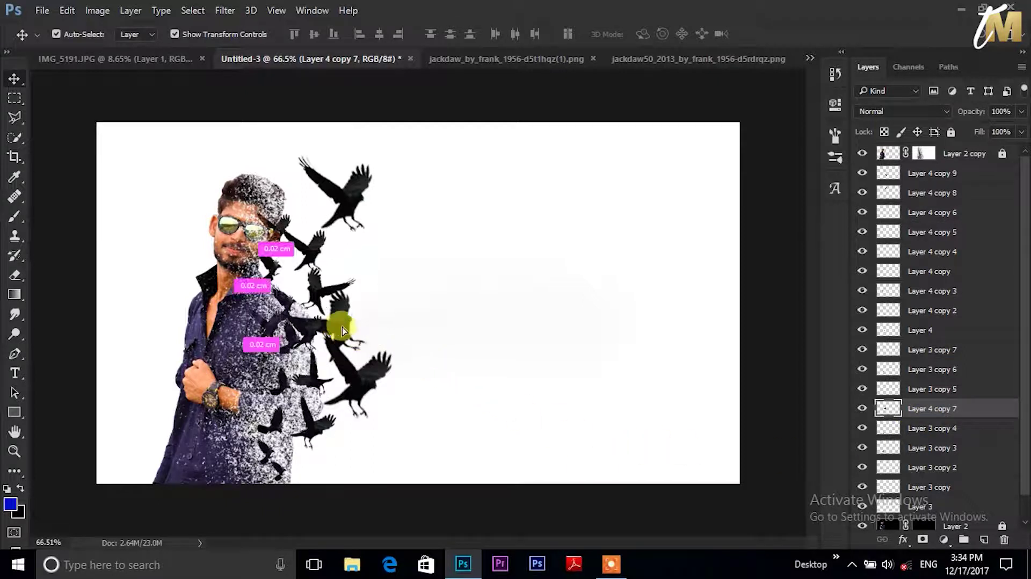
click(681, 60)
click(432, 59)
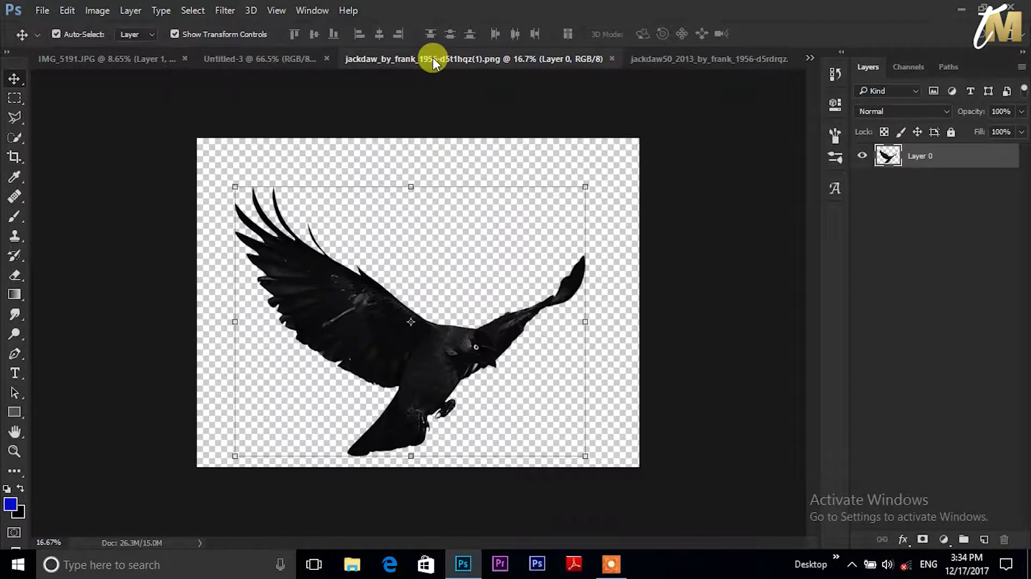
Bring the flying jackdaw into Untitled-3 as a new layer and close its image
drag(433, 59, 562, 119)
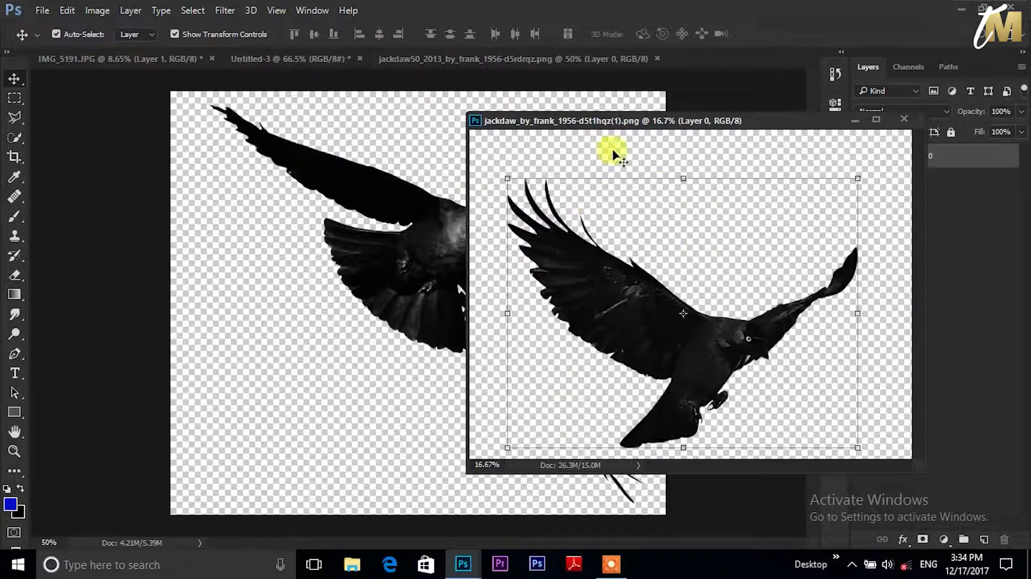
click(284, 58)
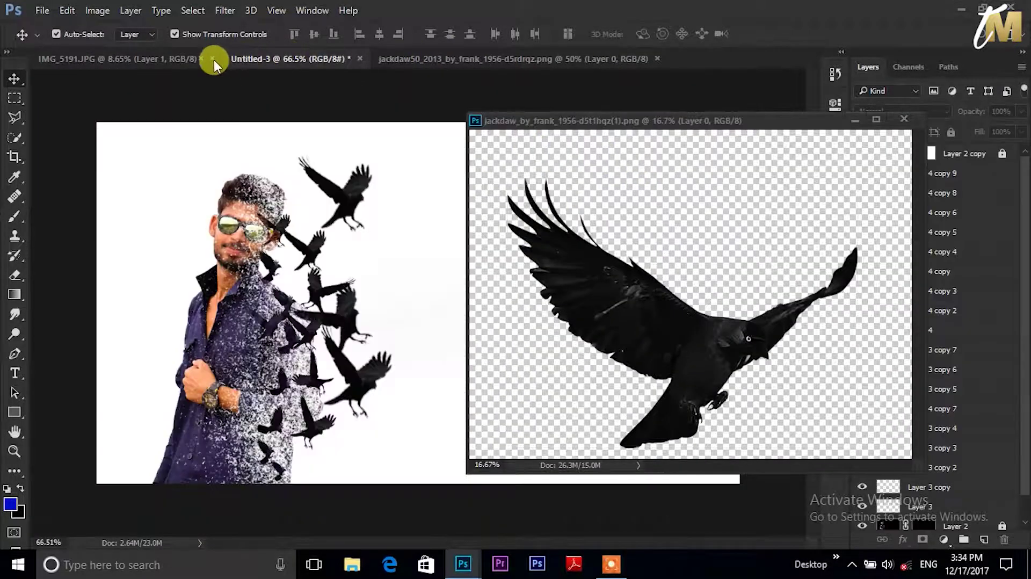
drag(677, 332, 411, 318)
drag(683, 333, 368, 276)
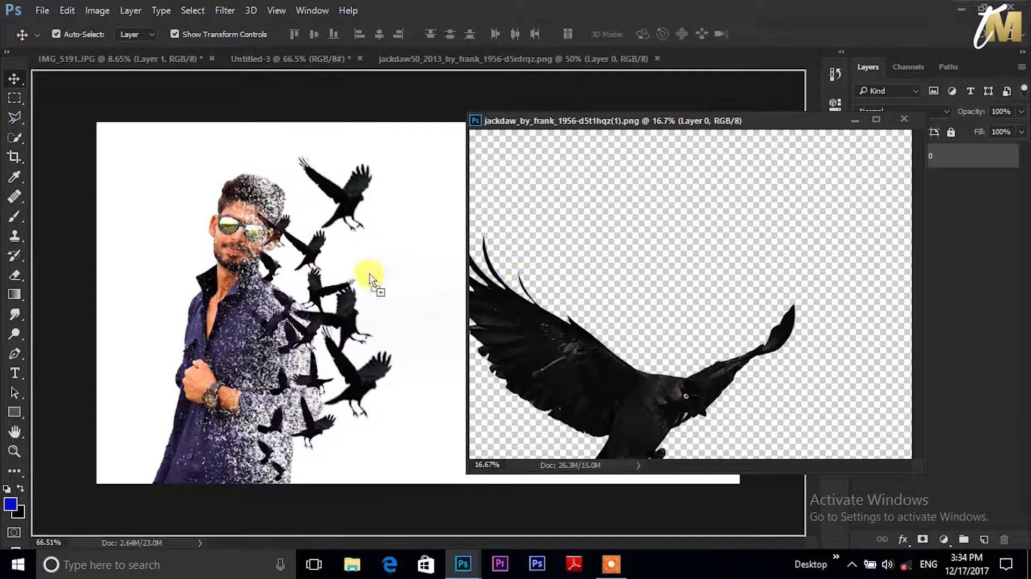
click(914, 118)
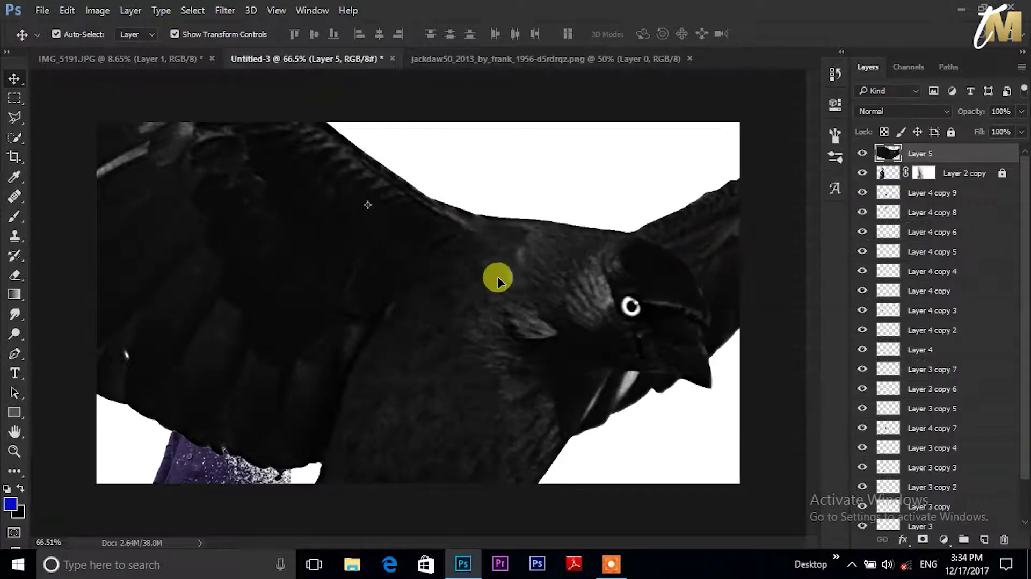
Scale the jackdaw to about 9.65% and place it right of the flock
key(ctrl+minus)
key(ctrl+t)
key(ctrl+0)
drag(508, 194, 425, 301)
key(ctrl+0)
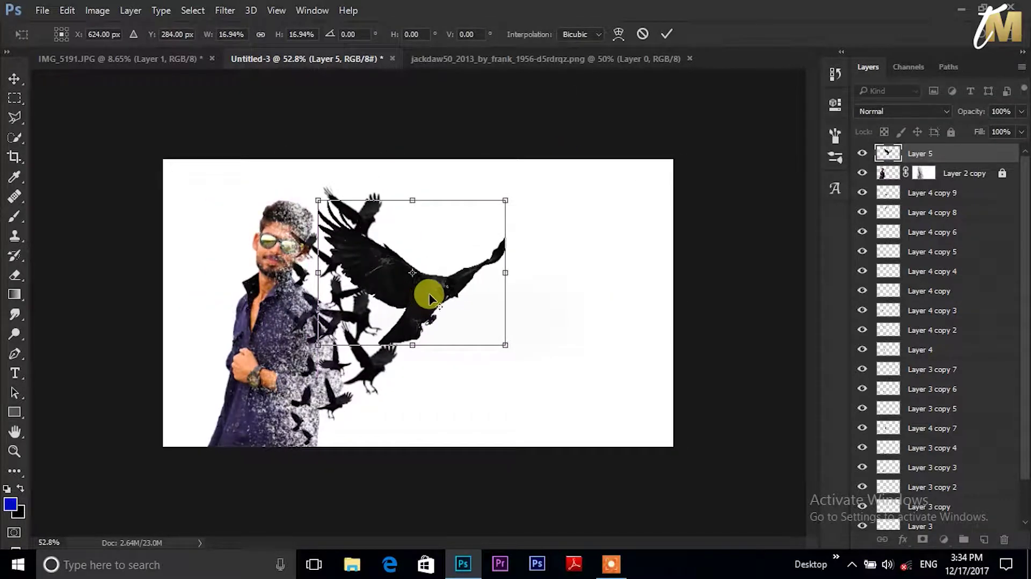
drag(504, 201, 465, 231)
drag(426, 292, 430, 290)
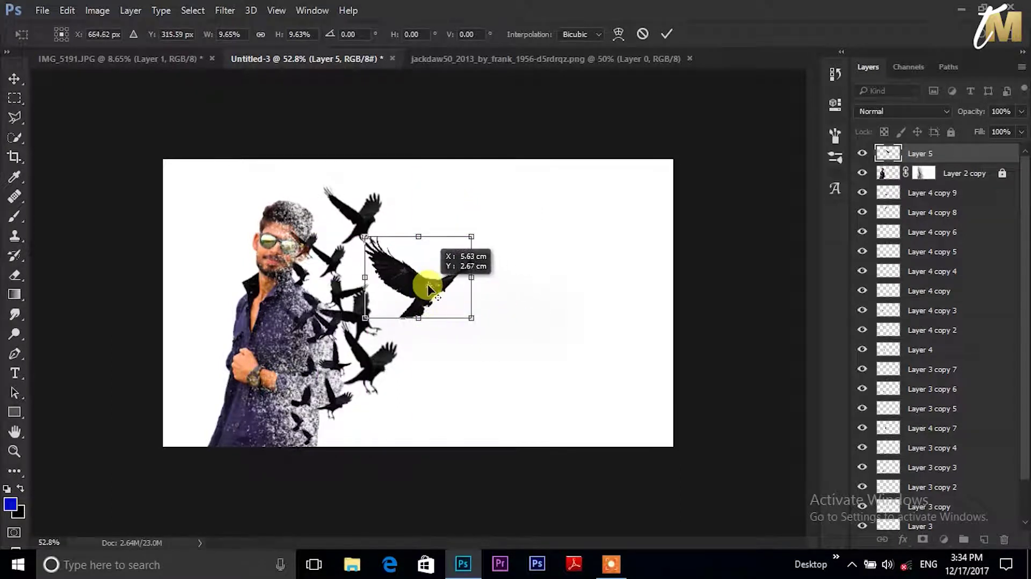
drag(429, 290, 436, 295)
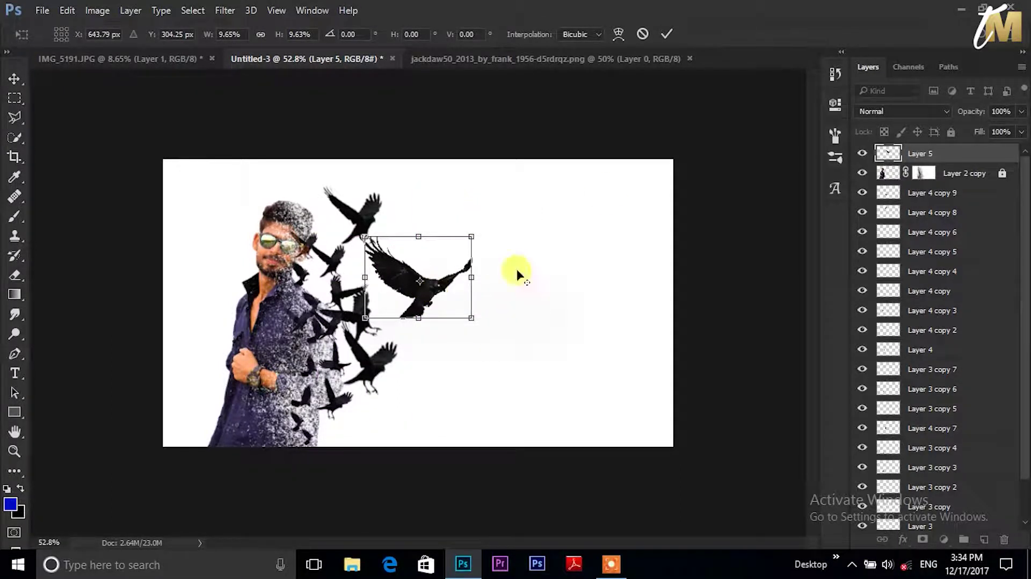
key(alt+space)
key(Escape)
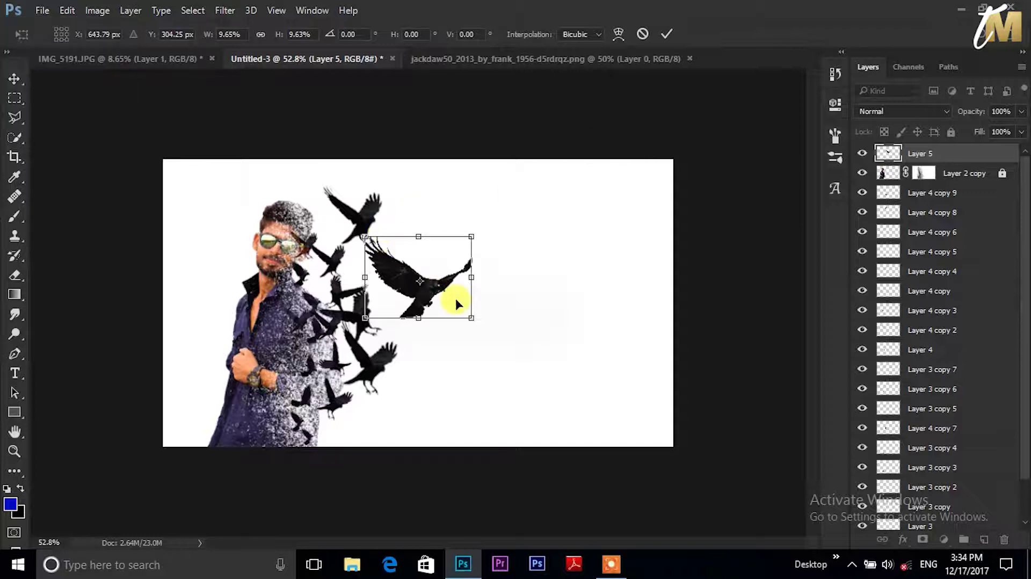
click(666, 34)
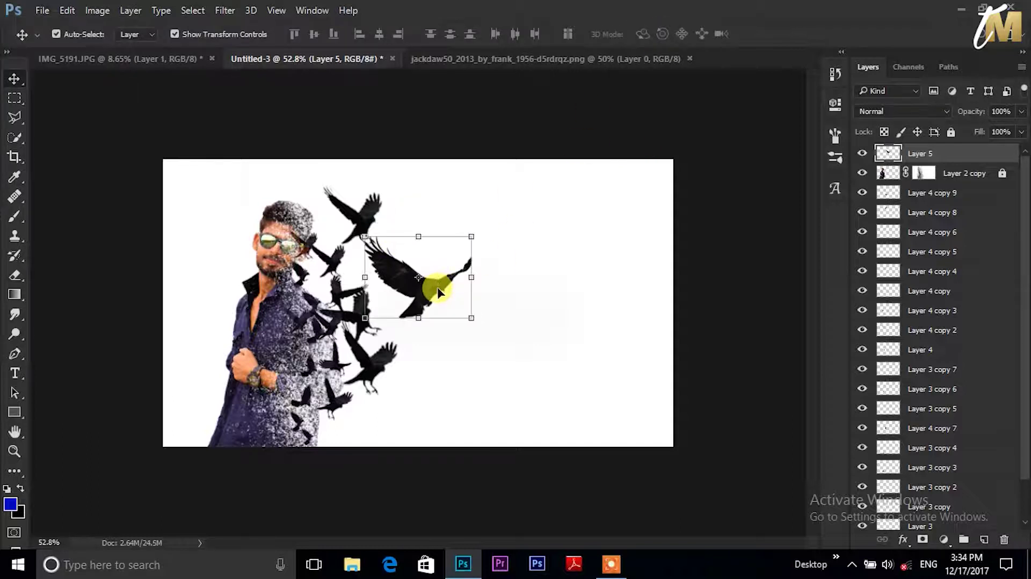
Add jackdaw copies to the right; shrink the original to 86%, rotate 16° and flip it vertically
mouse_move(437, 292)
mouse_down()
mouse_move(445, 387)
mouse_move(542, 337)
mouse_up()
drag(541, 263, 612, 279)
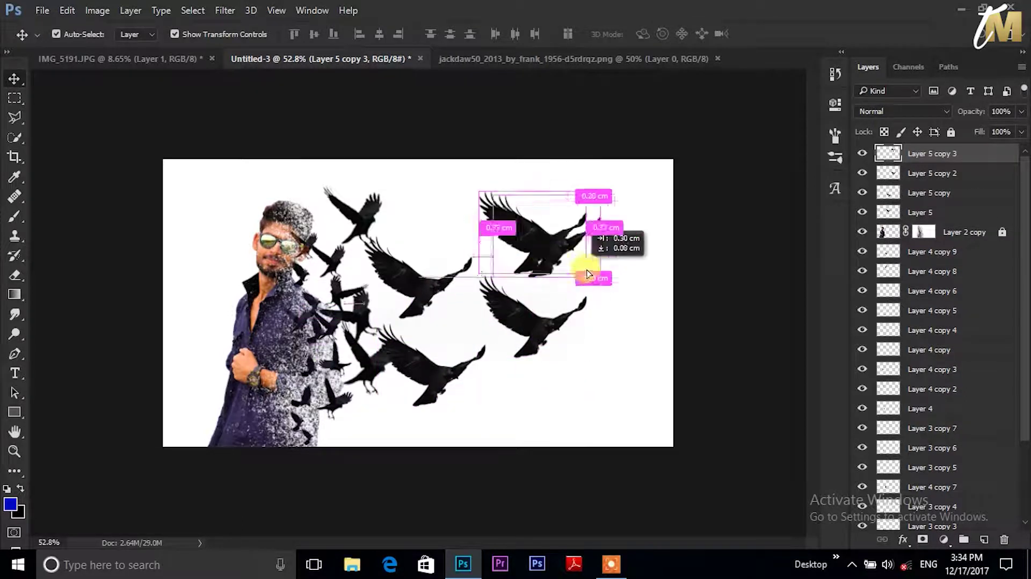
click(427, 288)
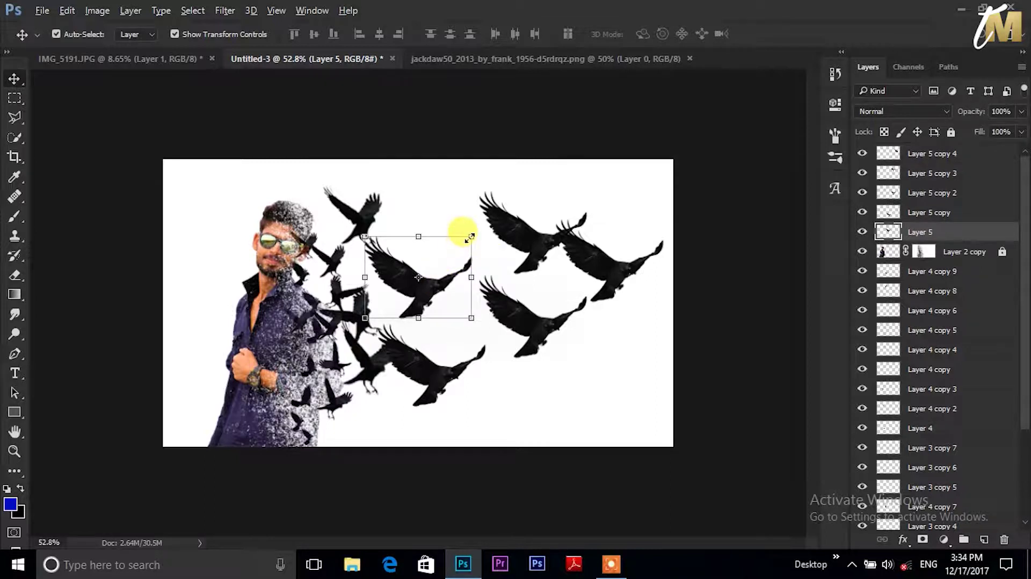
drag(471, 237, 464, 242)
drag(472, 322, 472, 299)
mouse_move(404, 288)
mouse_down()
mouse_move(424, 293)
mouse_move(411, 297)
mouse_up()
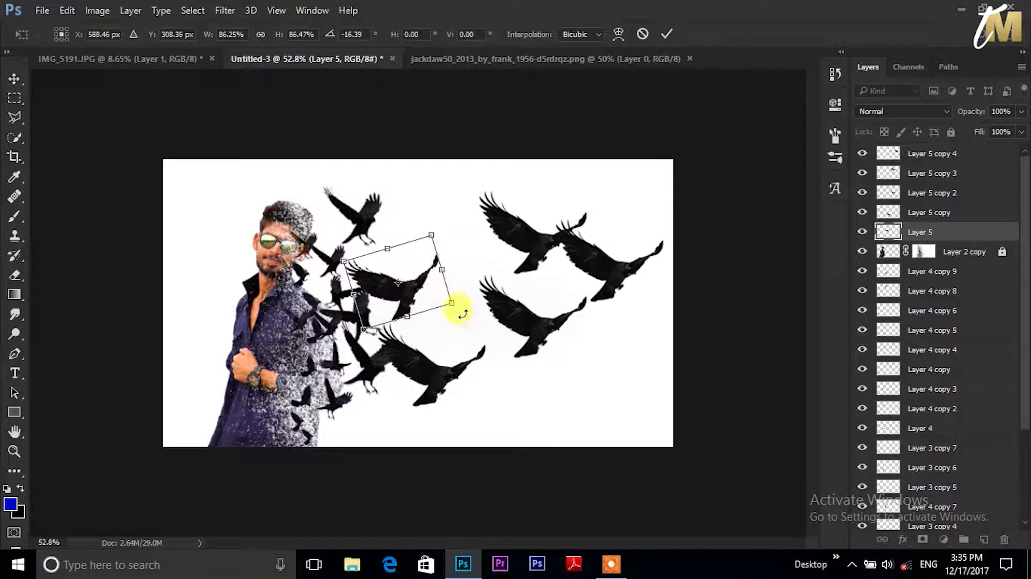
right_click(430, 290)
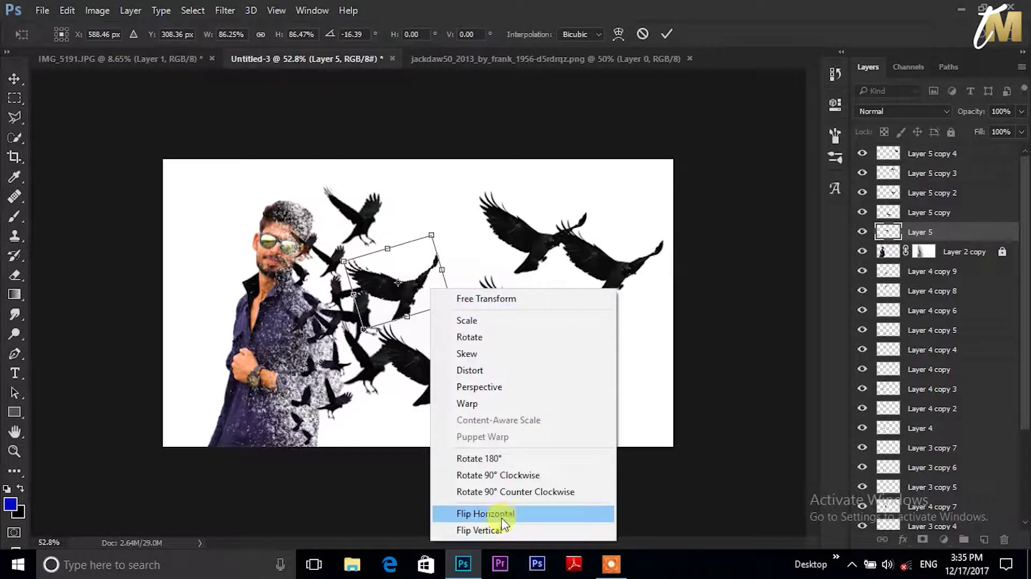
click(486, 530)
drag(408, 303, 401, 295)
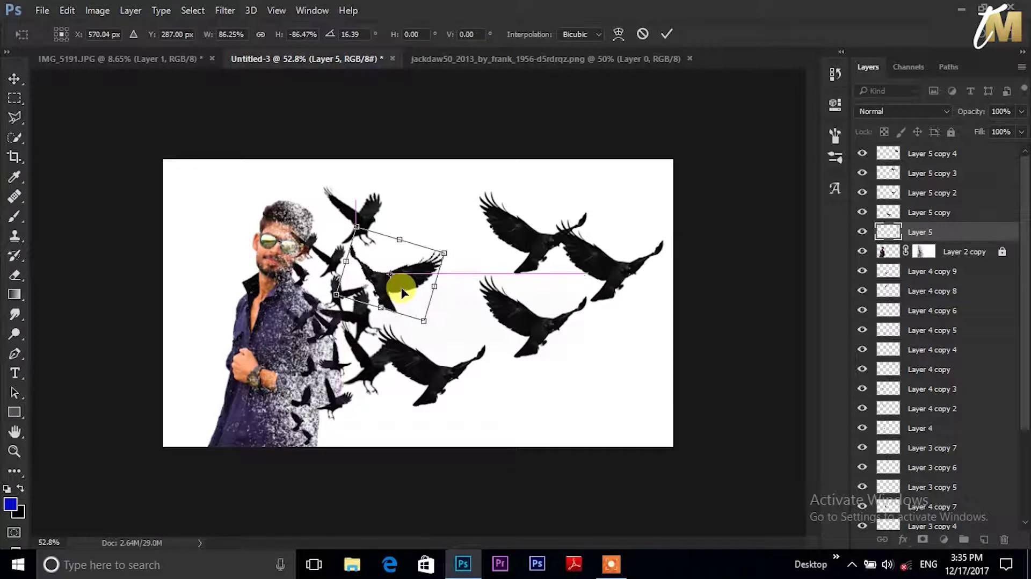
key(Return)
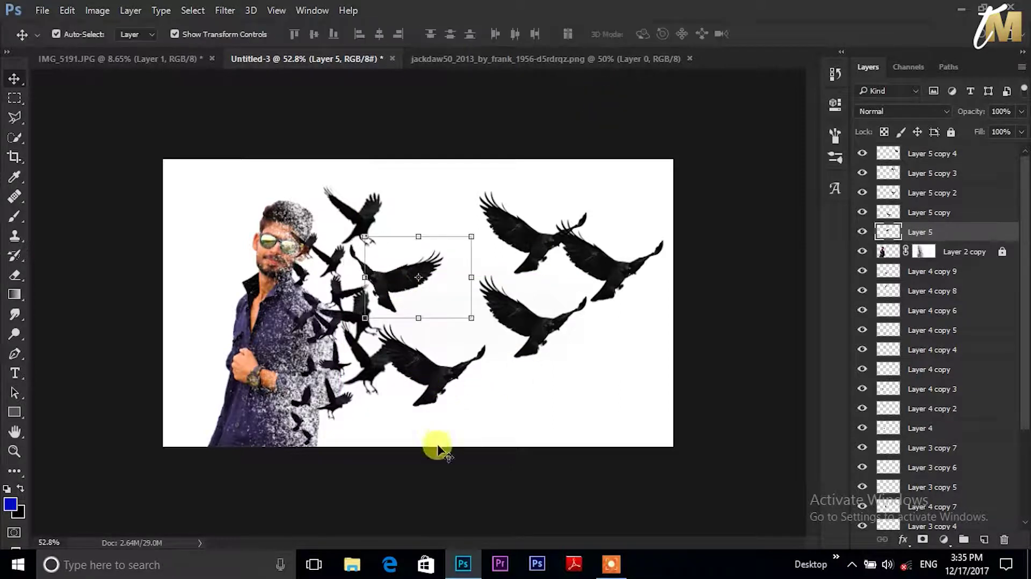
Shrink, tilt and reposition the lower jackdaw copy within the flock
click(440, 378)
mouse_move(450, 385)
mouse_down()
mouse_move(459, 384)
mouse_move(385, 414)
mouse_up()
key(ctrl+z)
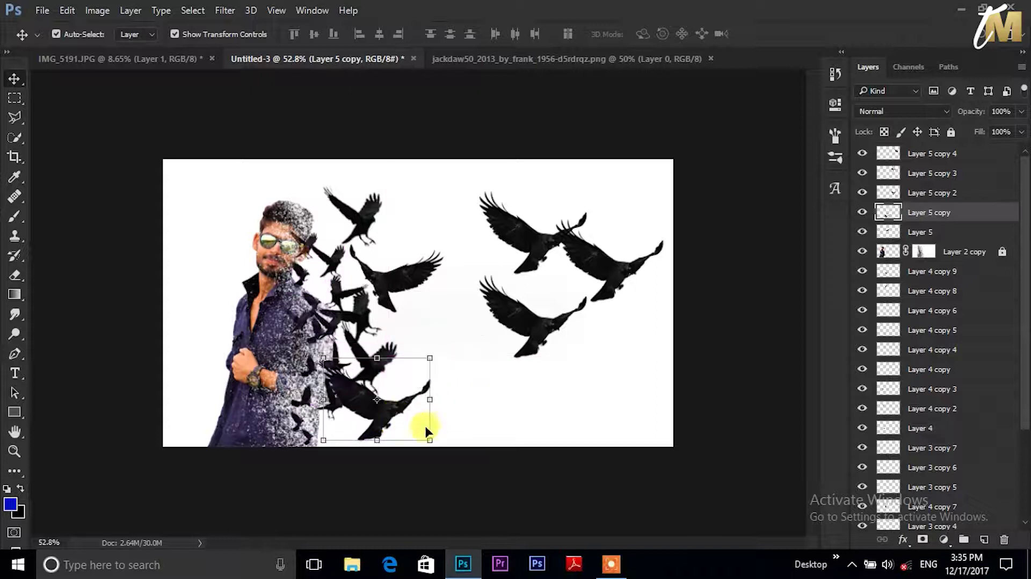
mouse_move(427, 441)
mouse_down()
mouse_move(395, 427)
mouse_move(407, 414)
mouse_up()
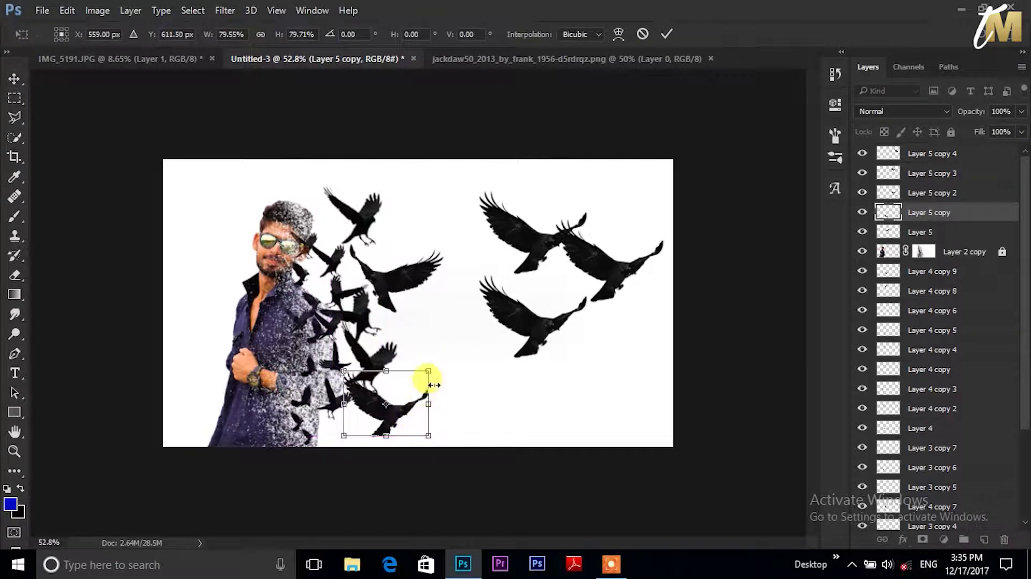
mouse_move(437, 358)
mouse_down()
mouse_move(410, 325)
mouse_move(389, 323)
mouse_up()
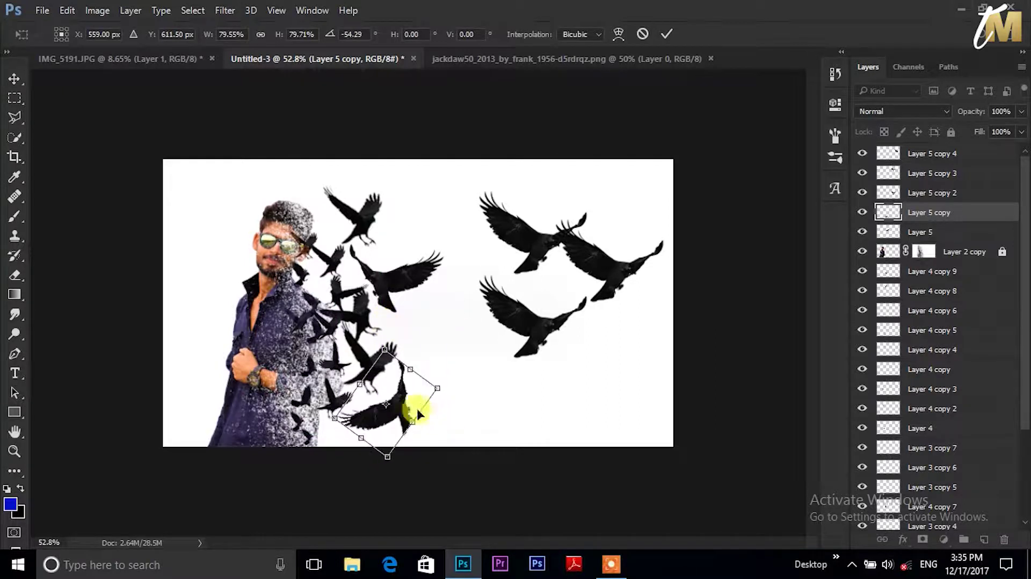
drag(398, 401, 377, 417)
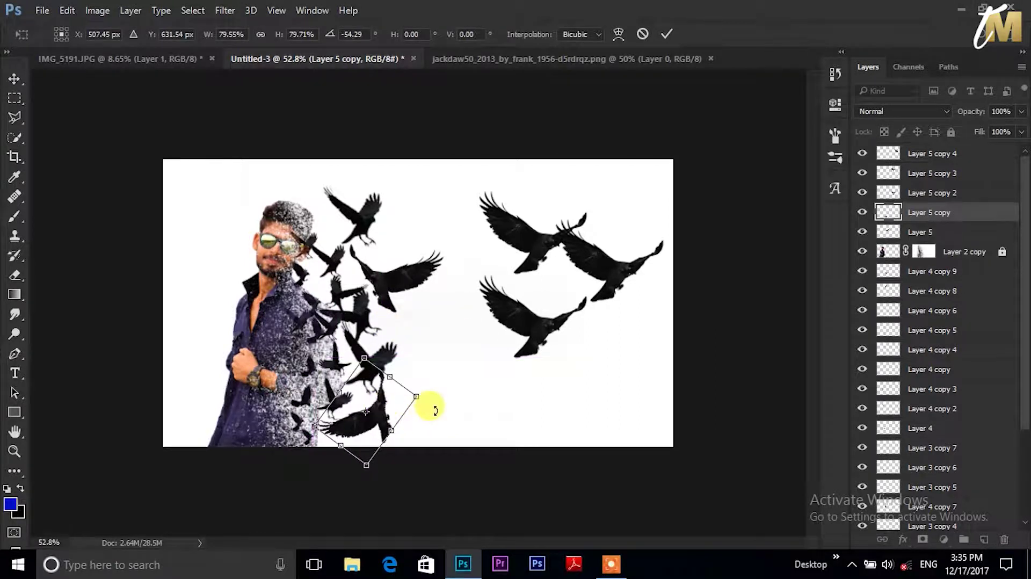
key(Return)
mouse_move(534, 323)
mouse_down()
mouse_move(437, 344)
mouse_move(460, 345)
mouse_move(452, 308)
mouse_move(466, 290)
mouse_move(449, 258)
mouse_up()
click(667, 34)
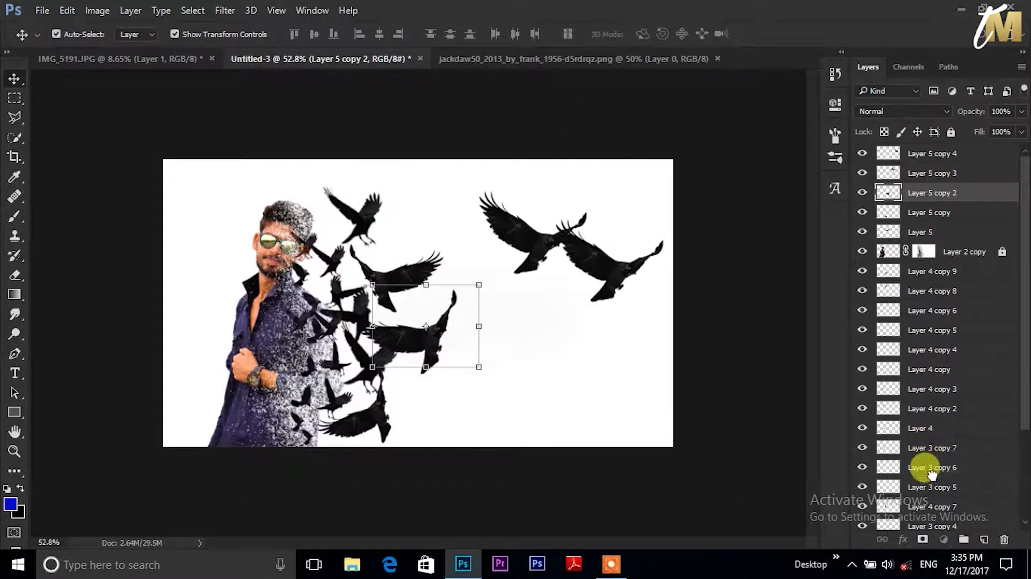
Move Layer 5 copy 2 below Layer 3 copy 6; place another bird at 84%, tilted 15°
drag(932, 473, 932, 468)
drag(433, 337, 429, 322)
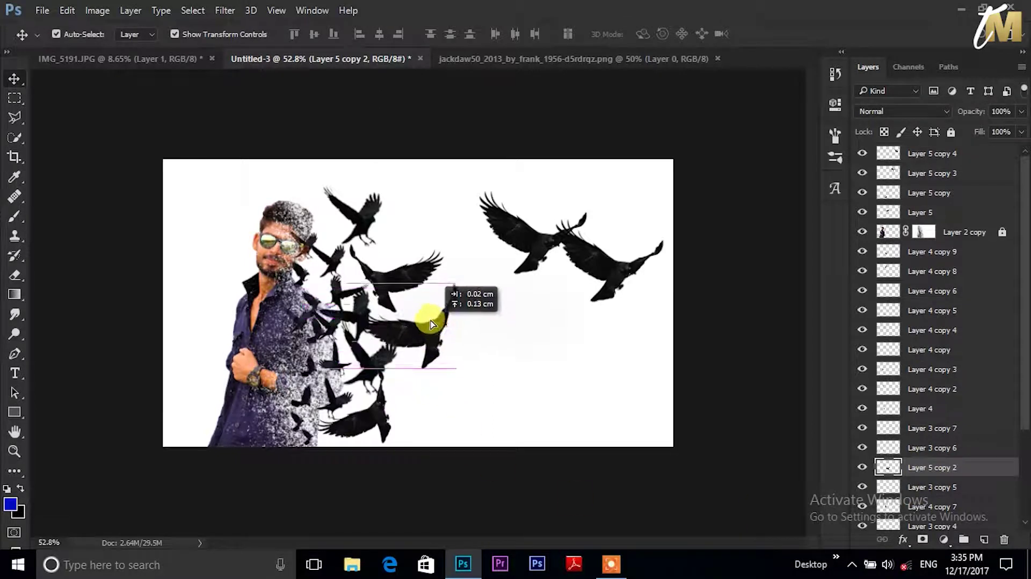
drag(543, 237, 463, 265)
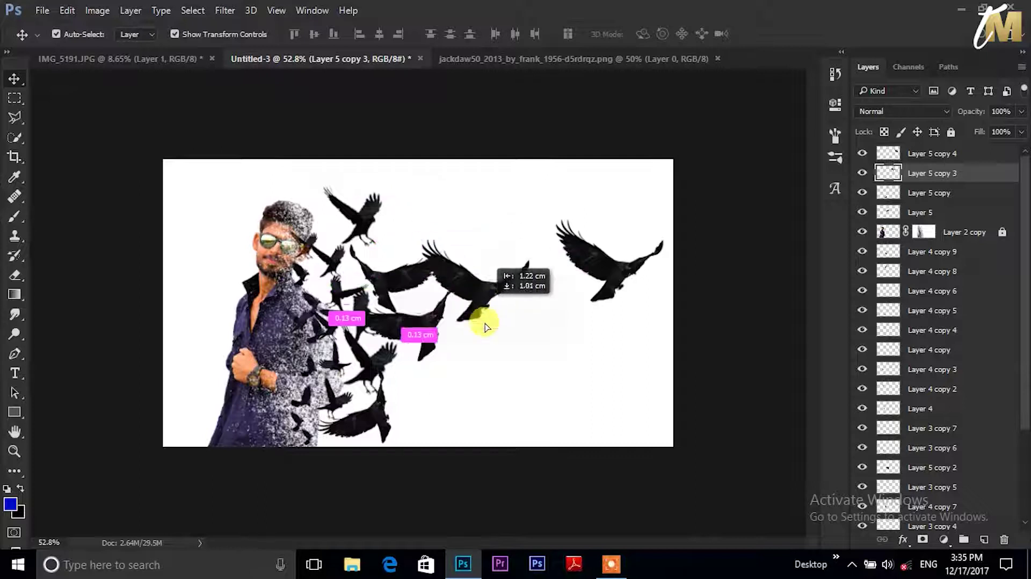
drag(463, 265, 482, 365)
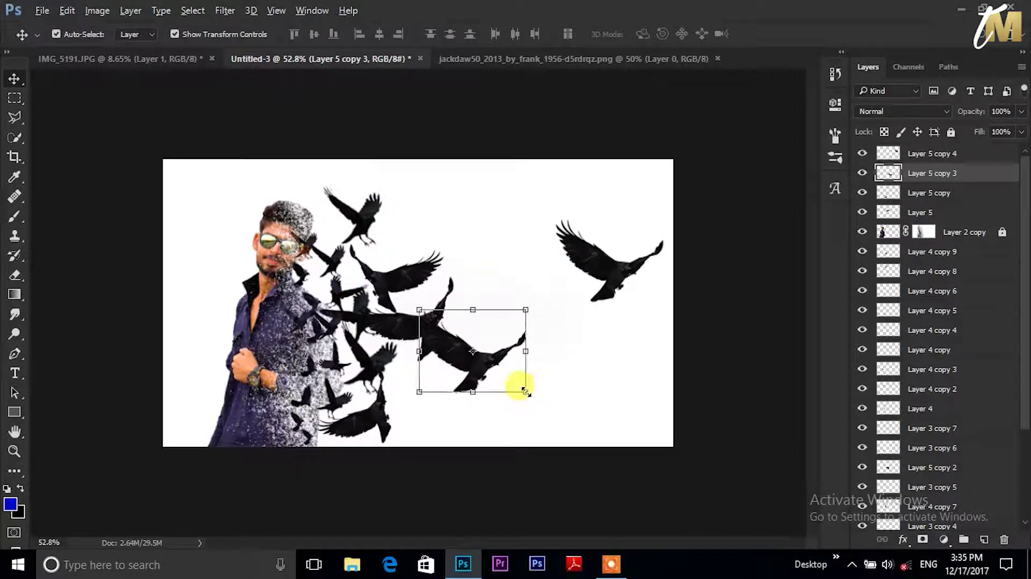
drag(525, 391, 502, 368)
mouse_move(525, 403)
mouse_down()
mouse_move(490, 364)
mouse_move(447, 396)
mouse_up()
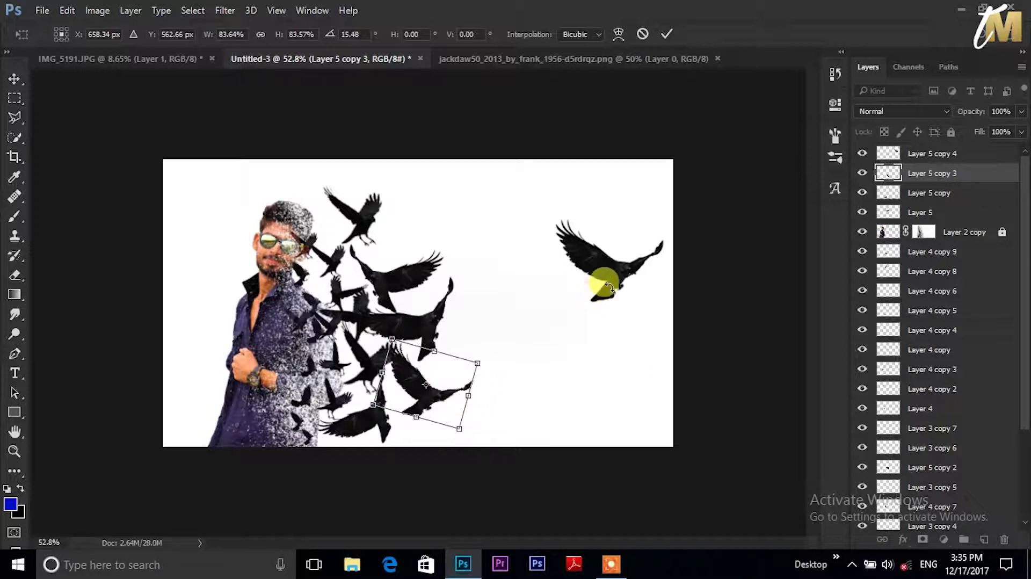
key(Return)
Move the right-hand bird left toward the flock and tilt it counterclockwise
click(605, 260)
key(ctrl+t)
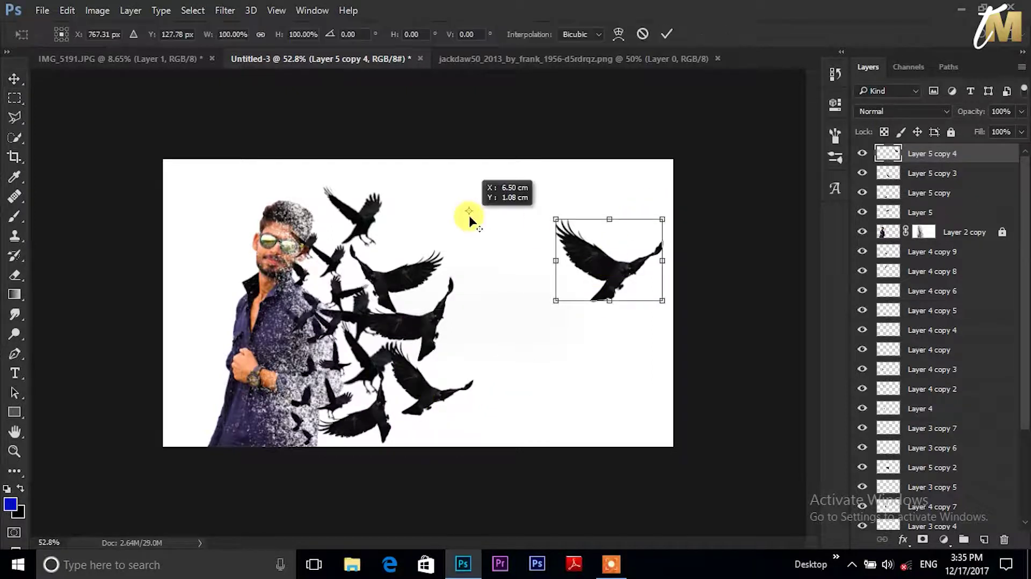
drag(619, 290, 479, 263)
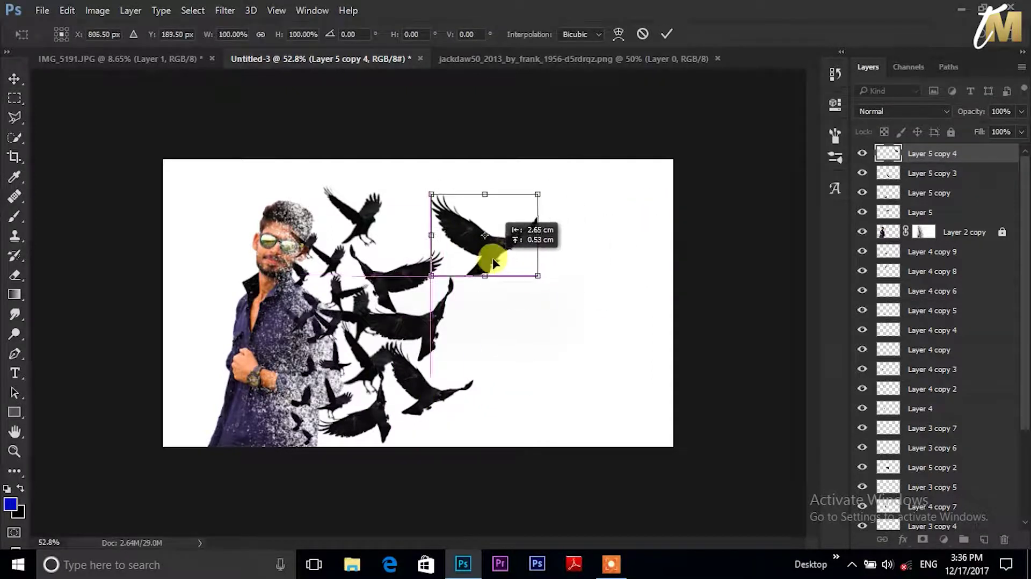
mouse_move(543, 266)
mouse_down()
mouse_move(539, 214)
mouse_move(472, 214)
mouse_move(594, 241)
mouse_move(633, 220)
mouse_up()
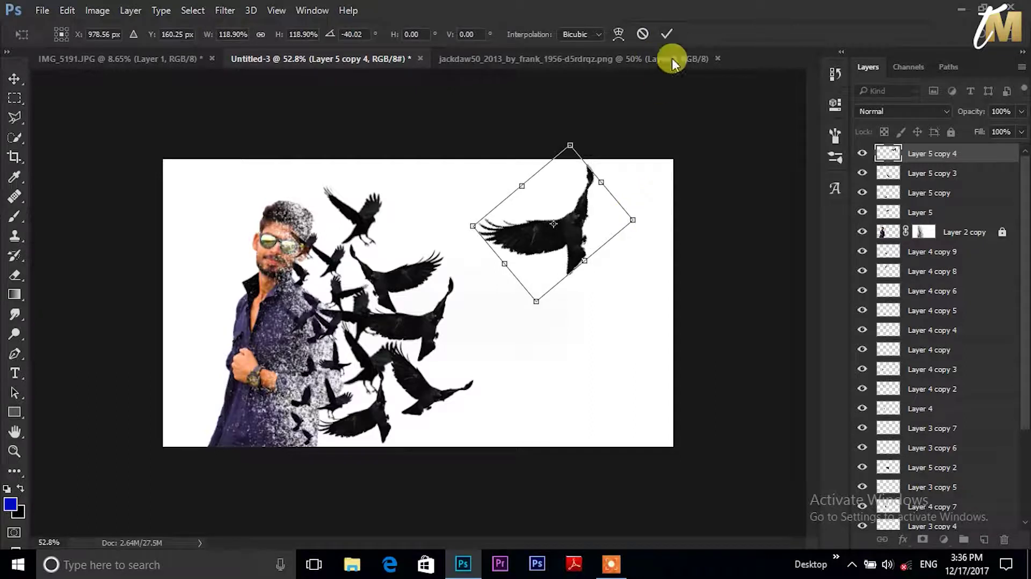
click(666, 33)
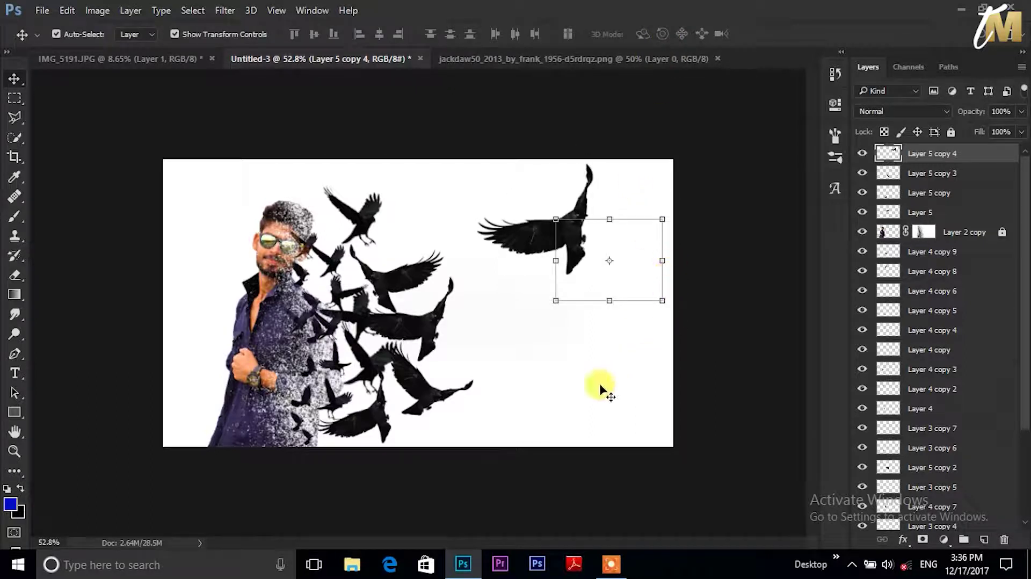
click(548, 58)
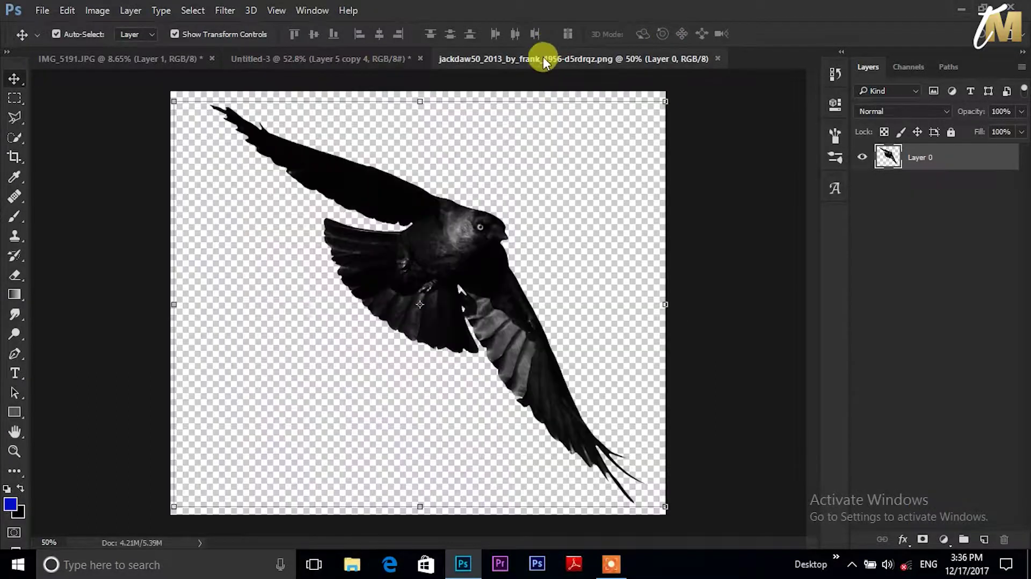
Bring the jackdaw into Untitled-3 as Layer 6 and shrink it right of the flock
drag(543, 56, 691, 131)
drag(857, 336, 391, 301)
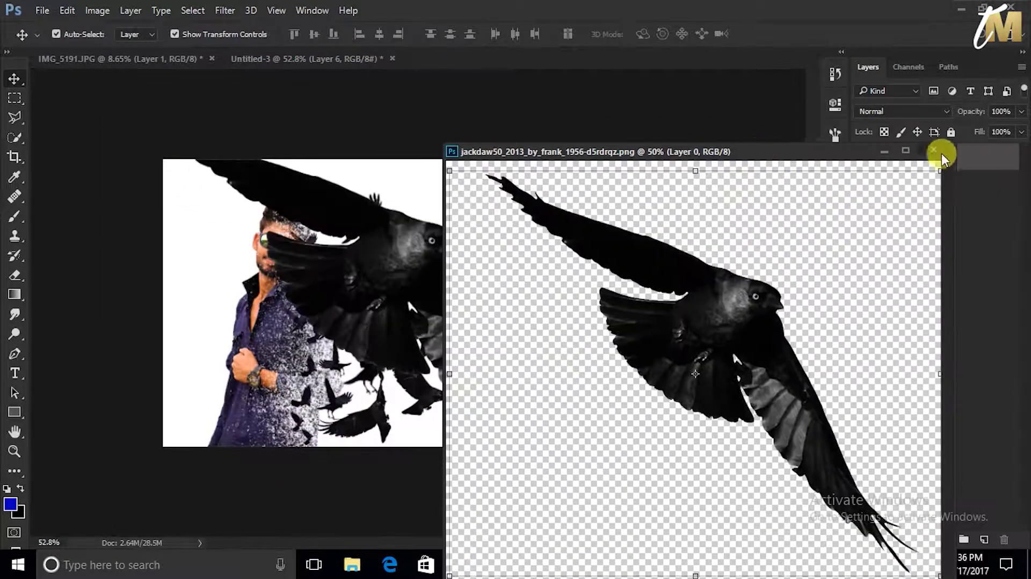
click(942, 154)
key(ctrl+minus)
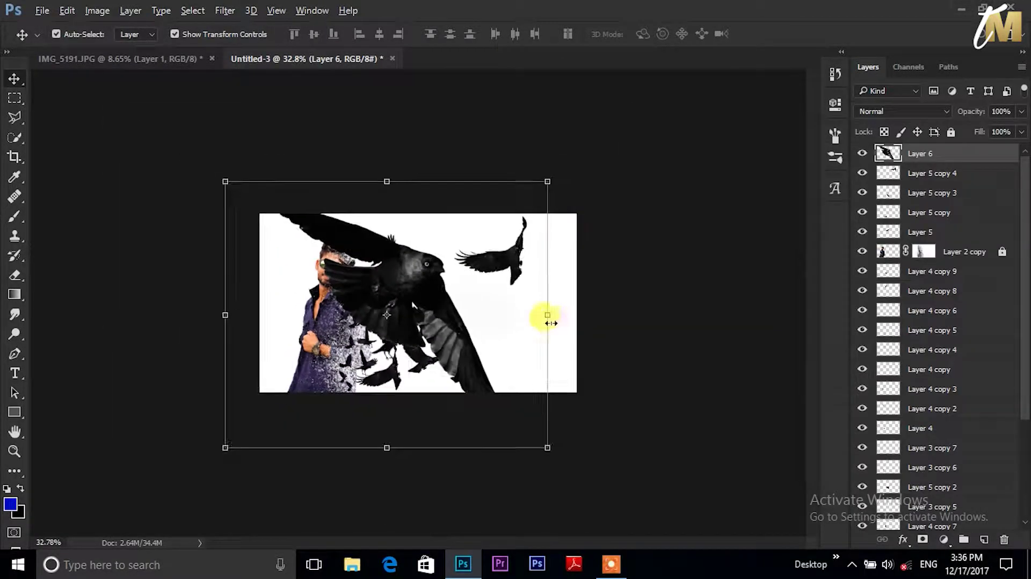
drag(548, 179, 426, 217)
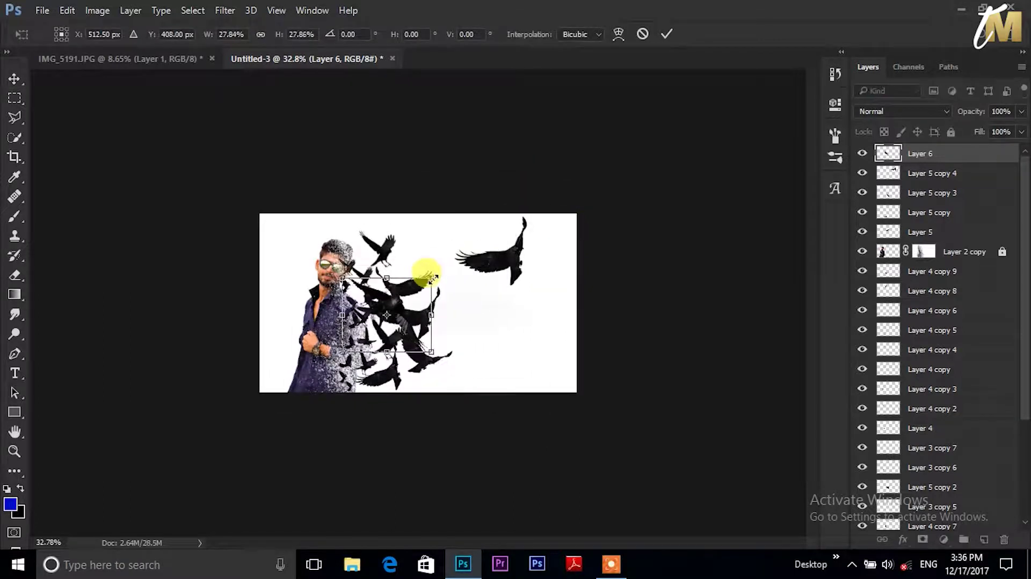
scroll(391, 330, up, 3)
drag(391, 331, 540, 301)
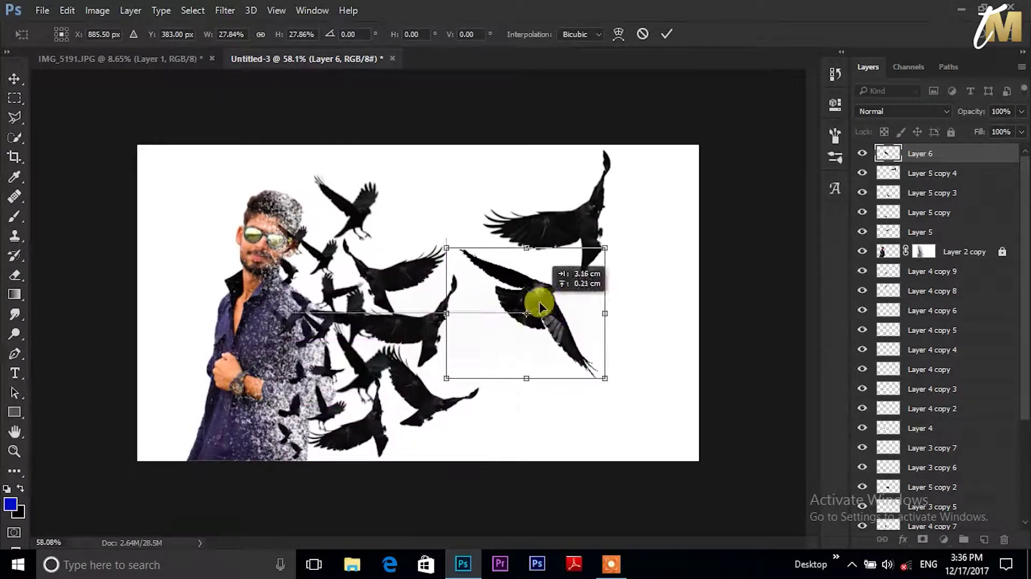
Scale the jackdaw to about 20%, rotate it -30° atop the flock, and drag a copy below
scroll(540, 301, up, 2)
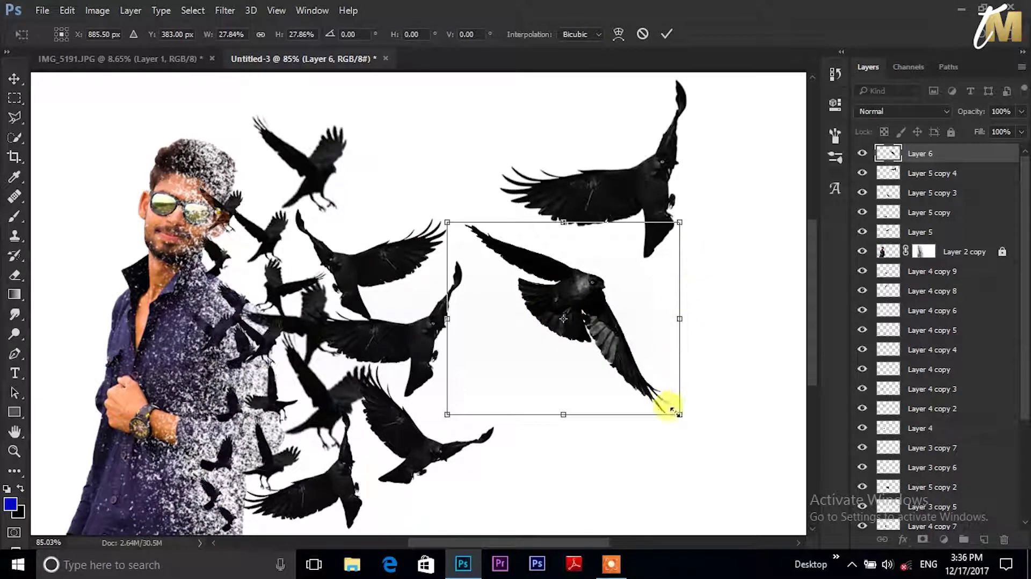
drag(678, 411, 650, 379)
drag(615, 323, 587, 327)
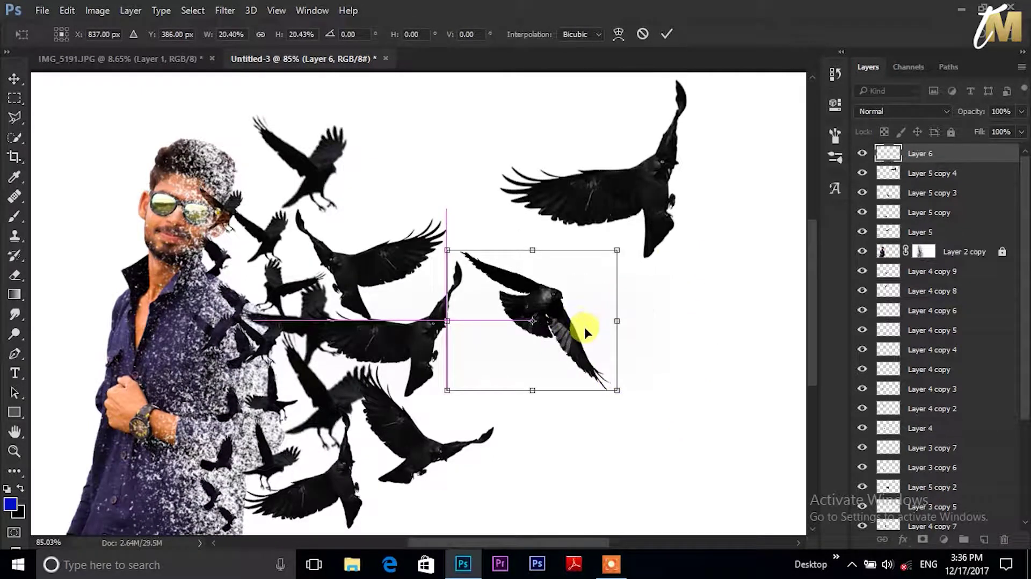
drag(641, 248, 594, 203)
drag(535, 277, 472, 165)
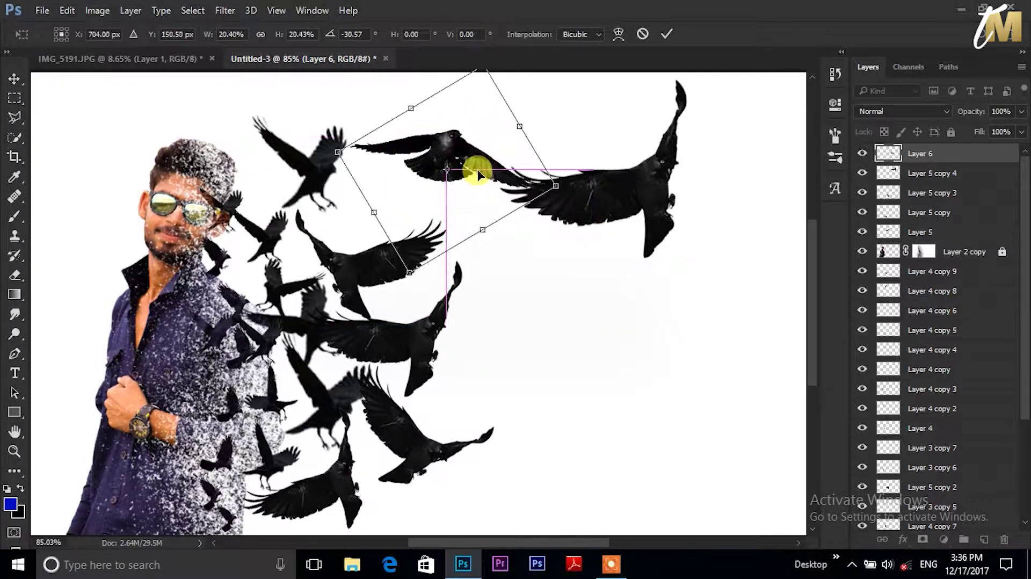
click(666, 34)
mouse_move(463, 172)
mouse_down()
mouse_move(531, 338)
mouse_move(550, 319)
mouse_up()
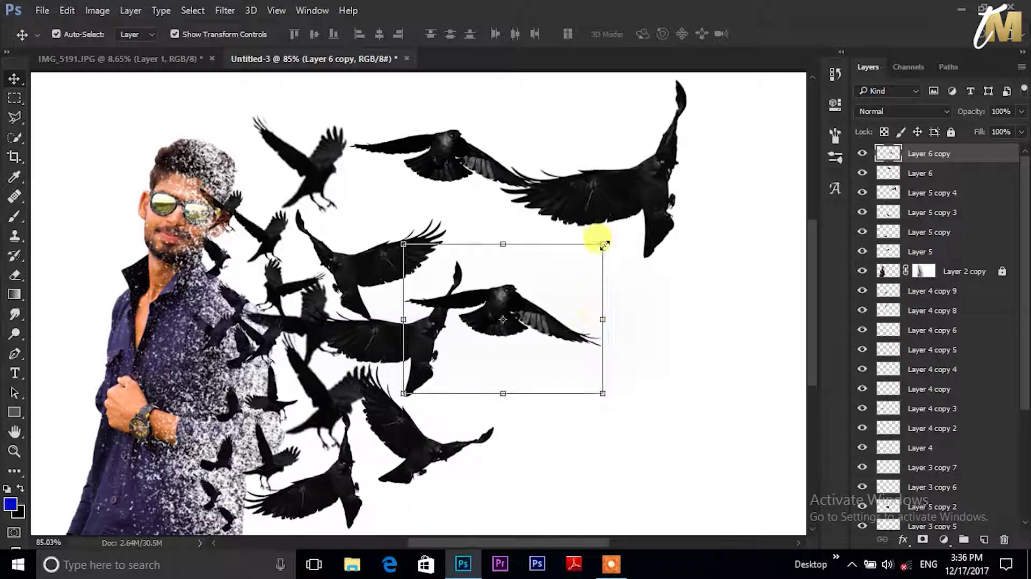
Shrink Layer 6 copy to about 59%, mirror it, and move it into the lower flock
drag(596, 237, 555, 269)
right_click(539, 285)
click(590, 512)
drag(515, 313, 310, 261)
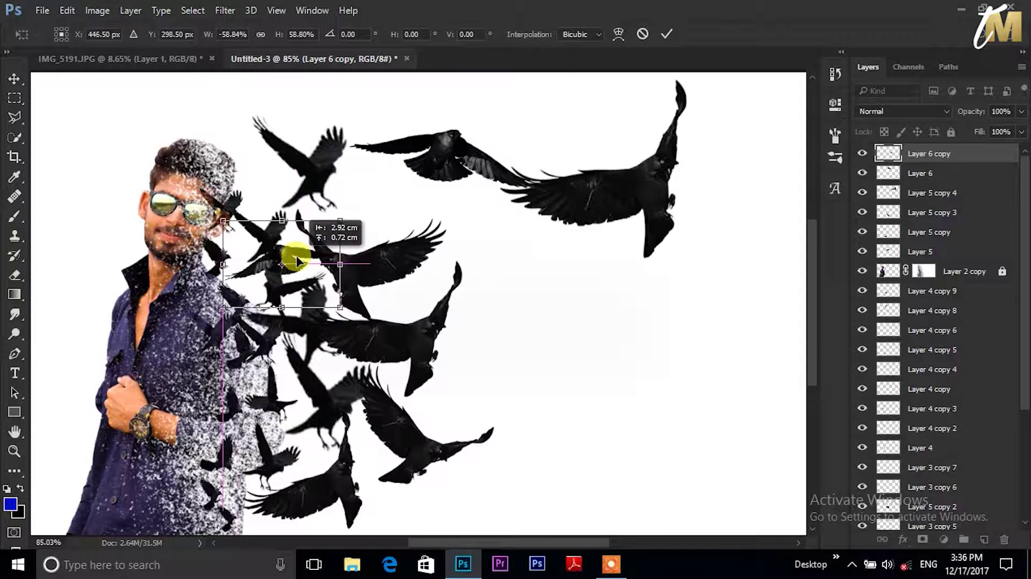
drag(325, 277, 484, 415)
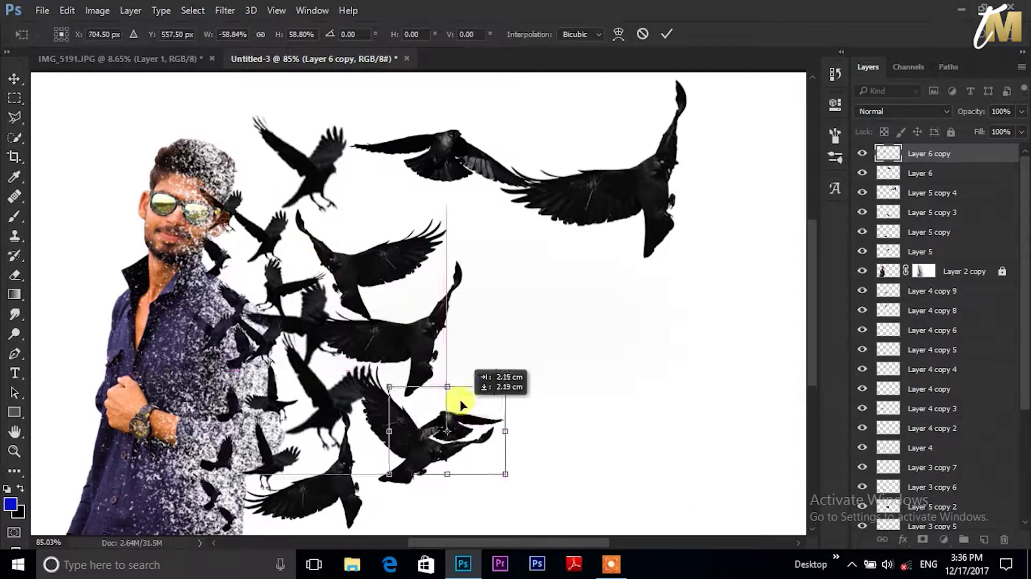
click(668, 34)
scroll(593, 182, down, 5)
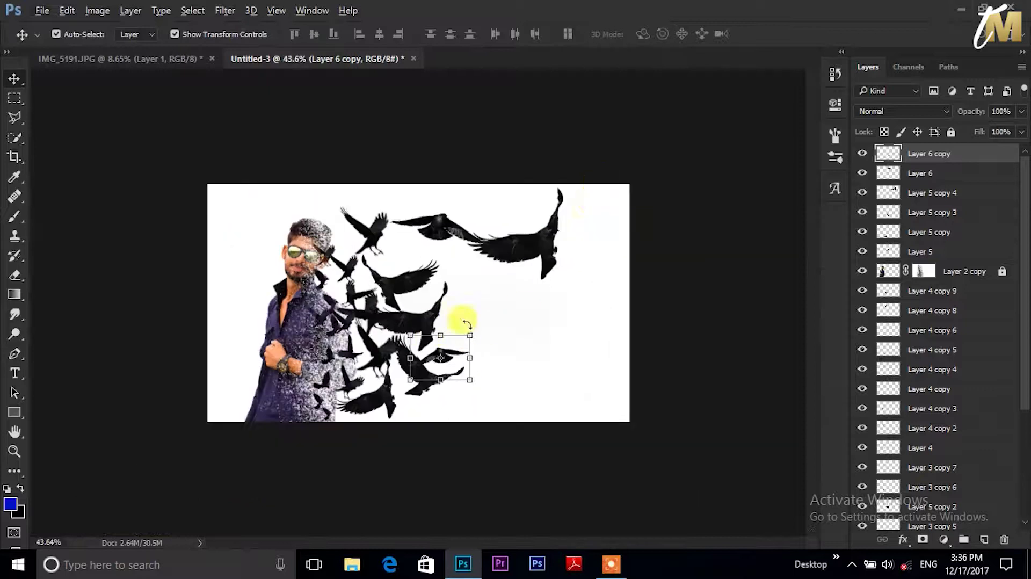
Add a mirrored jackdaw copy rotated 20° into the flock, then copy the upper-right crow down-left
mouse_move(449, 363)
mouse_down()
mouse_move(534, 326)
mouse_move(572, 354)
mouse_move(524, 303)
mouse_move(510, 309)
mouse_up()
right_click(509, 308)
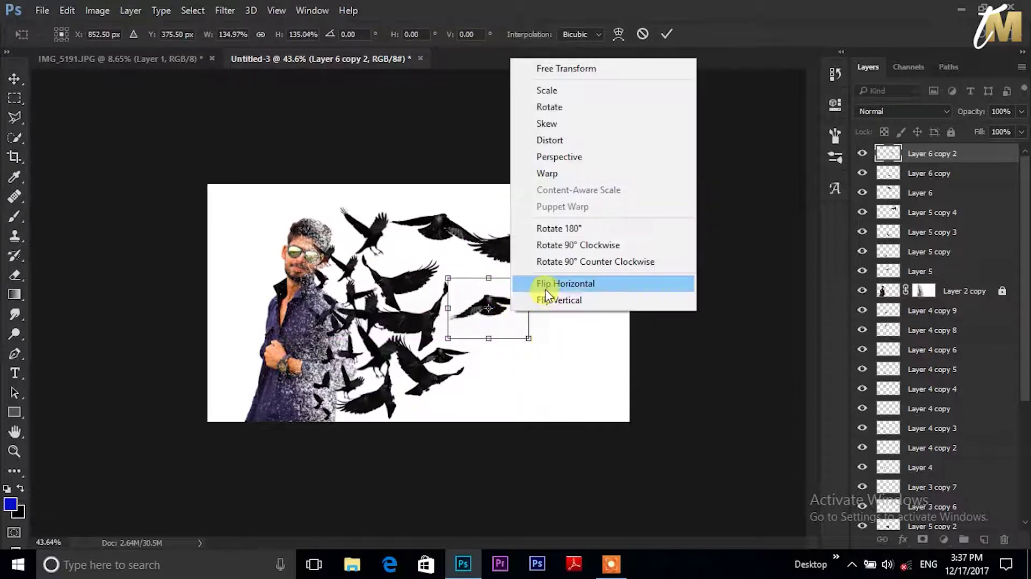
click(546, 284)
drag(511, 308, 513, 325)
drag(526, 374, 507, 383)
mouse_move(490, 334)
mouse_down()
mouse_move(484, 391)
mouse_move(472, 388)
mouse_up()
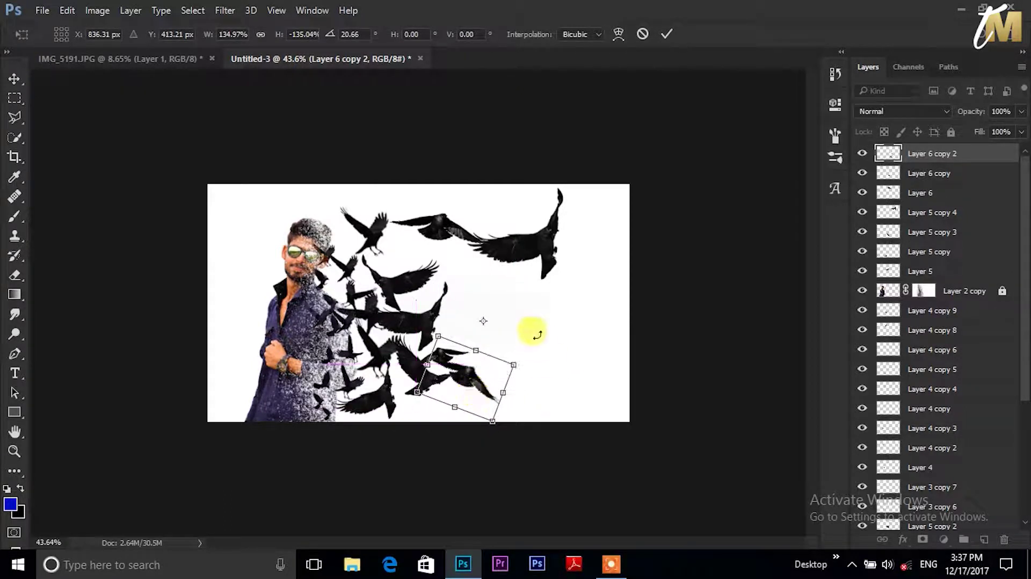
click(669, 40)
click(545, 248)
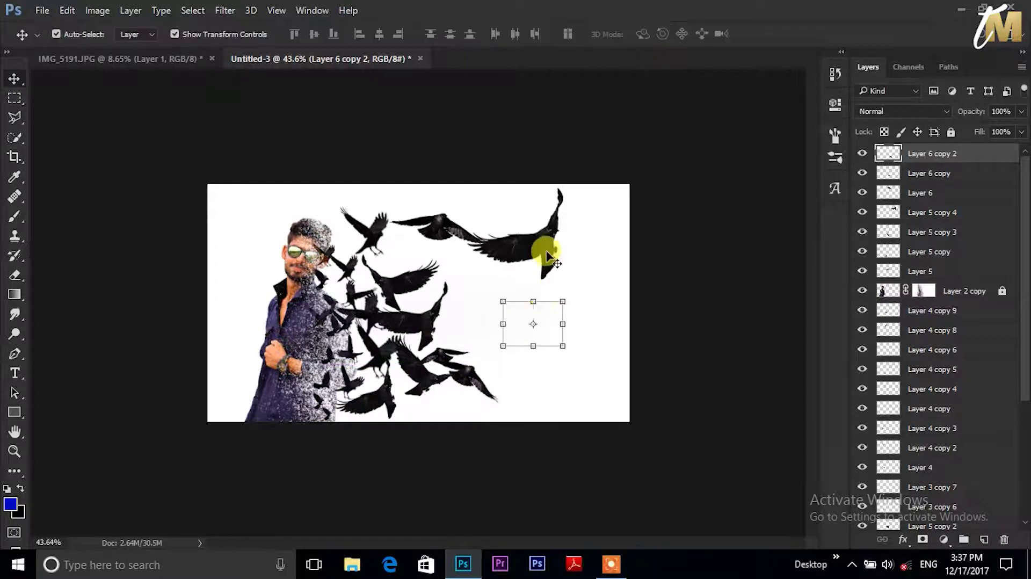
mouse_move(547, 249)
mouse_down()
mouse_move(490, 288)
mouse_move(497, 312)
mouse_move(461, 275)
mouse_up()
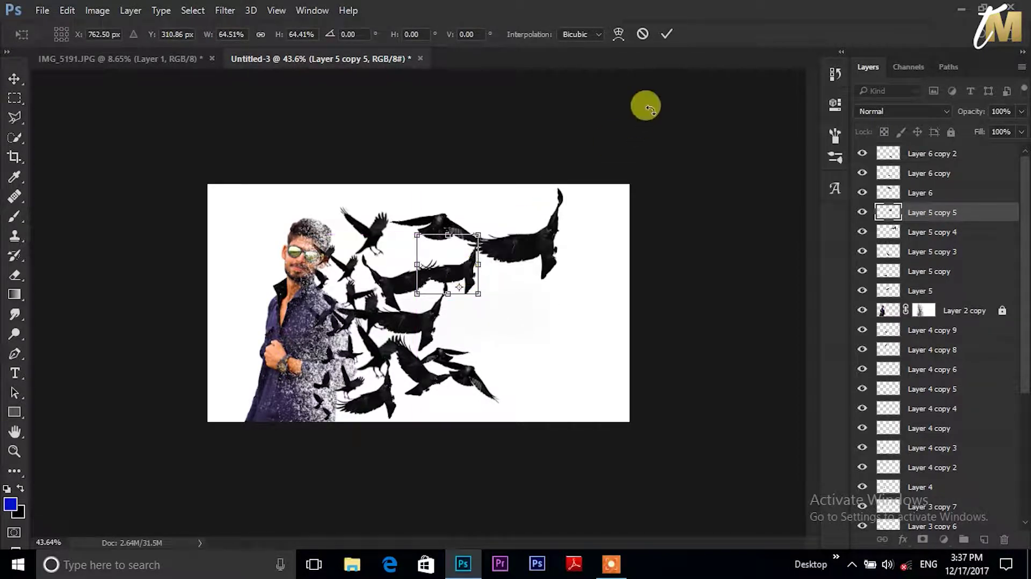
Duplicate the top-right crow and place the copy lower right of the flock
click(666, 33)
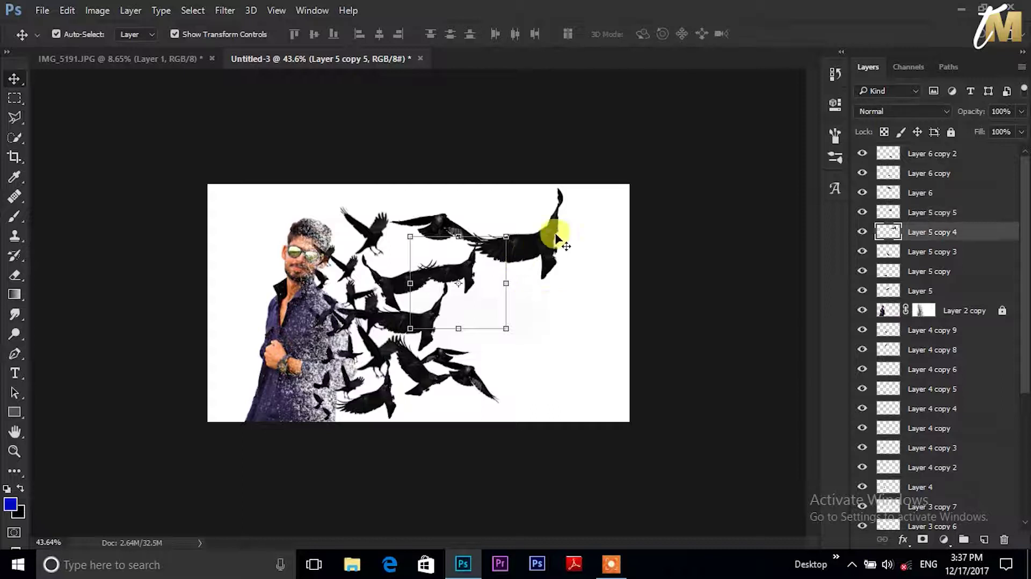
mouse_move(550, 234)
mouse_down()
mouse_move(541, 367)
mouse_move(515, 344)
mouse_up()
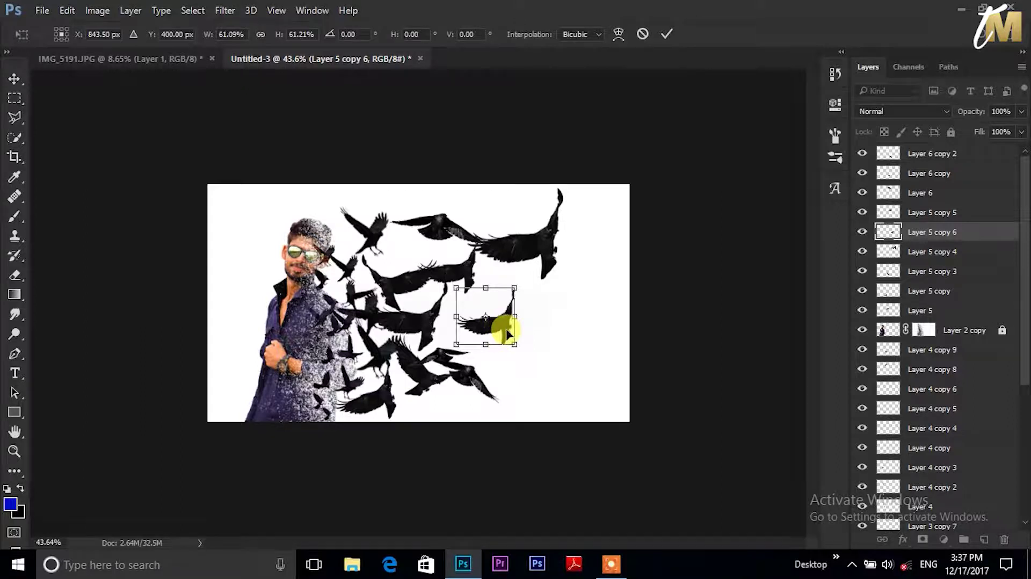
drag(507, 333, 494, 319)
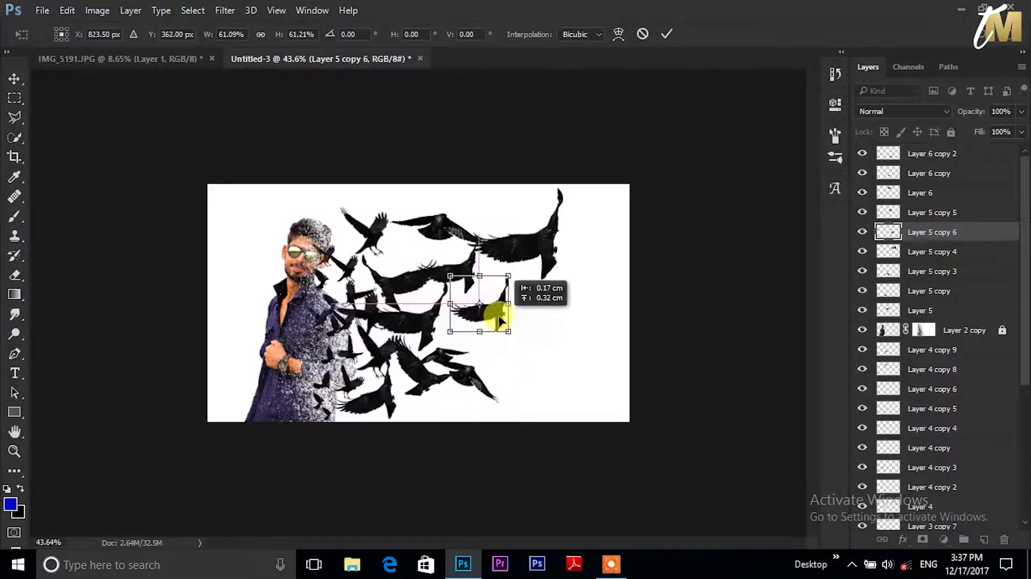
click(668, 38)
Duplicate the upper-right crow again and stretch the small copy taller and narrower
click(550, 262)
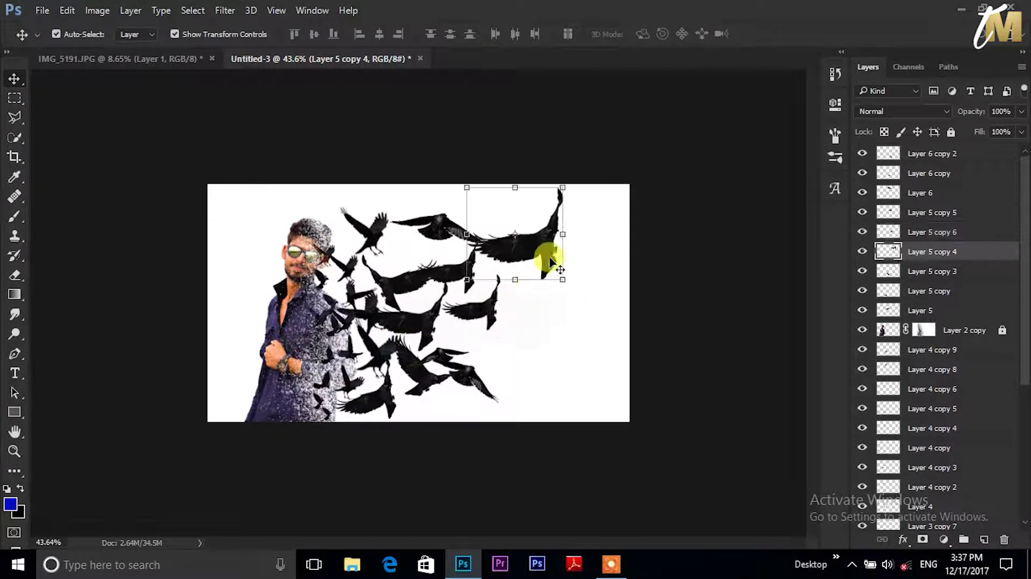
mouse_move(550, 258)
mouse_down()
mouse_move(543, 332)
mouse_move(526, 366)
mouse_move(519, 356)
mouse_up()
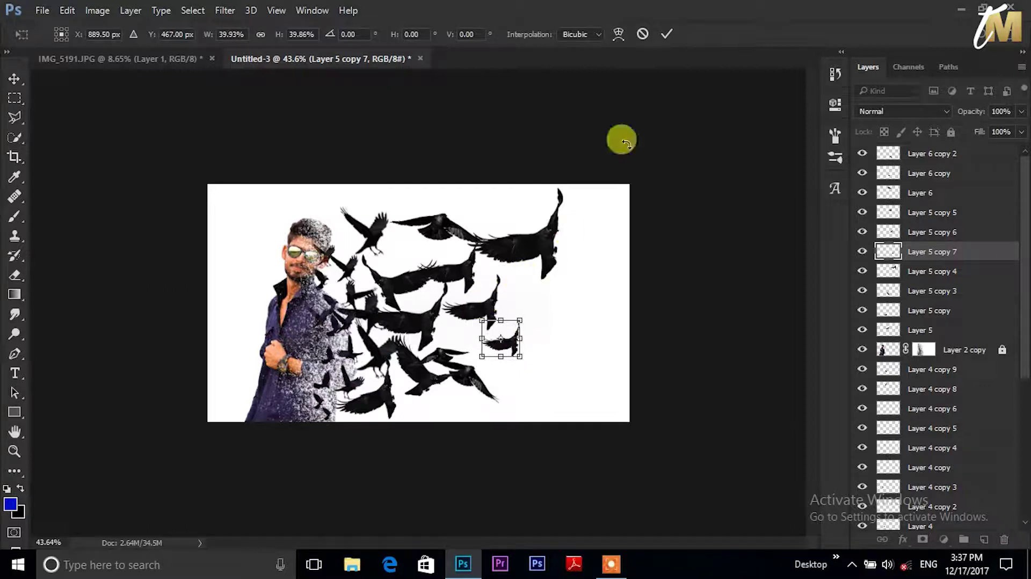
click(667, 34)
drag(468, 304, 497, 306)
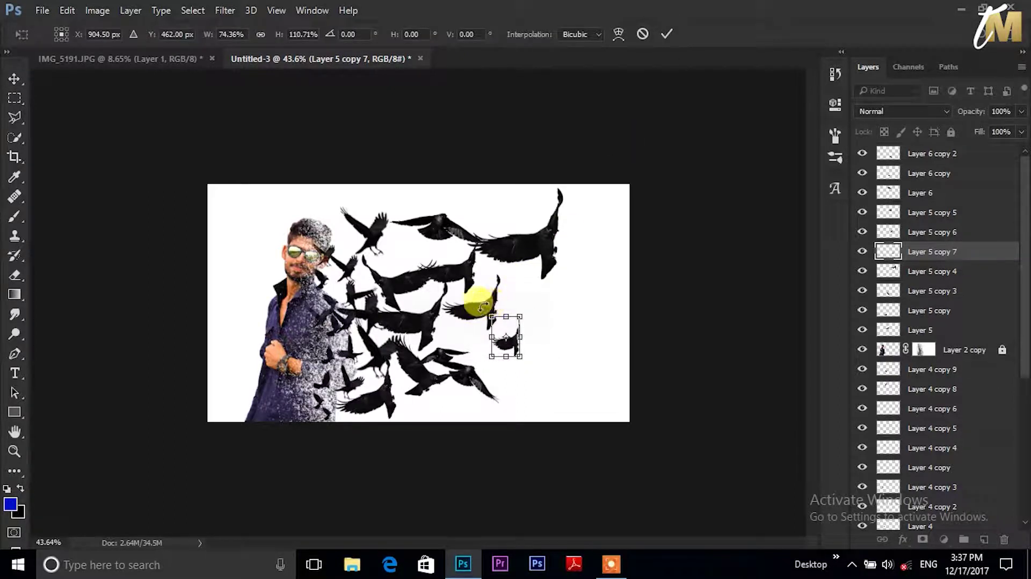
key(Return)
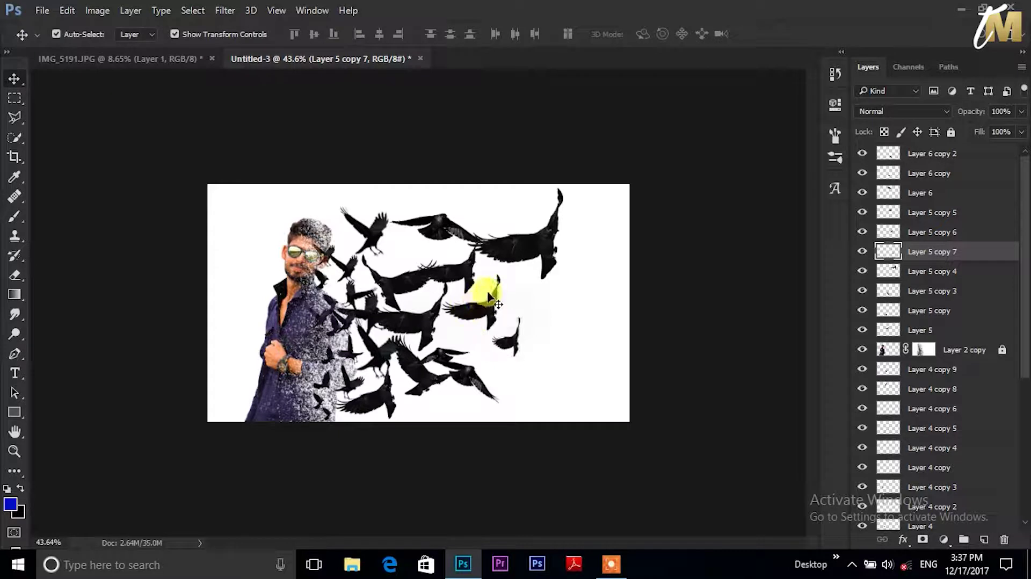
Shorten the Layer 5 copy 6 crow and move it below Layer 4 copy 9
click(489, 297)
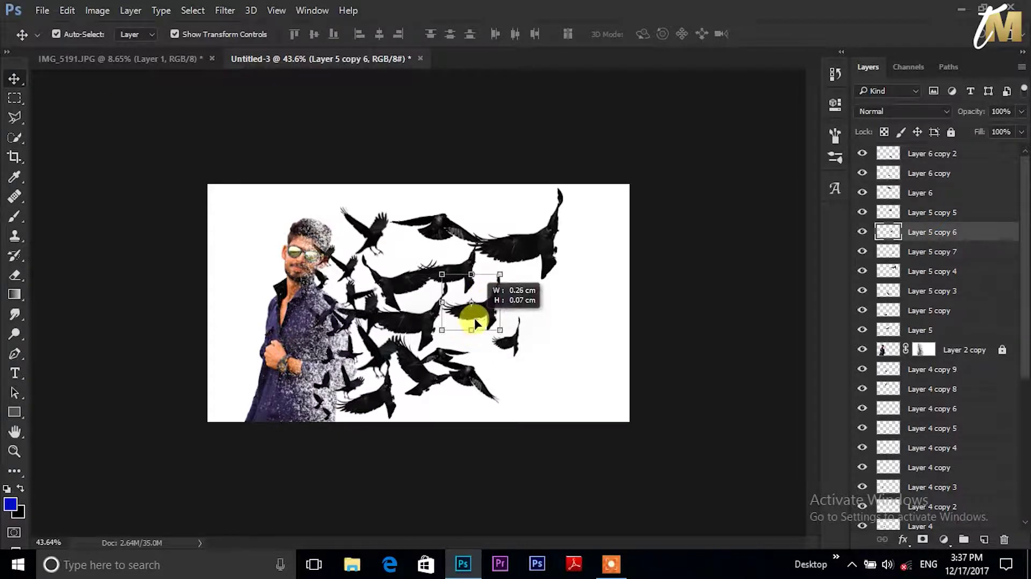
mouse_move(472, 337)
mouse_down()
mouse_move(483, 313)
mouse_move(486, 365)
mouse_up()
scroll(485, 310, up, 5)
drag(934, 236, 944, 382)
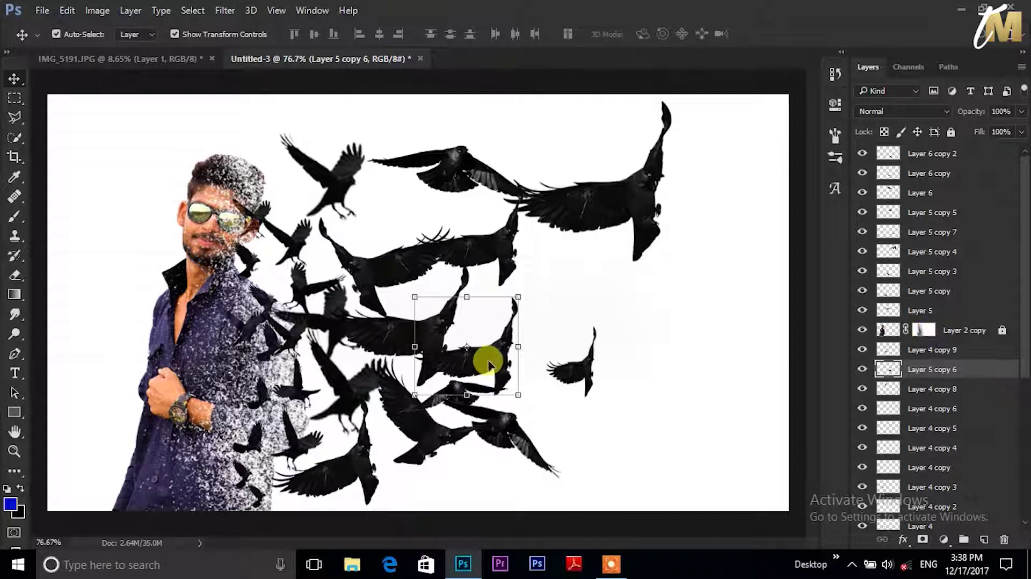
Move the small Layer 5 copy 7 crow up and left and tilt it
drag(488, 366, 496, 362)
click(579, 381)
drag(579, 381, 490, 314)
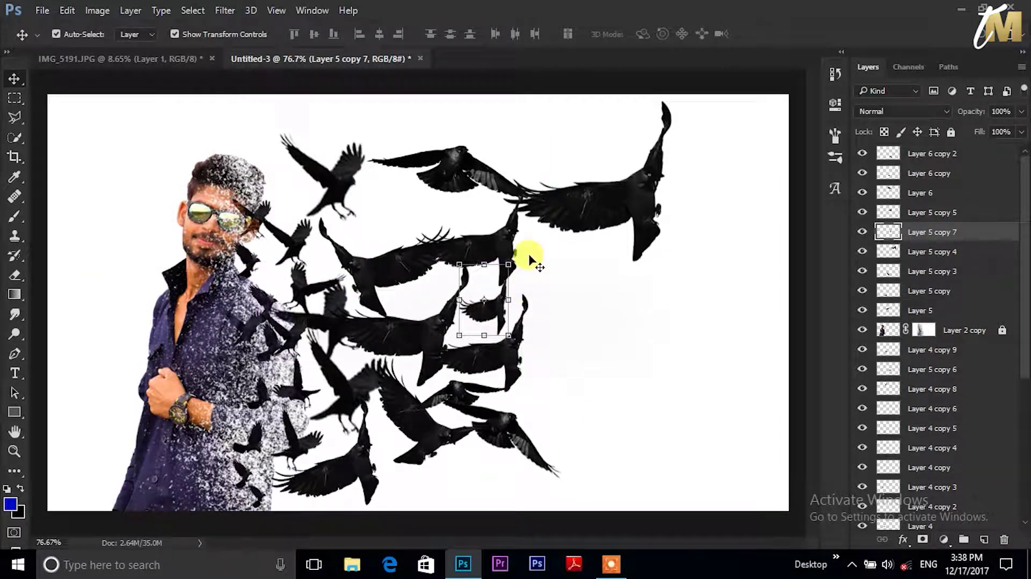
drag(521, 257, 537, 281)
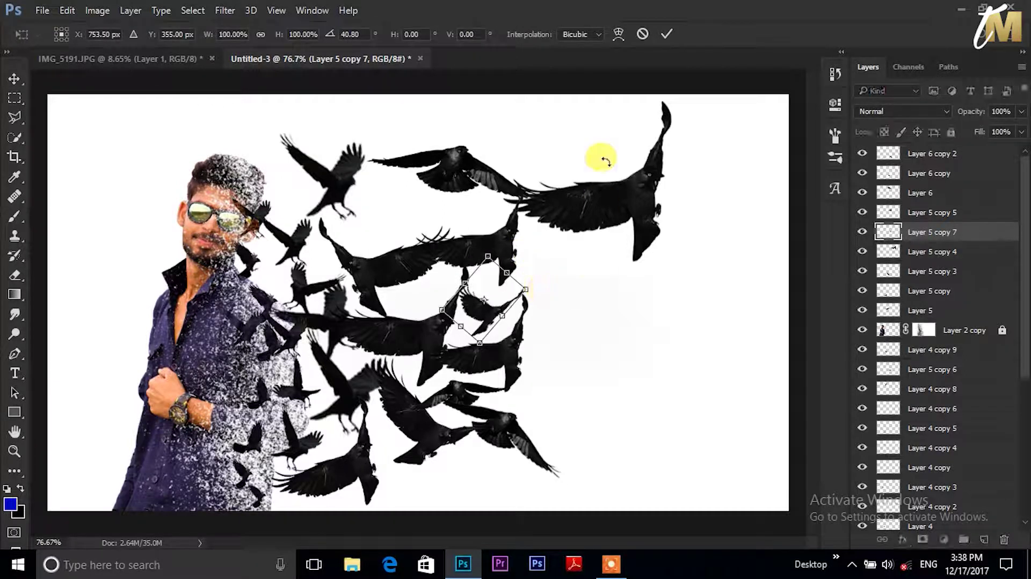
click(668, 35)
Duplicate the Layer 5 copy 6 crow and rotate the copy into place up-right
click(506, 367)
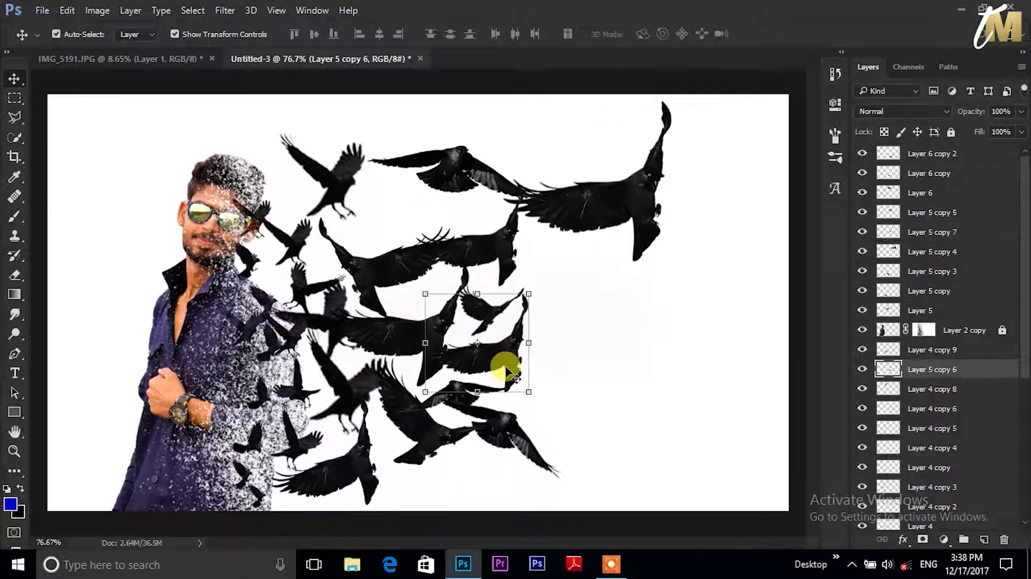
alt+drag(507, 369, 591, 336)
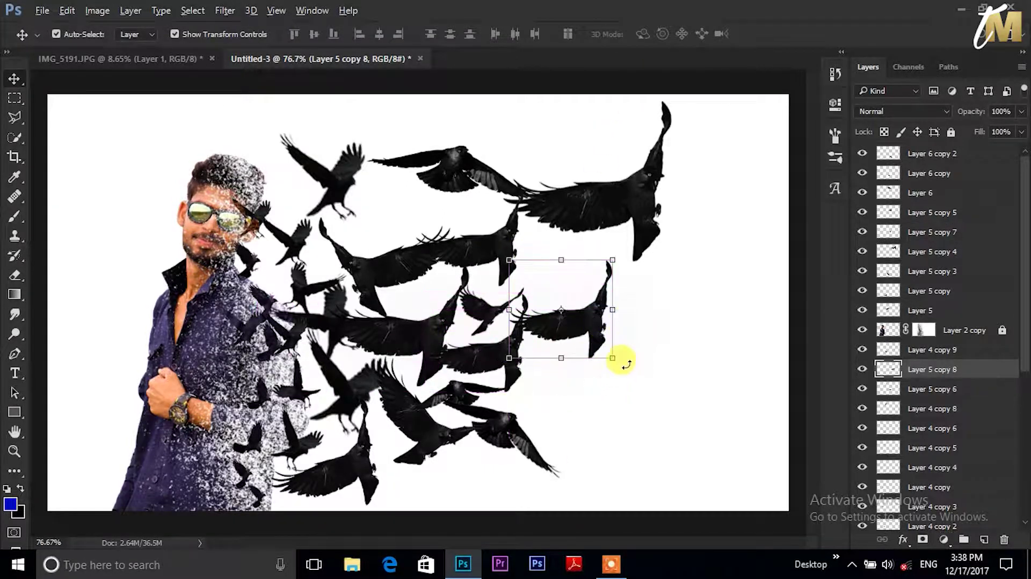
mouse_move(627, 365)
mouse_down()
mouse_move(595, 342)
mouse_move(579, 293)
mouse_up()
key(Return)
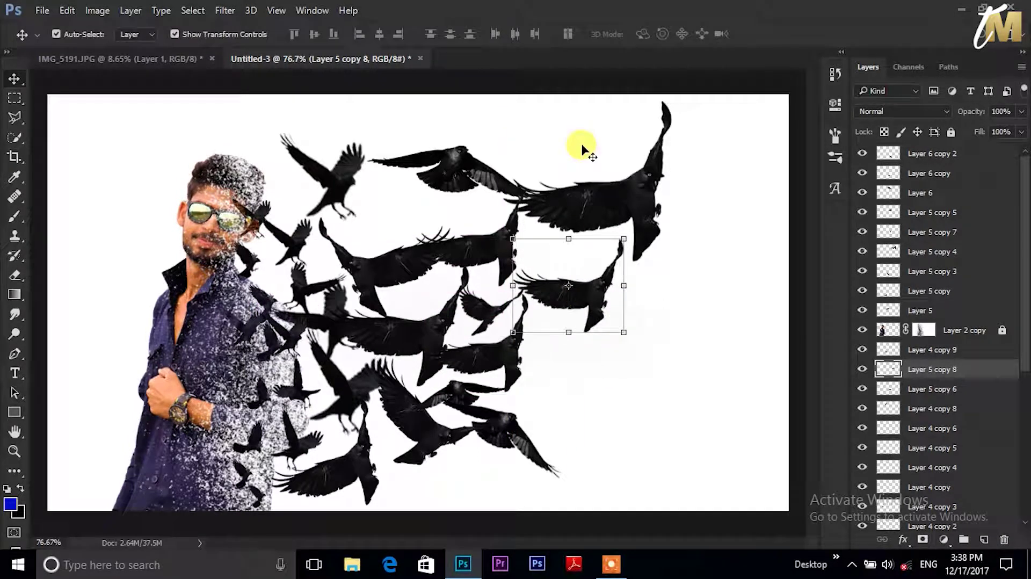
Duplicate the Layer 6 crow, tilt it about -5.87°, and place Layer 6 copy 3 below Layer 4 copy 9
click(450, 179)
alt+drag(441, 185, 627, 385)
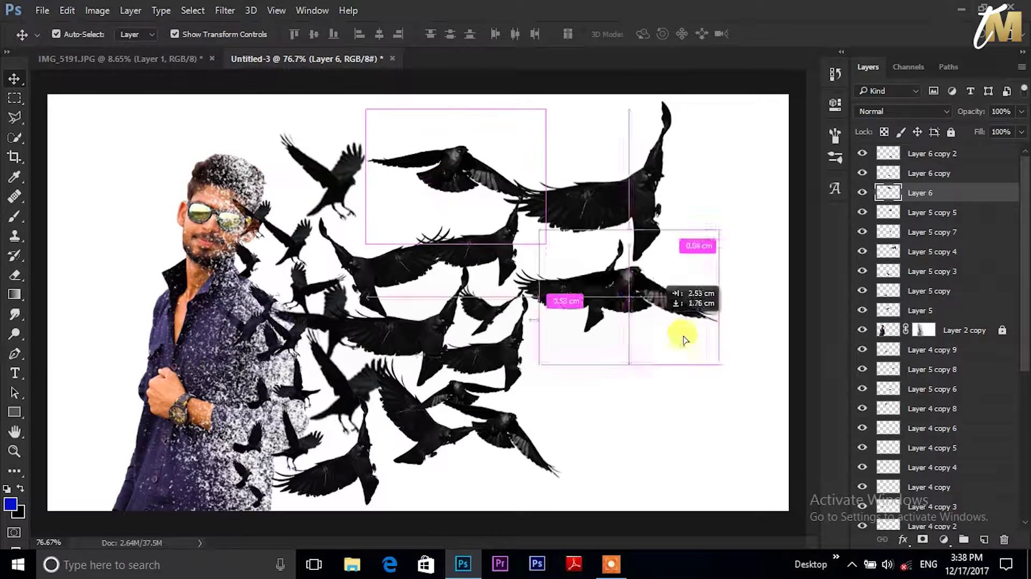
mouse_move(737, 452)
mouse_down()
mouse_move(744, 438)
mouse_move(660, 391)
mouse_move(675, 410)
mouse_move(668, 424)
mouse_up()
drag(646, 388, 579, 362)
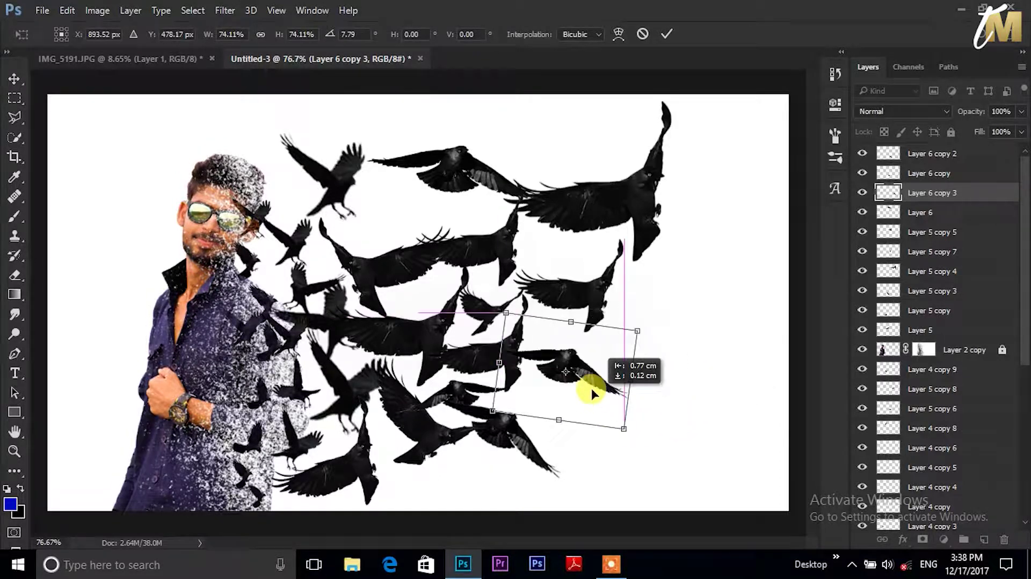
click(667, 34)
drag(920, 192, 957, 382)
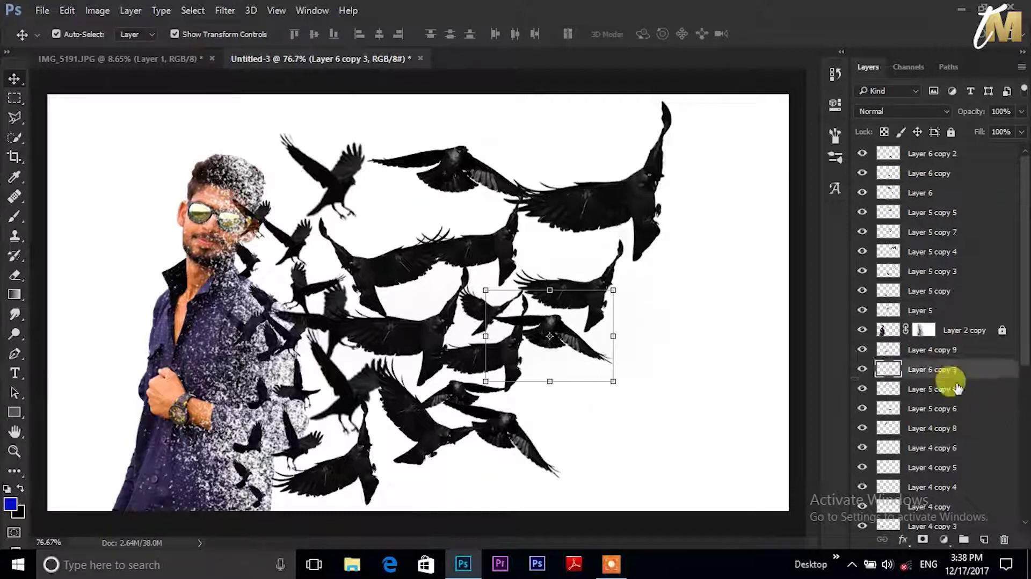
Lower Layer 6 copy 3 to sit between Layer 3 copy and Layer 3, then zoom out
drag(960, 370, 961, 482)
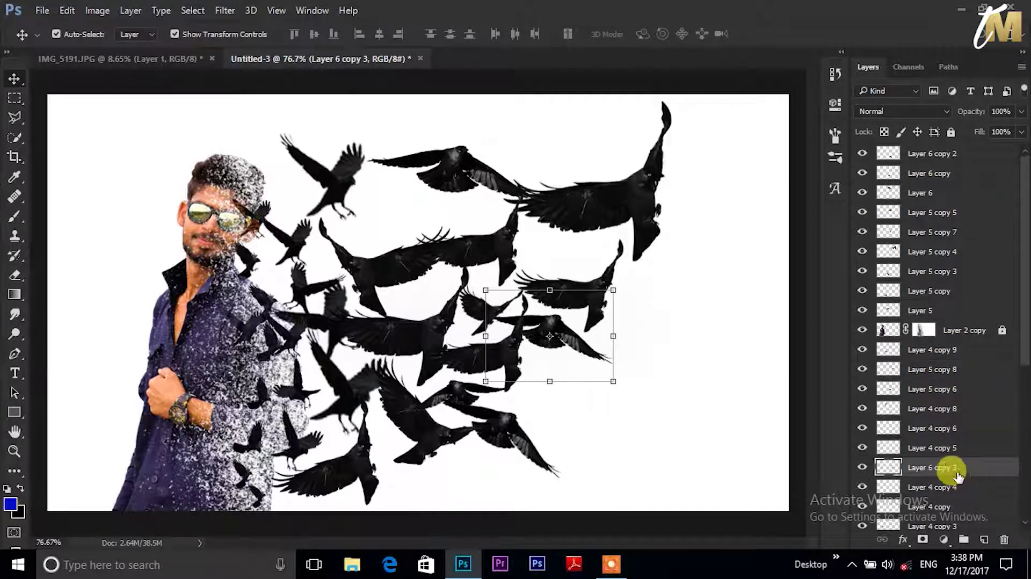
mouse_move(959, 477)
mouse_down()
mouse_move(923, 318)
mouse_move(915, 459)
mouse_up()
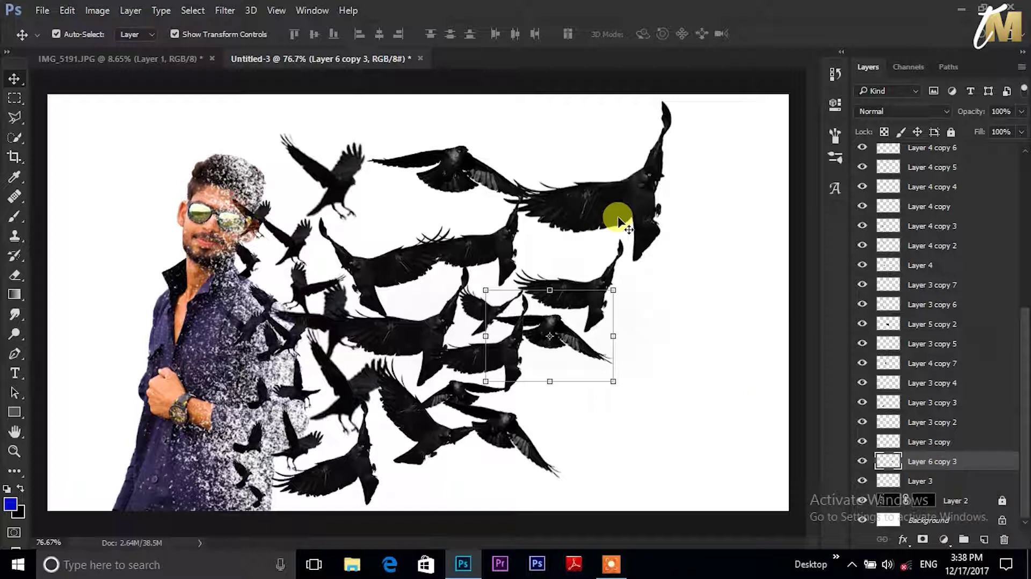
key(ctrl)
scroll(648, 320, down, 3)
scroll(648, 321, down, 1)
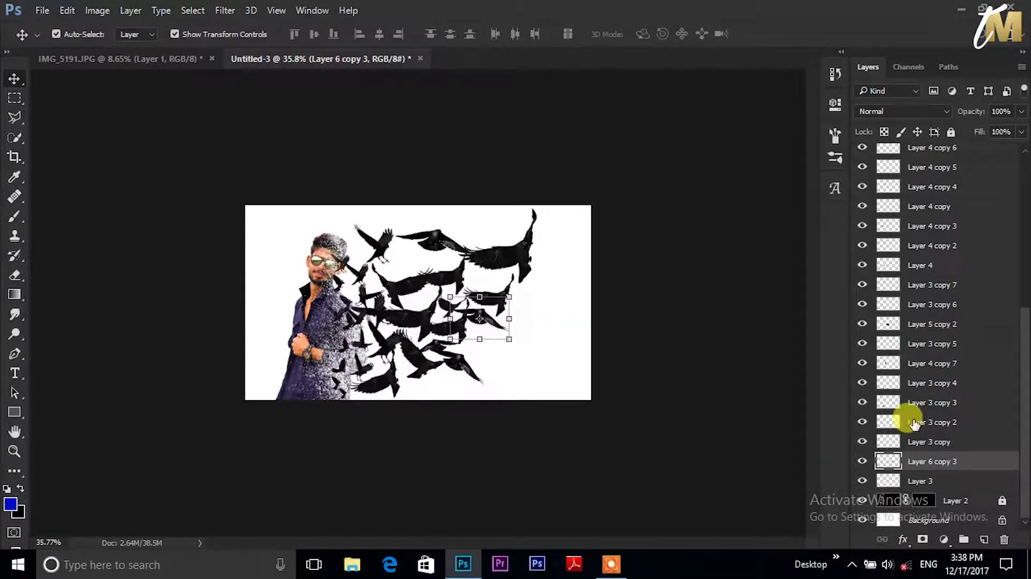
Unlock the masked man layer Layer 2 copy and drag it above all crow layers
click(934, 482)
scroll(928, 476, up, 5)
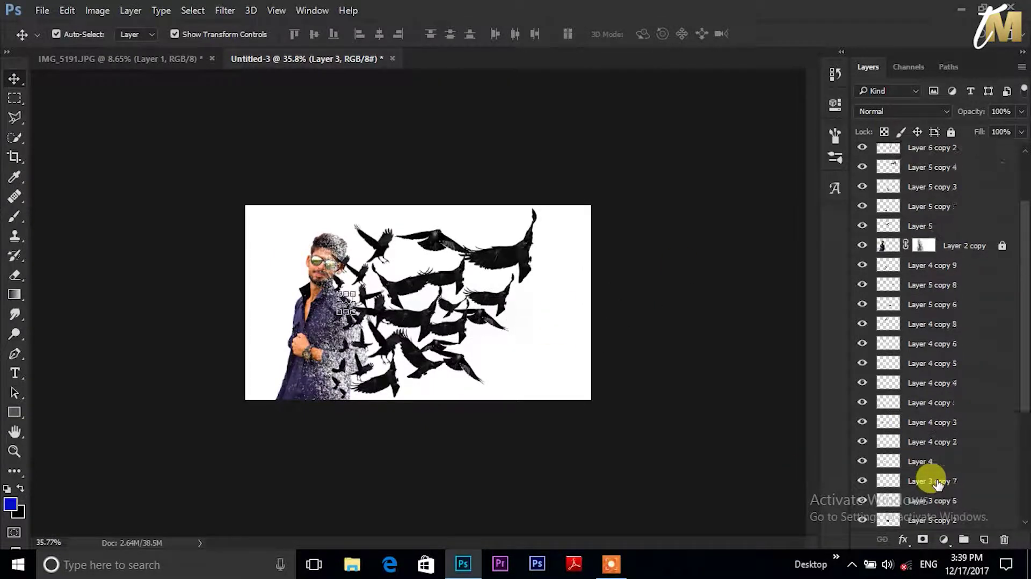
scroll(923, 457, up, 3)
click(965, 335)
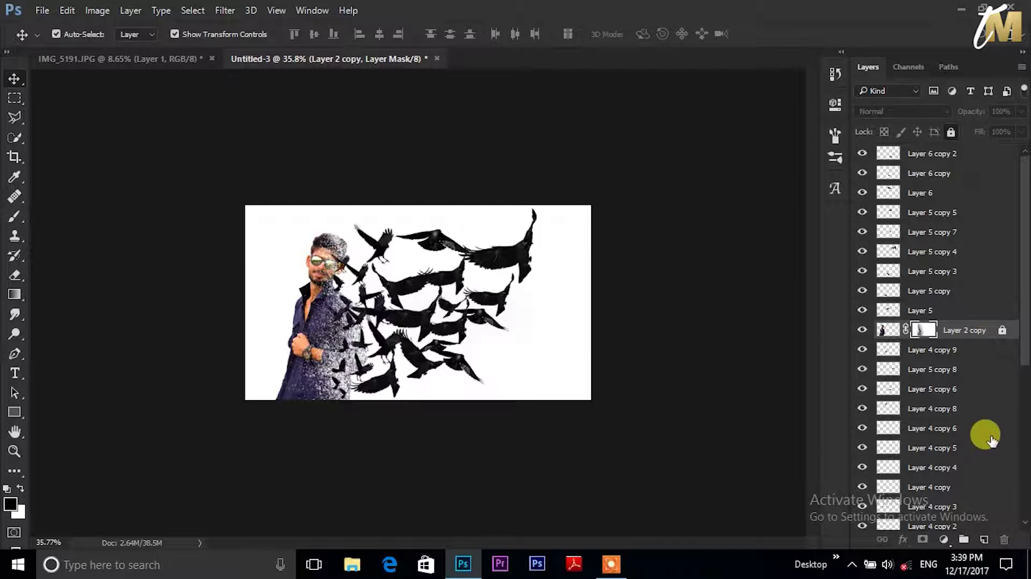
drag(952, 329, 948, 131)
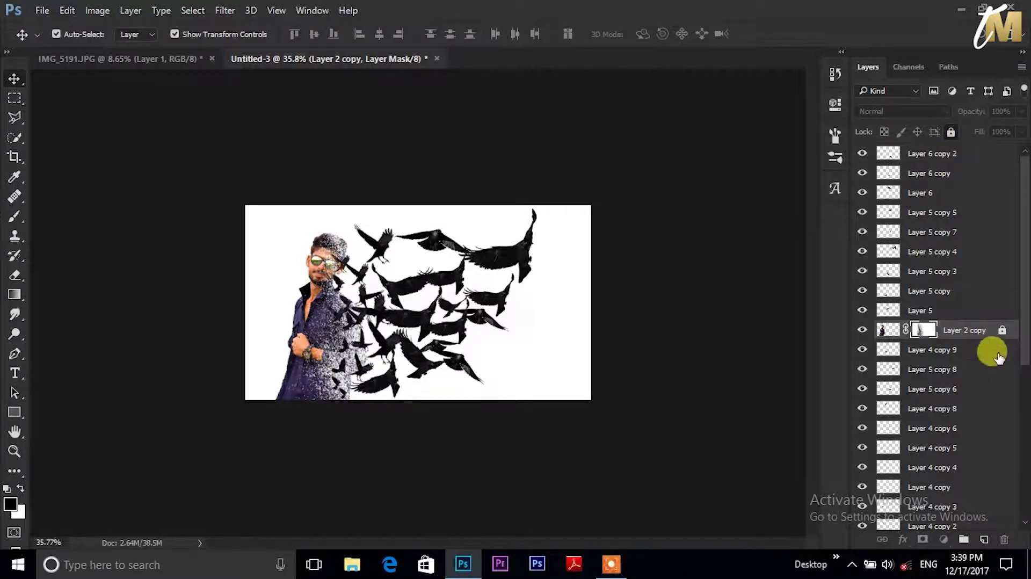
click(1002, 330)
double_click(961, 329)
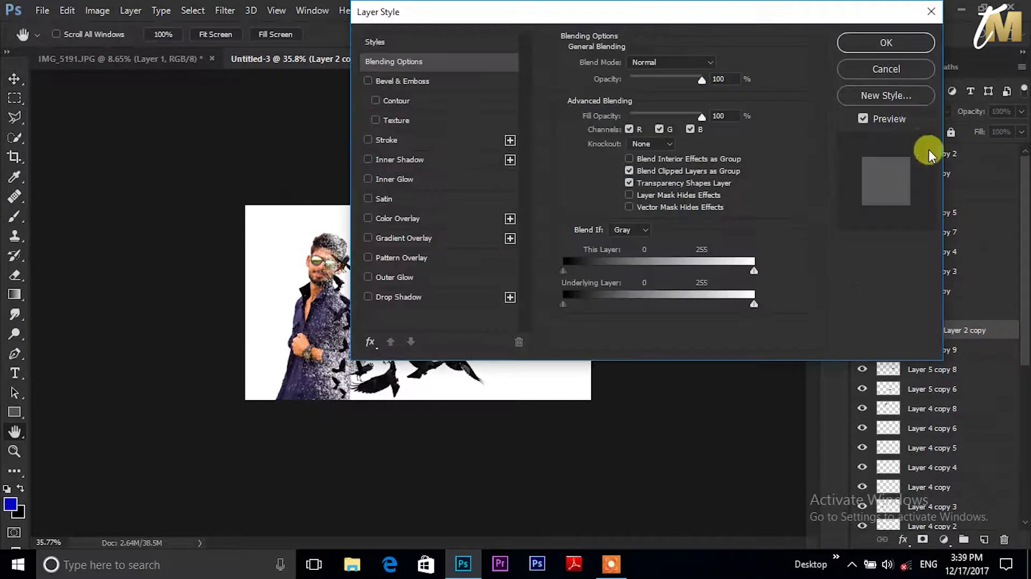
click(886, 42)
drag(978, 333, 949, 155)
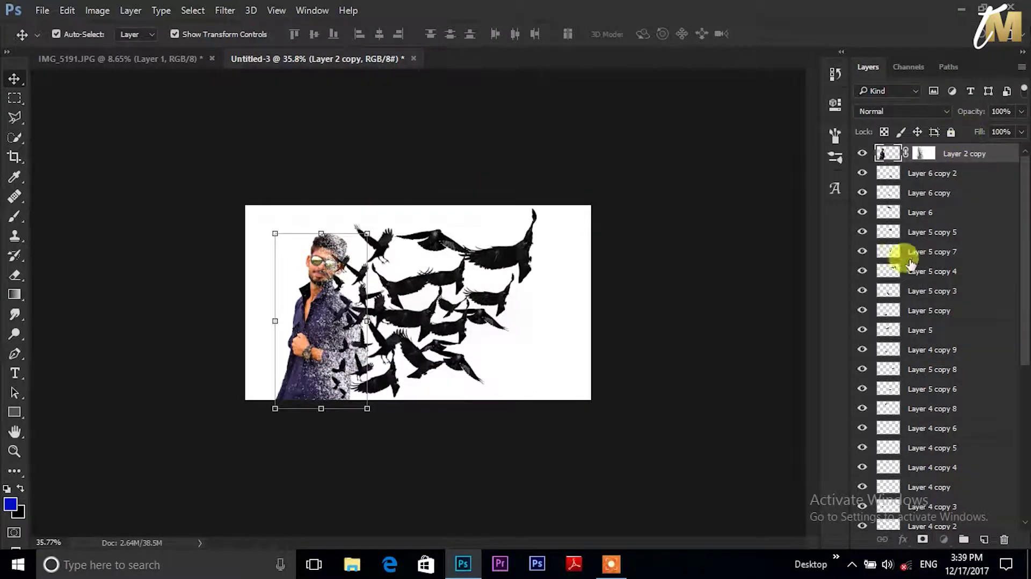
key(ctrl)
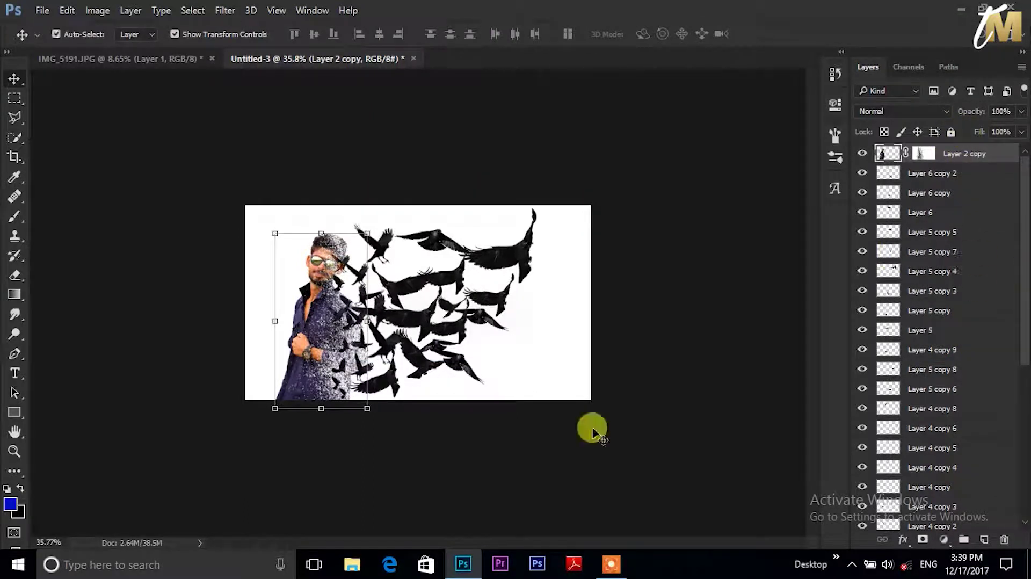
Select the crow layers from Layer 6 copy 2 down to Layer 4 copy
click(919, 175)
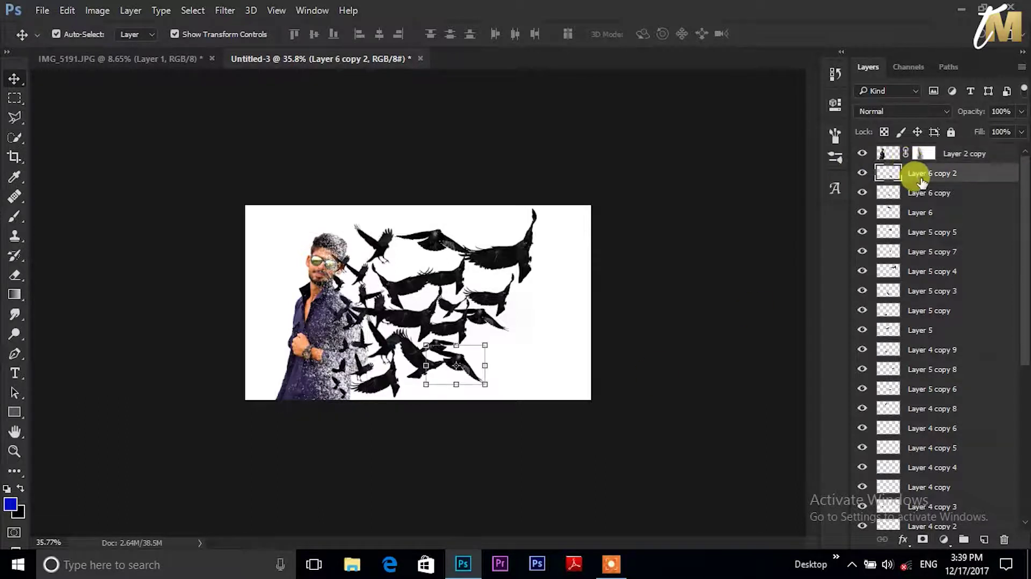
shift+click(933, 215)
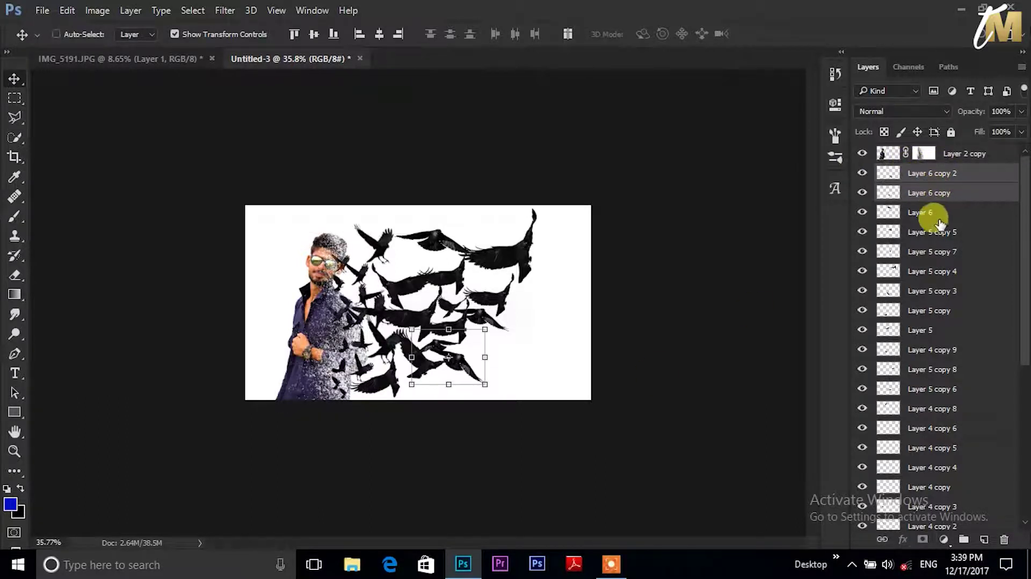
shift+click(936, 252)
shift+click(932, 271)
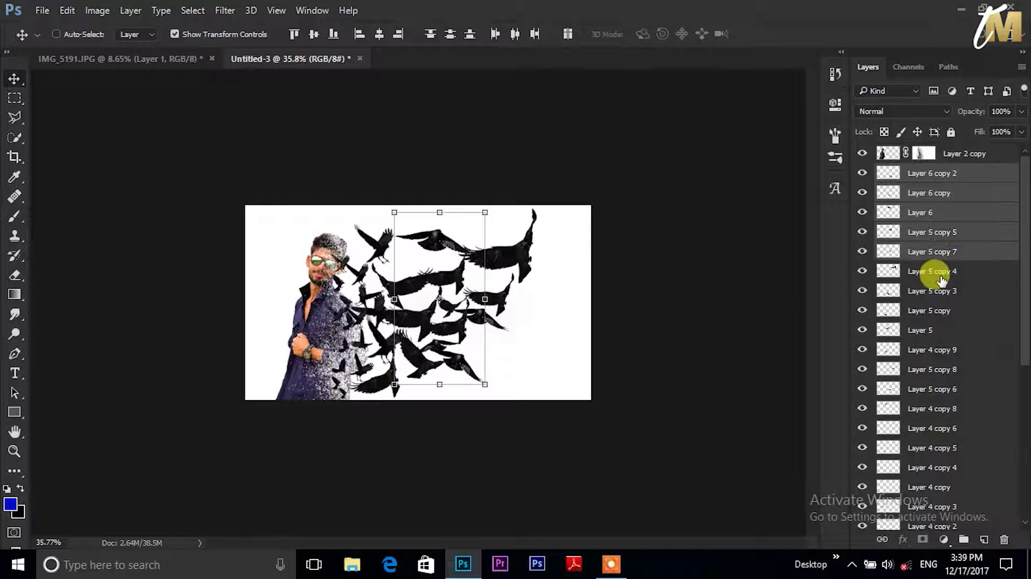
shift+click(929, 290)
shift+click(937, 320)
shift+click(927, 330)
shift+click(921, 350)
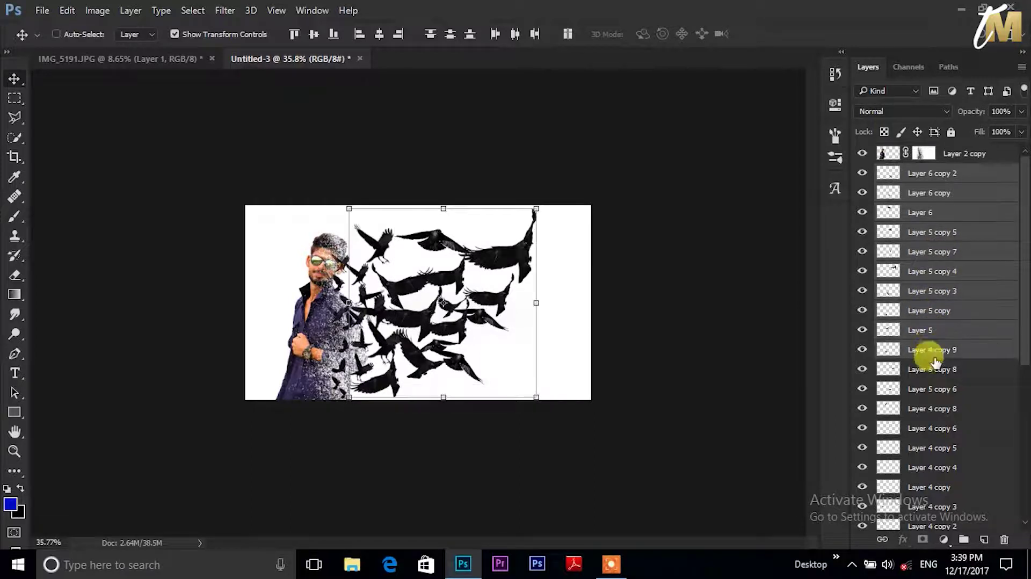
shift+click(921, 370)
shift+click(945, 392)
shift+click(939, 409)
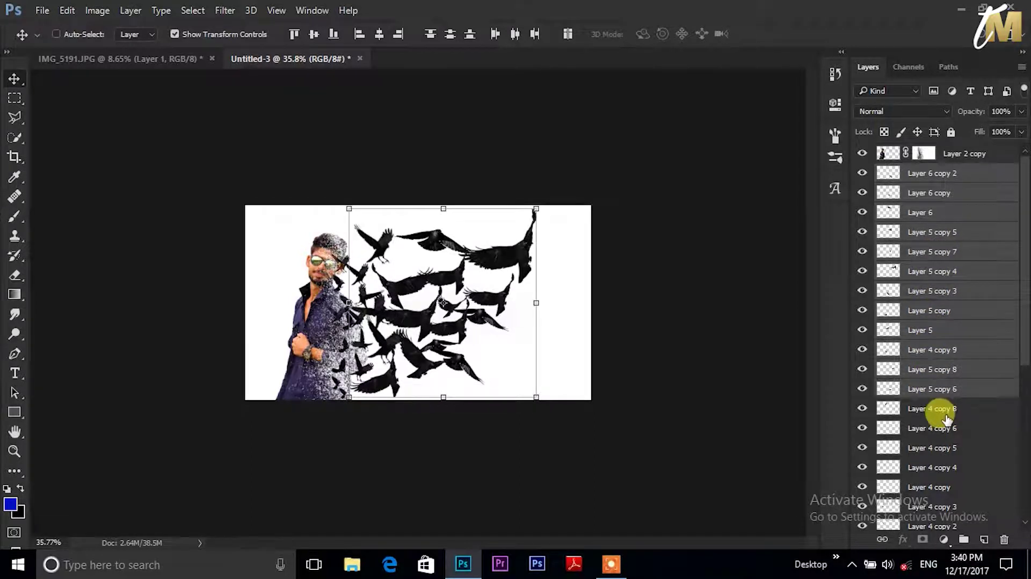
shift+click(931, 429)
shift+click(925, 449)
shift+click(929, 467)
shift+click(936, 490)
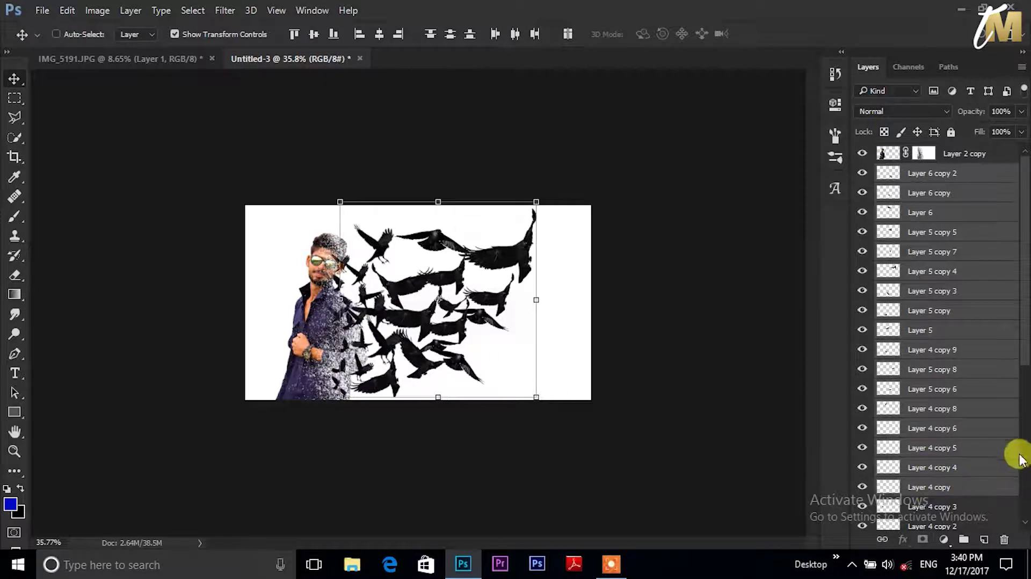
Add the remaining Layer 4 and Layer 3 crow copies to the selection
mouse_move(1026, 345)
mouse_down()
mouse_move(1015, 421)
mouse_move(1026, 482)
mouse_up()
shift+click(926, 247)
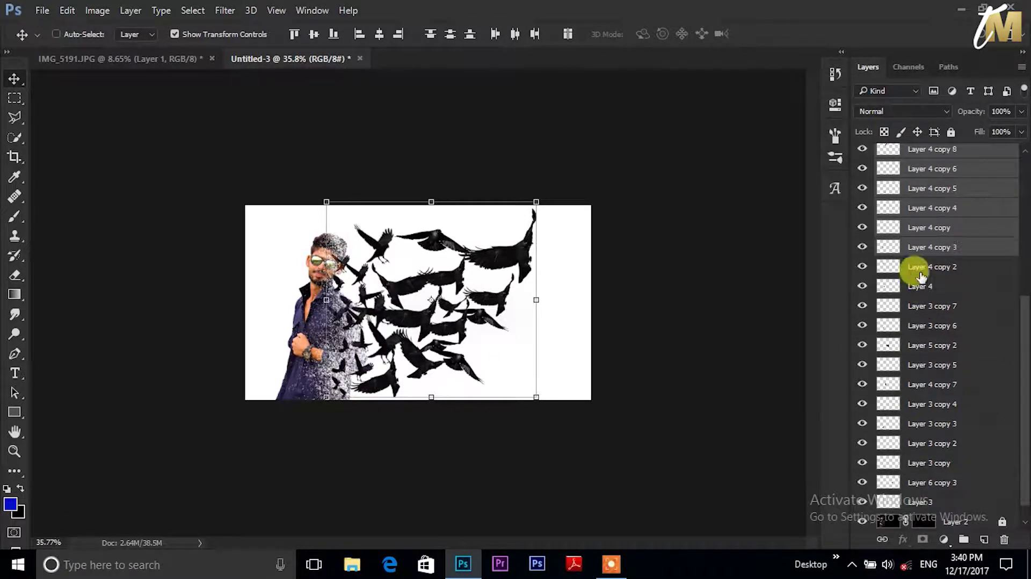
shift+click(917, 267)
shift+click(916, 286)
shift+click(916, 306)
shift+click(915, 325)
shift+click(915, 345)
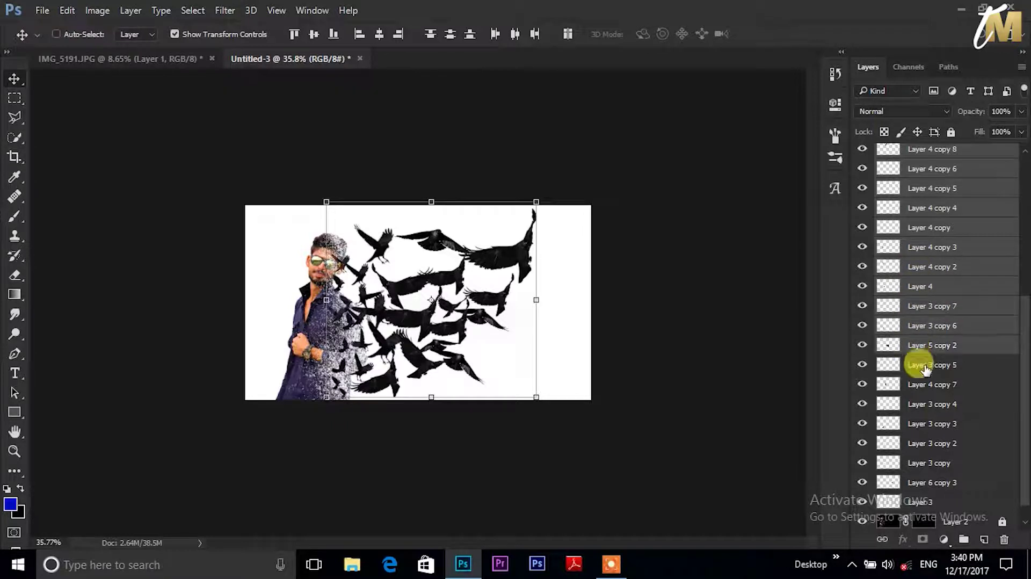
shift+click(917, 365)
shift+click(921, 385)
shift+click(929, 404)
shift+click(920, 423)
shift+click(917, 443)
shift+click(923, 463)
shift+click(920, 497)
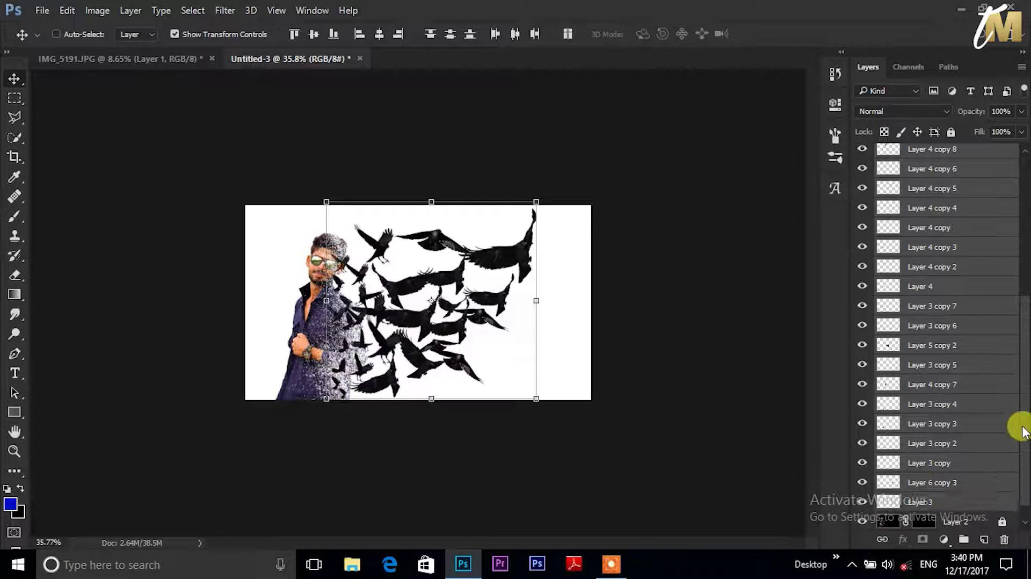
Merge the selected bird layers into the single layer Layer 6 copy 2
scroll(1021, 452, down, 2)
right_click(976, 436)
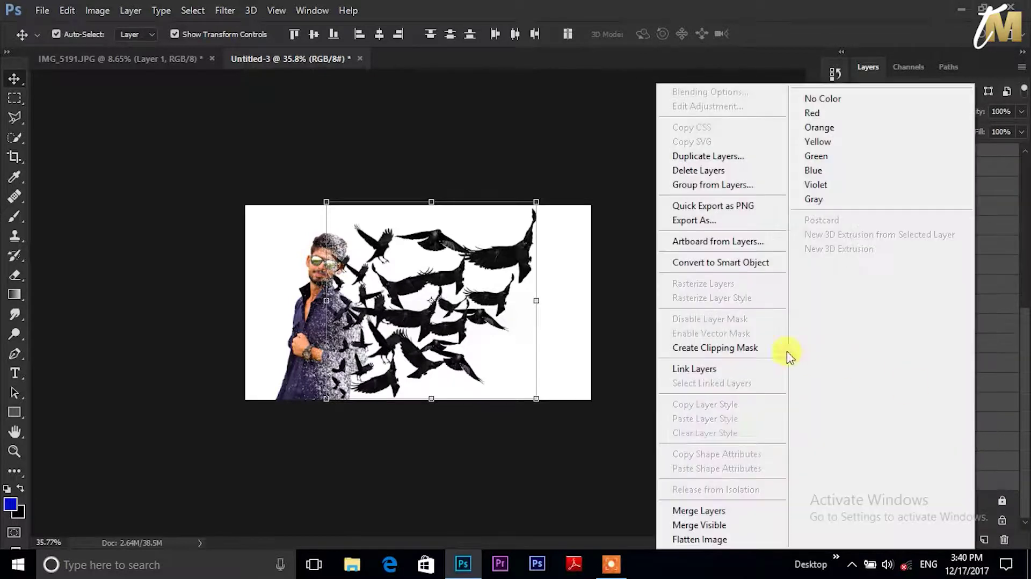
click(703, 511)
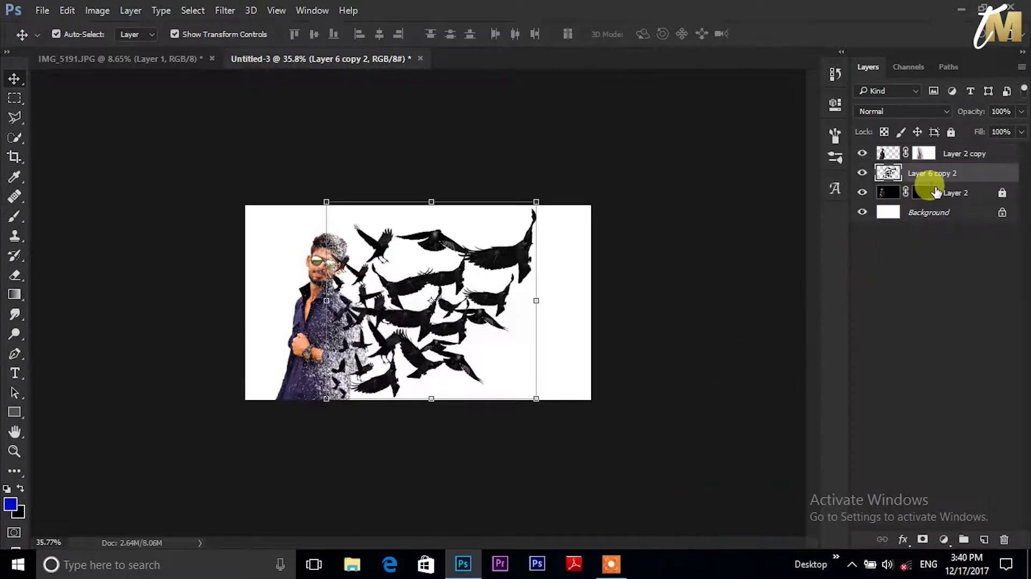
Target Layer 2's mask and switch to the Brush tool
click(944, 153)
click(920, 172)
click(943, 153)
click(923, 193)
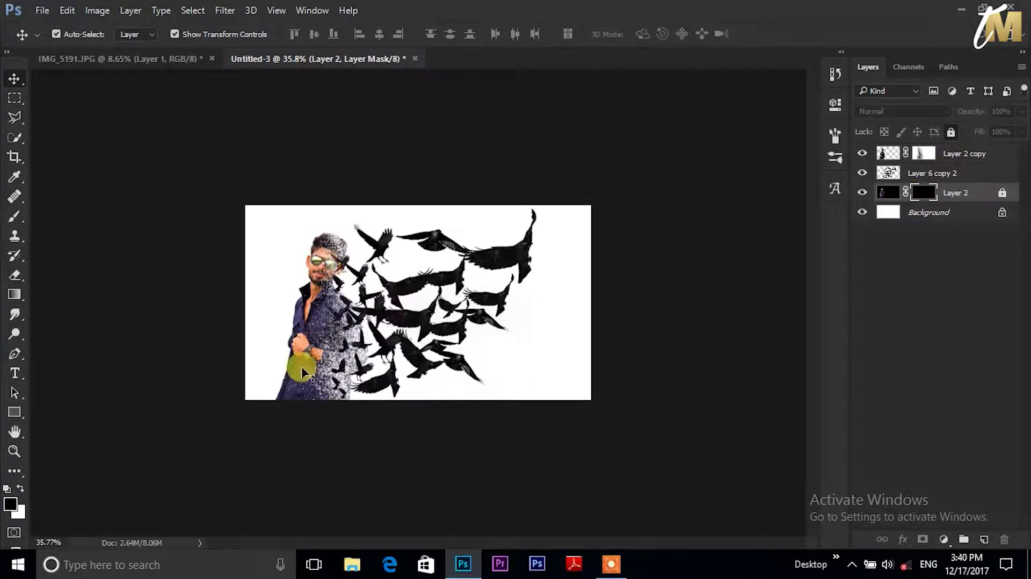
click(13, 219)
click(82, 35)
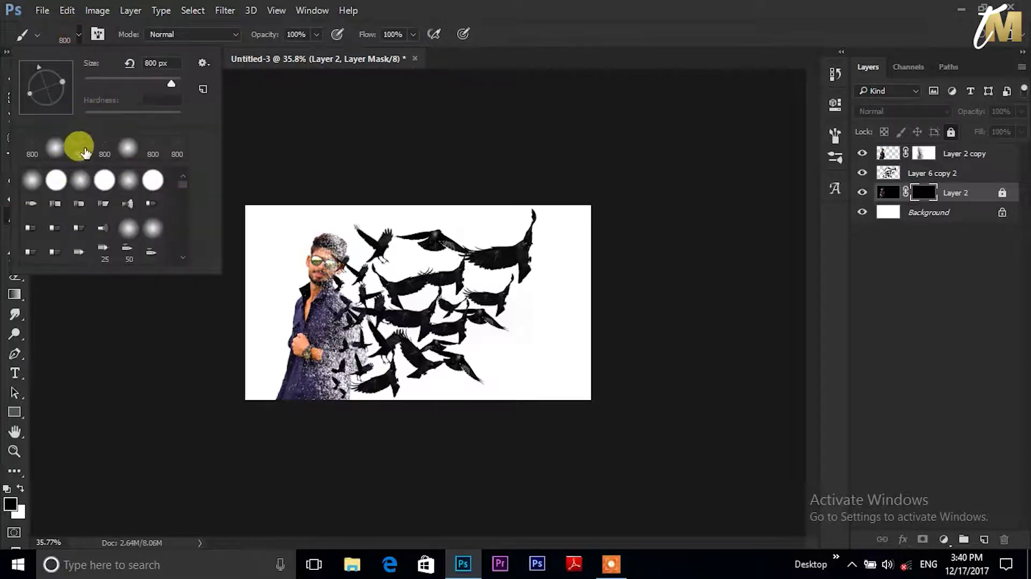
click(79, 36)
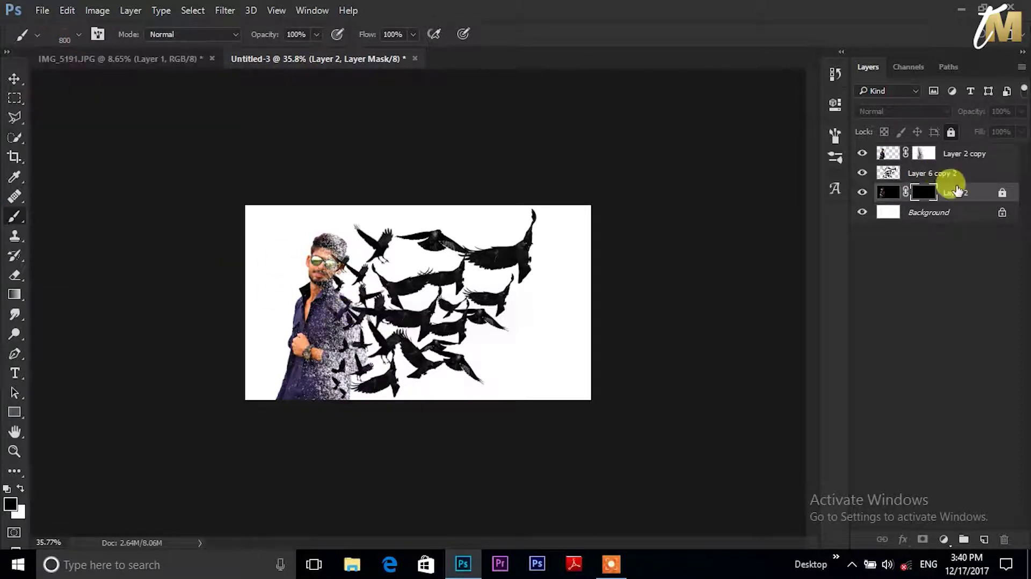
double_click(929, 196)
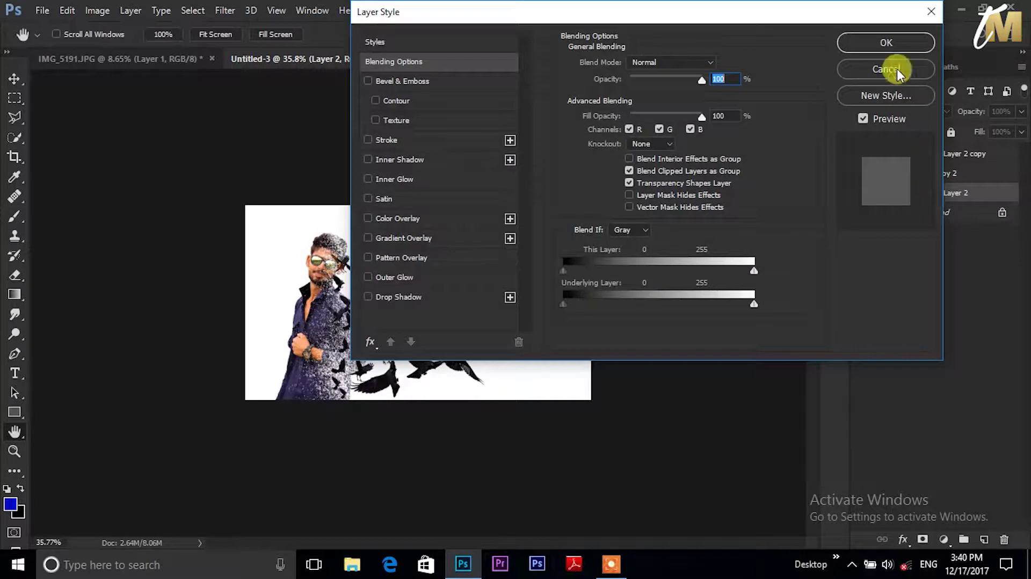
click(890, 58)
click(924, 193)
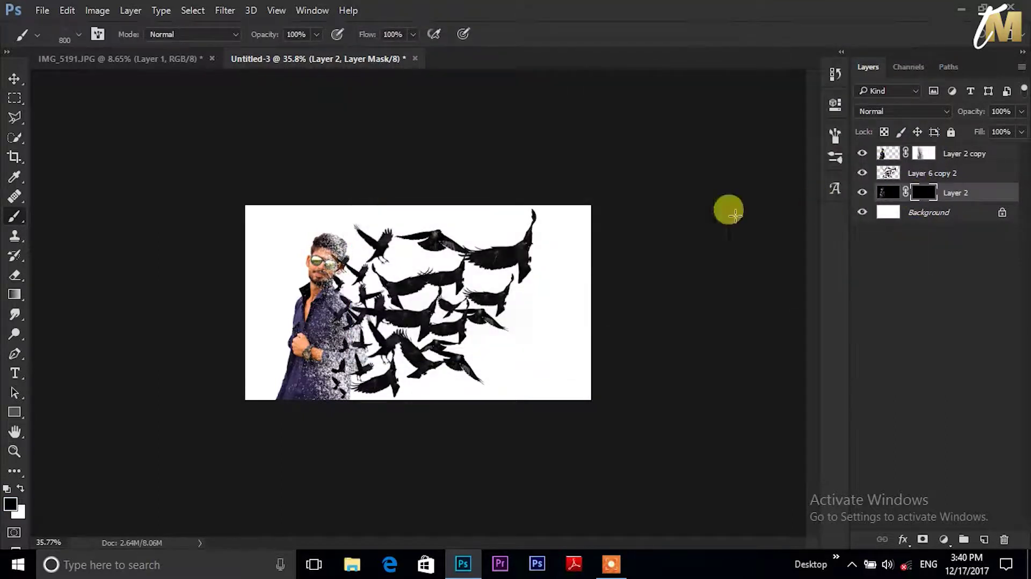
alt+scroll(375, 275, up, 3)
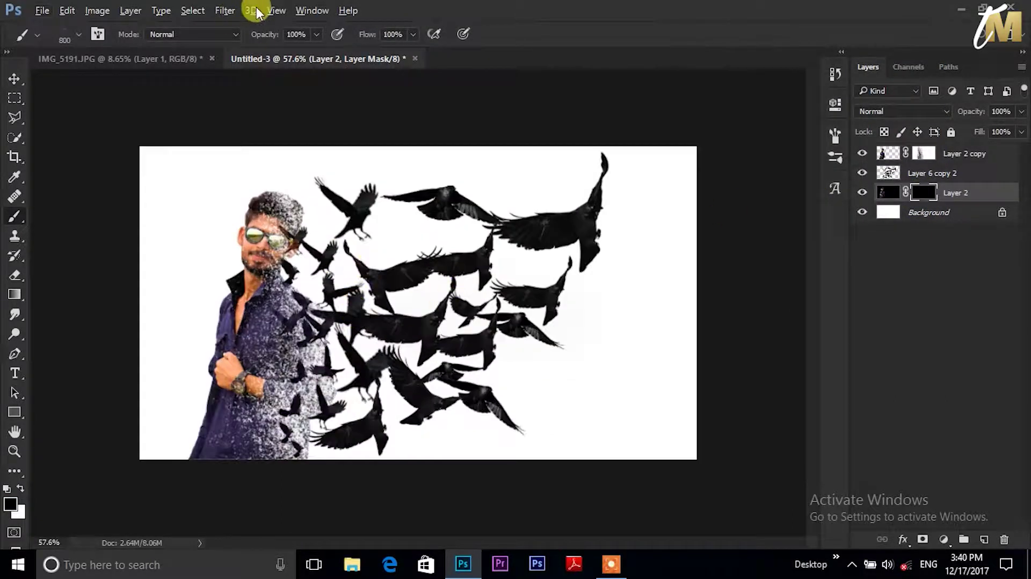
With white as the foreground colour, reveal more particles on the man's shirt
click(79, 34)
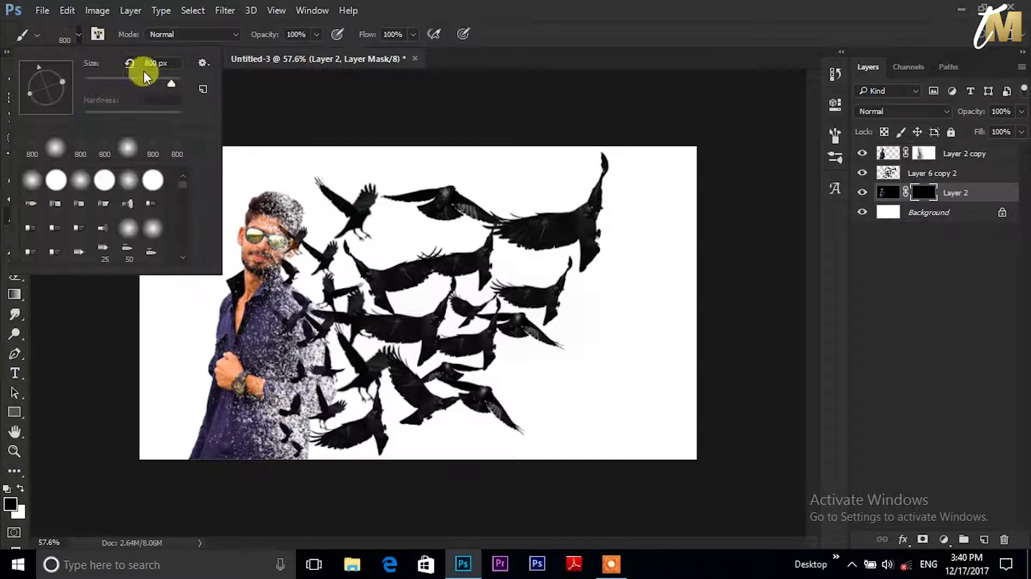
click(81, 35)
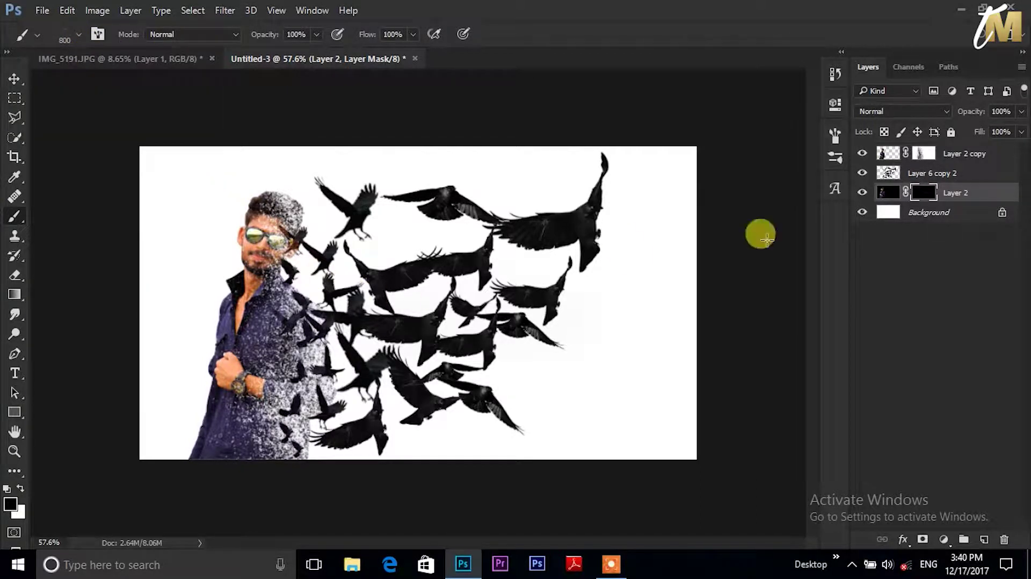
click(20, 488)
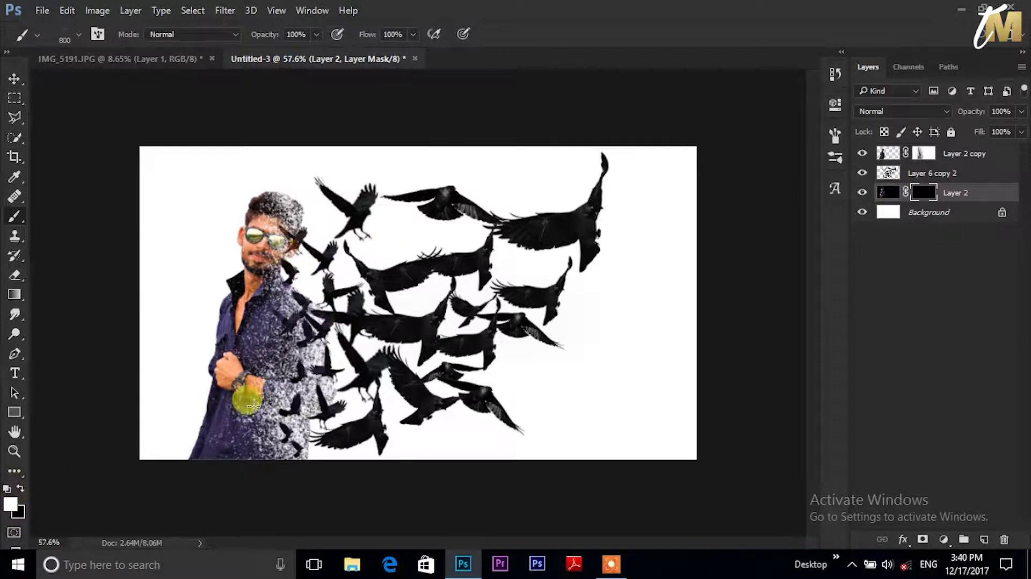
mouse_move(313, 369)
mouse_down()
mouse_move(276, 426)
mouse_move(239, 449)
mouse_move(288, 415)
mouse_move(257, 355)
mouse_up()
Set the brush size to 2000 px
click(79, 34)
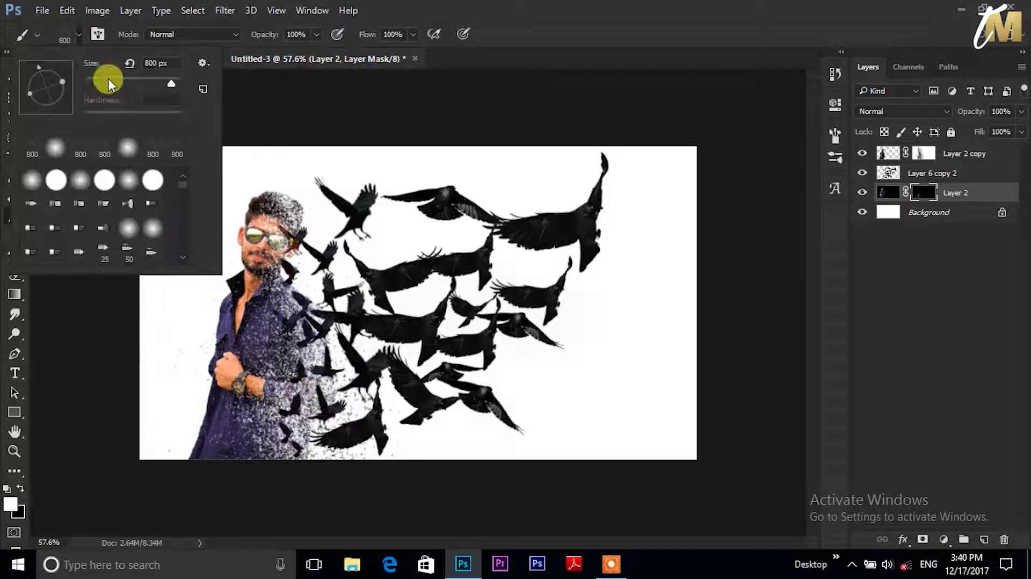
drag(178, 83, 180, 83)
click(155, 62)
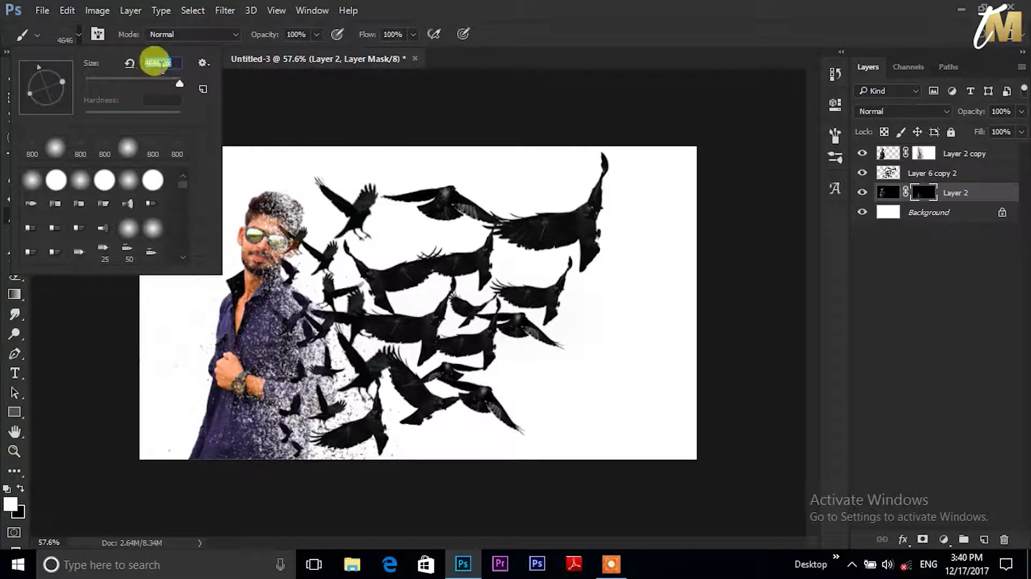
text(2000)
key(Return)
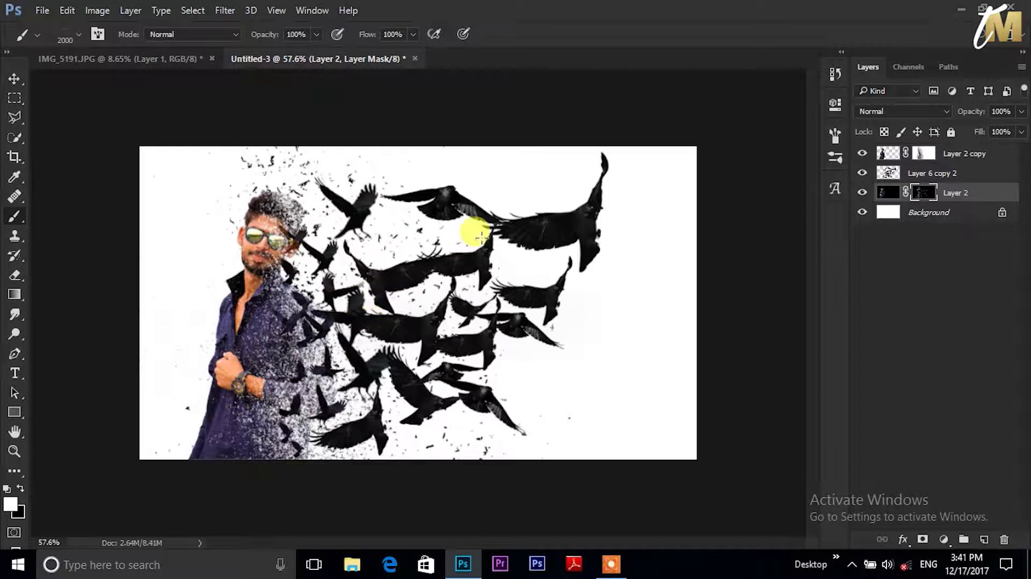
Reveal particles from the birds toward the man's arm, then reduce the brush to 1000 px
click(482, 328)
mouse_move(482, 328)
mouse_down()
mouse_move(345, 424)
mouse_move(272, 460)
mouse_move(211, 397)
mouse_up()
click(75, 40)
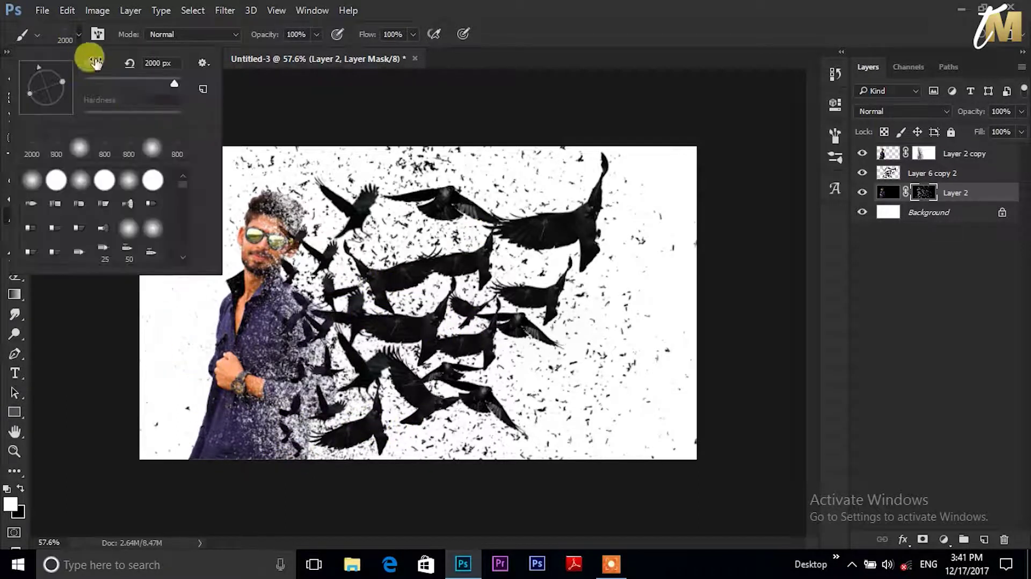
double_click(153, 63)
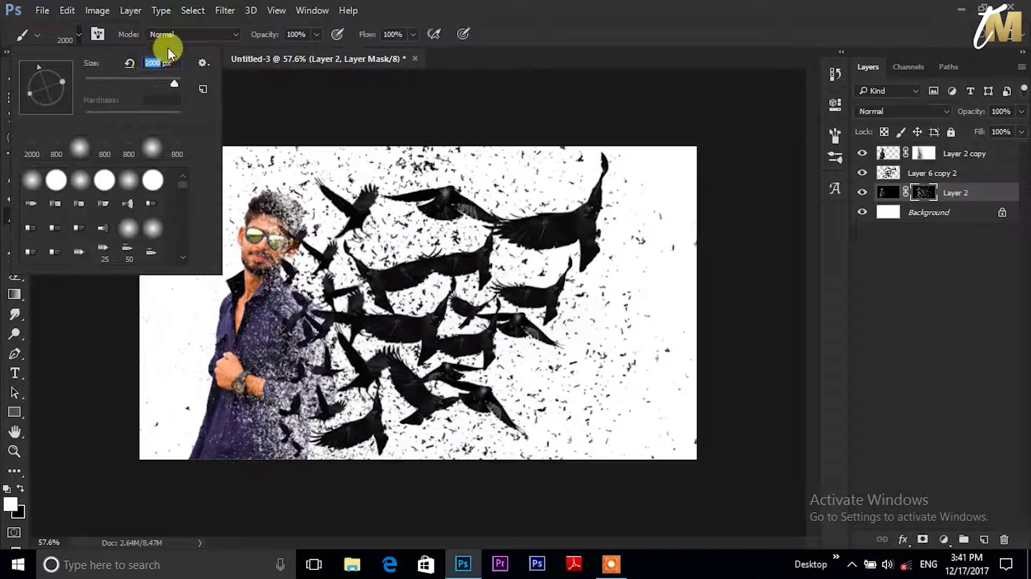
text(100)
key(Return)
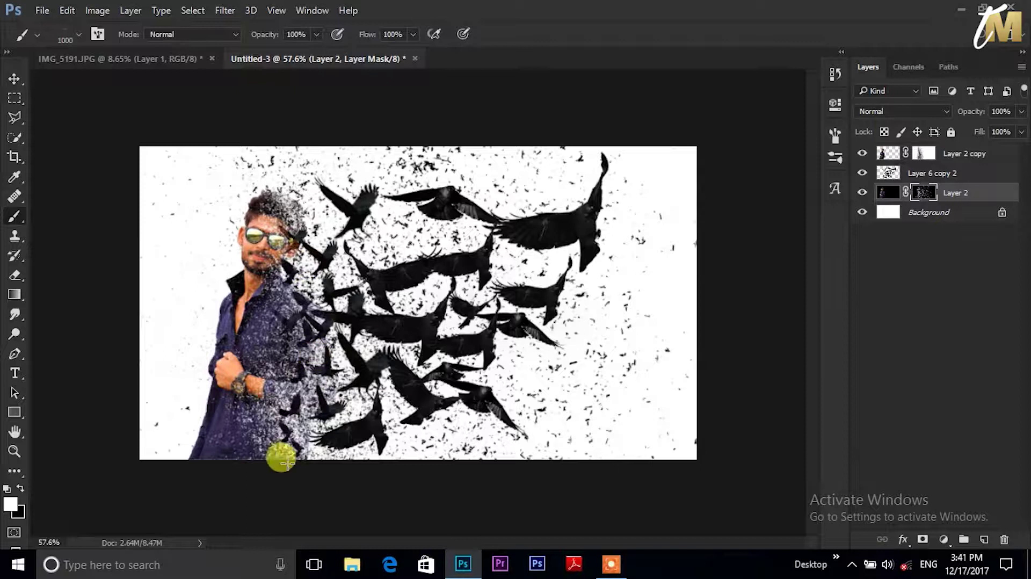
Densify particles across the canvas centre, upper area and toward the man's shirt
mouse_move(296, 346)
mouse_down()
mouse_move(403, 357)
mouse_move(409, 426)
mouse_move(399, 288)
mouse_move(515, 202)
mouse_move(488, 329)
mouse_move(506, 295)
mouse_move(405, 249)
mouse_move(312, 336)
mouse_move(260, 251)
mouse_move(276, 349)
mouse_move(232, 451)
mouse_move(388, 405)
mouse_move(603, 215)
mouse_move(545, 339)
mouse_move(412, 445)
mouse_up()
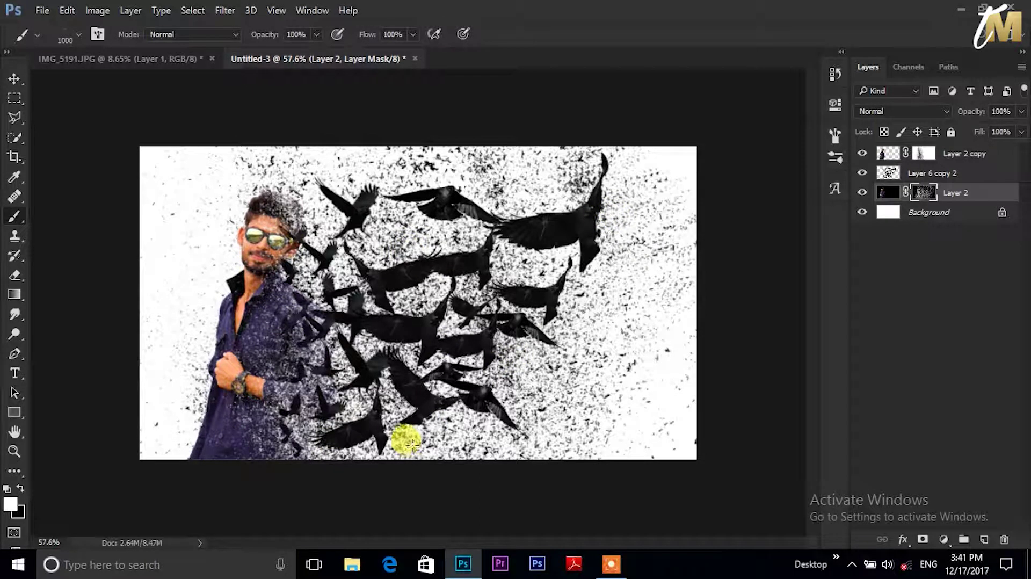
mouse_move(450, 265)
mouse_down()
mouse_move(357, 218)
mouse_move(325, 357)
mouse_move(403, 449)
mouse_move(526, 375)
mouse_up()
mouse_move(567, 259)
mouse_down()
mouse_move(564, 196)
mouse_move(467, 420)
mouse_move(398, 466)
mouse_move(312, 489)
mouse_move(540, 407)
mouse_up()
mouse_move(633, 203)
mouse_down()
mouse_move(410, 285)
mouse_move(223, 322)
mouse_up()
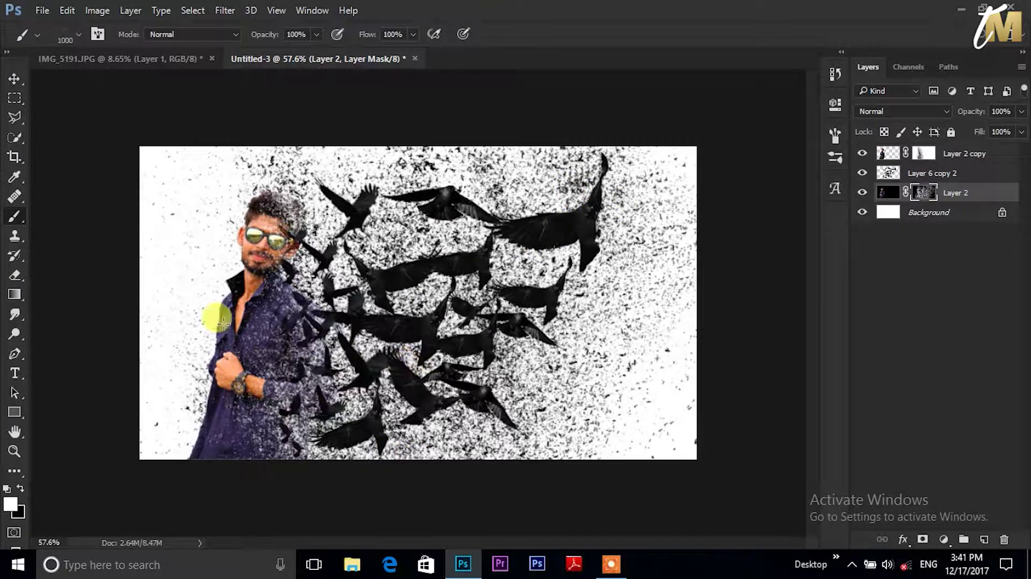
Reset the brush size to 2000 px
click(75, 37)
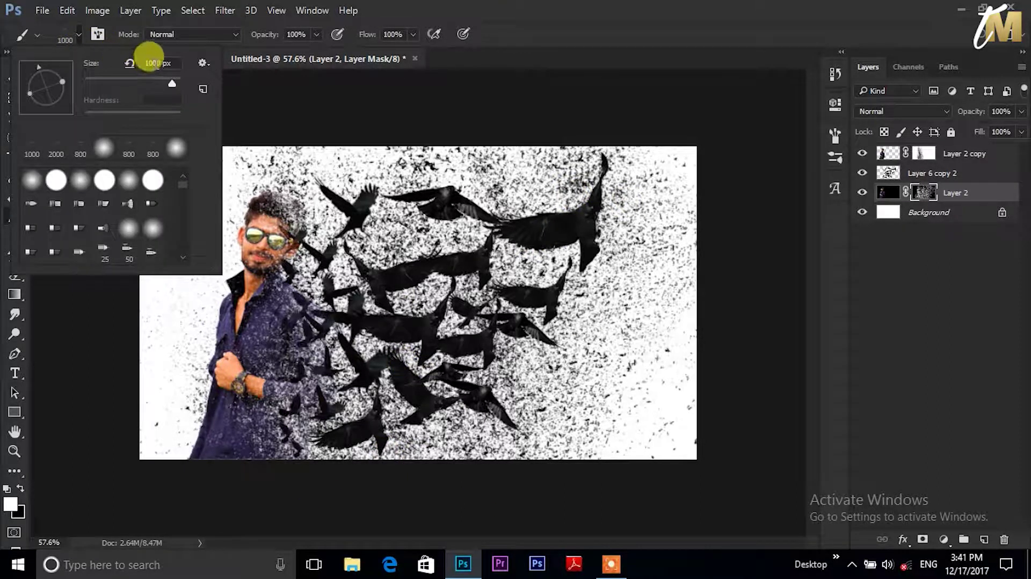
double_click(153, 63)
text(2000)
key(Return)
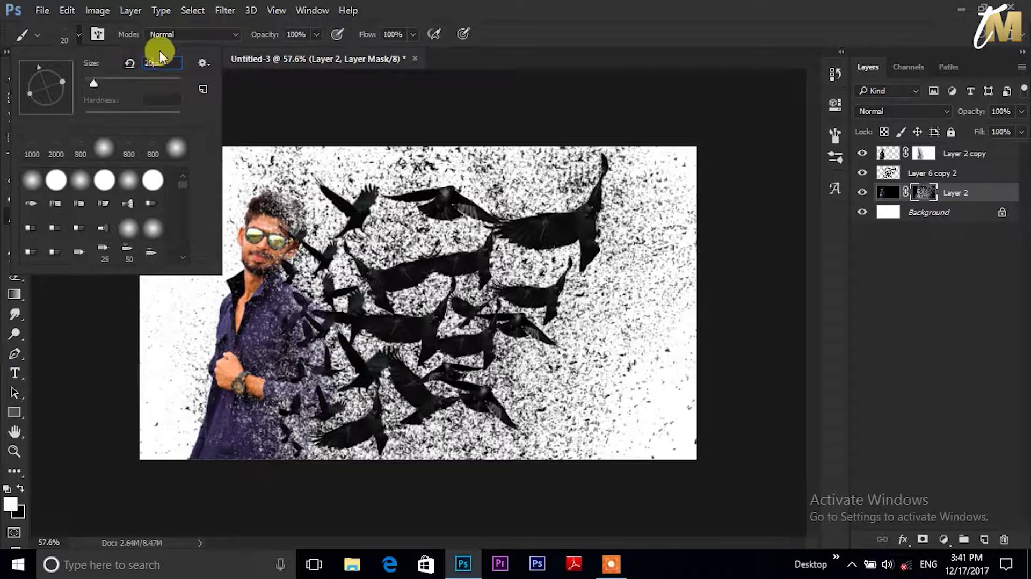
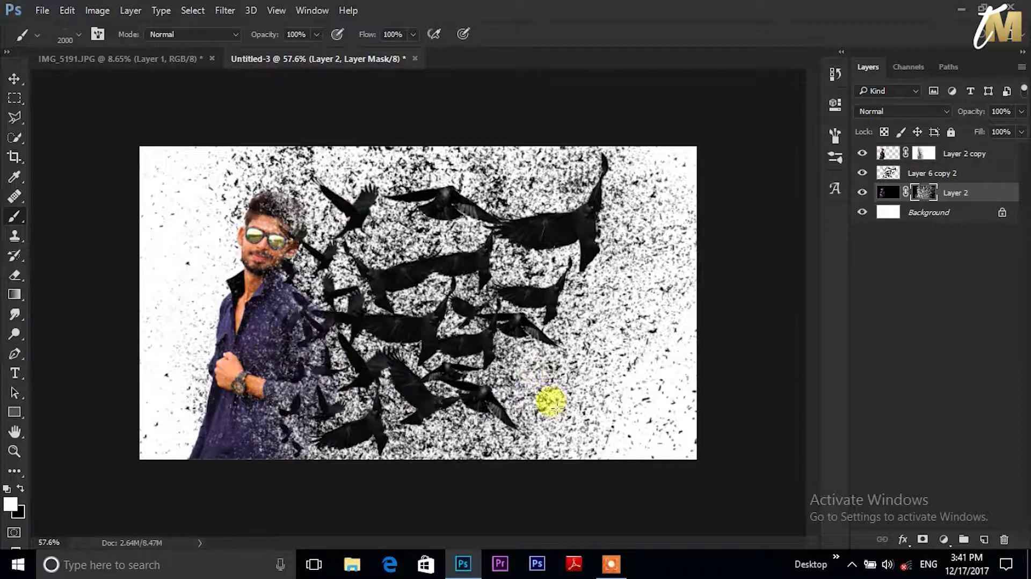
Pick a soft round brush at 0% hardness and 500 px, painting with black
click(75, 33)
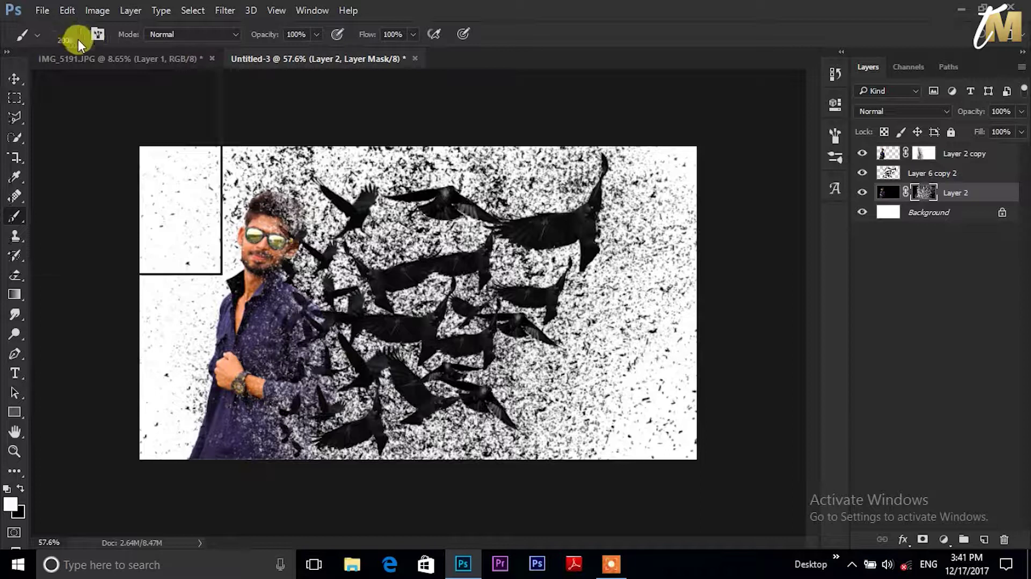
click(32, 180)
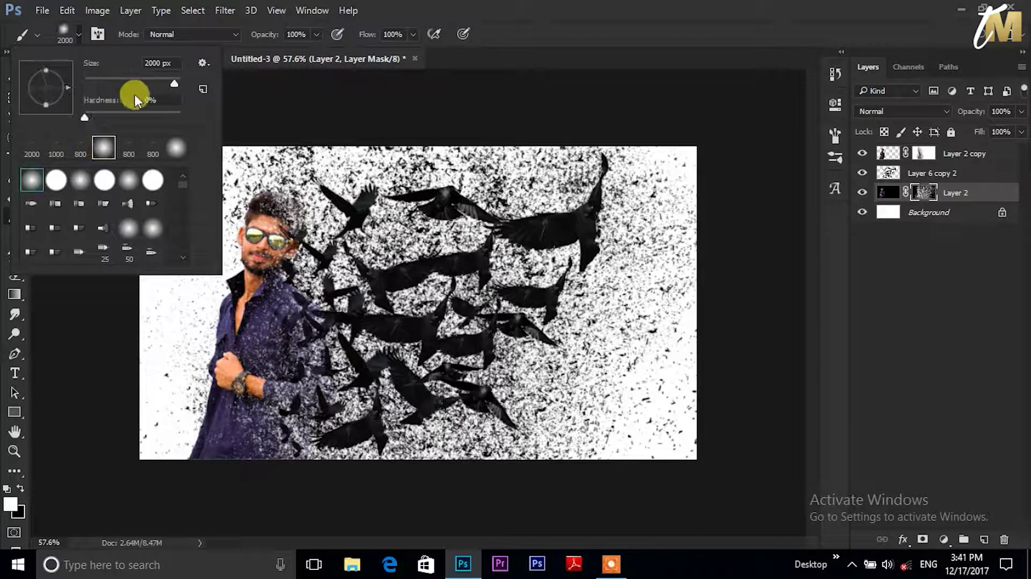
text(5000)
key(BackSpace)
key(Return)
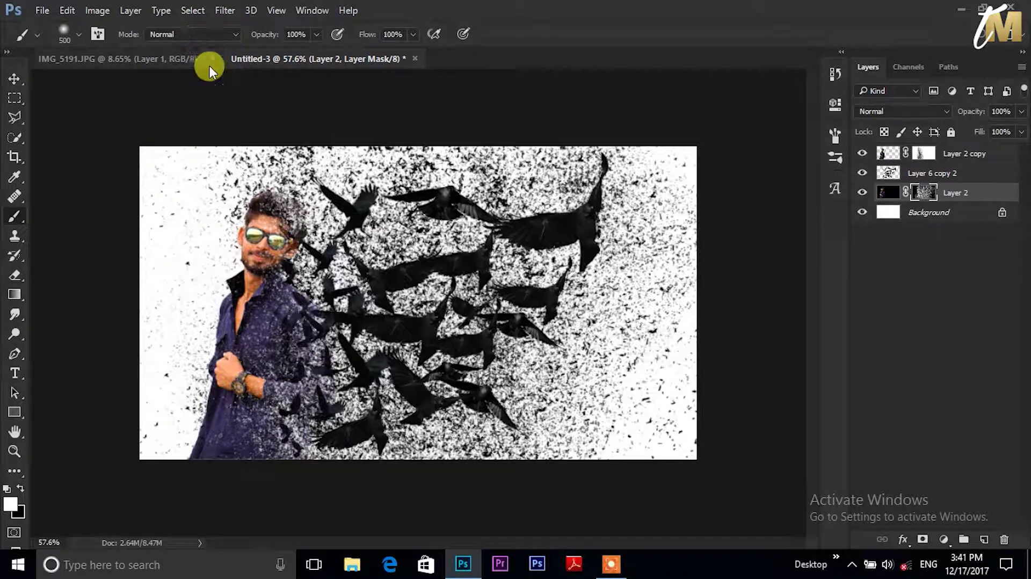
click(21, 489)
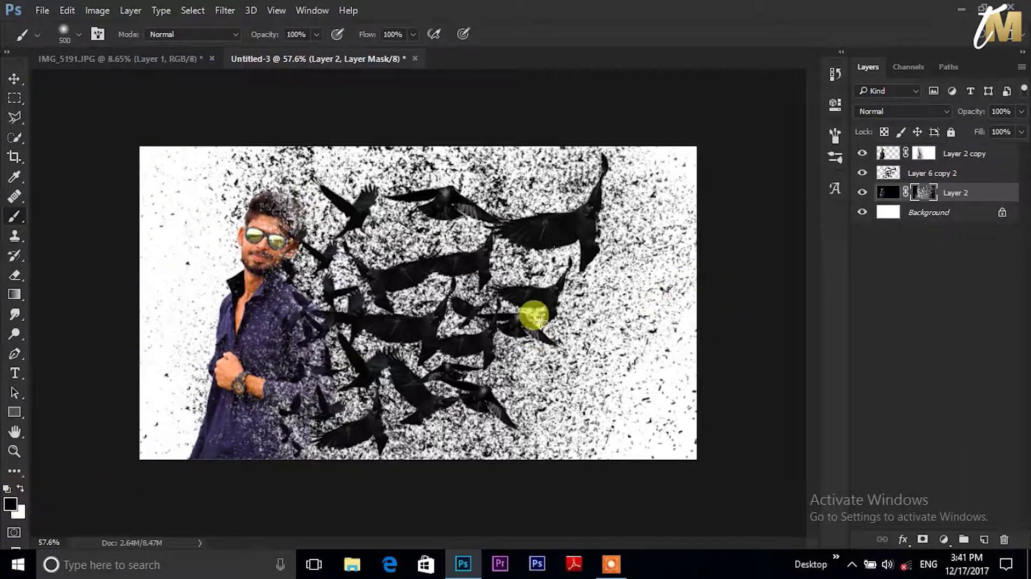
Undo a trial right-side stroke and shrink the brush to 200 px
mouse_move(720, 218)
mouse_down()
mouse_move(675, 368)
mouse_move(682, 413)
mouse_up()
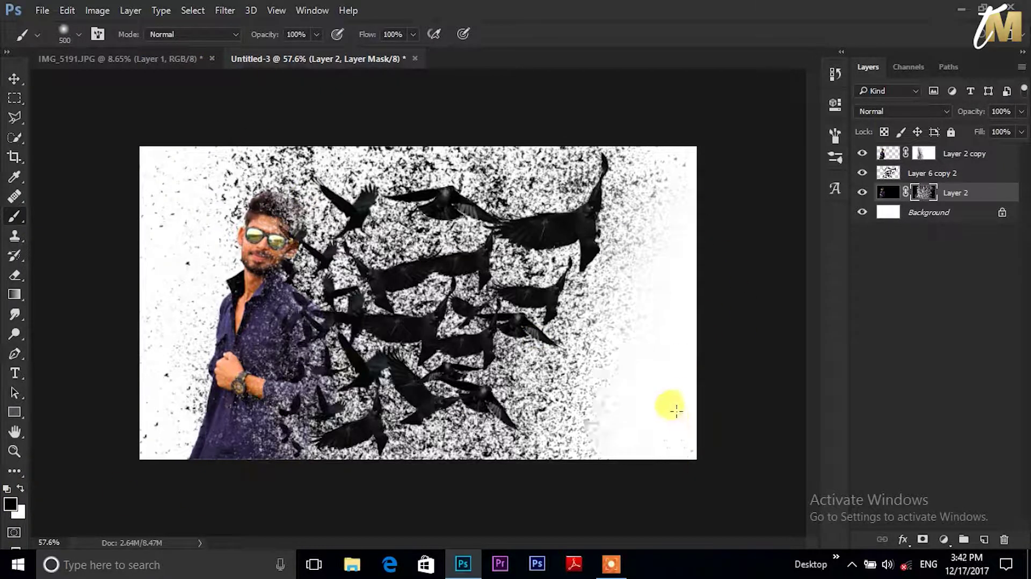
key(ctrl+z)
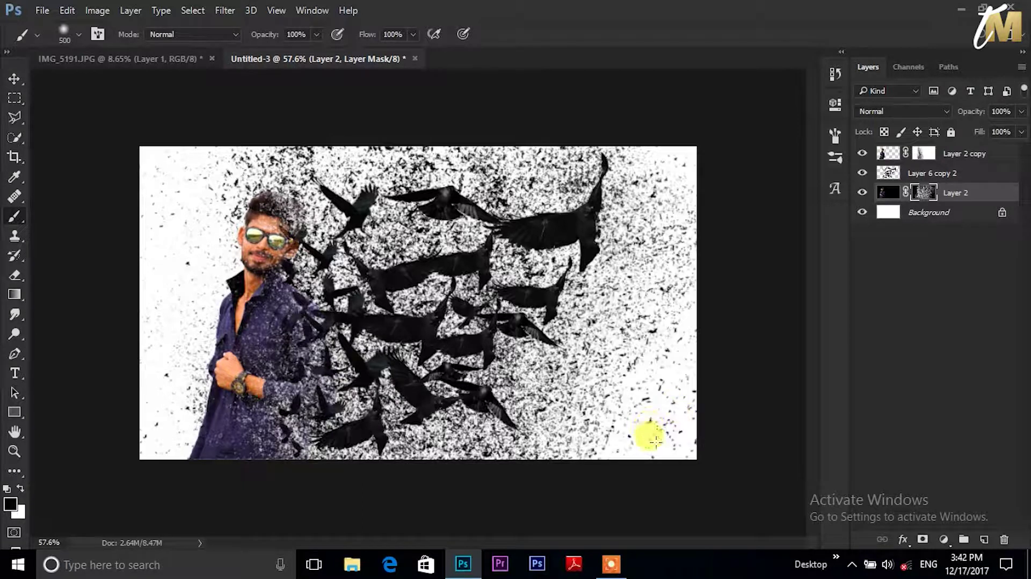
click(76, 37)
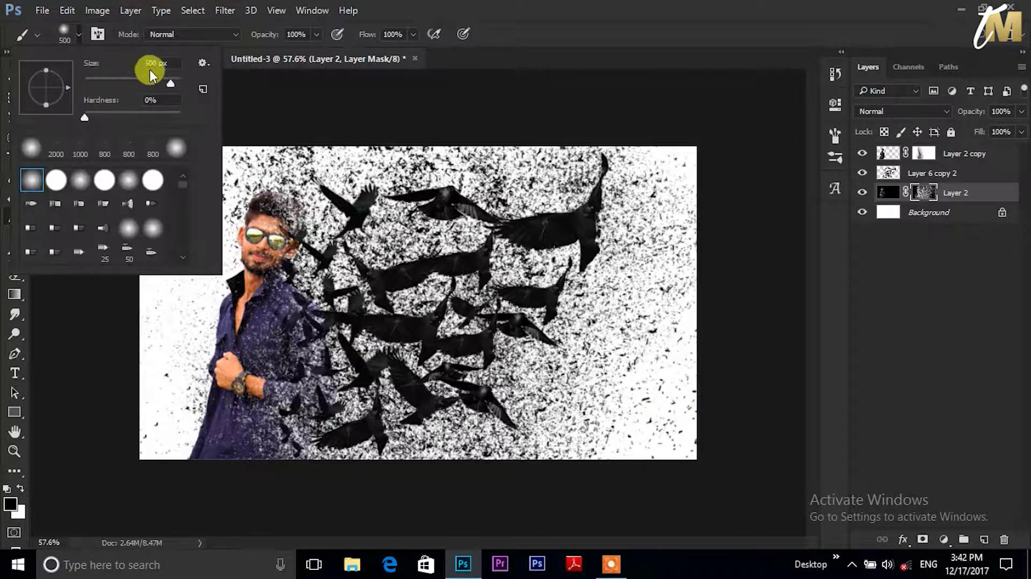
drag(146, 62, 182, 51)
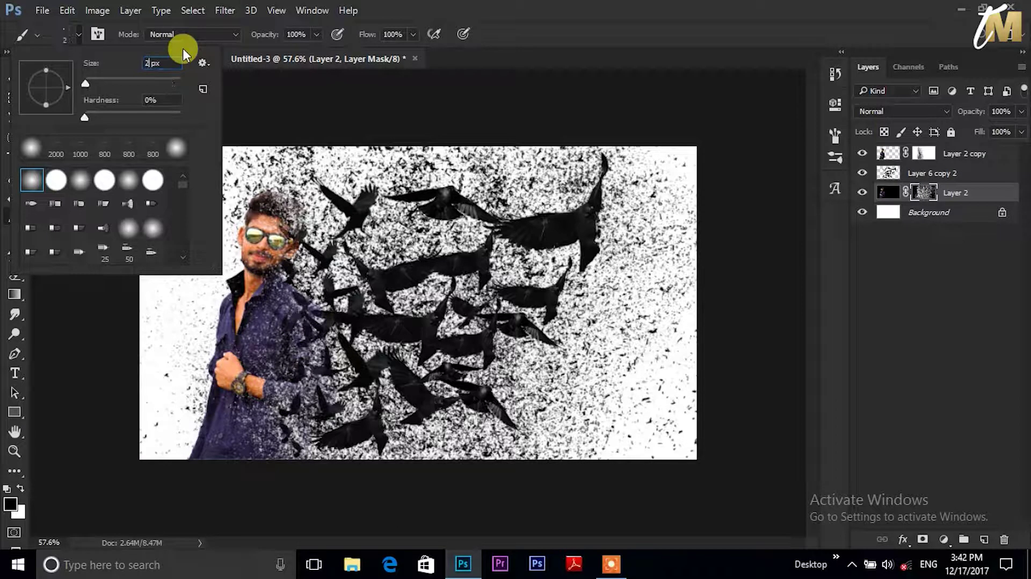
text(00)
key(Return)
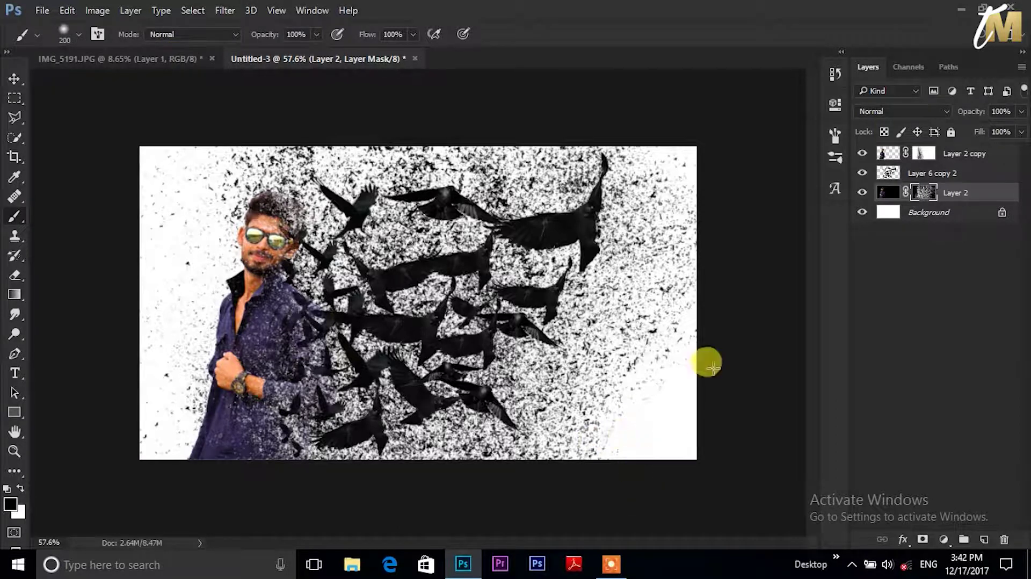
Try masking specks on the lower right and right edge, then undo those strokes
drag(702, 362, 660, 435)
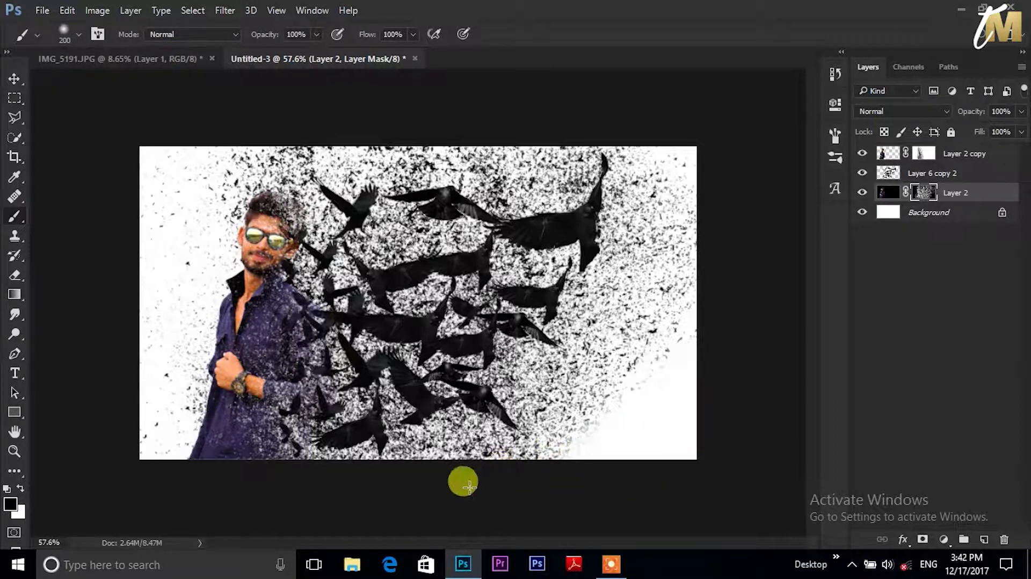
key(ctrl+z)
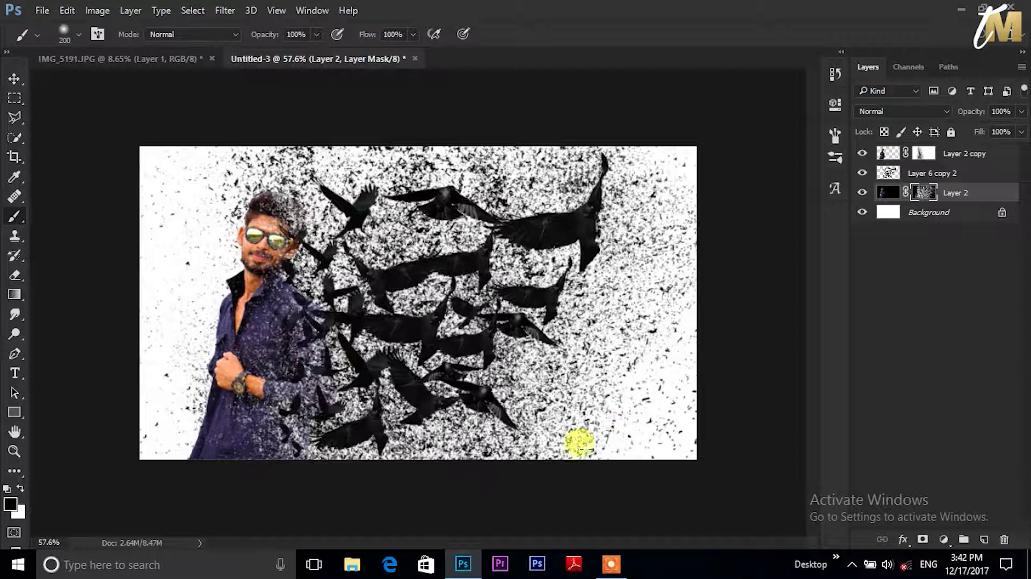
drag(550, 484, 786, 333)
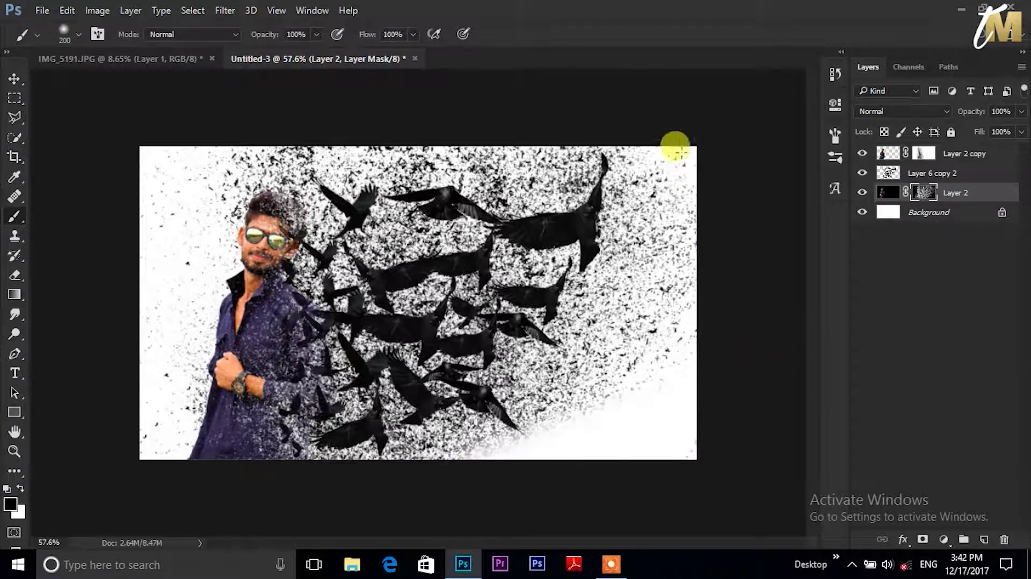
drag(730, 209, 618, 428)
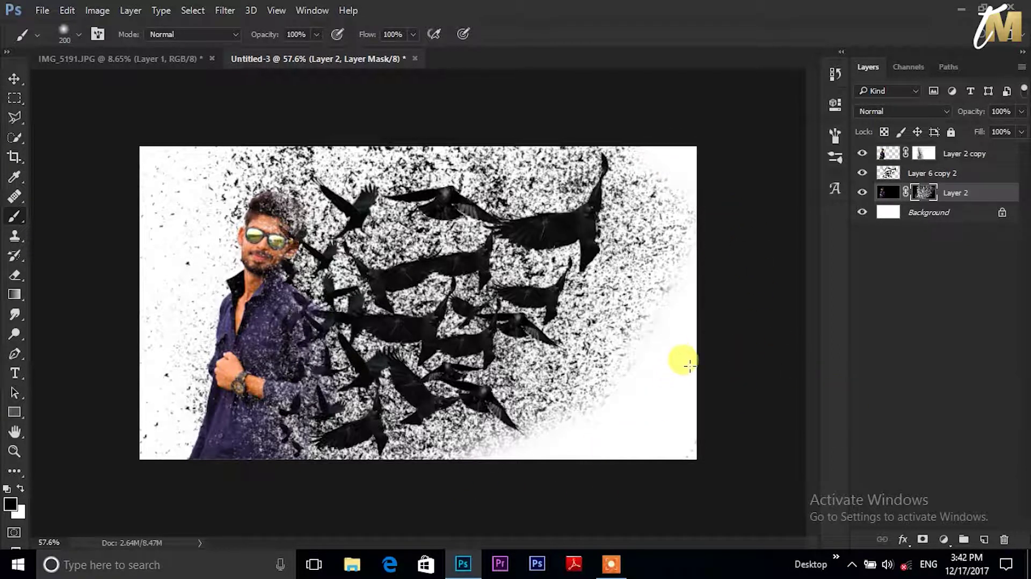
key(ctrl+z)
key(ctrl+alt+z)
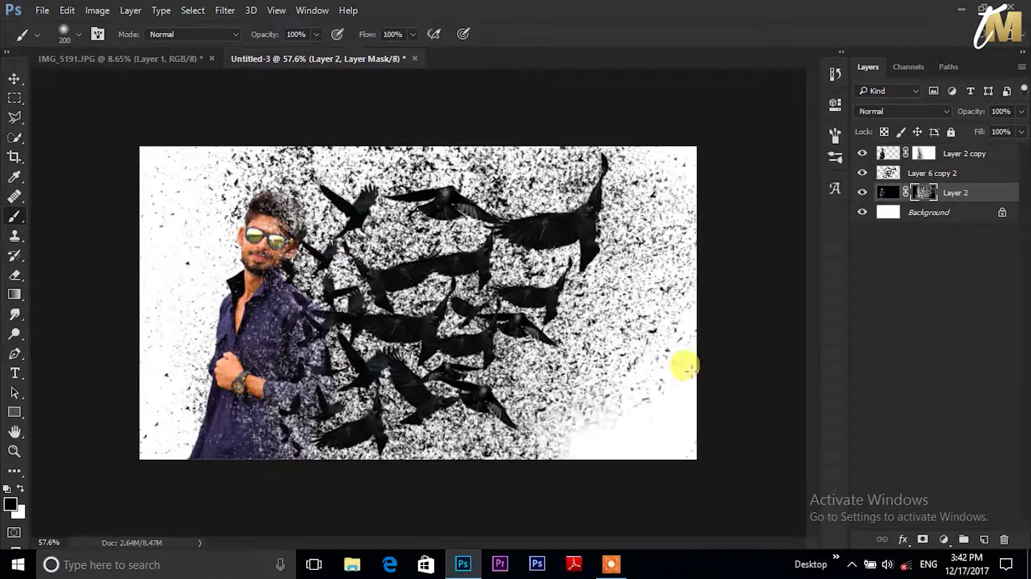
Mask out the specks in the upper-left and down the man's left side
mouse_move(138, 143)
mouse_down()
mouse_move(184, 168)
mouse_move(143, 271)
mouse_up()
drag(206, 131, 164, 413)
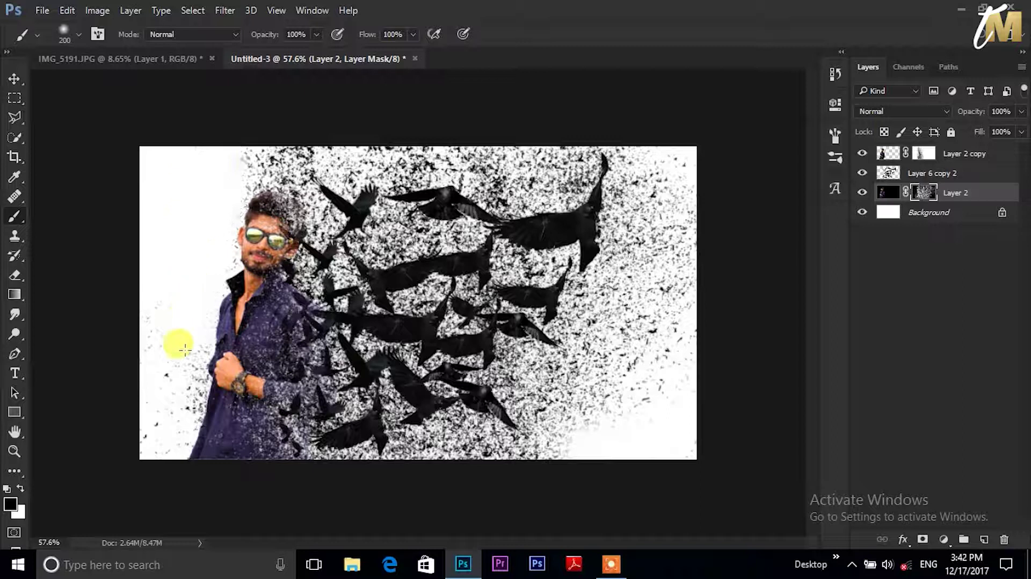
mouse_move(159, 450)
mouse_down()
mouse_move(211, 399)
mouse_move(218, 402)
mouse_move(207, 327)
mouse_move(269, 201)
mouse_move(213, 177)
mouse_move(292, 119)
mouse_up()
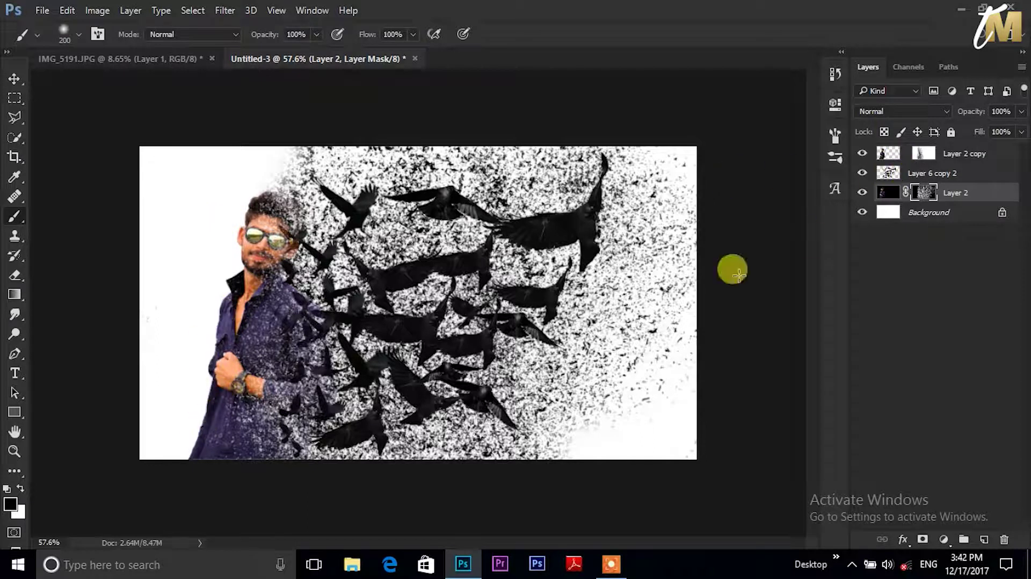
Test a fade on the Layer 2 copy mask, undo it, and reset colours to black/white
click(924, 156)
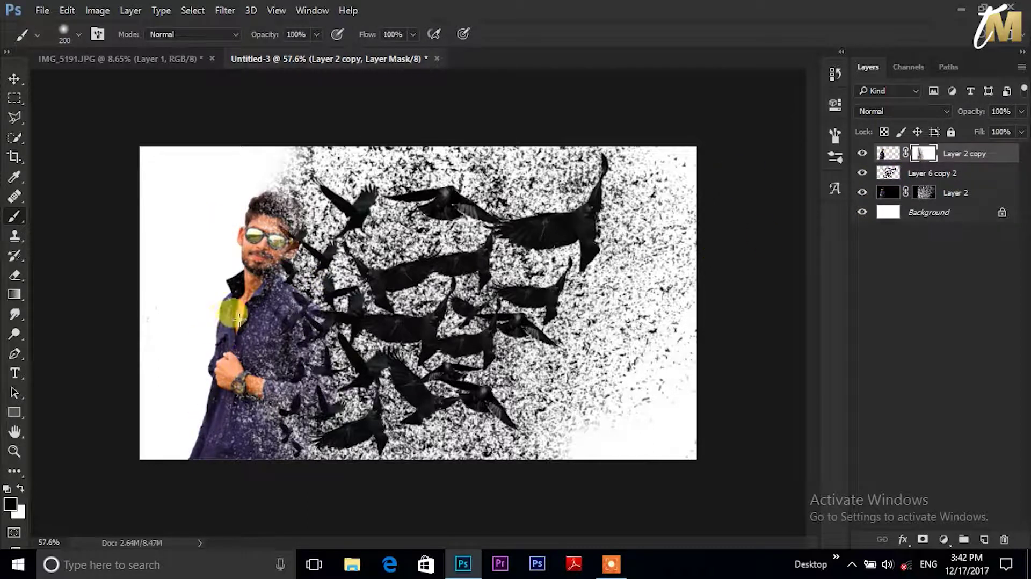
drag(208, 333, 215, 368)
key(ctrl+z)
click(895, 153)
click(922, 155)
key(d)
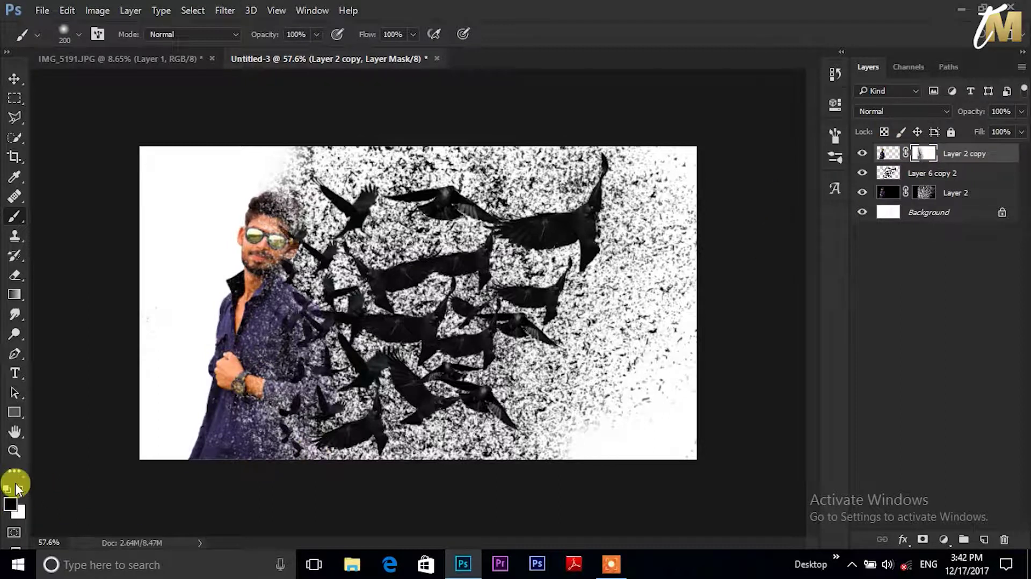
click(18, 486)
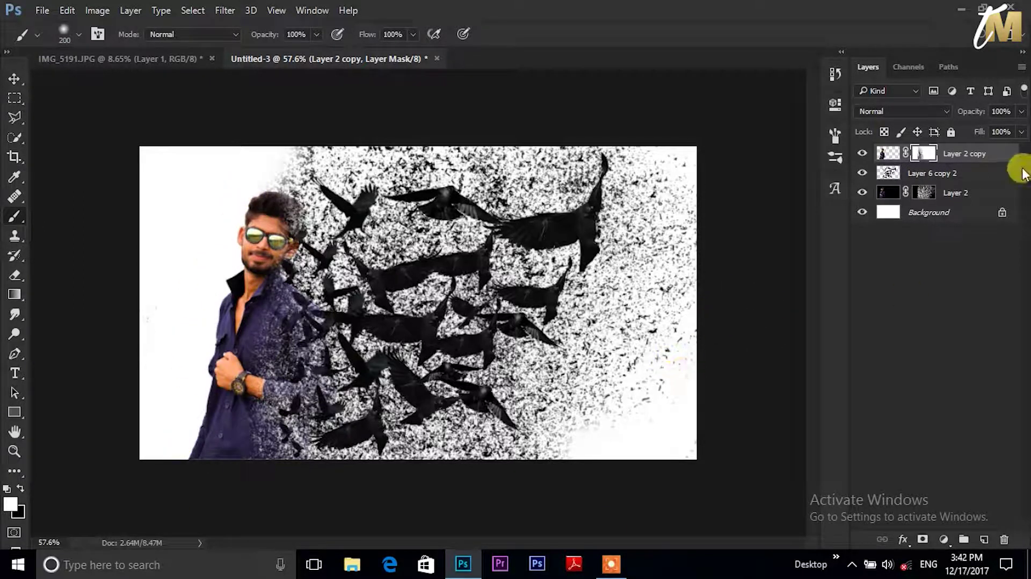
On Layer 2's mask, paint black to fade the lower-right particles into white
click(924, 192)
click(21, 489)
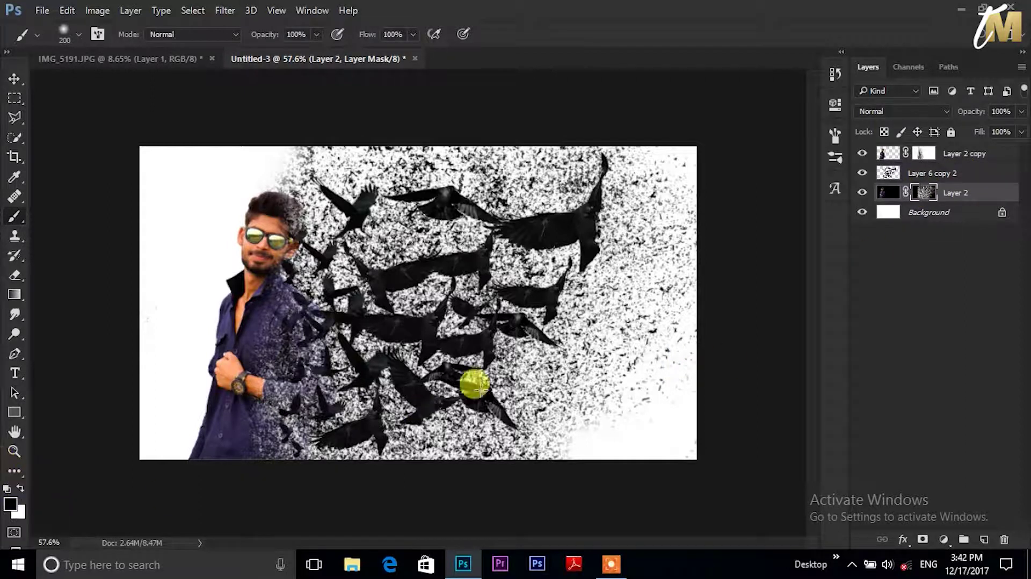
mouse_move(709, 301)
mouse_down()
mouse_move(606, 451)
mouse_move(660, 433)
mouse_move(473, 473)
mouse_up()
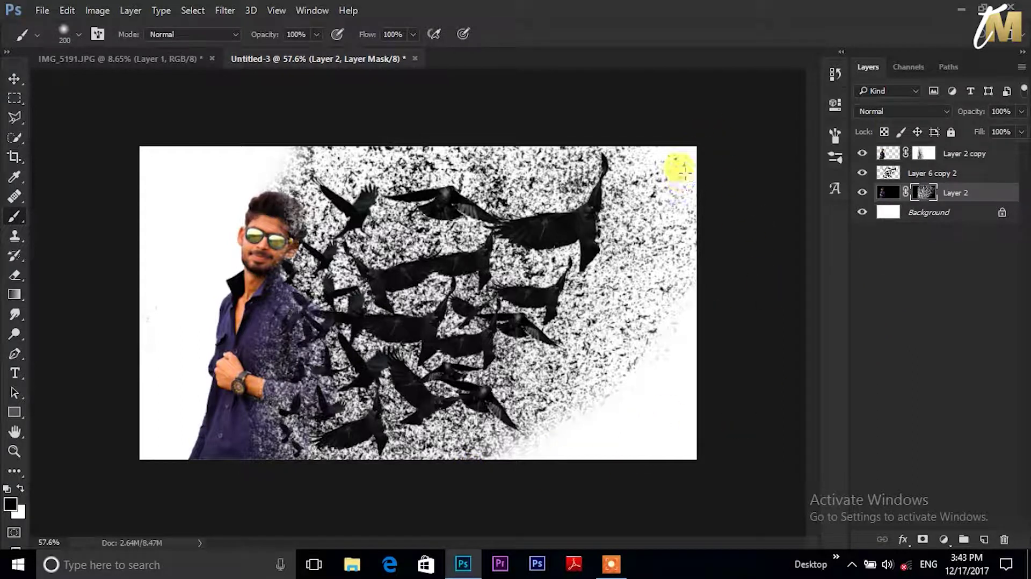
Switch to the 800 px soft round brush
click(79, 35)
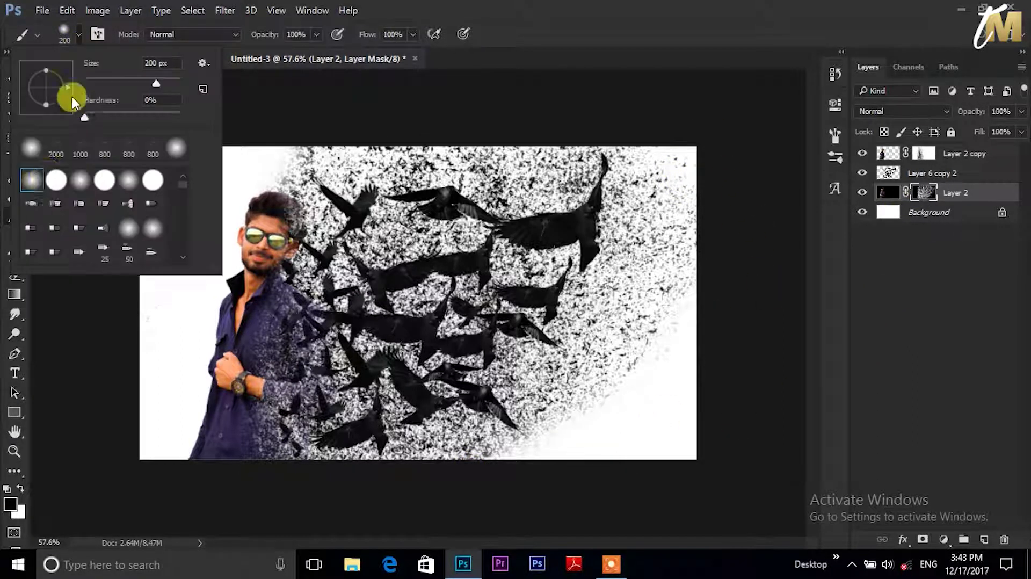
click(56, 149)
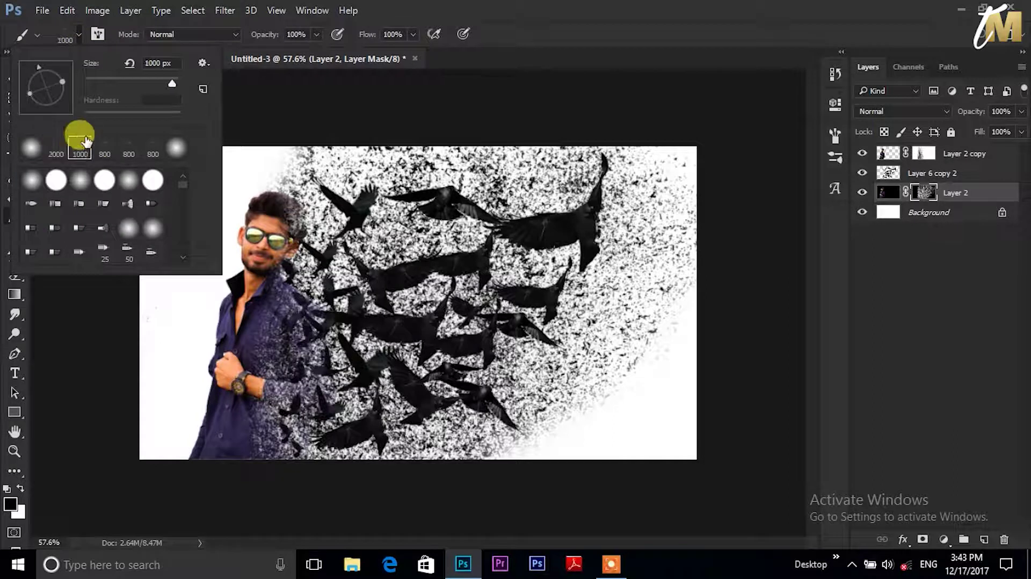
click(105, 148)
click(78, 36)
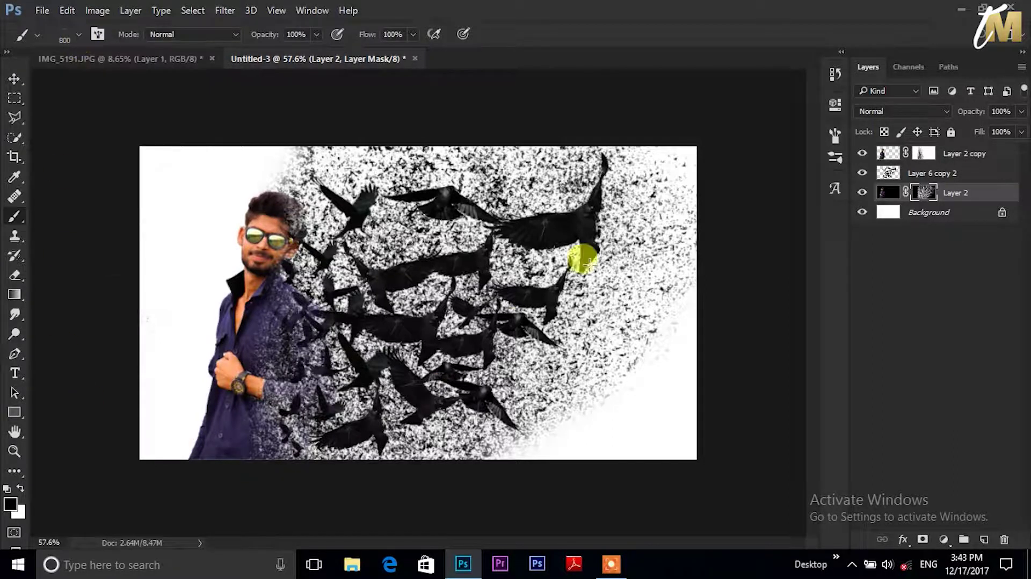
Paint Layer 2's mask to restore dark particles along the right and lower-right edges
click(584, 201)
drag(691, 237, 675, 321)
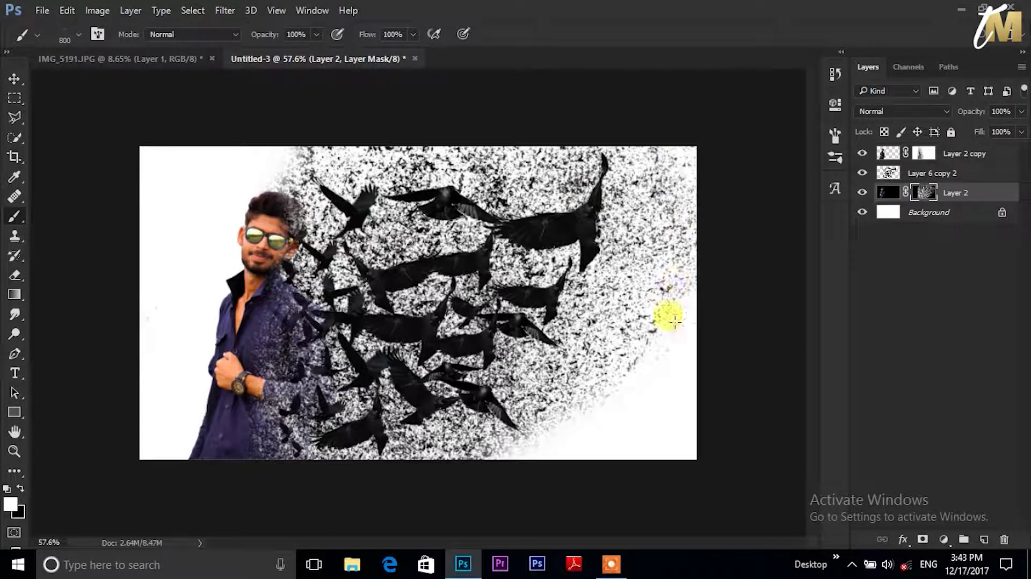
mouse_move(569, 338)
mouse_down()
mouse_move(681, 338)
mouse_move(534, 350)
mouse_move(455, 382)
mouse_move(204, 406)
mouse_move(326, 398)
mouse_move(415, 408)
mouse_move(367, 377)
mouse_up()
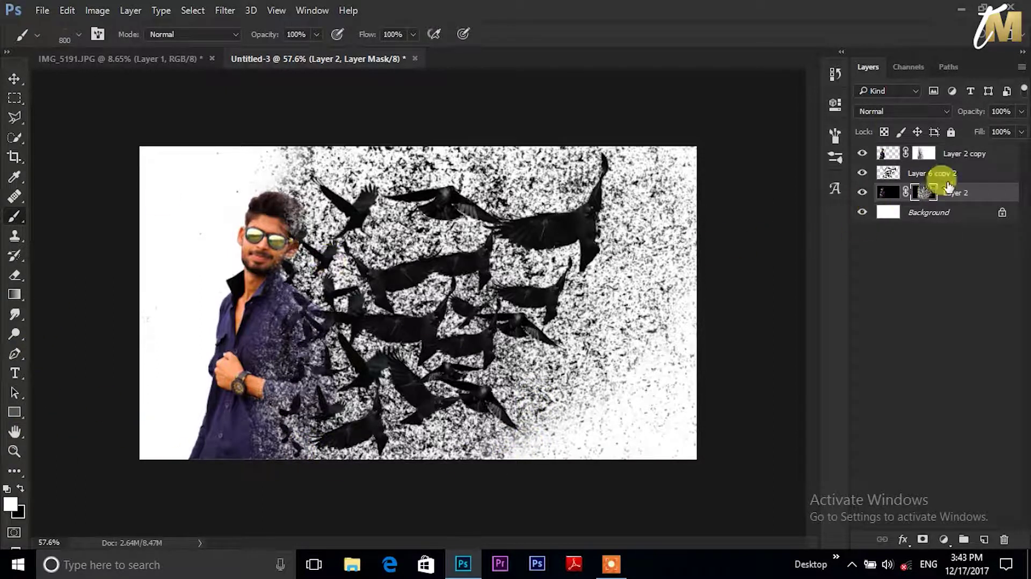
From Layer 2 copy, stamp visible layers into Layer 3 and launch Nik Color Efex Pro 4
click(941, 154)
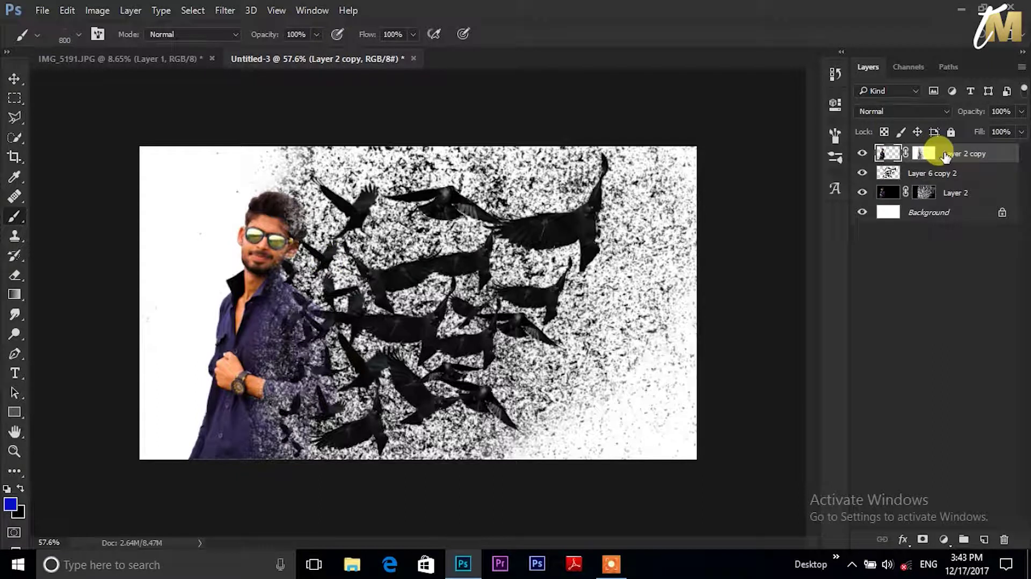
key(ctrl+shift+alt+e)
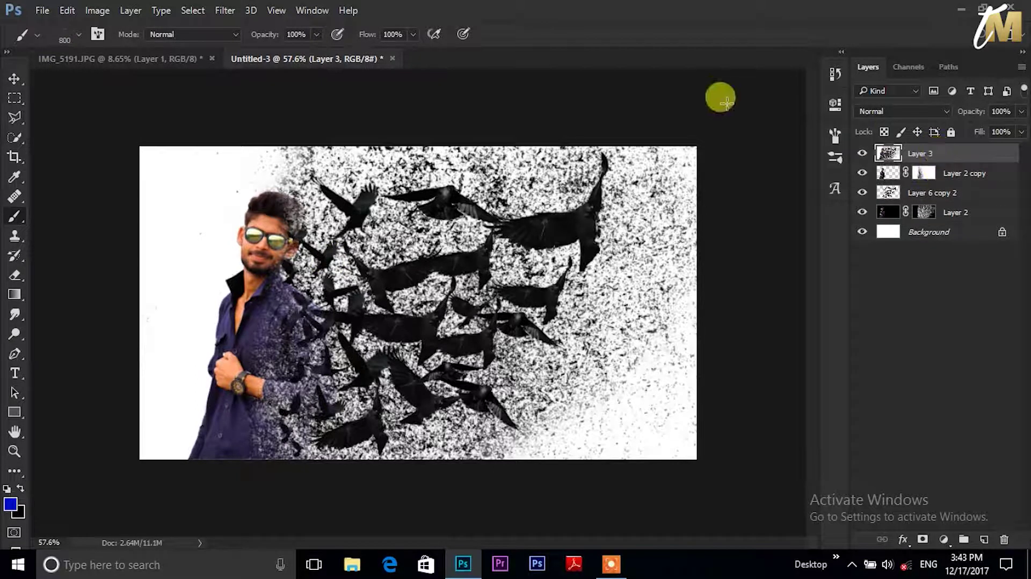
click(225, 10)
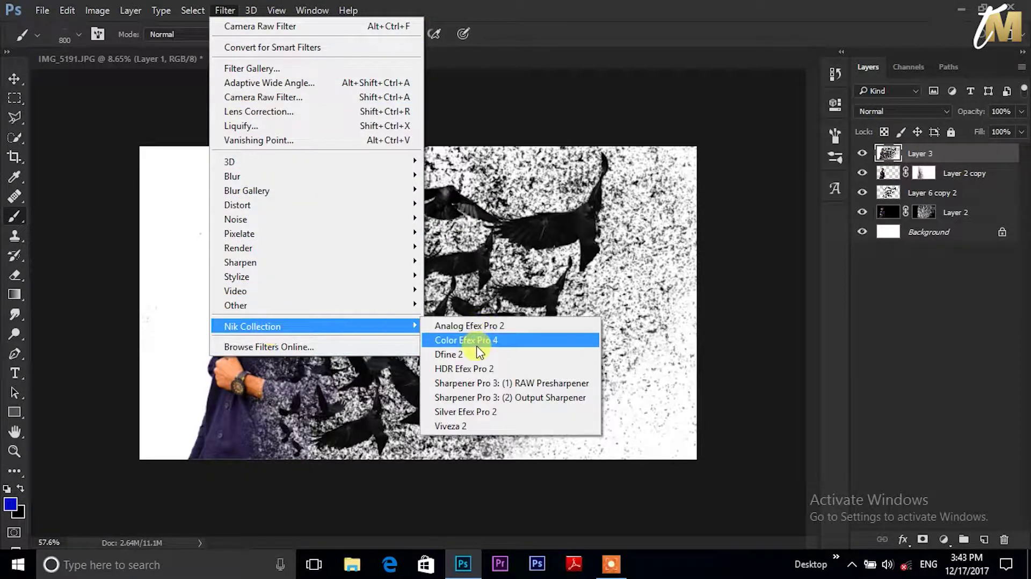
mouse_move(253, 326)
click(476, 343)
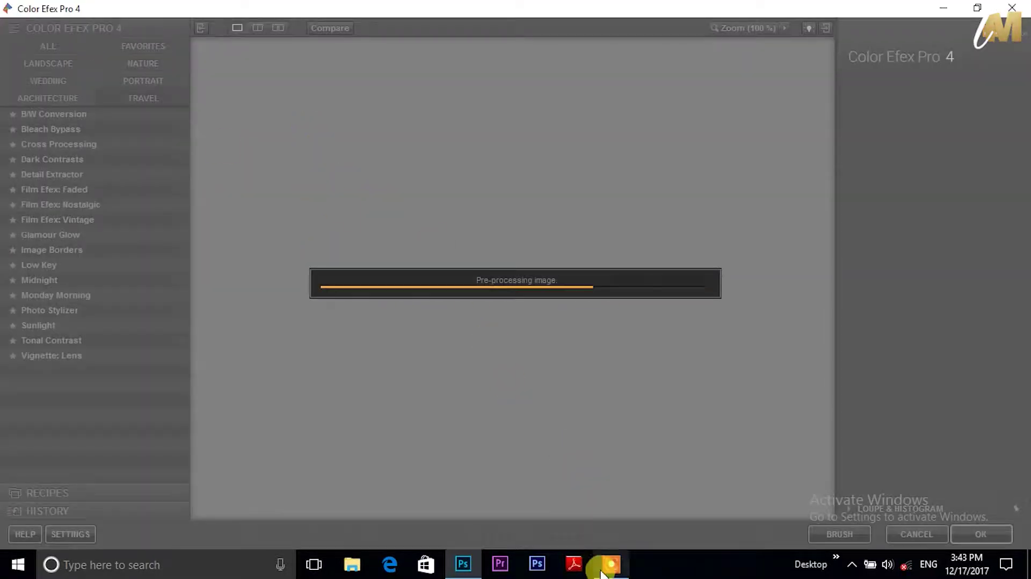
Apply the Cross Processing filter and preview its B04 method
click(603, 570)
click(985, 507)
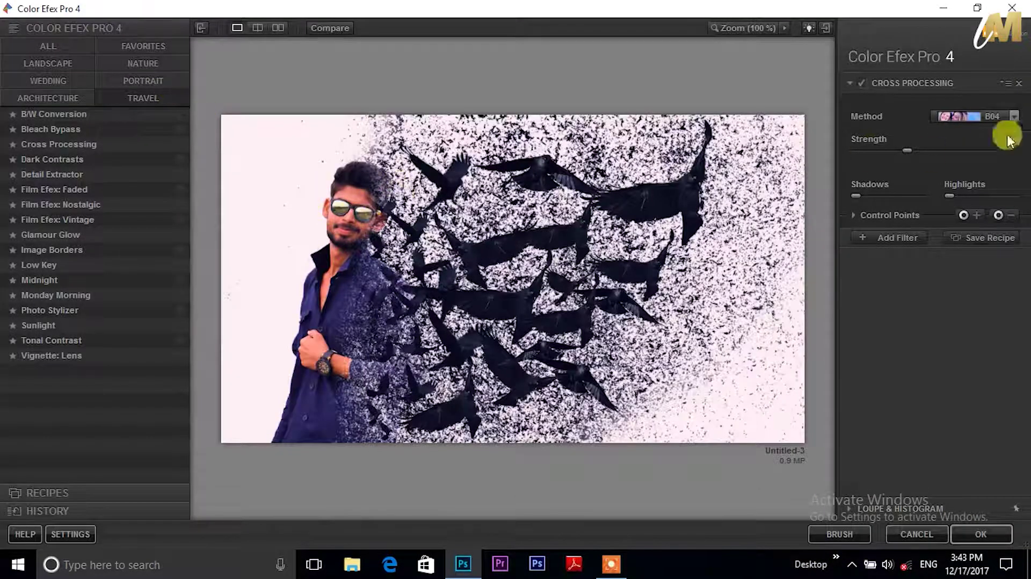
click(987, 116)
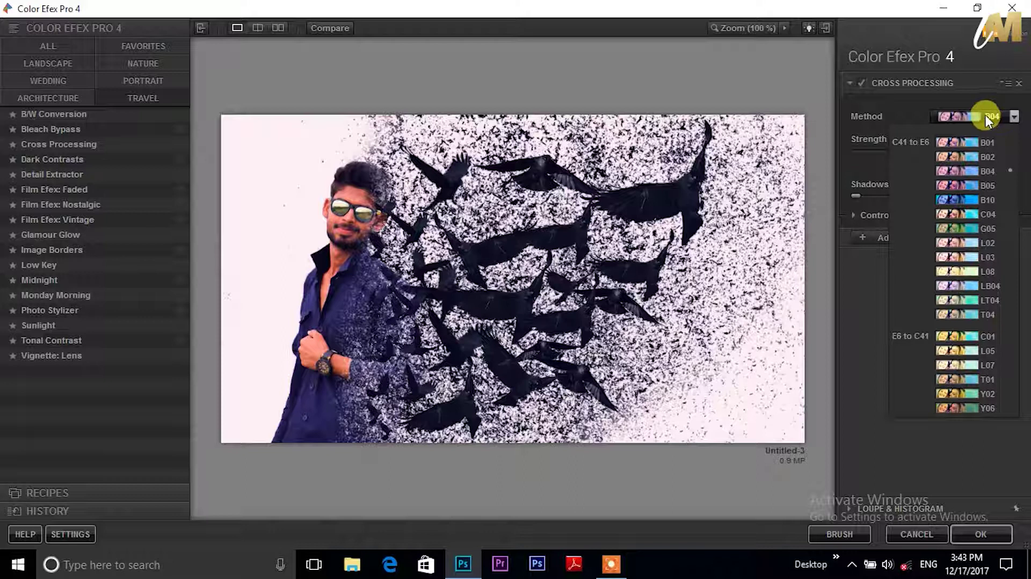
click(54, 144)
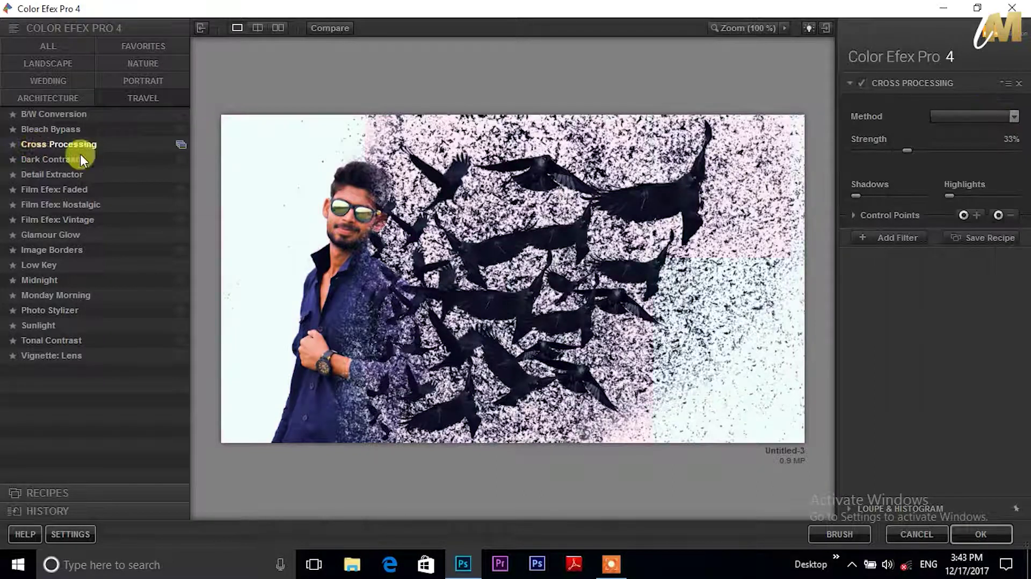
click(965, 115)
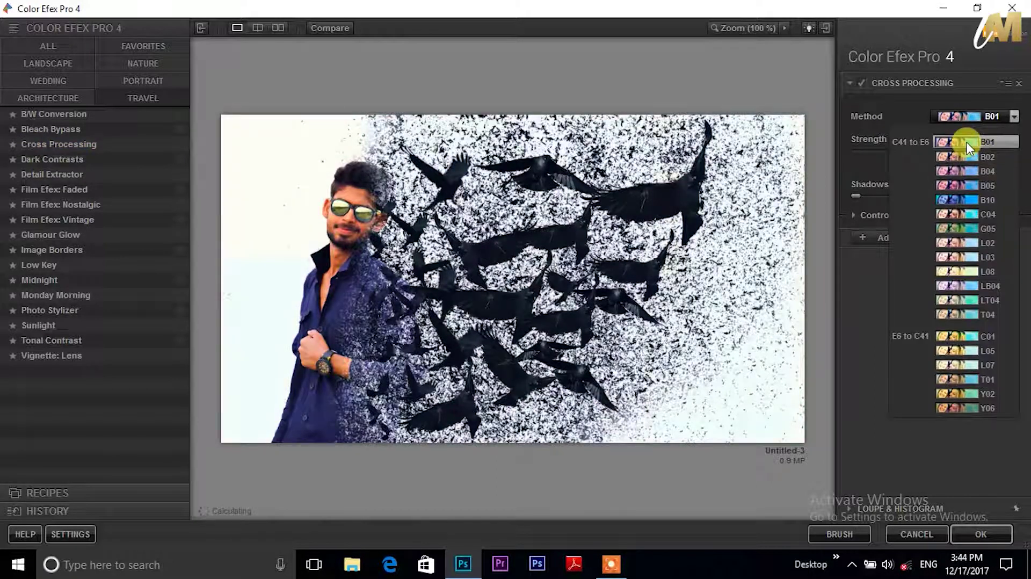
click(963, 172)
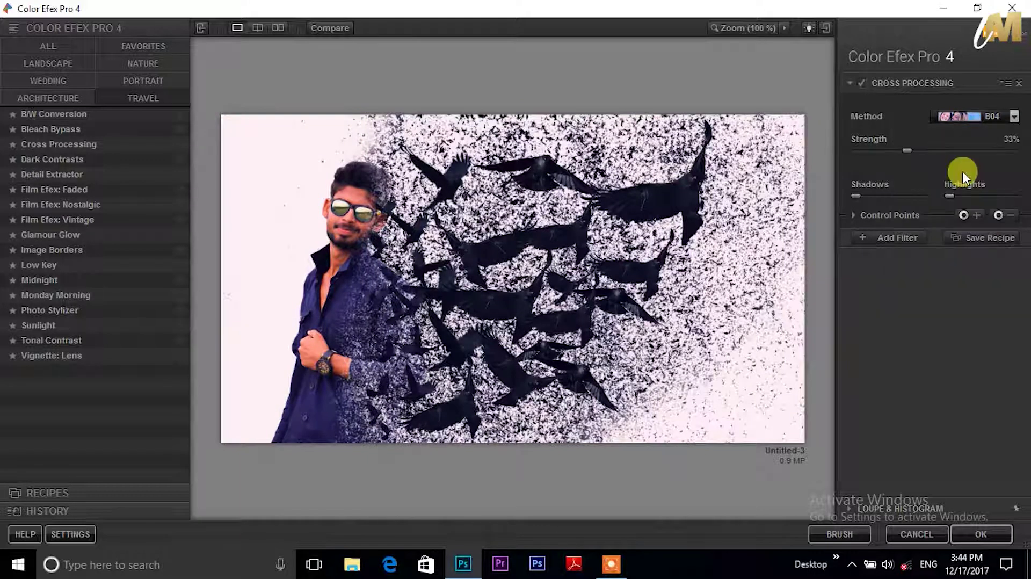
Settle on Cross Processing method C01 at 33% and send it back to Photoshop
click(969, 117)
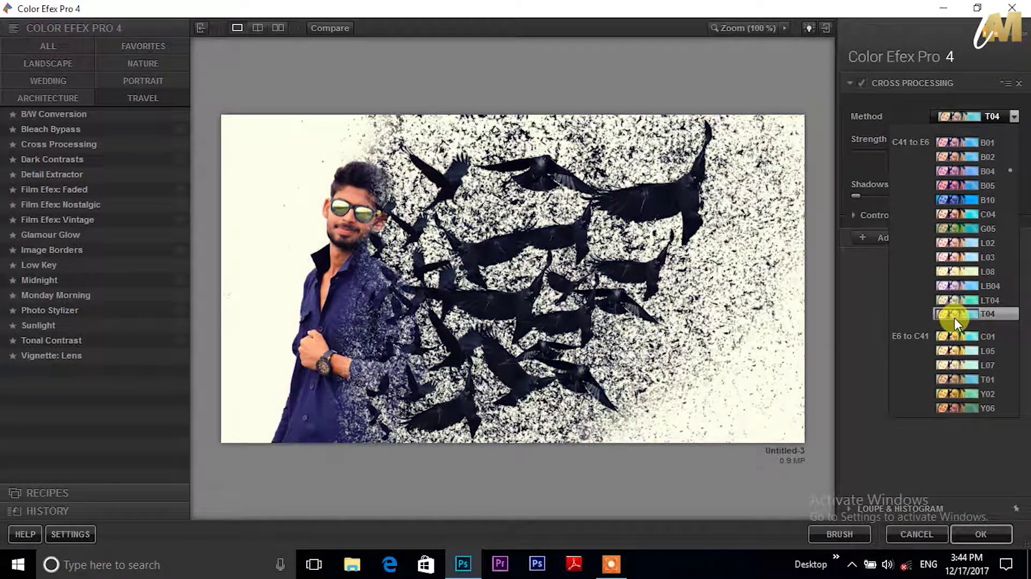
click(956, 336)
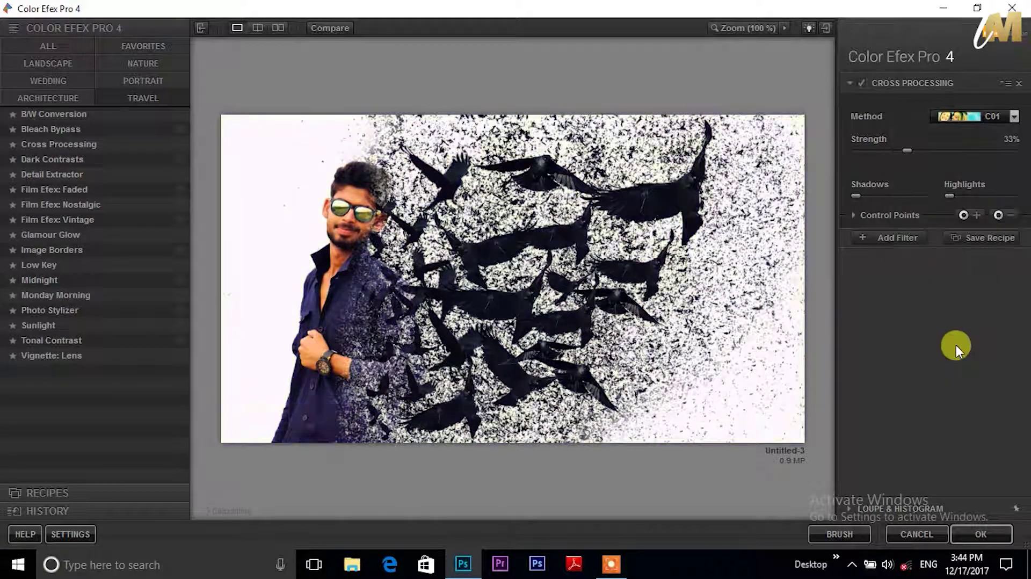
click(975, 123)
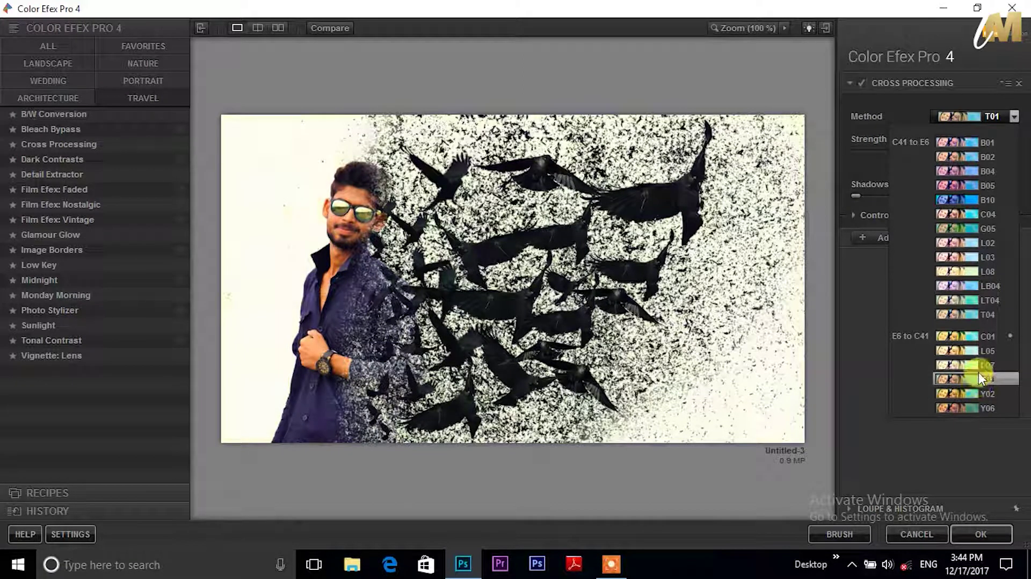
click(982, 338)
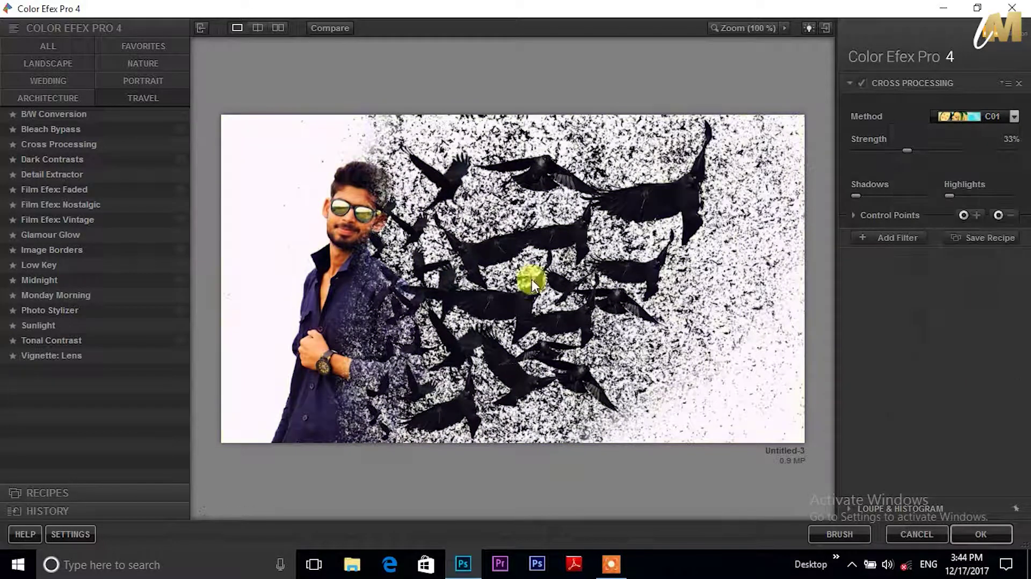
click(978, 532)
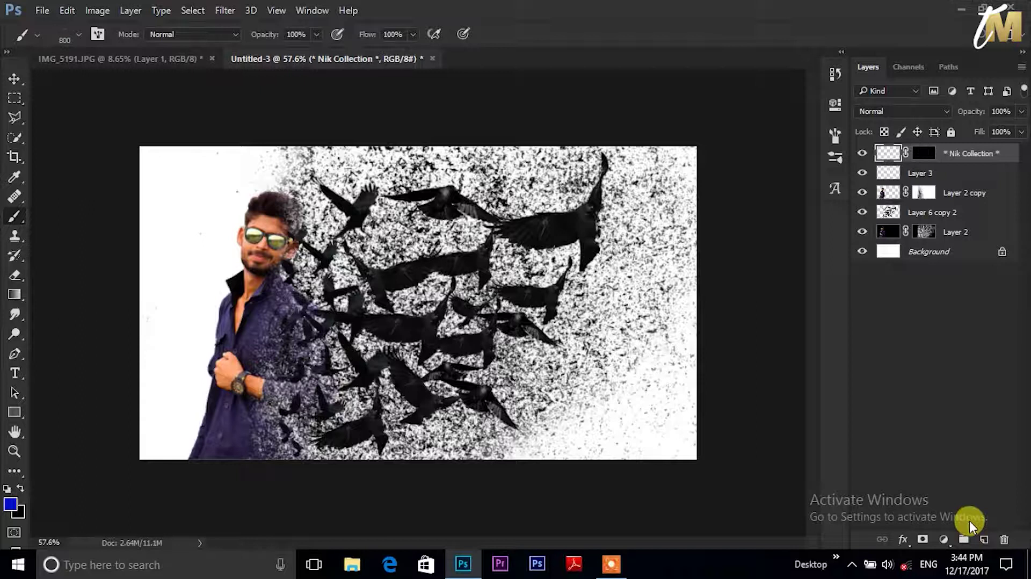
Compare the Cross Processing (CEP 4) layer on and off, leaving it visible
key(ctrl+f)
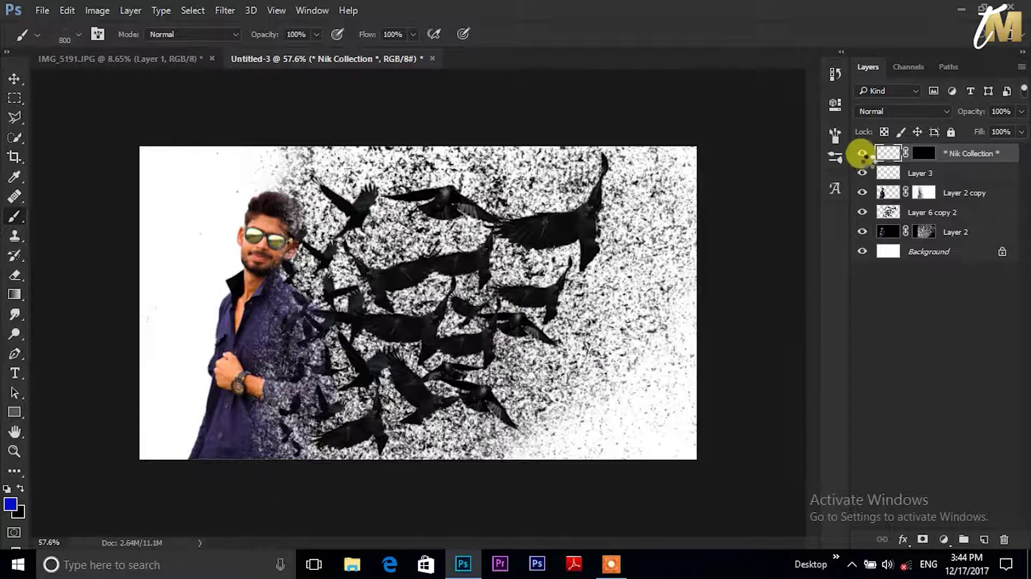
click(863, 173)
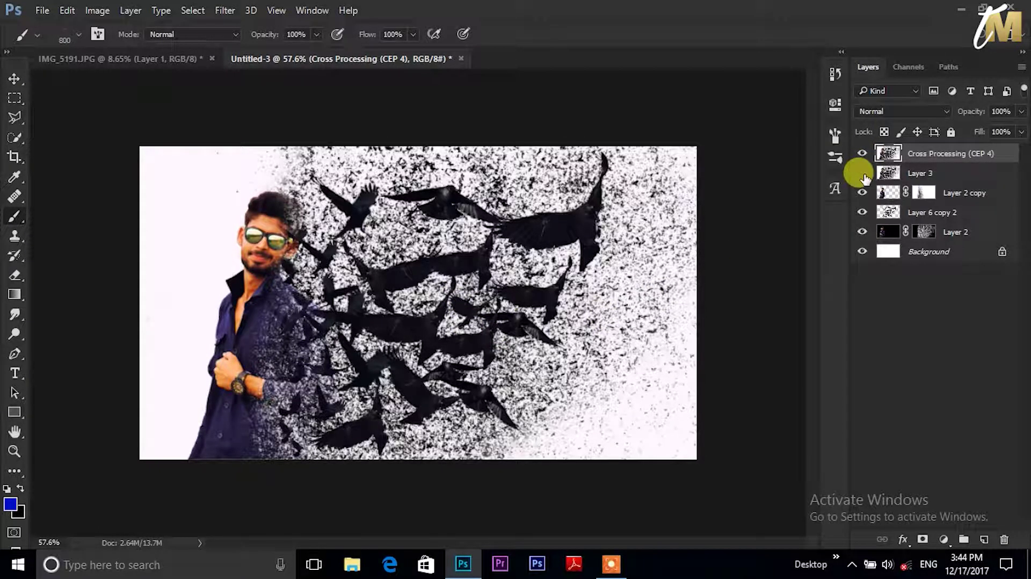
click(861, 154)
click(862, 153)
click(862, 154)
click(862, 154)
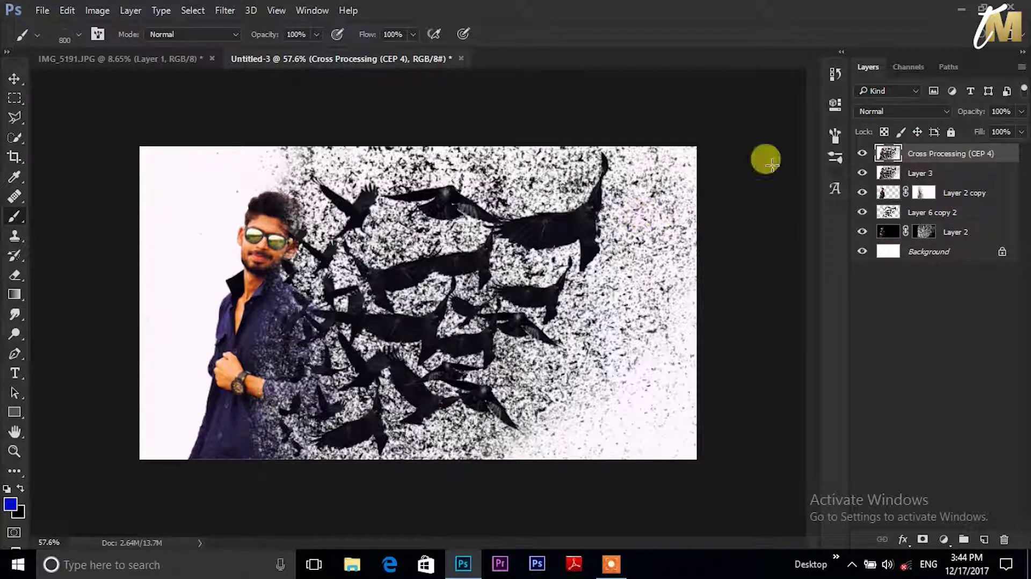
click(213, 11)
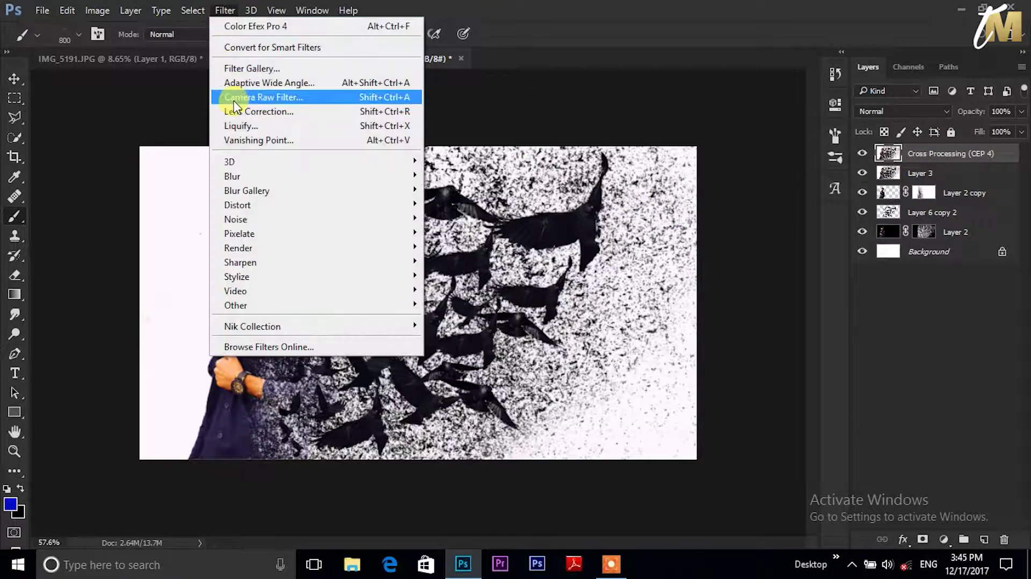
In Camera Raw, set Temperature -16, Tint +11, Exposure -0.35, Contrast -4, Shadows +4
click(234, 98)
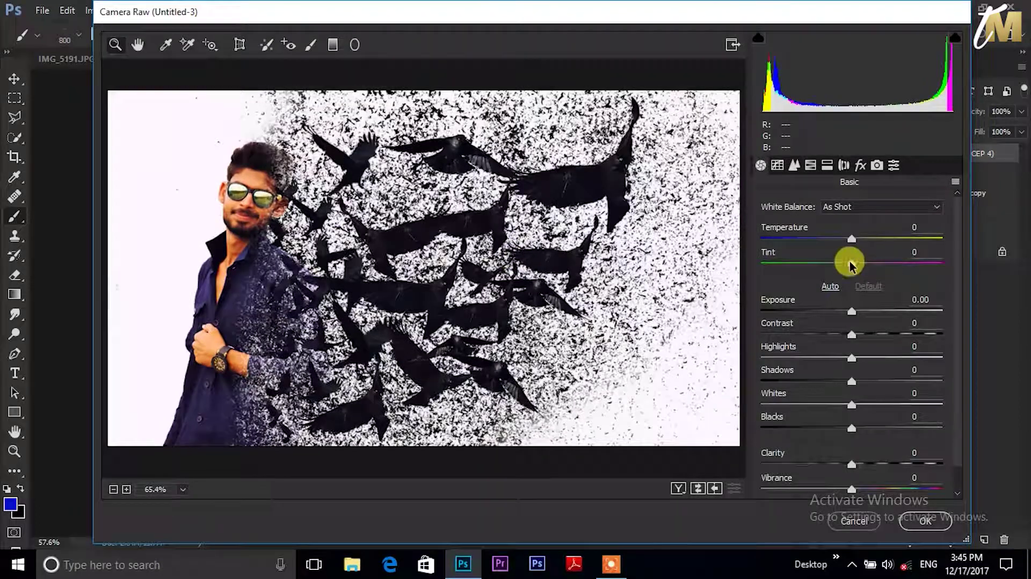
mouse_move(852, 237)
mouse_down()
mouse_move(836, 238)
mouse_move(842, 267)
mouse_move(860, 267)
mouse_up()
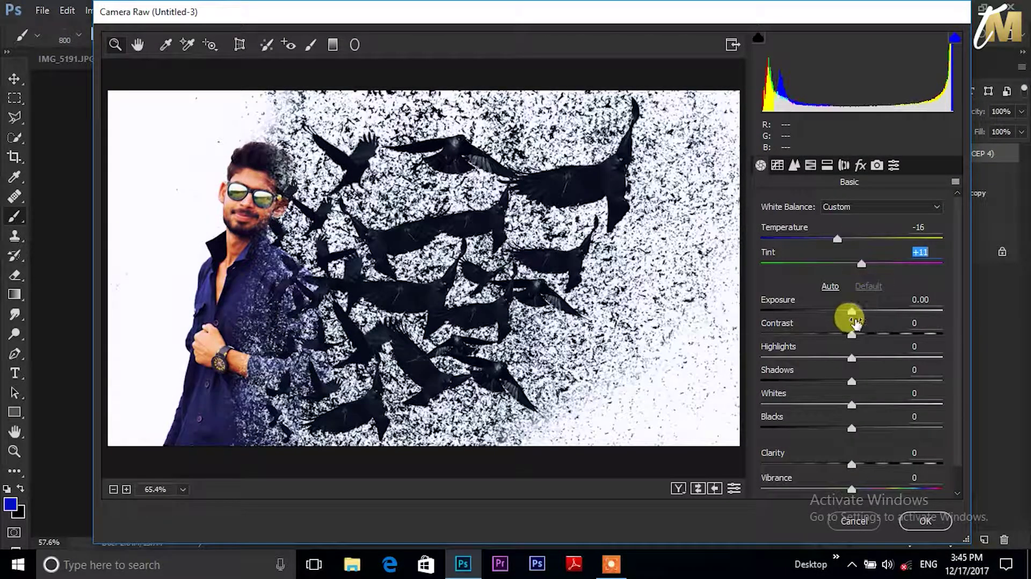
drag(852, 313, 848, 337)
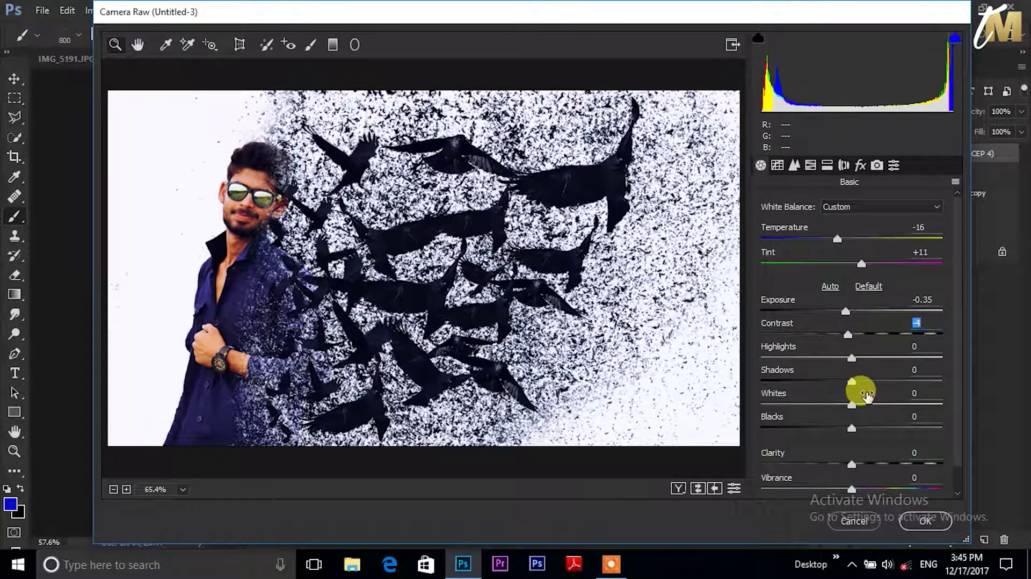
drag(849, 381, 856, 381)
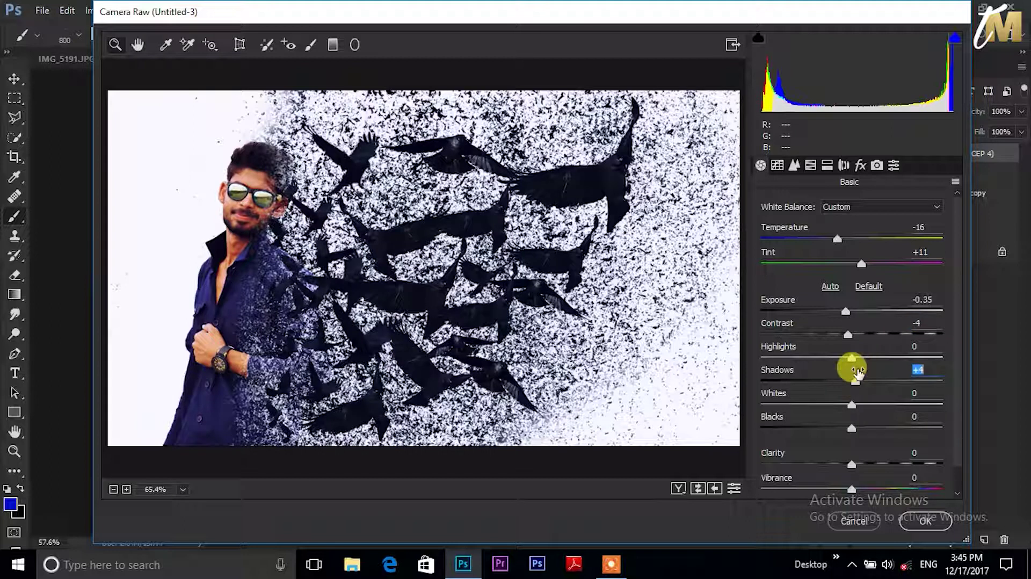
Raise Whites to +11 and Clarity to +2, then apply the Camera Raw grade
click(853, 358)
click(852, 406)
drag(851, 407, 861, 407)
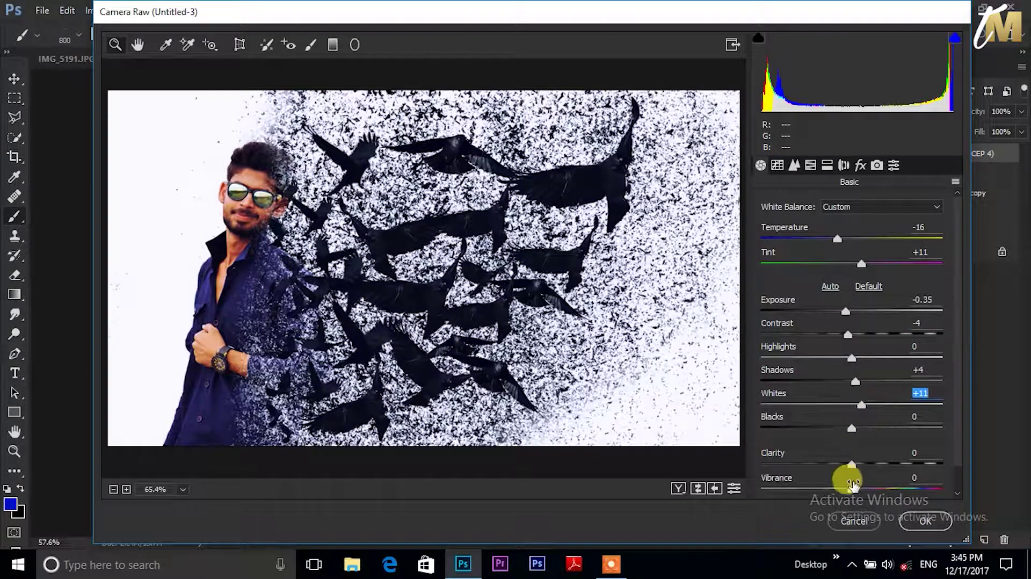
click(851, 465)
drag(852, 465, 853, 465)
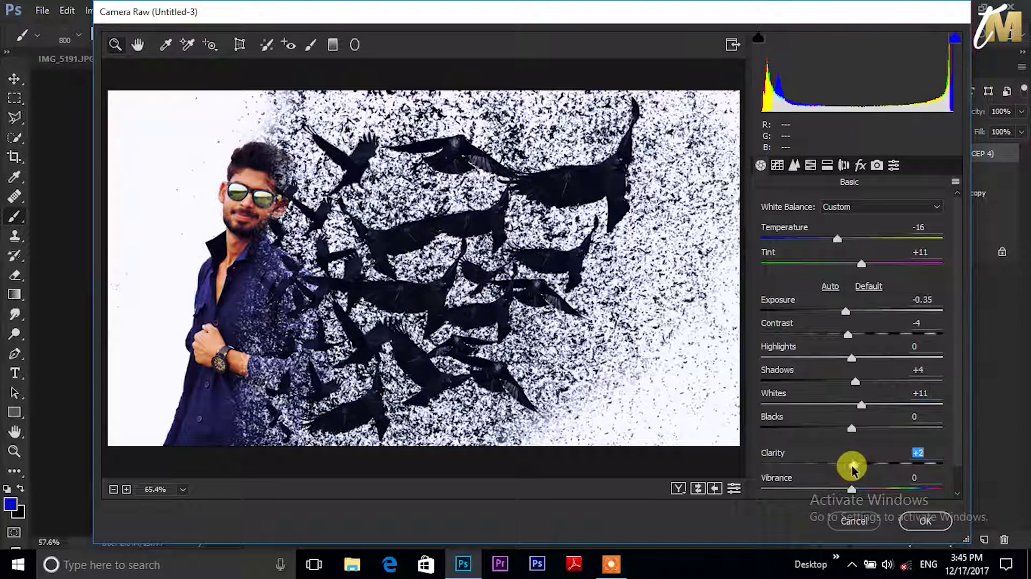
click(937, 524)
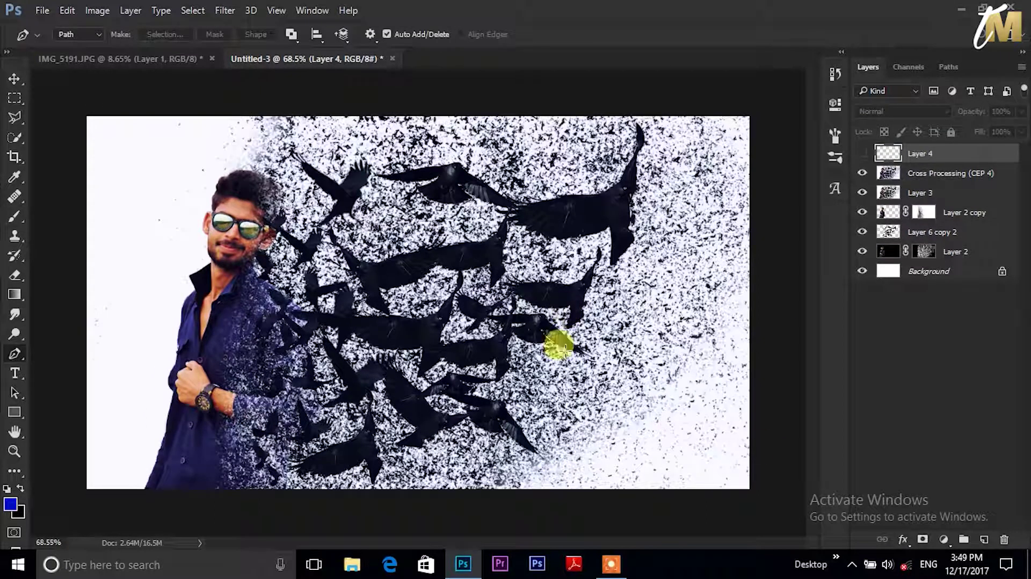
Show the empty Layer 4 and stamp all visible layers into a new Layer 5
click(862, 151)
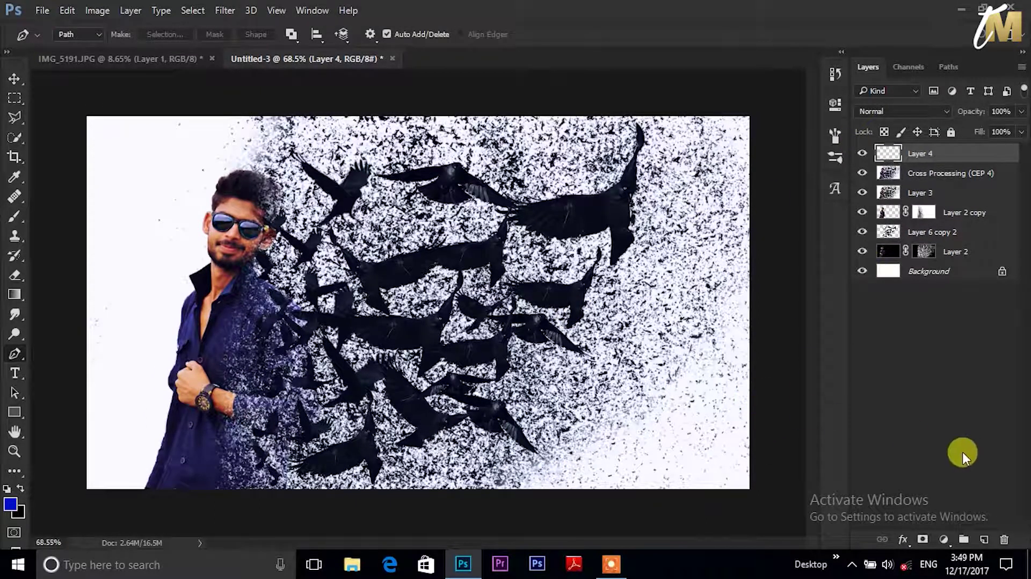
key(ctrl+minus)
key(ctrl+plus)
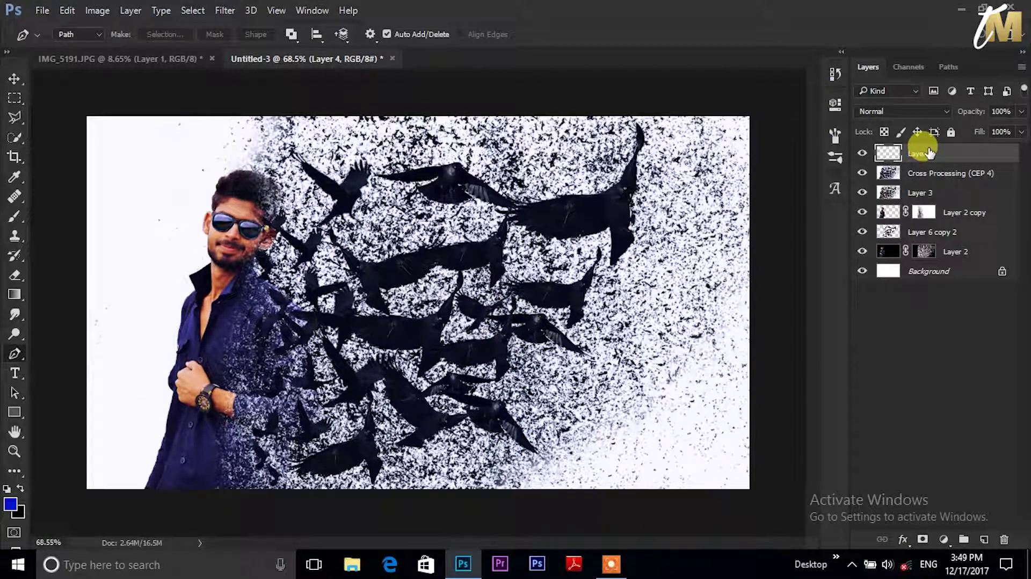
key(ctrl+shift+alt+n)
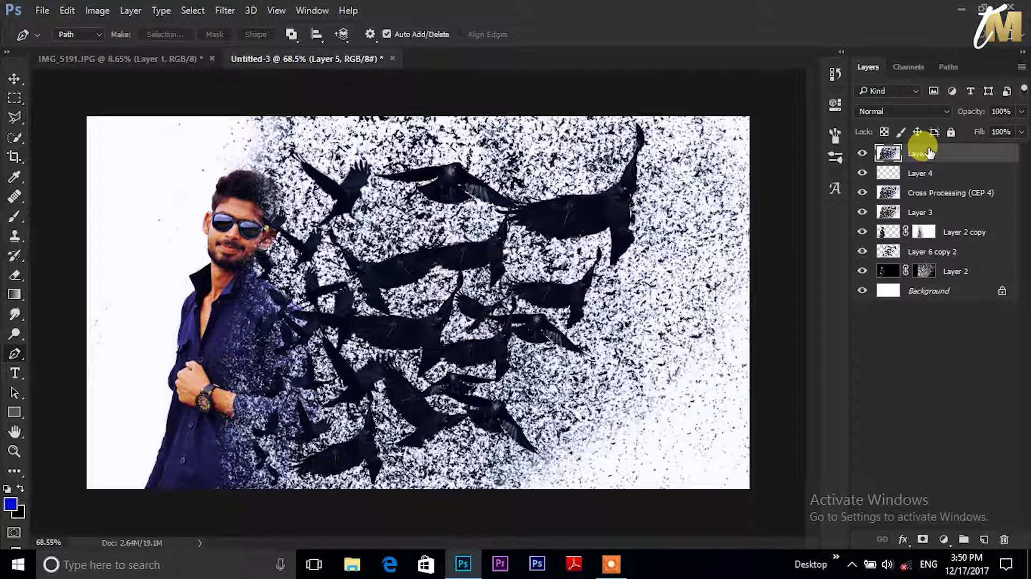
click(199, 11)
click(199, 11)
click(224, 10)
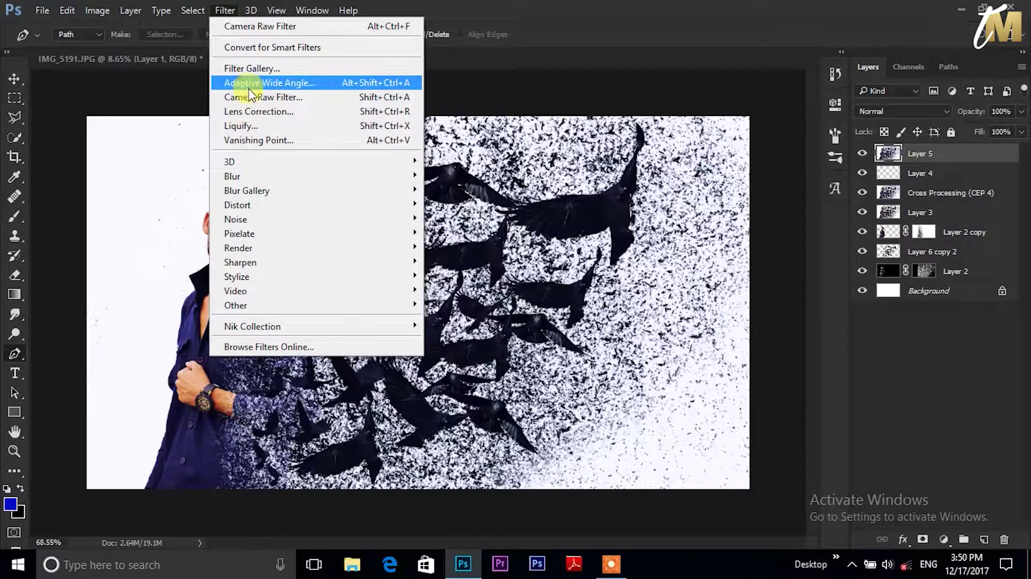
In Viveza 2, raise Brightness to 30% and Contrast to 14%
mouse_move(253, 326)
click(463, 430)
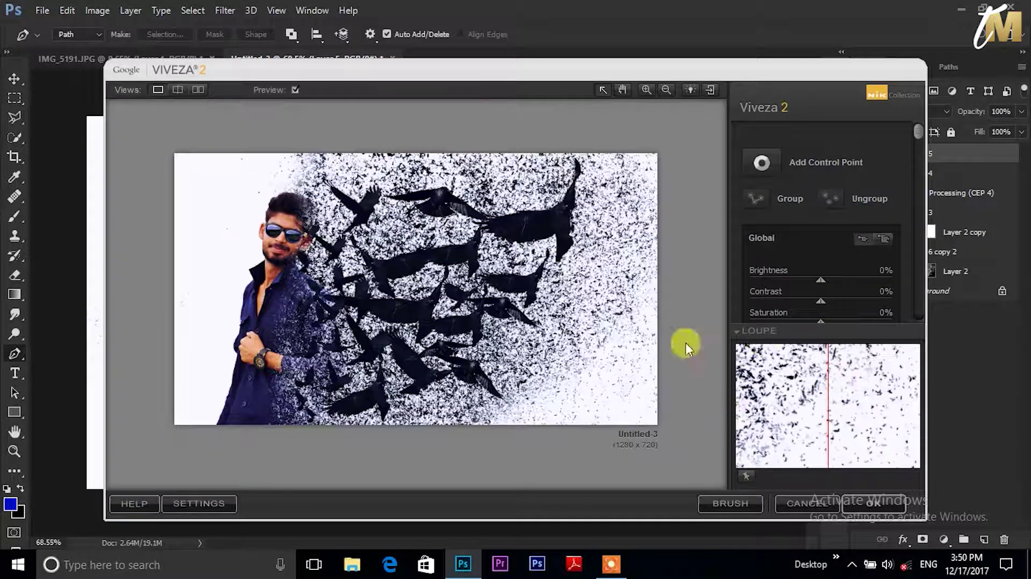
drag(824, 278, 841, 277)
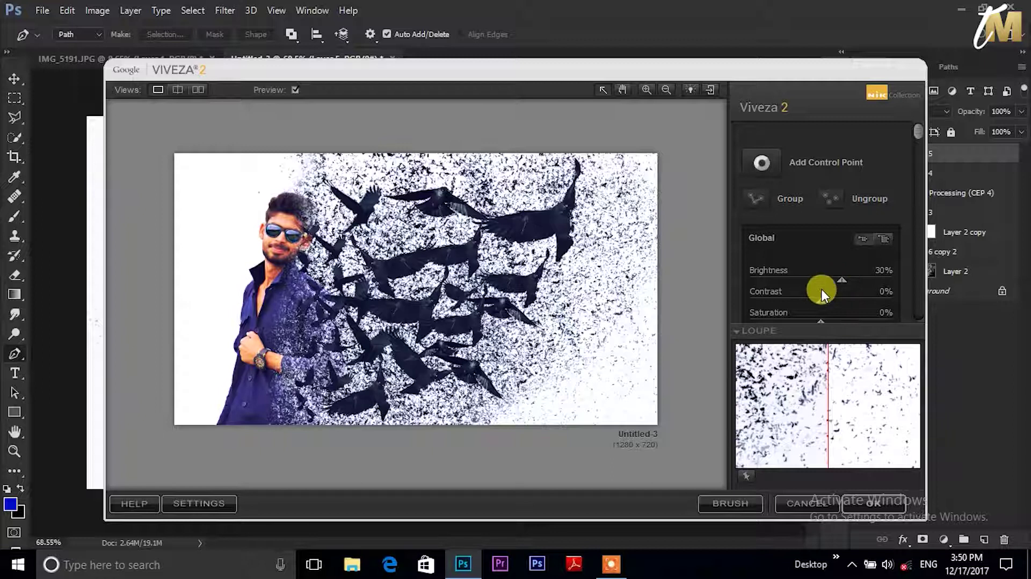
drag(817, 304, 828, 304)
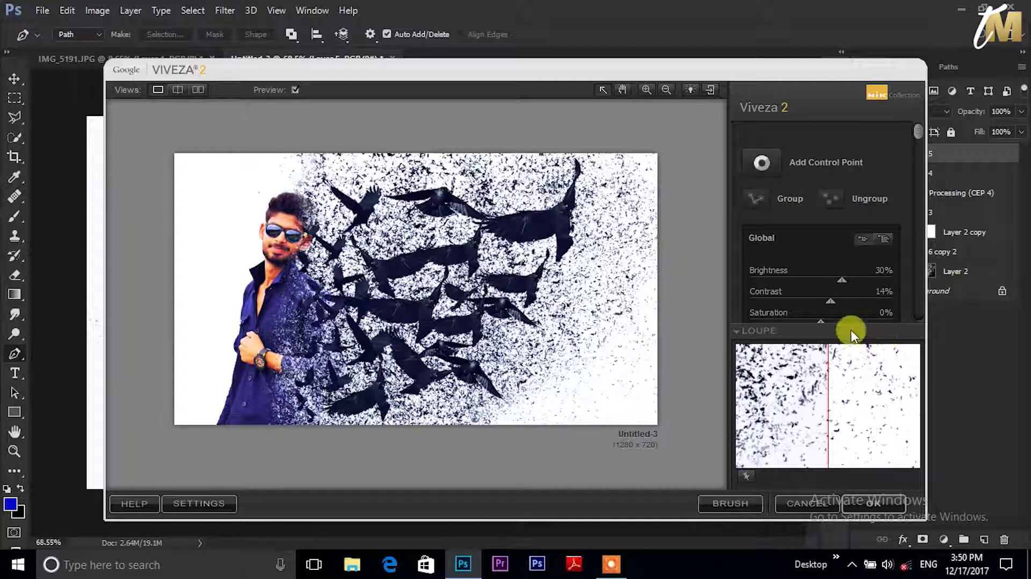
drag(923, 132, 927, 169)
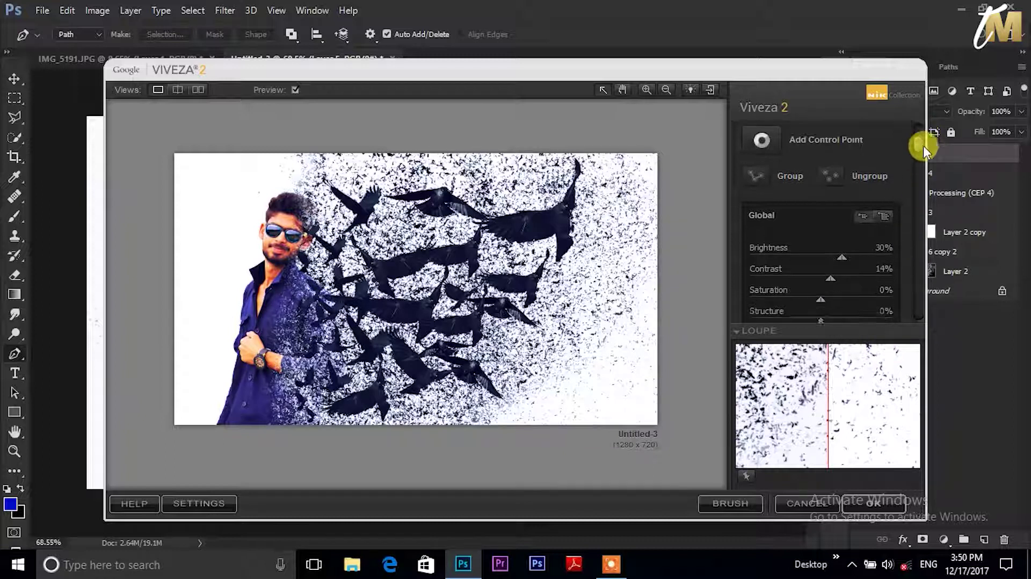
Set Saturation -18%, Structure -11%, add a brightening midtone curve point, and apply
drag(826, 257, 826, 256)
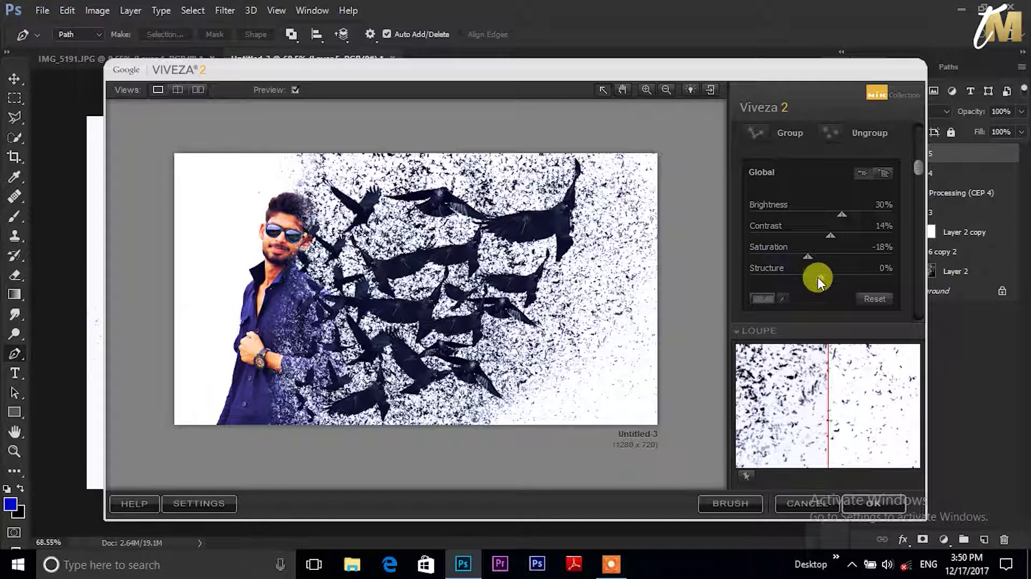
drag(831, 274, 810, 278)
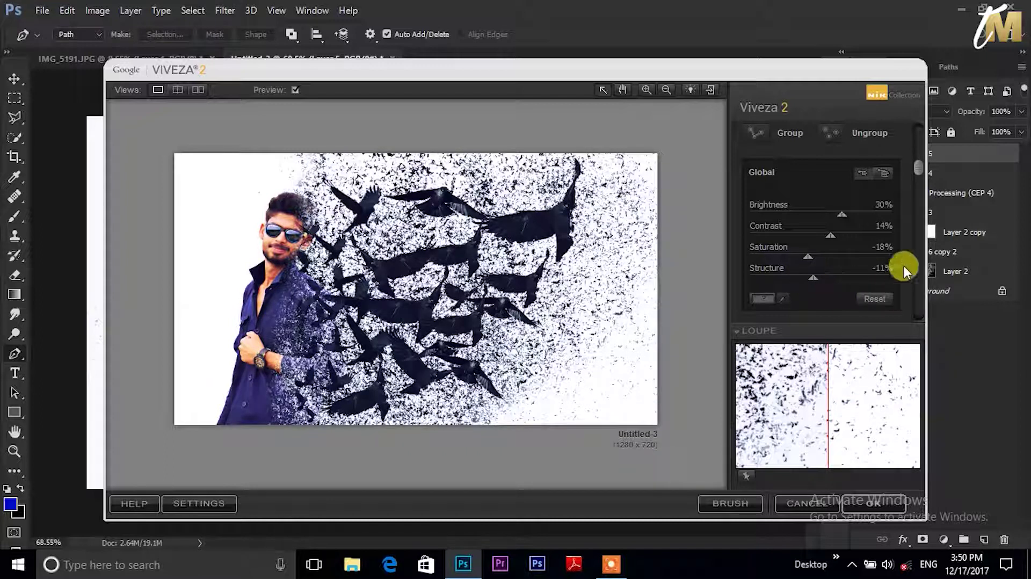
drag(915, 172, 911, 275)
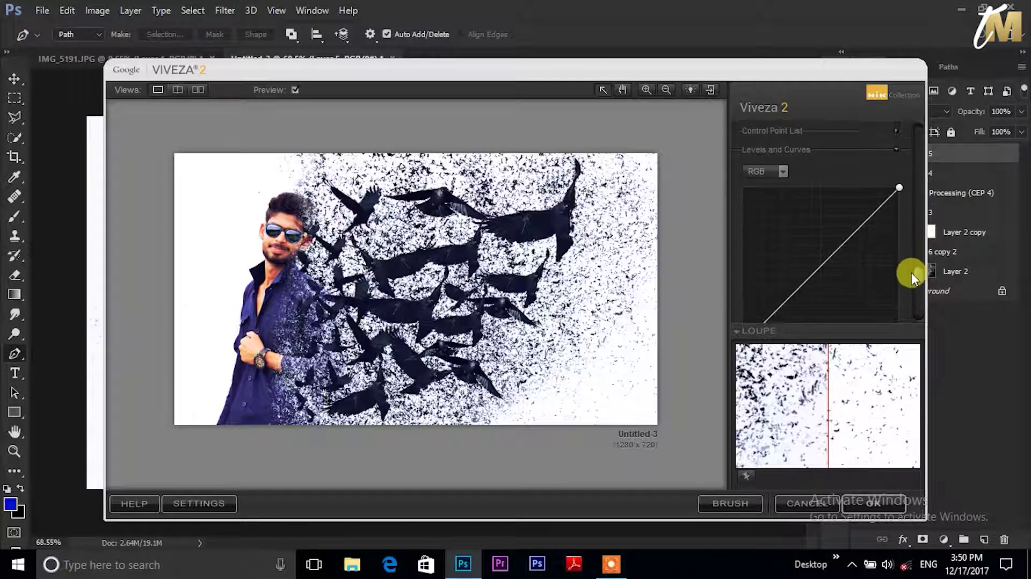
drag(818, 248, 823, 261)
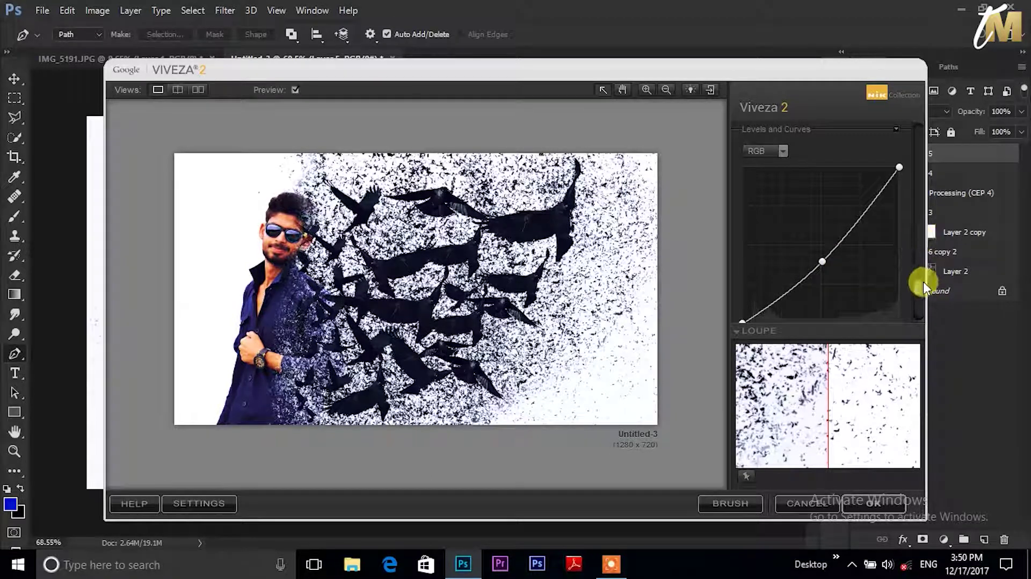
drag(923, 282, 919, 314)
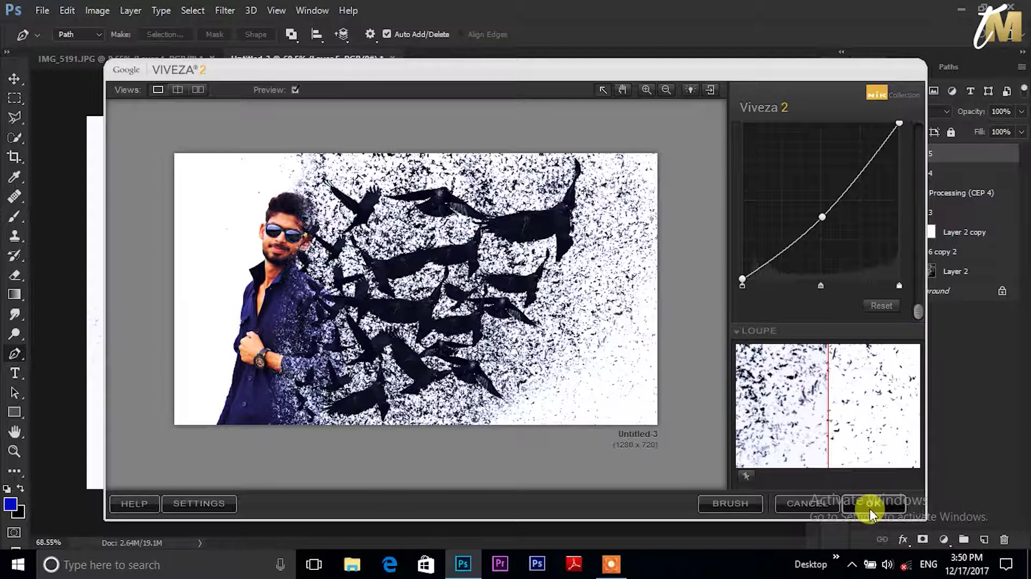
click(869, 508)
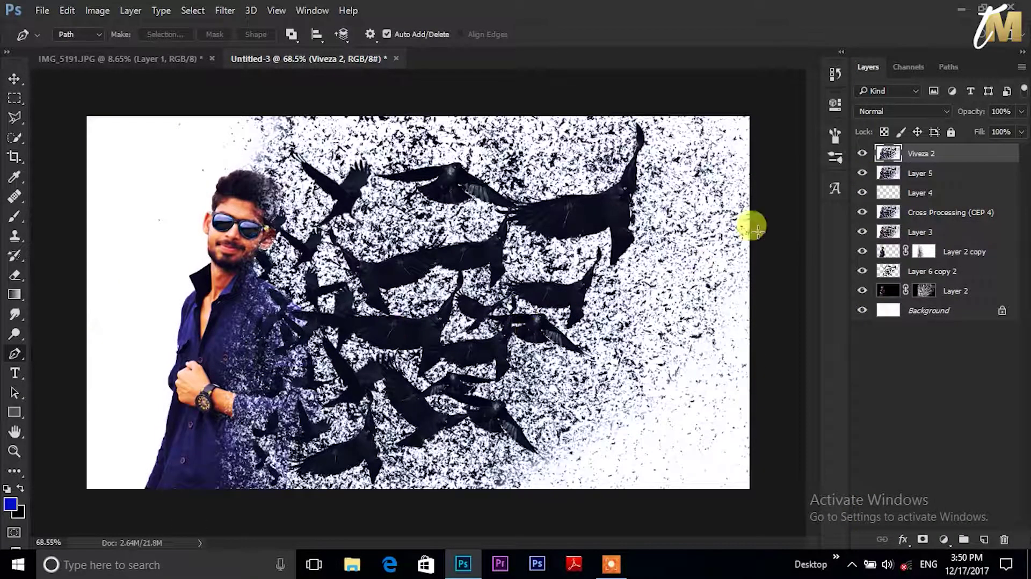
Compare the image with and without the Viveza 2 layer, leaving it visible
click(862, 154)
click(862, 154)
click(863, 154)
click(863, 154)
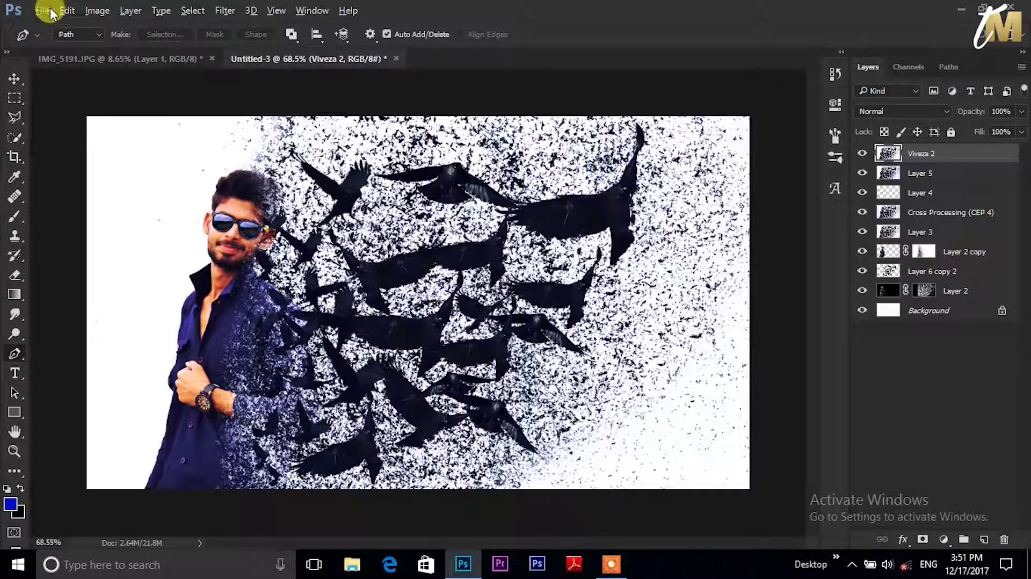
Export via Save for Web (Legacy) as PNG-8, saving to the Desktop folder
click(43, 10)
mouse_move(57, 227)
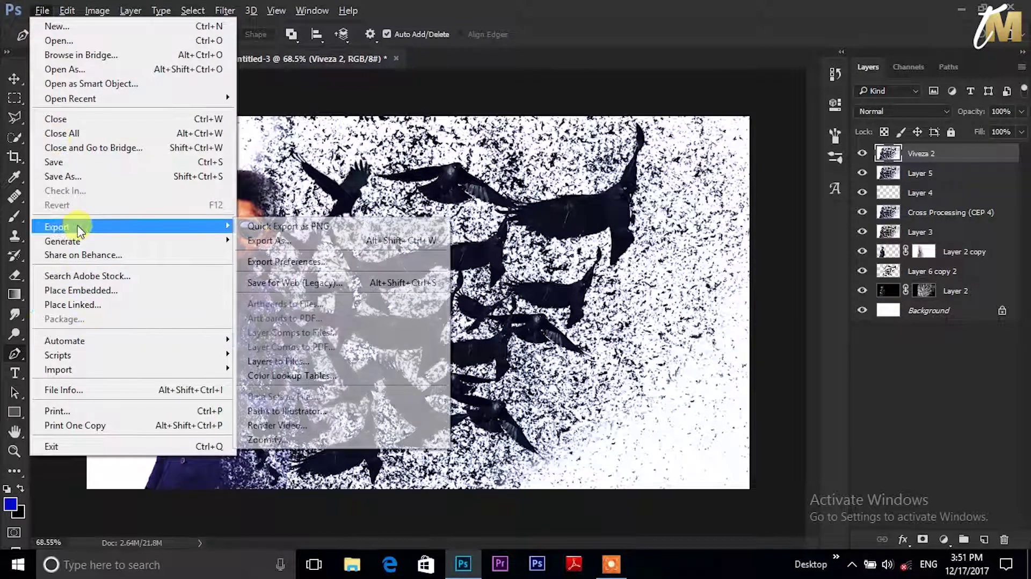
click(270, 283)
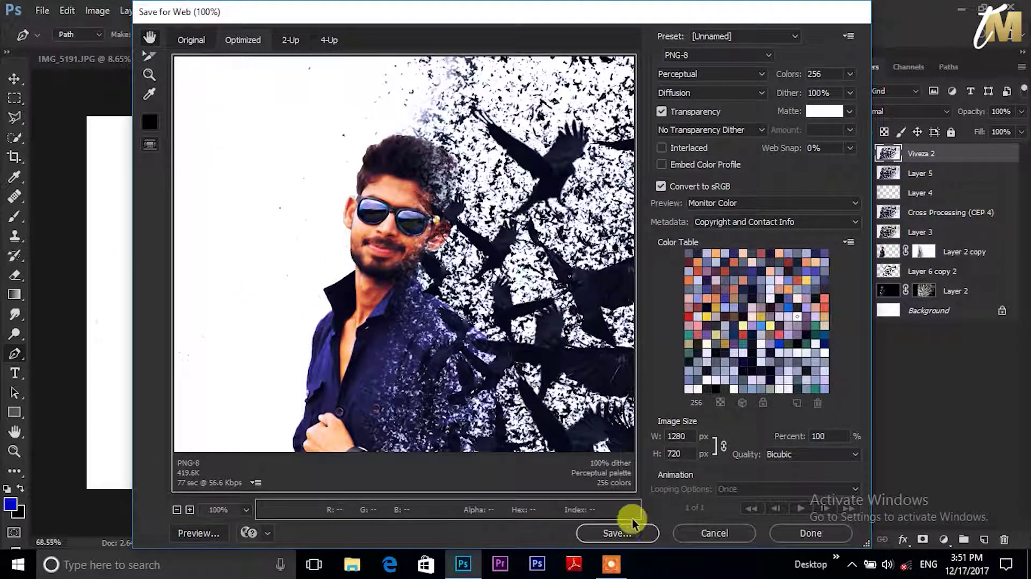
click(617, 533)
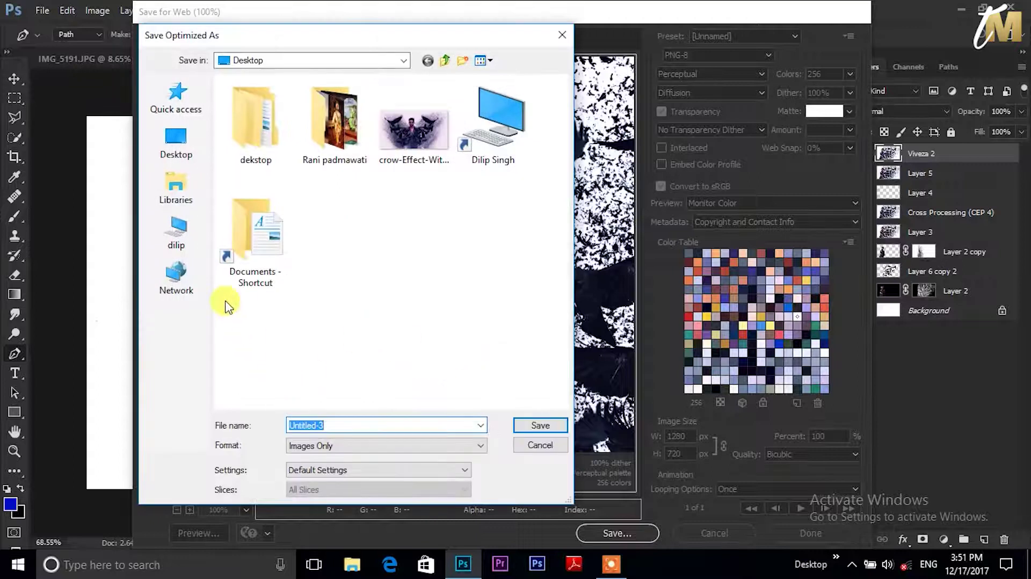
click(176, 141)
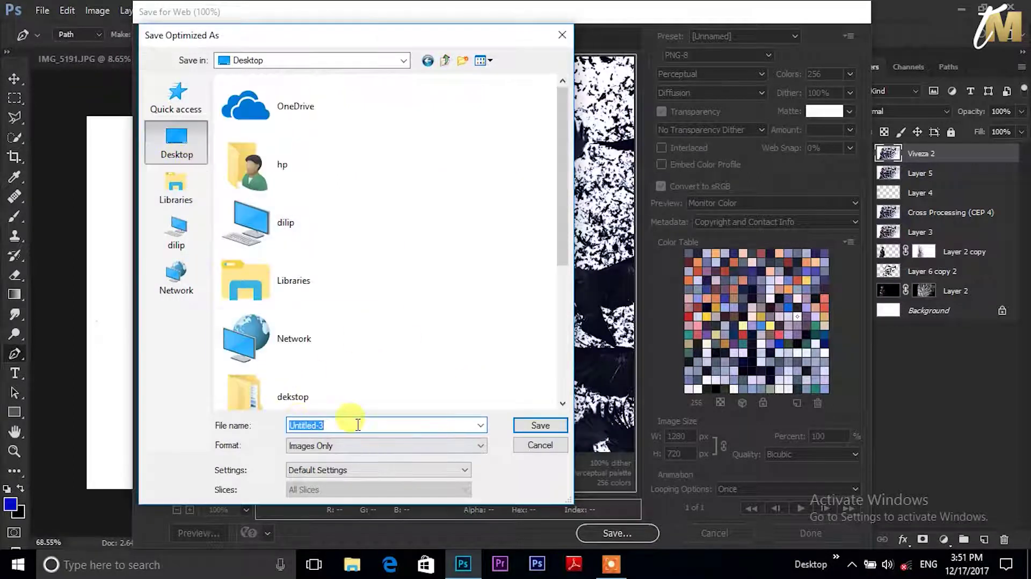
Enter the file name, fixing typos, and save the PNG to the Desktop
text(sANJA)
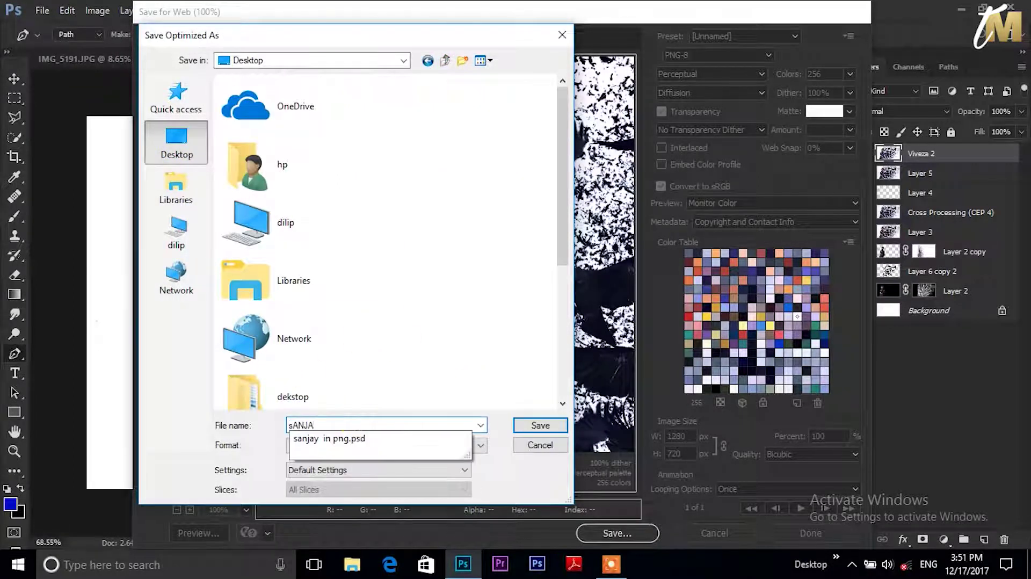
click(358, 424)
key(BackSpace)
key(BackSpace)
key(BackSpace)
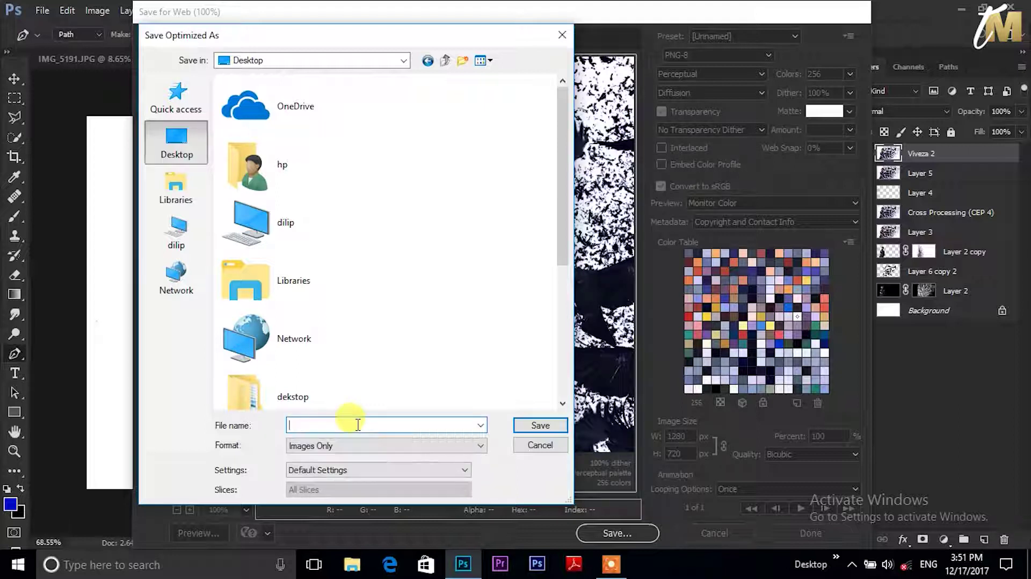
text(sA)
key(BackSpace)
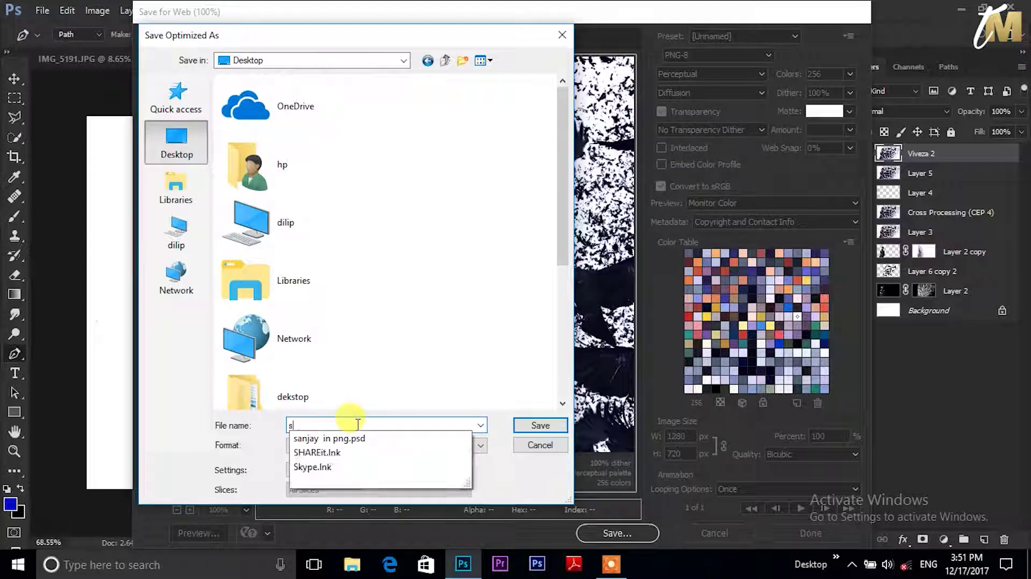
key(BackSpace)
text(S)
text(ana)
text(h)
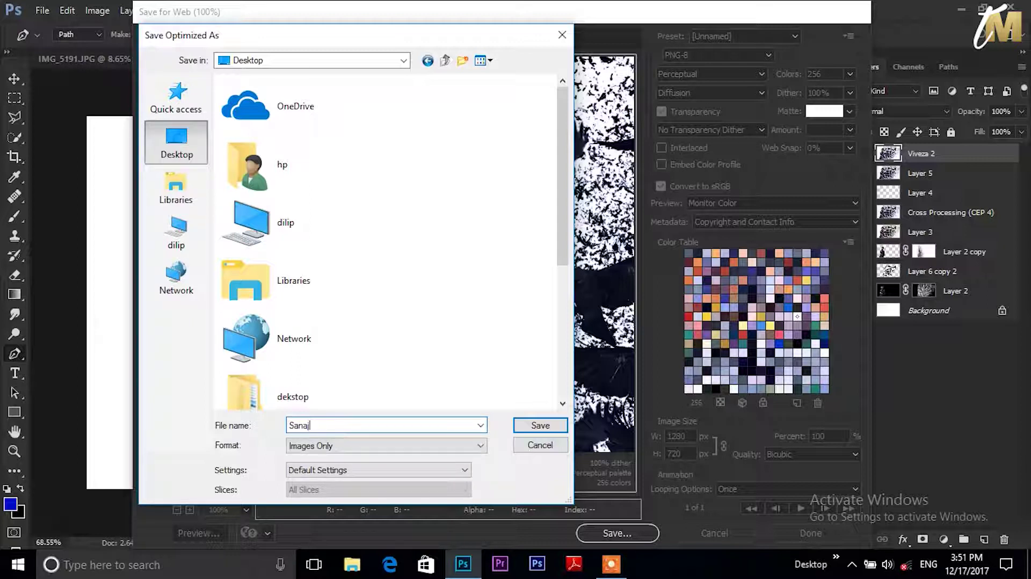
key(BackSpace)
key(BackSpace)
text(jay)
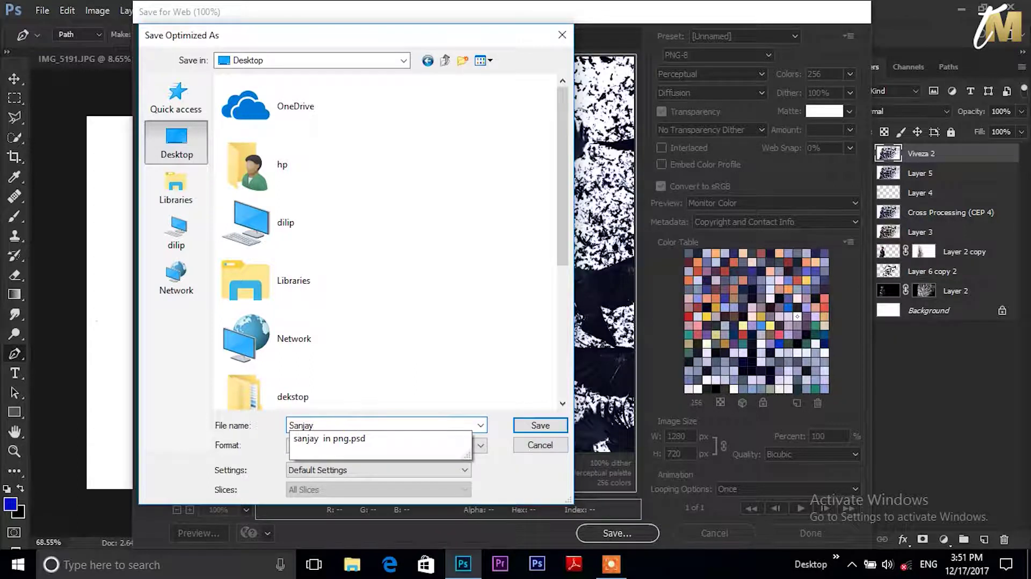
key(Return)
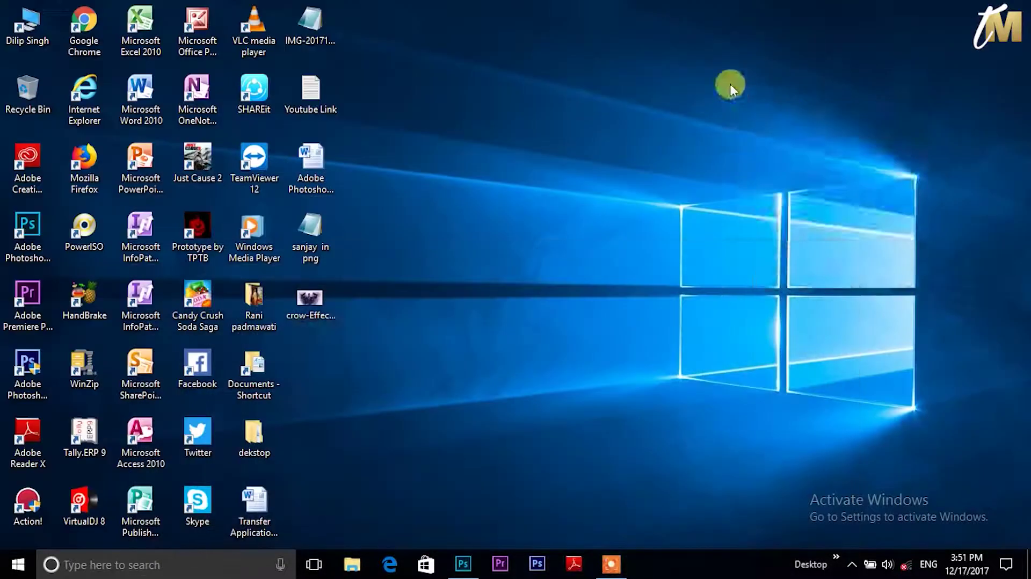
right_click(730, 84)
Open the exported PNG in Photos, compare it with crow-Effect-With-Sanjay.png, then close Photos
click(752, 128)
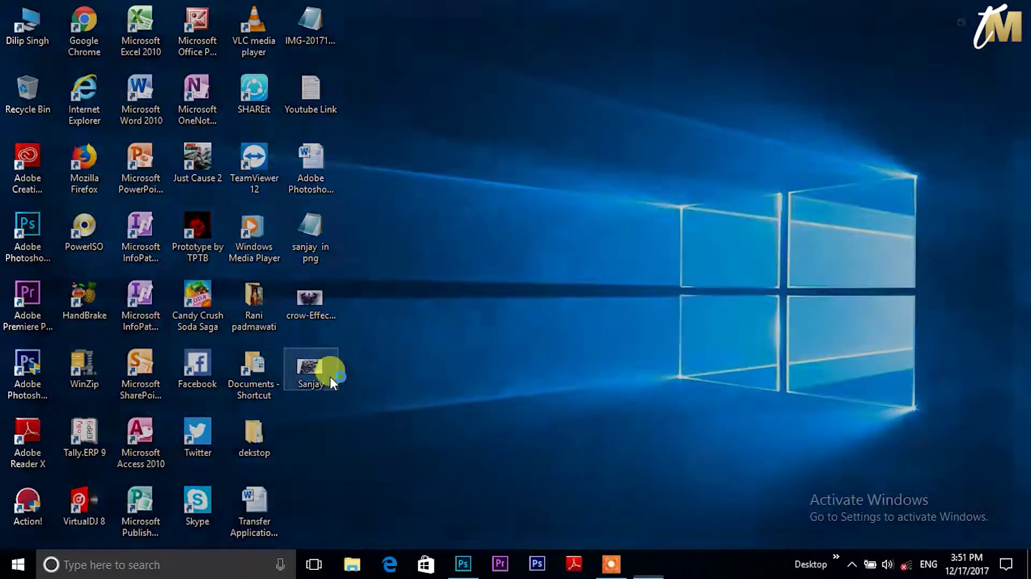
double_click(330, 375)
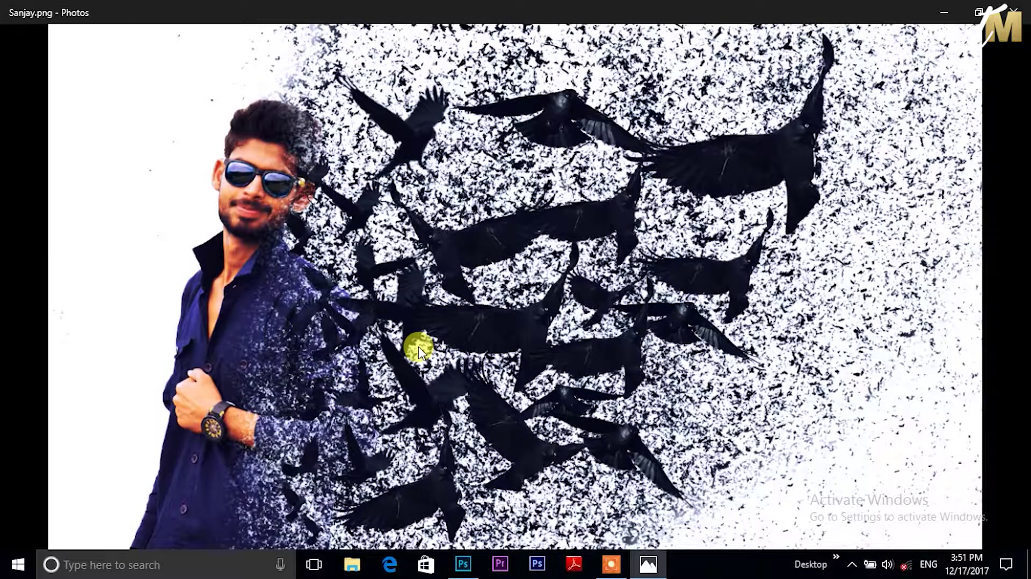
key(Left)
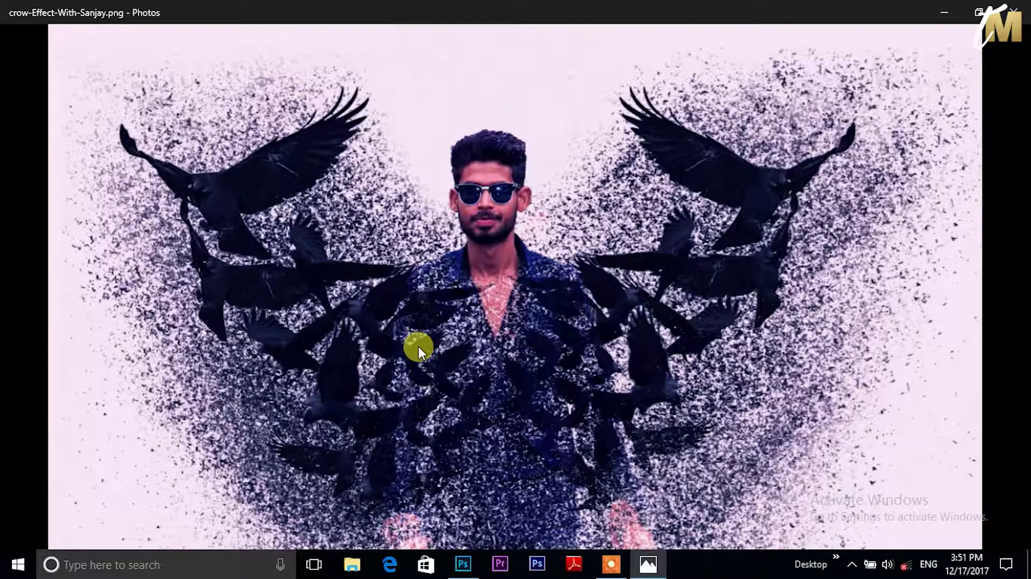
key(Right)
key(Left)
key(Right)
key(Left)
key(Right)
key(Left)
key(Right)
key(Left)
key(Right)
key(Left)
click(1013, 10)
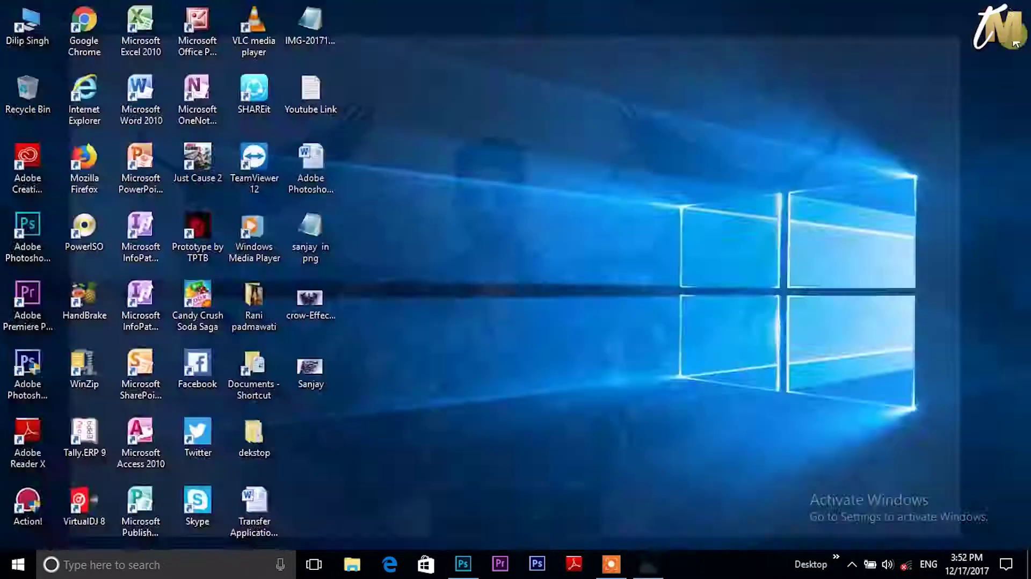
Refresh the desktop icons and launch Notepad from a Start search for 'notp'
right_click(560, 305)
click(580, 346)
click(205, 564)
text(n)
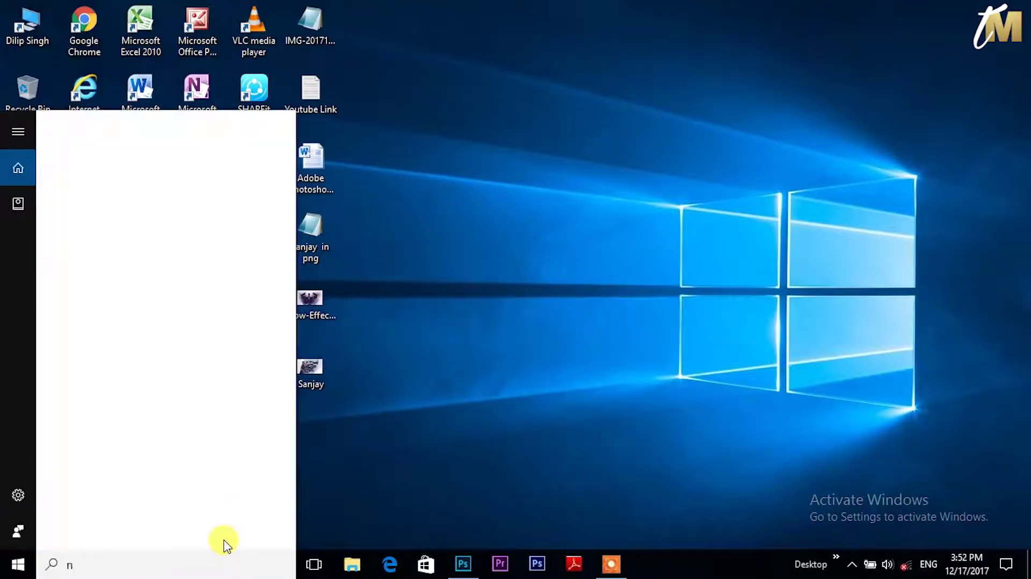
text(otp)
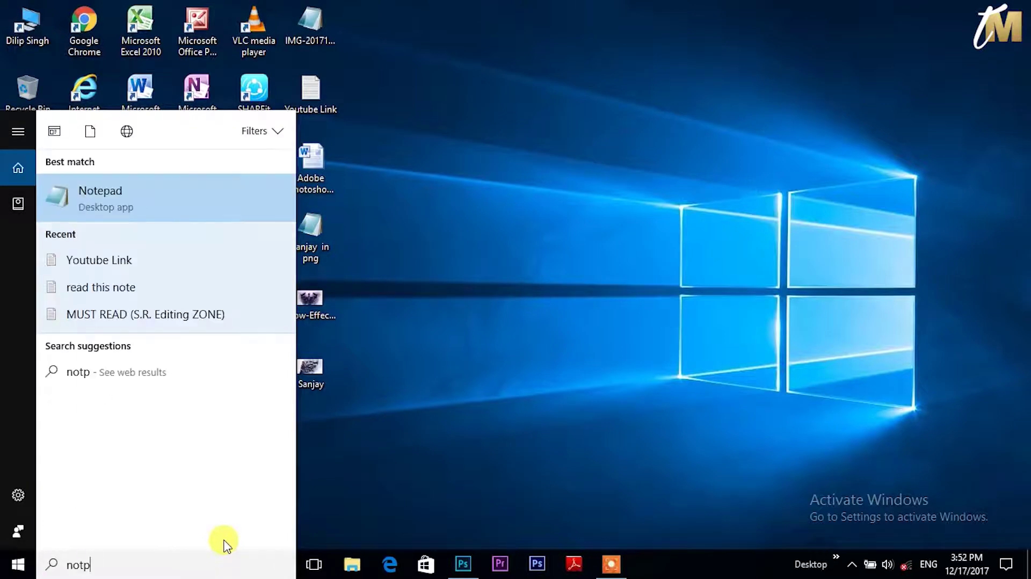
key(Escape)
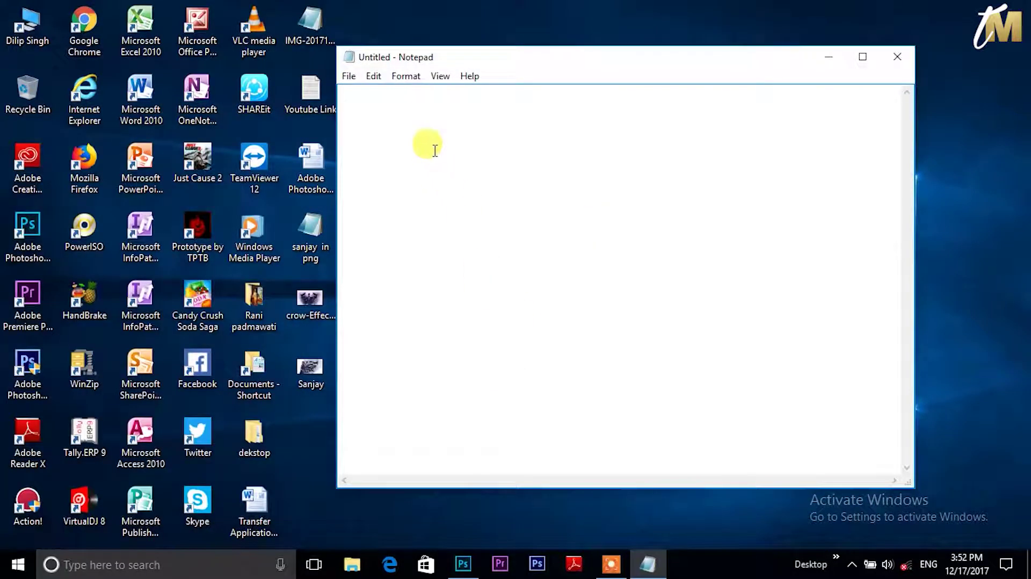
Type 'Thanks for Watching this video', 'Please Share & subscribe My Channel on Youtube', 'Thank You So Much.'
text(Thanks  for )
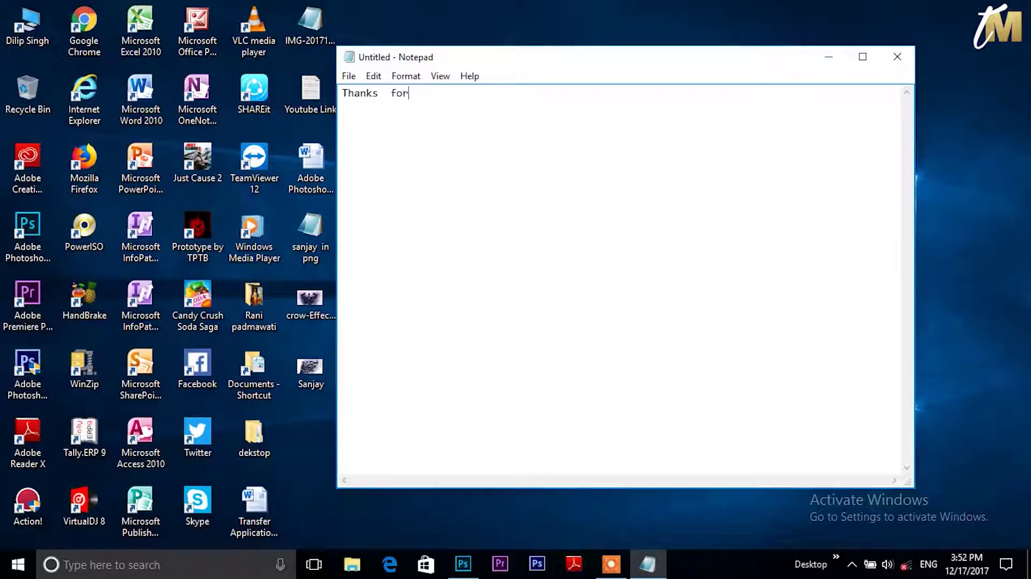
text(Watch)
text(ing)
text( this video)
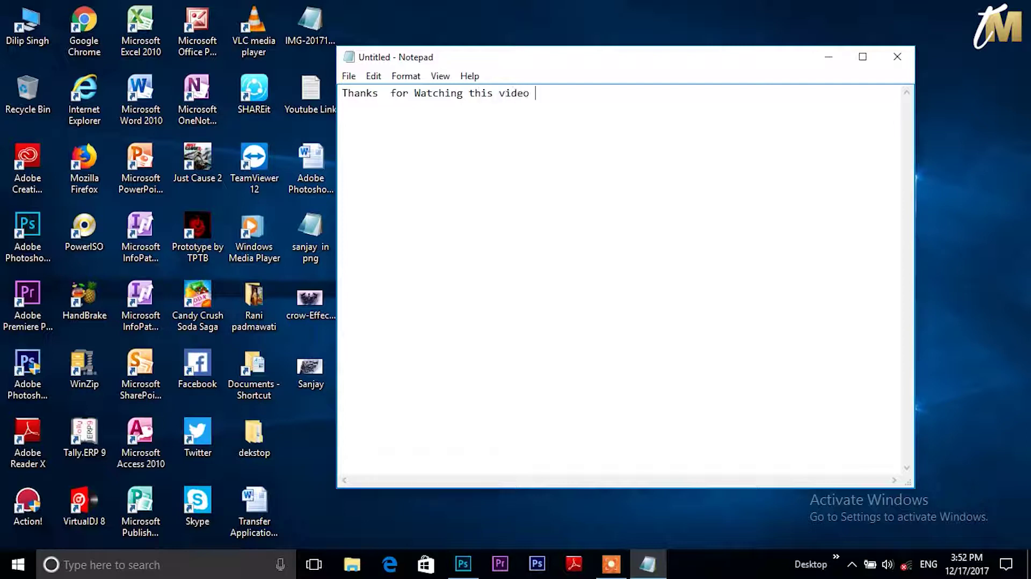
key(Return)
text(Plea)
text(se )
text(Sha)
key(BackSpace)
text(hare)
text( & subscribe )
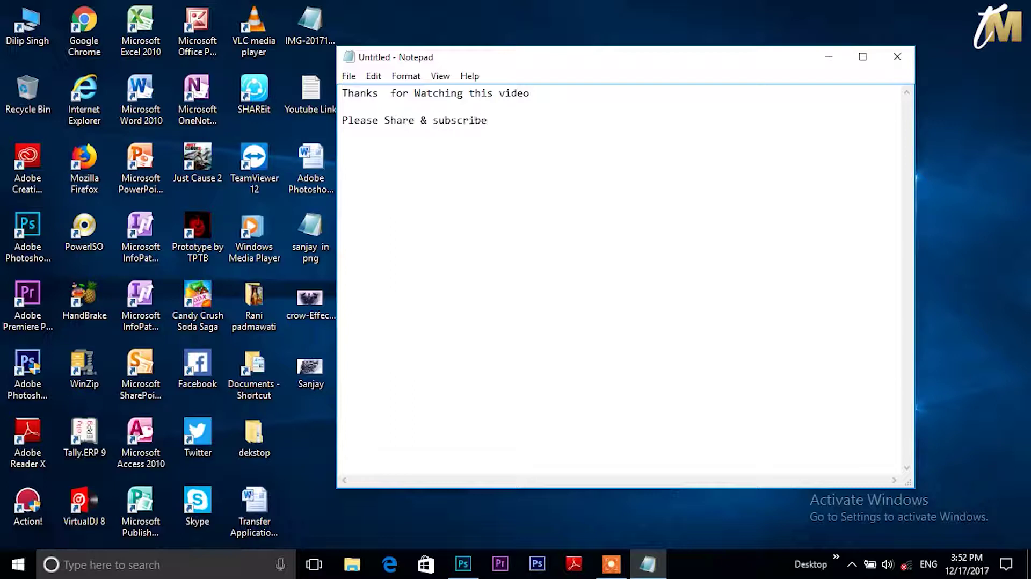
text(My Channel)
text( On)
key(BackSpace)
key(BackSpace)
text(on Youtube)
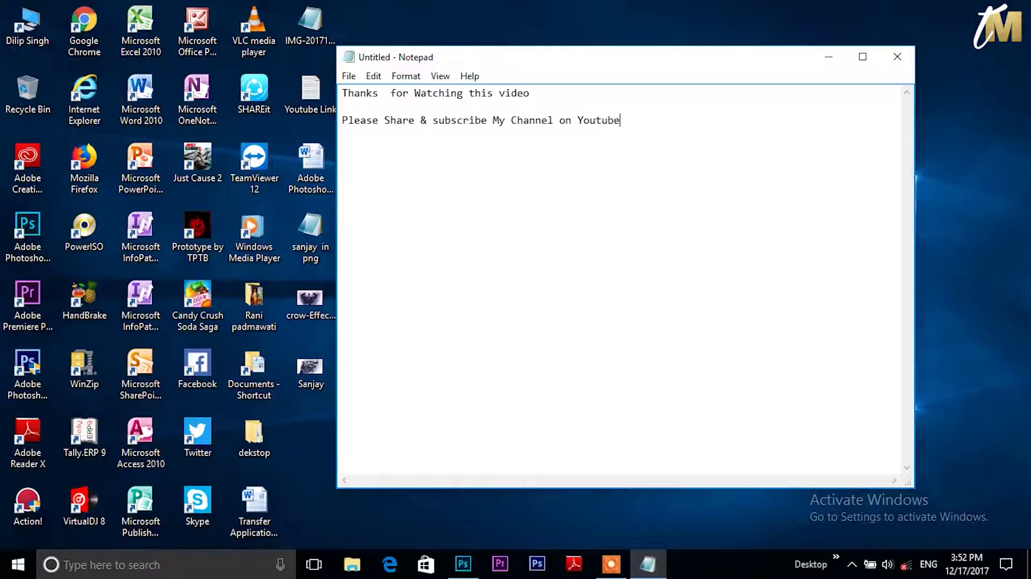
text(Thank)
text( You So Muc)
key(BackSpace)
text(ch)
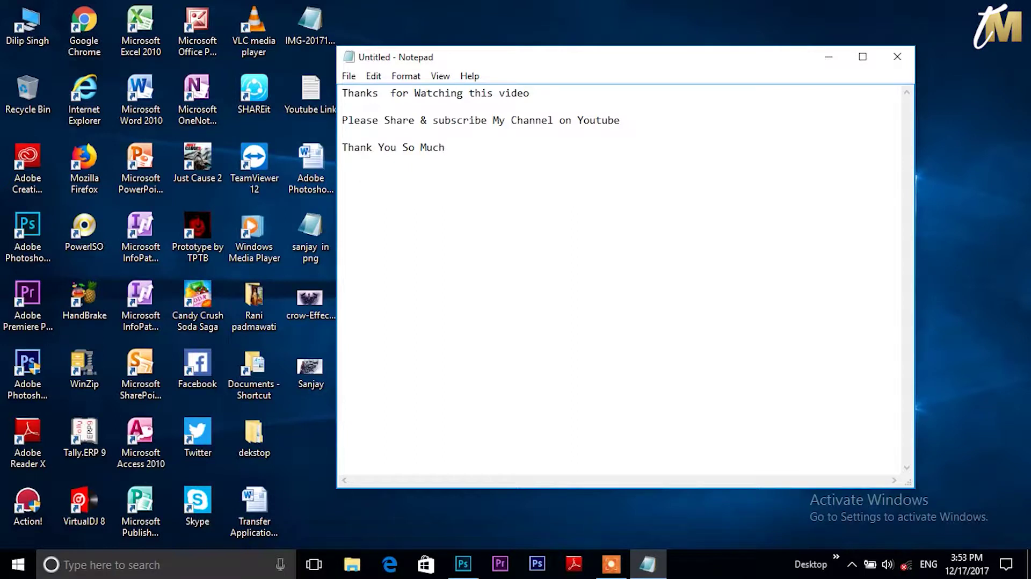
text(.)
Select the note's three lines, deselect them, and close Notepad to its save-changes prompt
drag(531, 167, 346, 79)
click(345, 89)
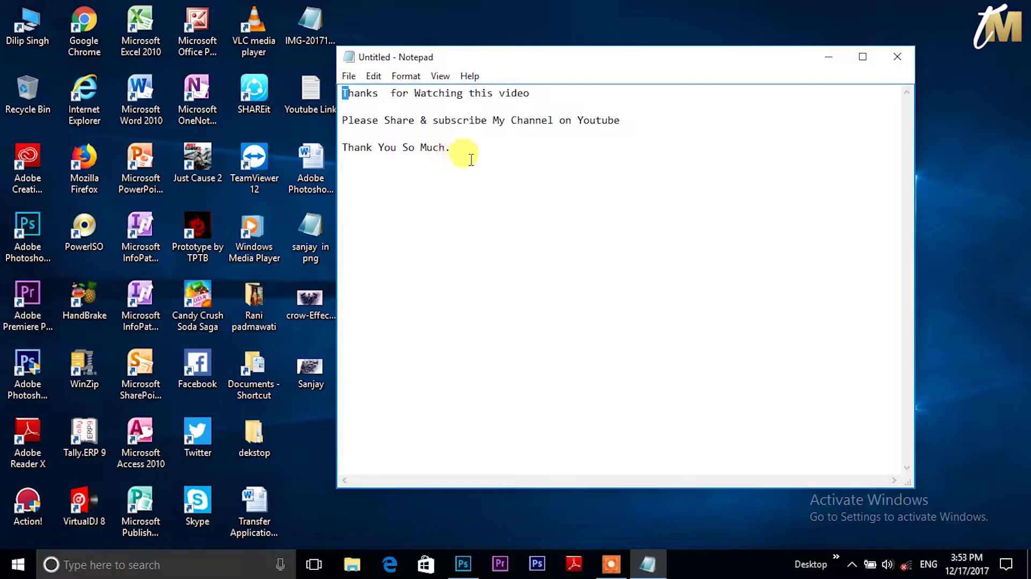
drag(468, 157, 317, 80)
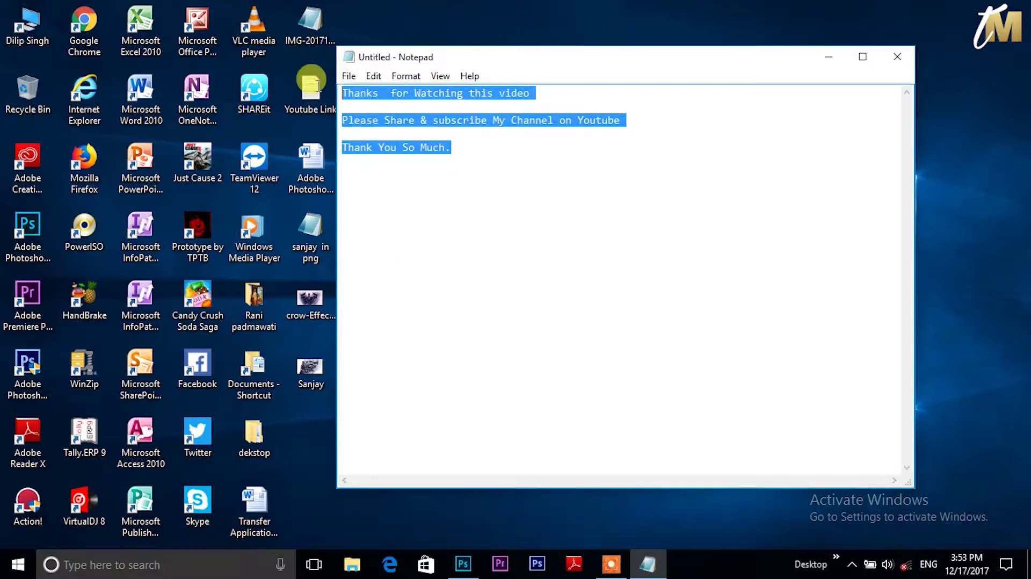
click(466, 152)
click(897, 56)
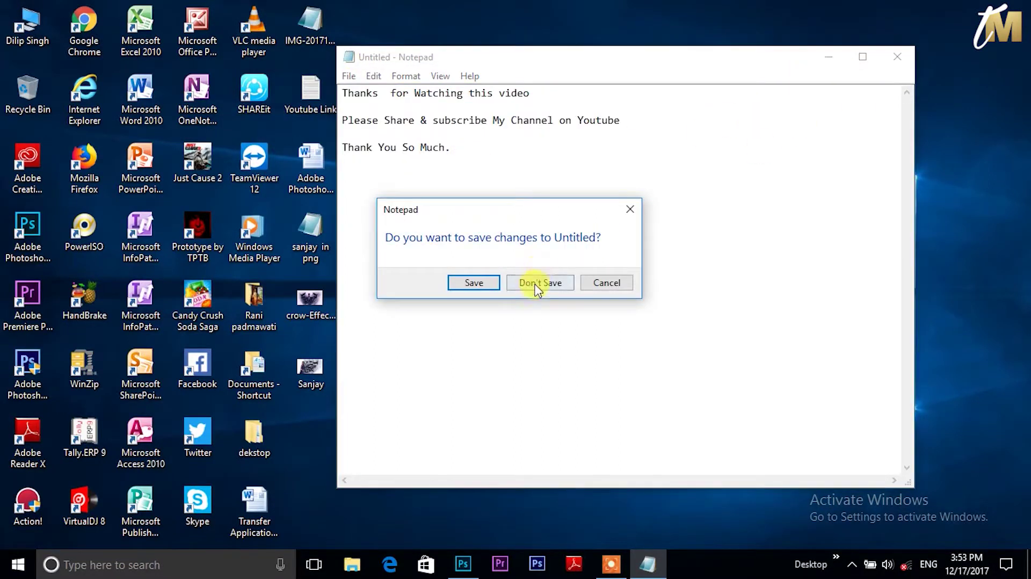